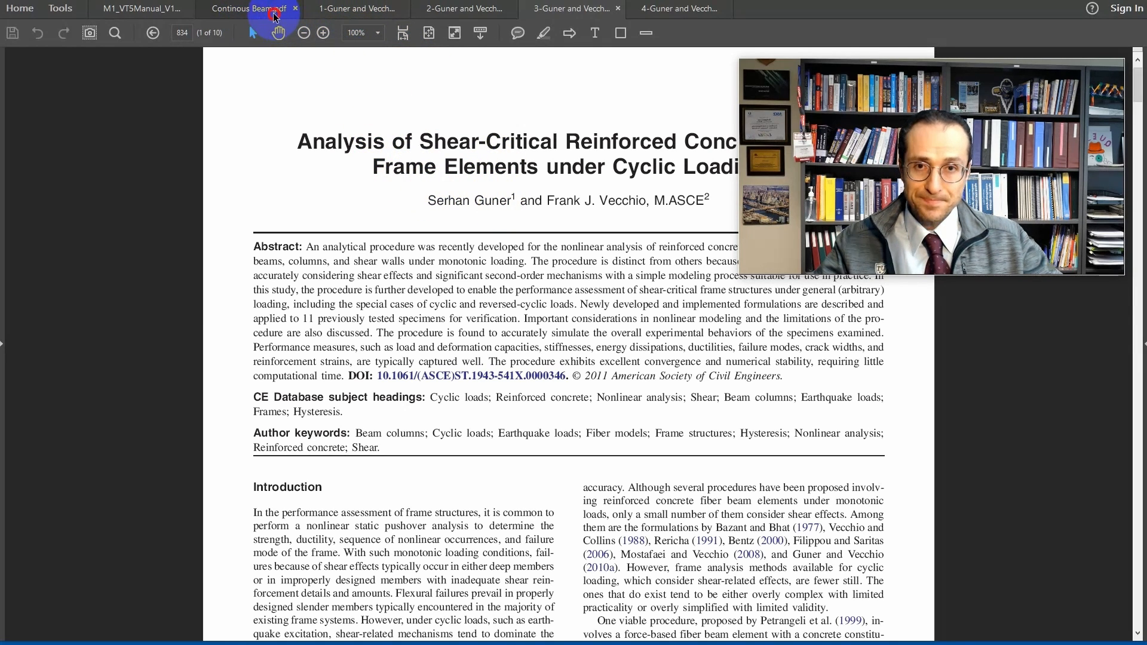
Review the five-span continuous beam problem and its annotations in Continous Beam.pdf.
left_click(247, 9)
scroll(418, 291, "up", 2)
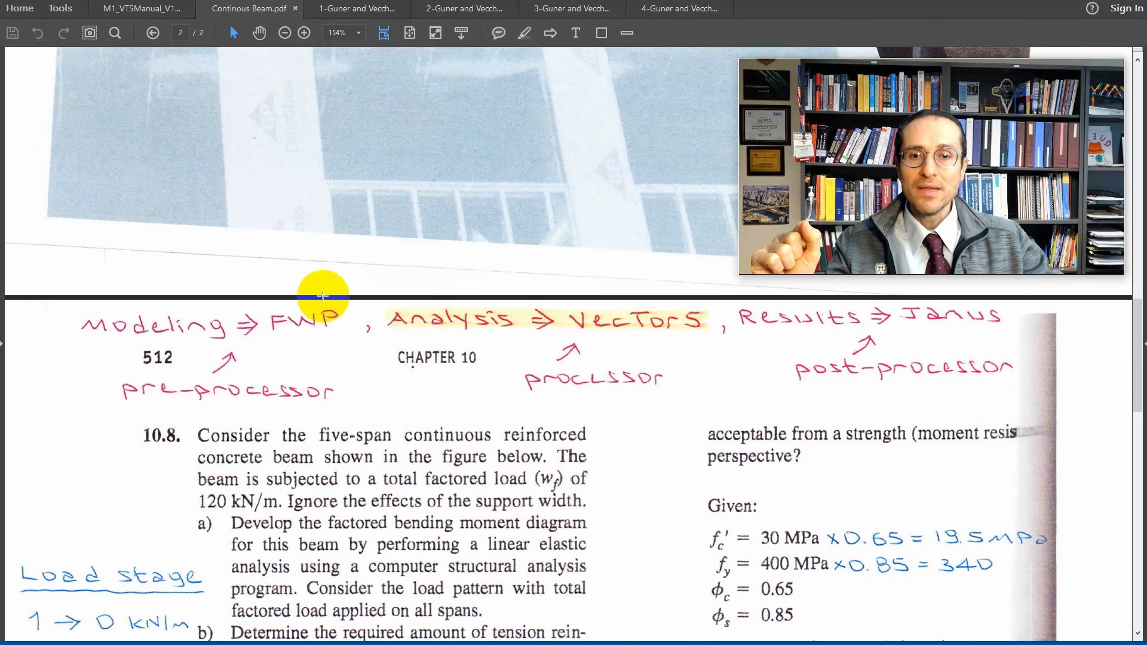
scroll(821, 456, "down", 3)
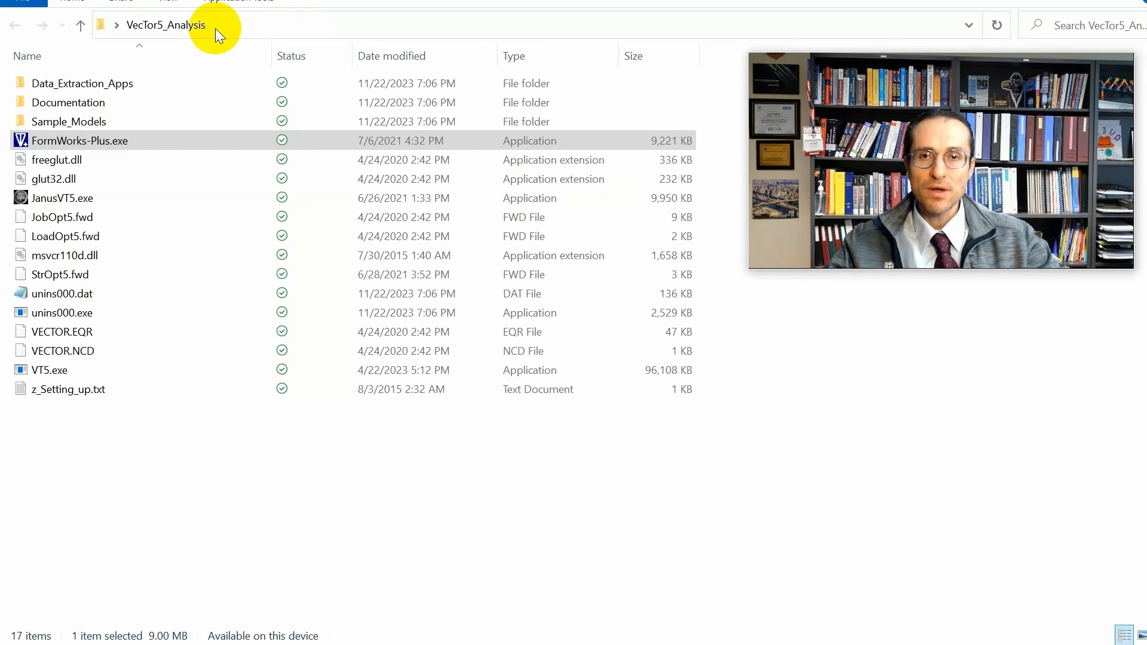
Launch FormWorks-Plus.exe from the VecTor5_Analysis folder and start a new VT5 frame structure workspace.
left_click(202, 513)
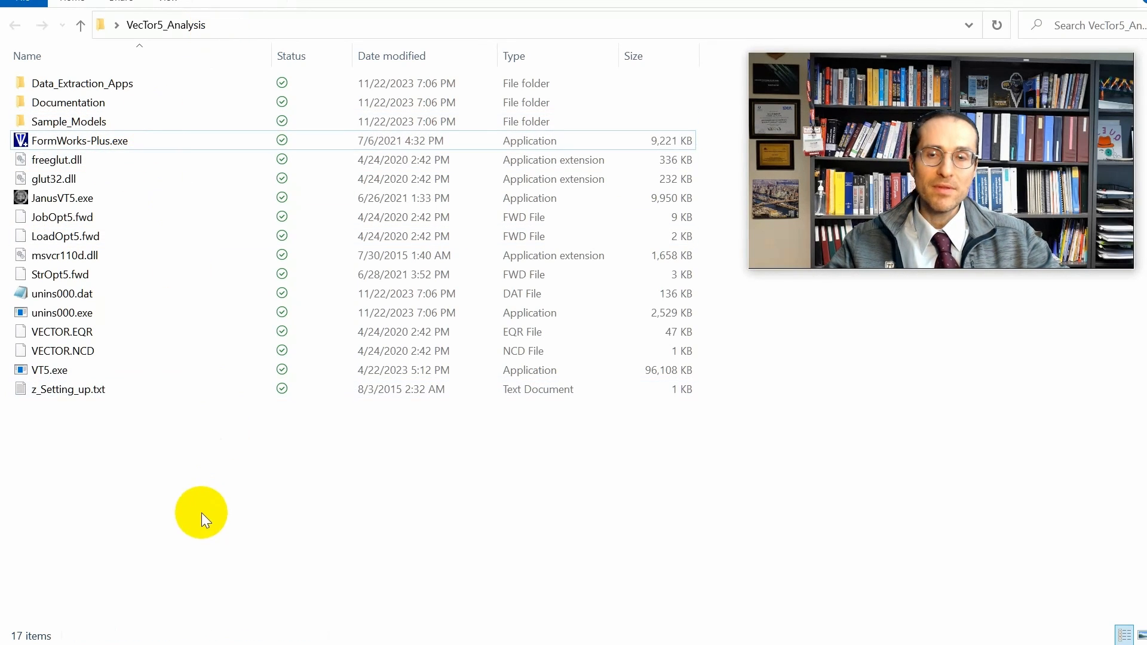
left_click(119, 142)
double_click(119, 141)
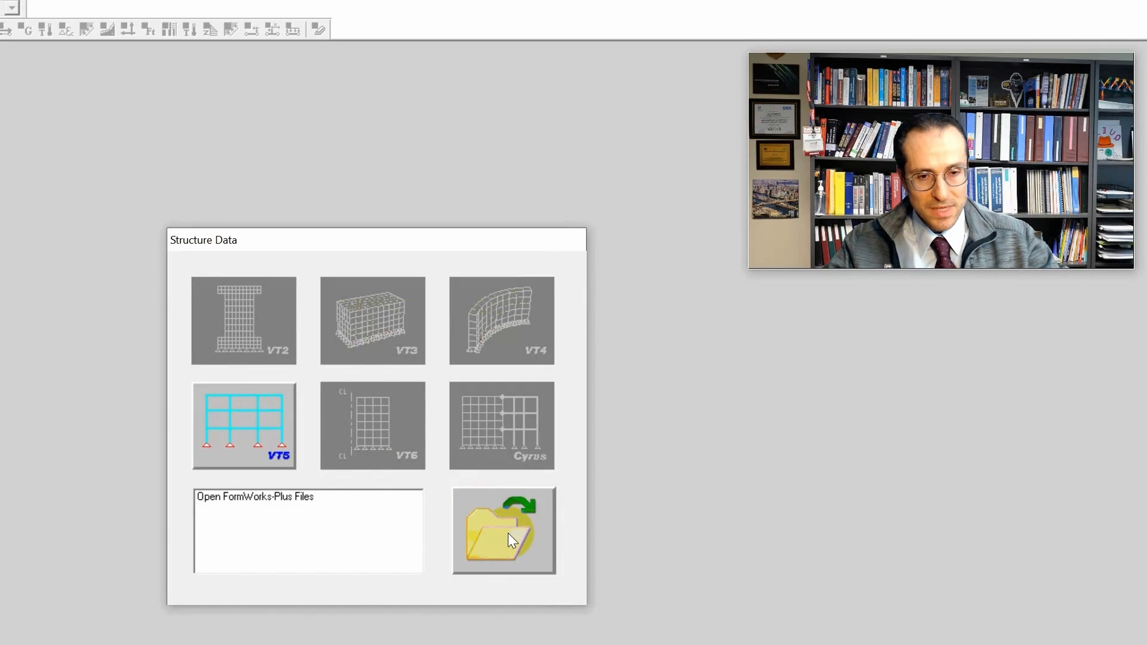
left_click(278, 455)
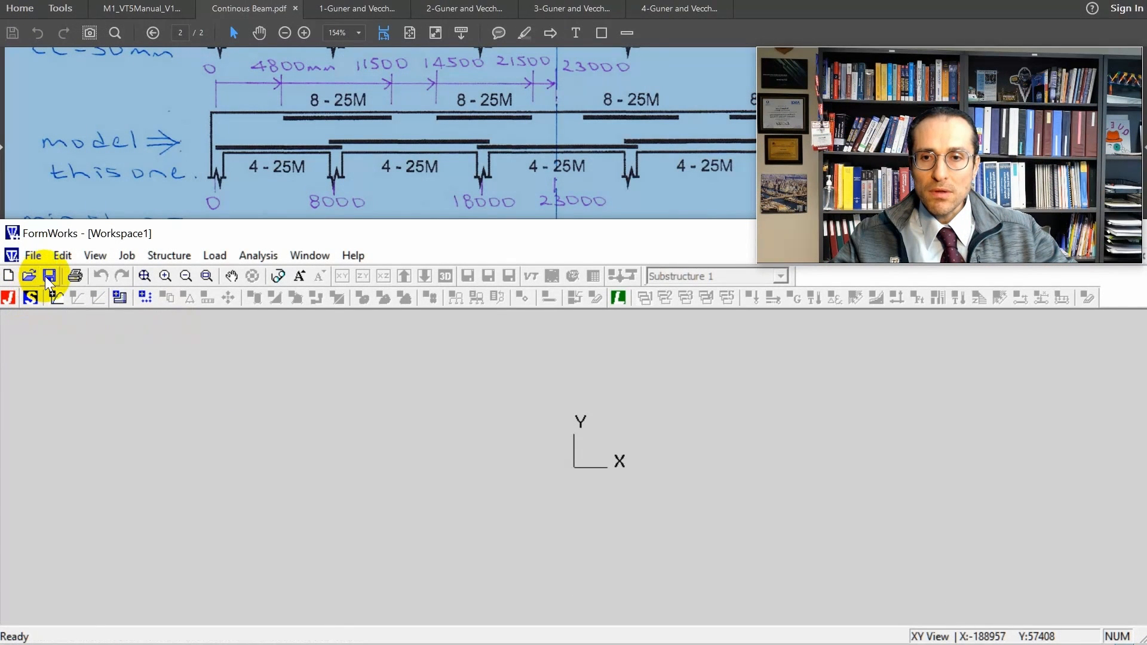
Save the workspace as Beam.fwp in the Continuous_Beam folder.
left_click(47, 276)
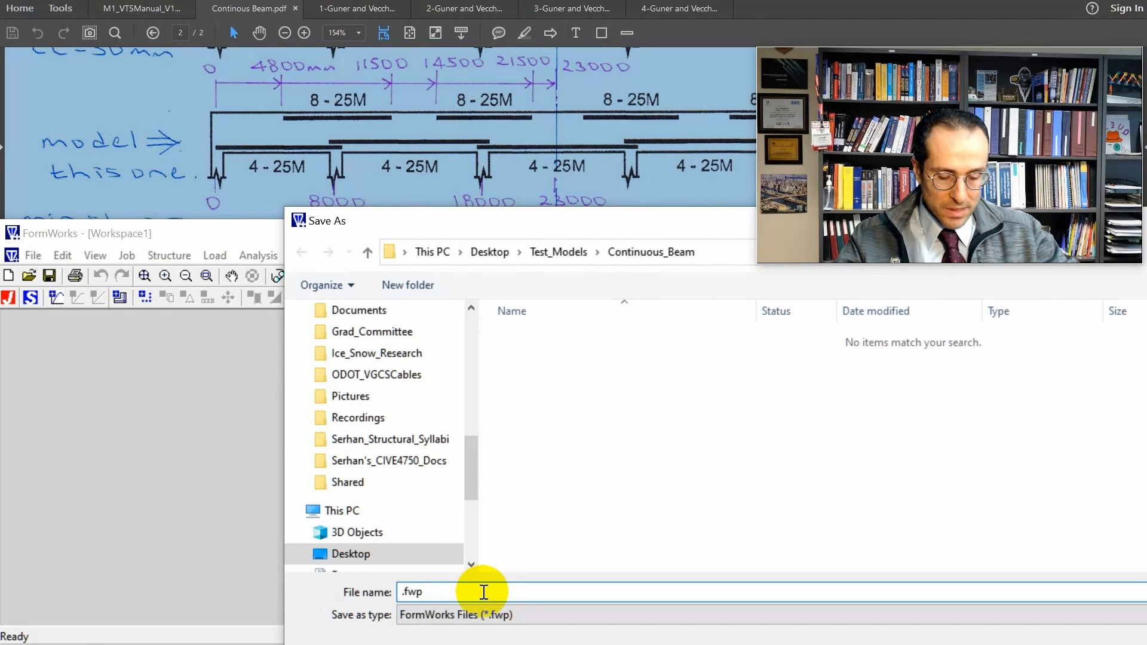
type("Beam")
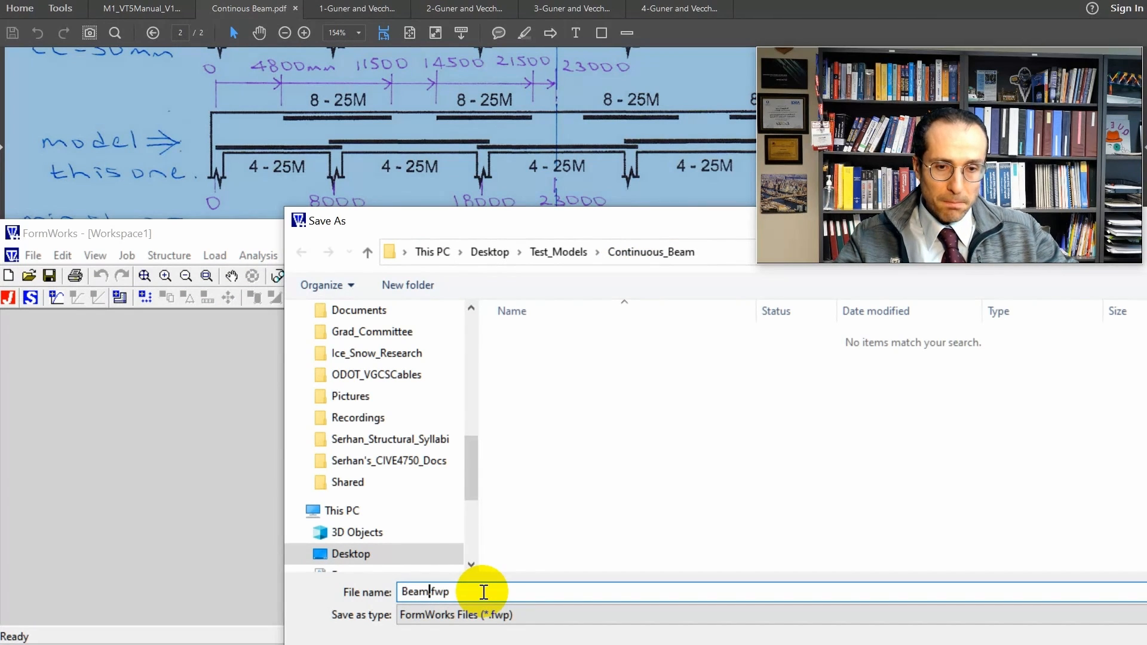
key("Return")
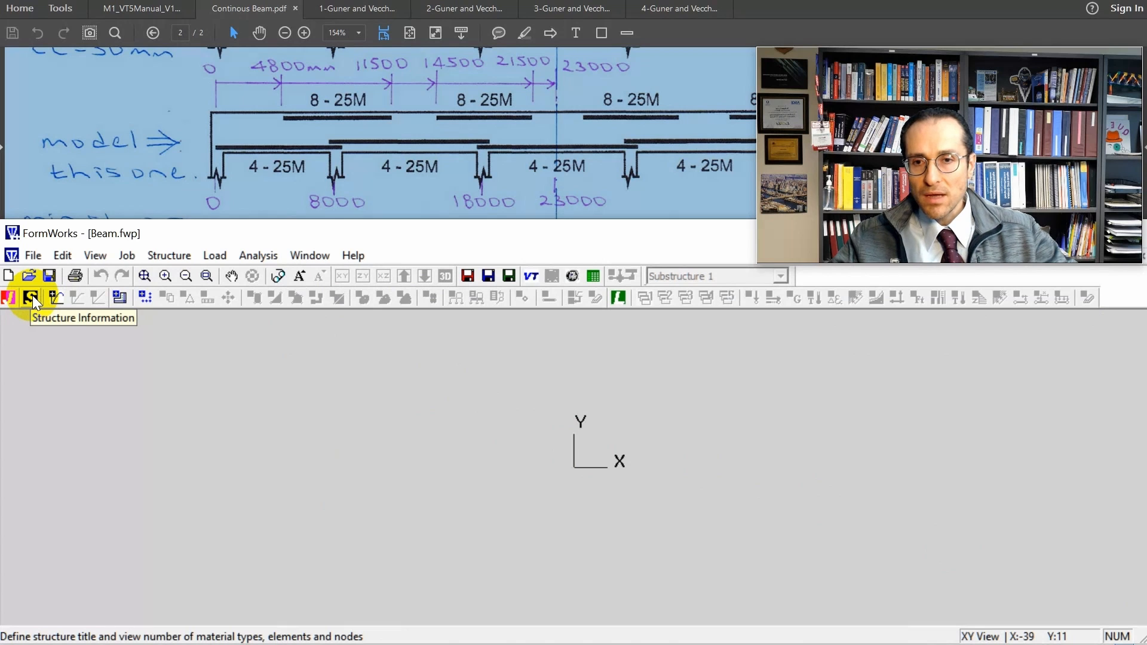
Open the general material properties and set the concrete cylinder compressive strength to 19.5 MPa from the problem statement.
left_click(57, 297)
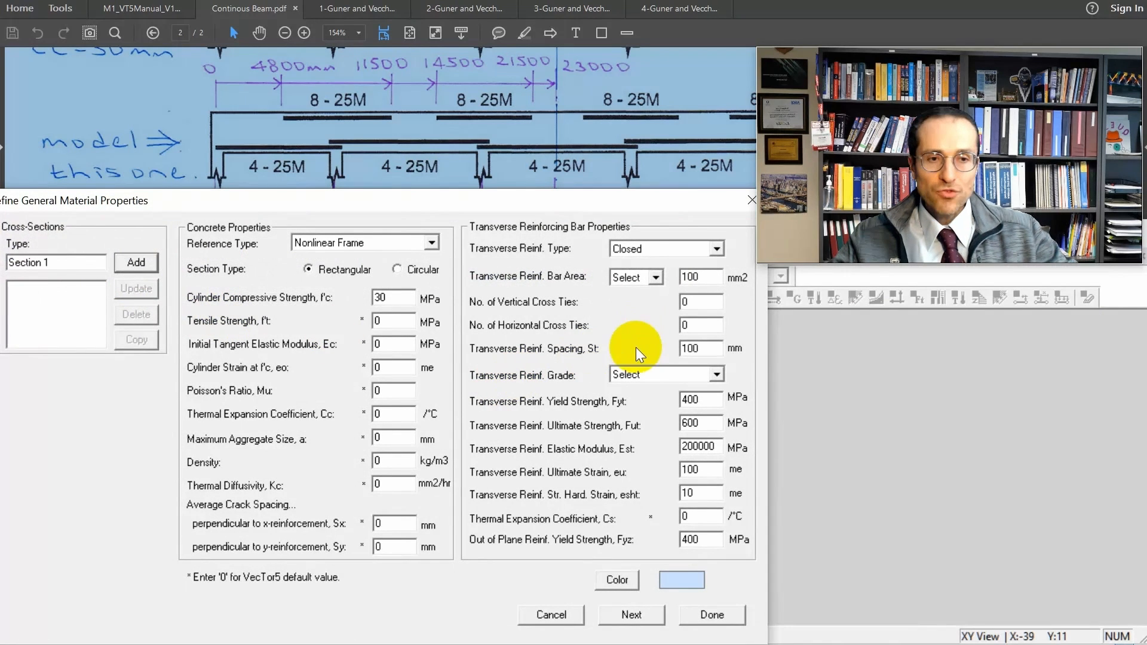
left_click_drag(965, 56, 985, 300)
scroll(934, 117, "down", 3)
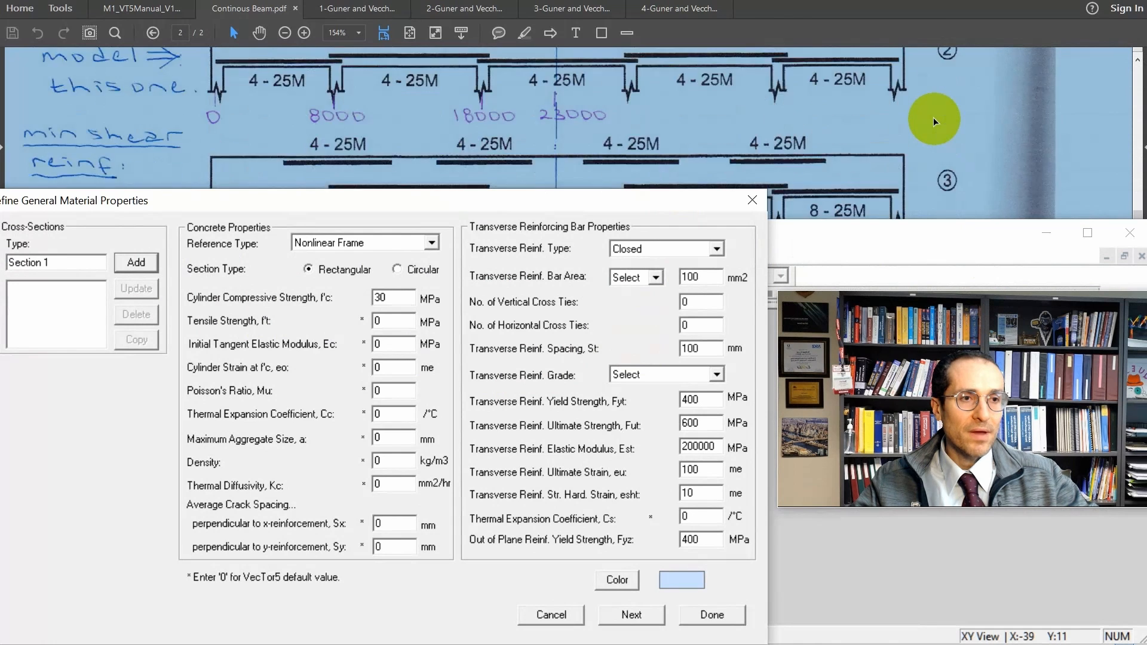
scroll(934, 117, "up", 15)
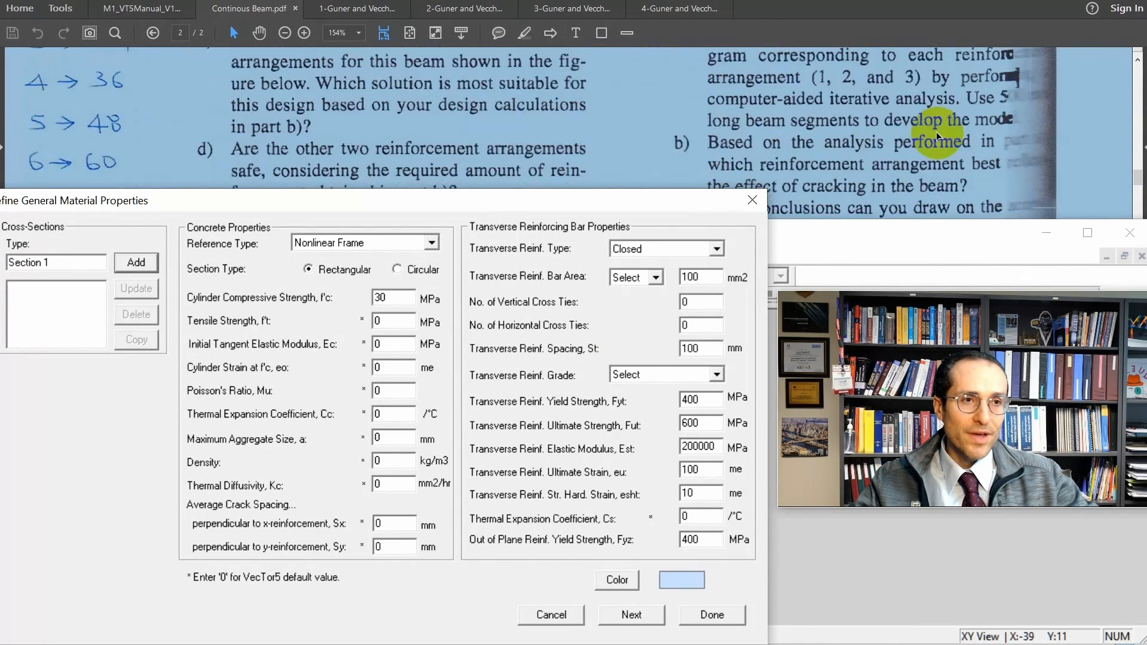
scroll(937, 131, "up", 5)
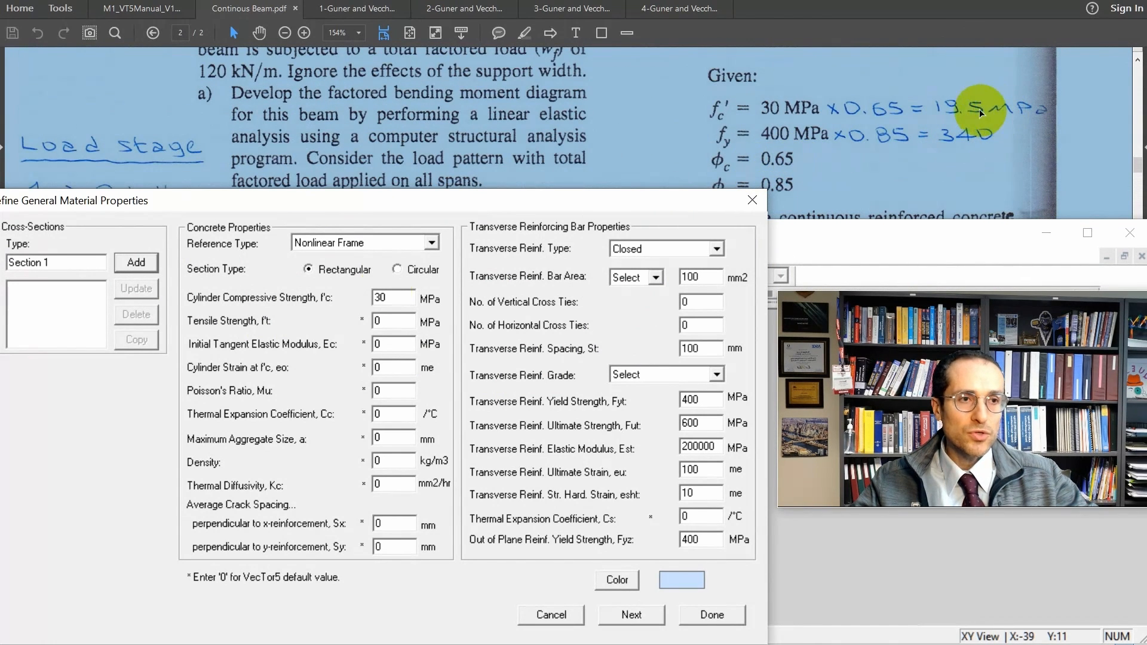
double_click(392, 297)
type("19")
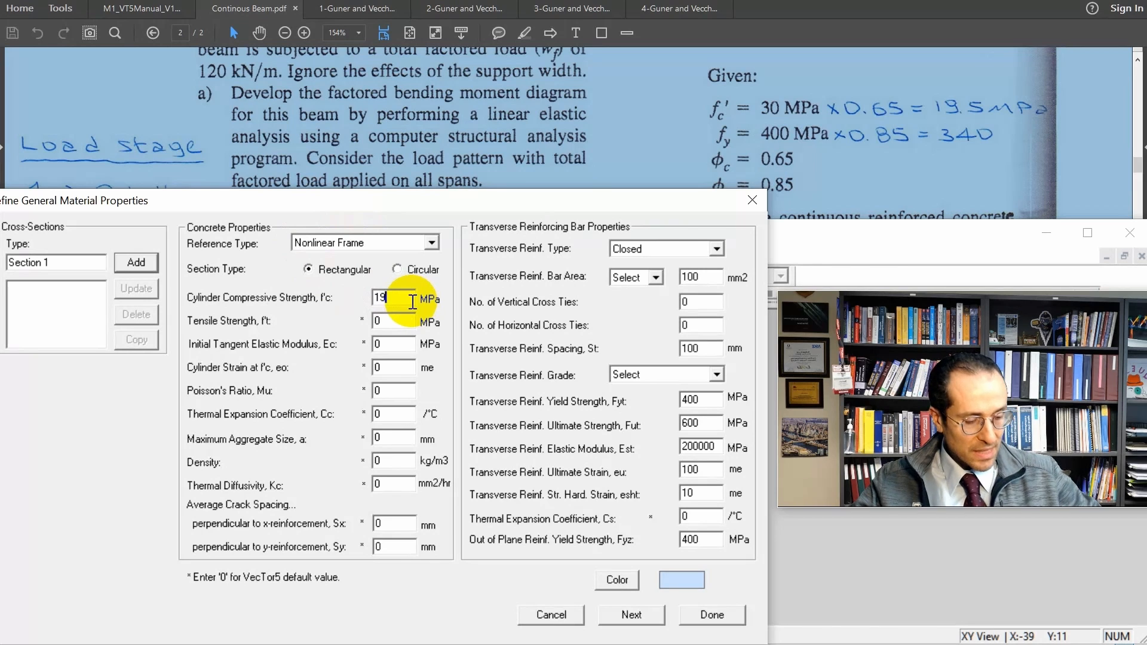
type(".5")
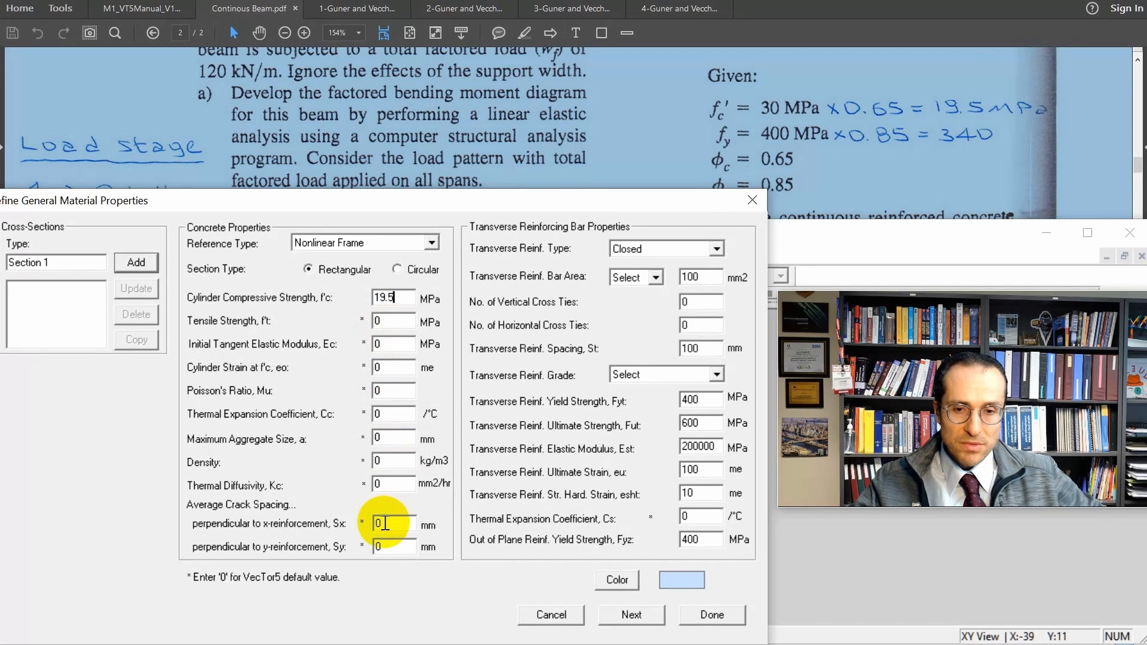
Set the transverse reinforcement type to None and add the cross-section under the name Span.
left_click(655, 253)
left_click(680, 329)
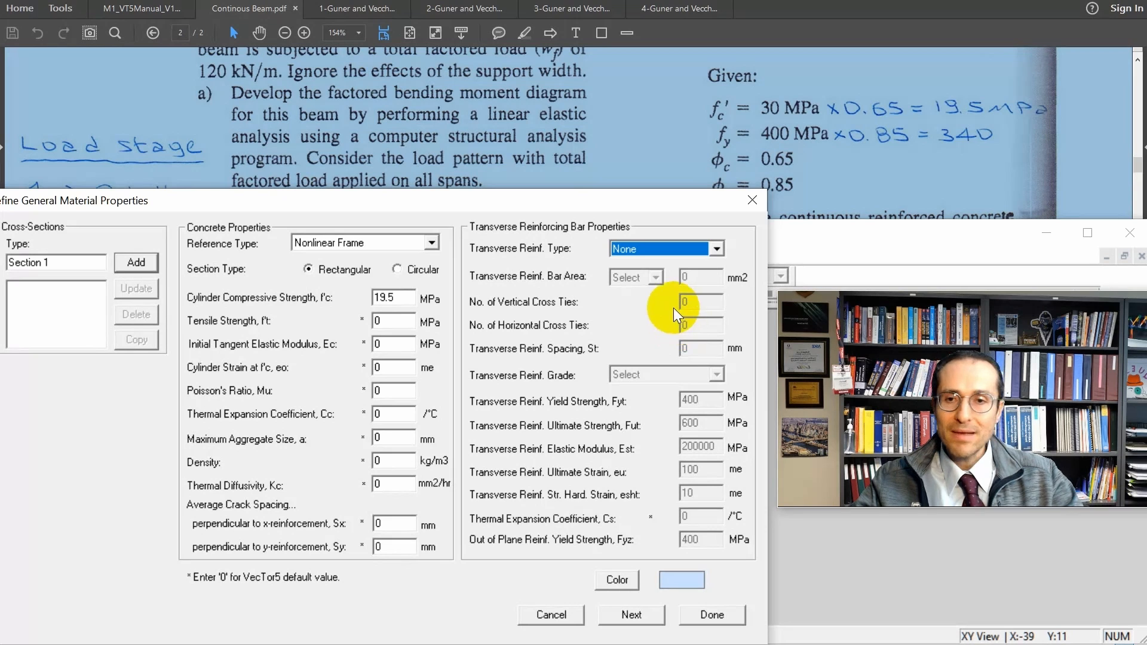
triple_click(25, 263)
type("Span")
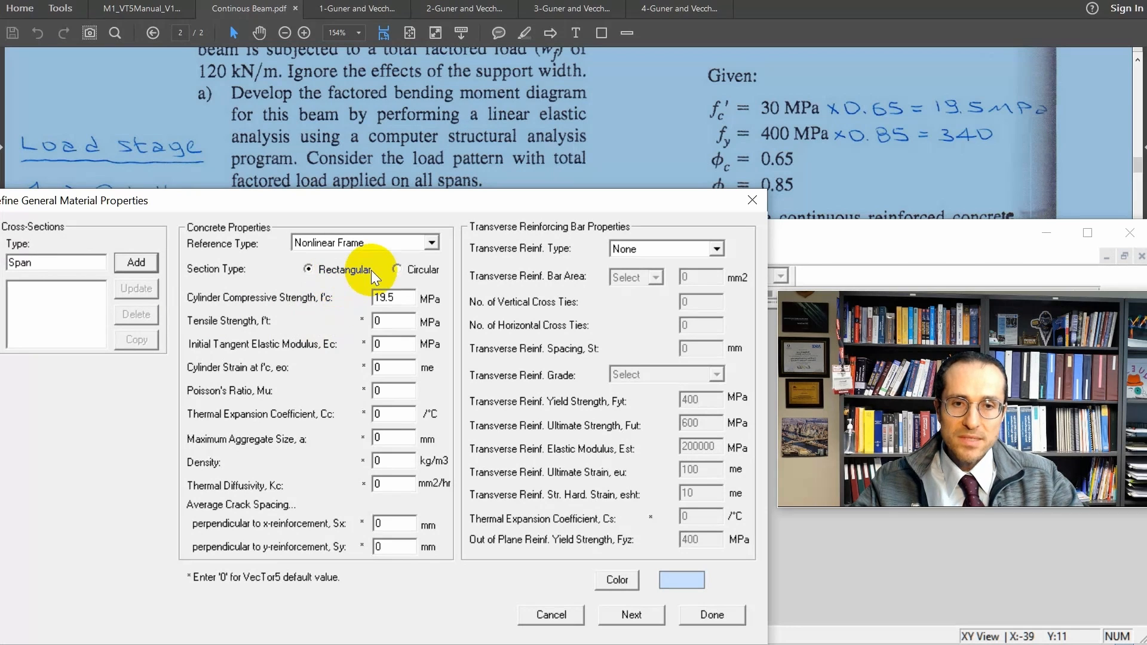
key("Return")
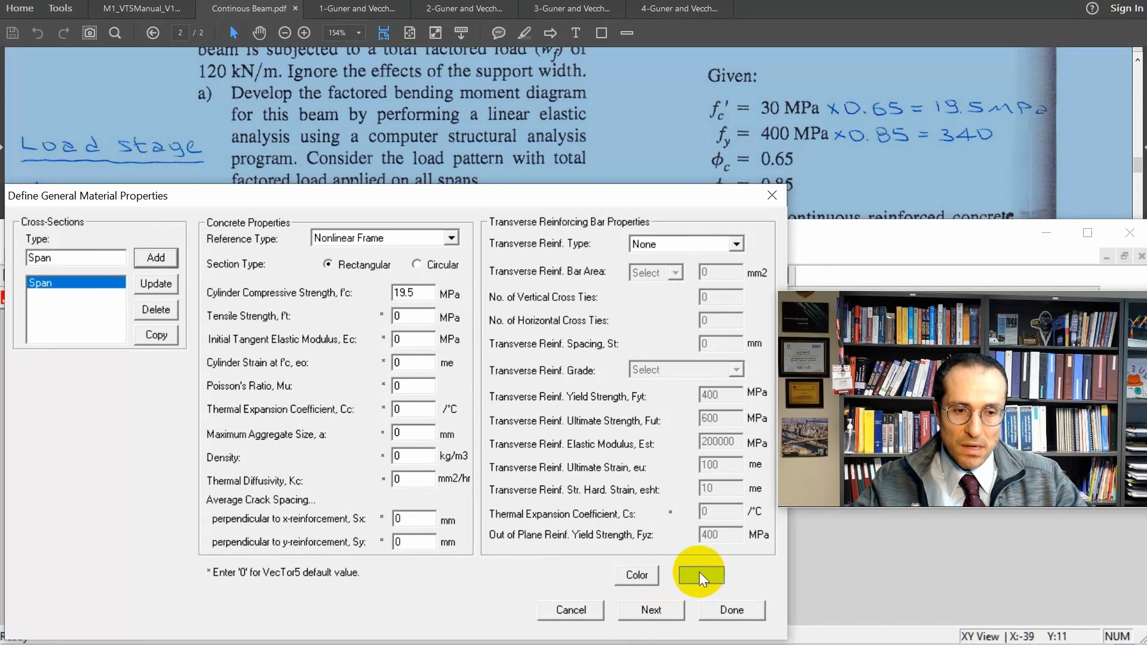
Set the Span section to 600 mm wide and 900 mm high as in the beam figure, and generate its concrete layers.
left_click(653, 610)
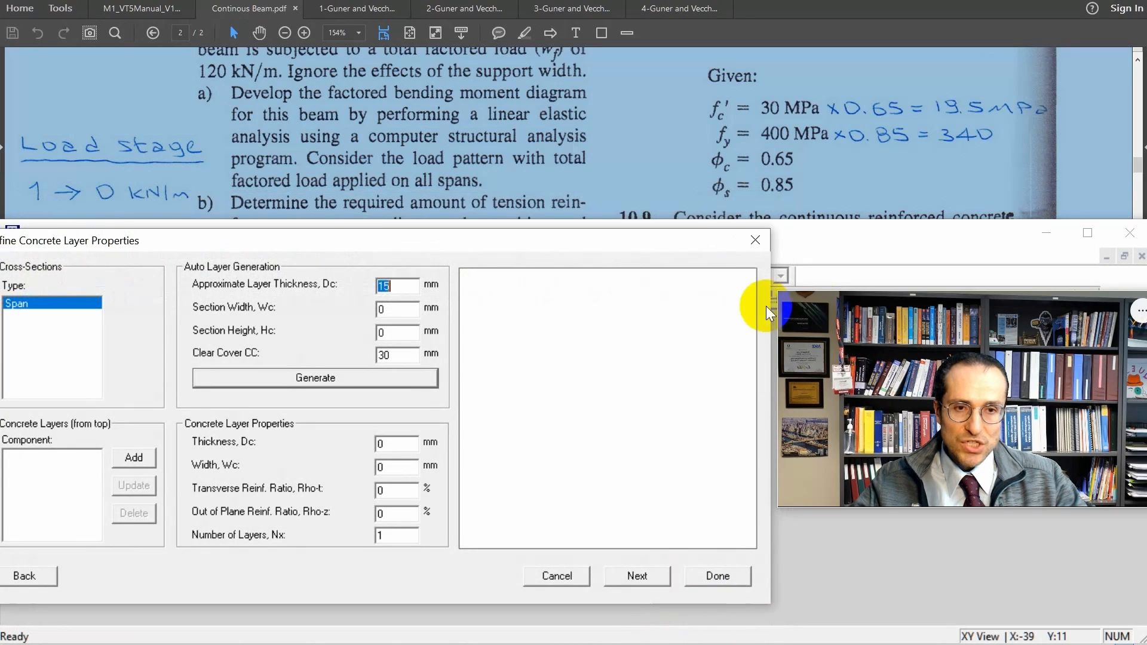
left_click_drag(393, 249, 449, 249)
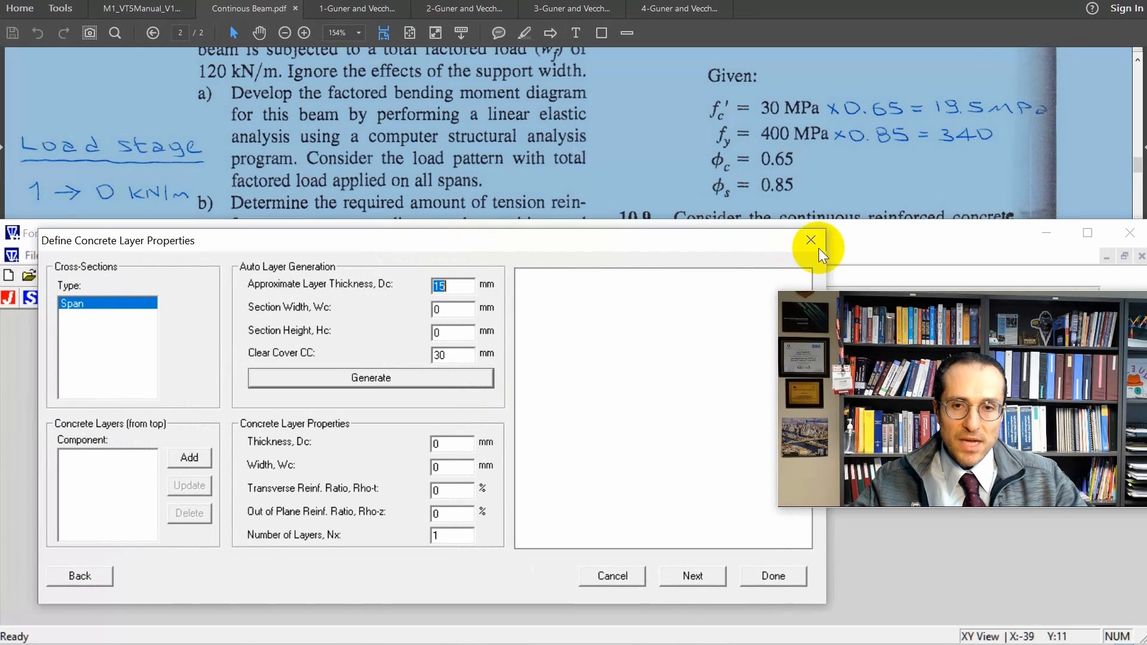
left_click(877, 150)
scroll(879, 150, "down", 10)
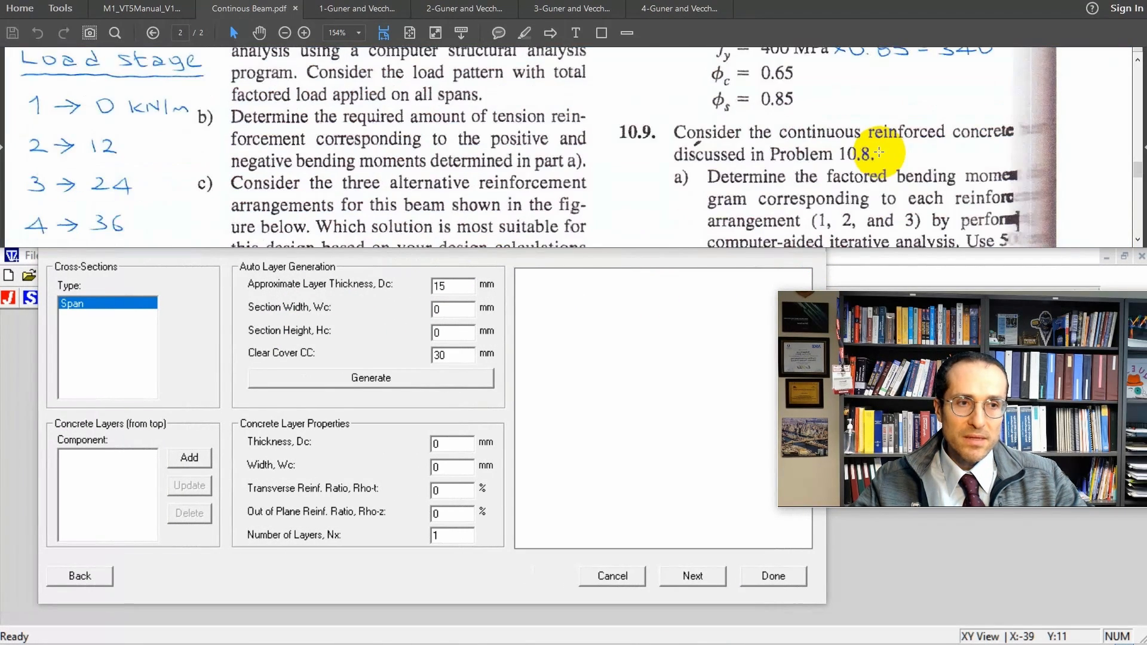
scroll(886, 154, "down", 2)
scroll(893, 180, "up", 1)
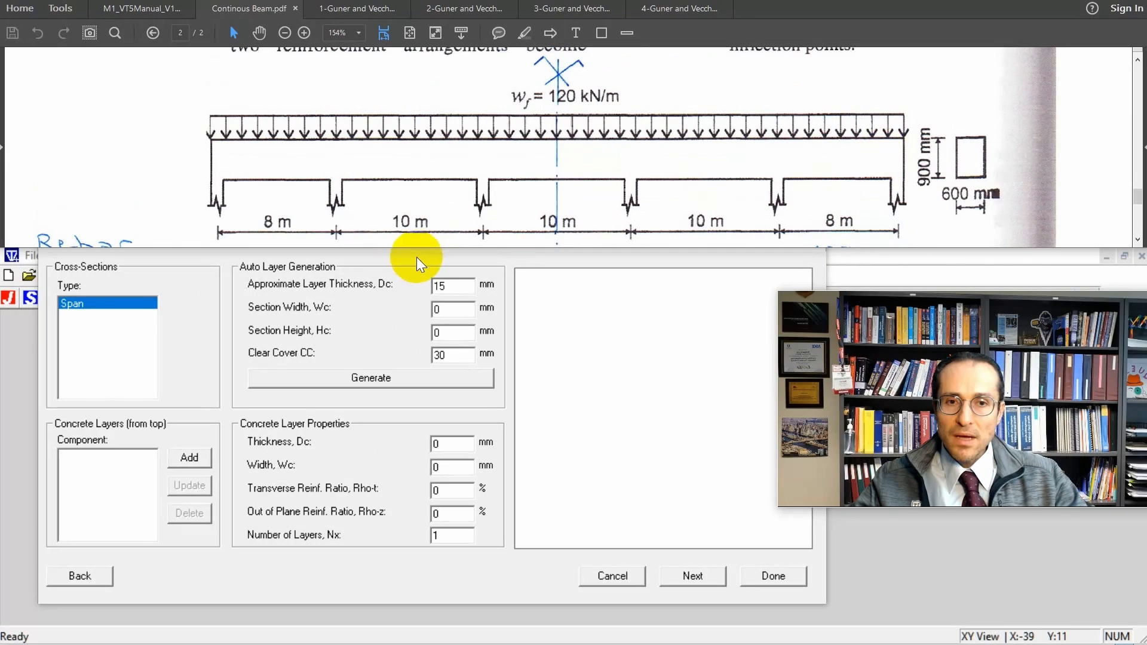
double_click(447, 312)
type("600")
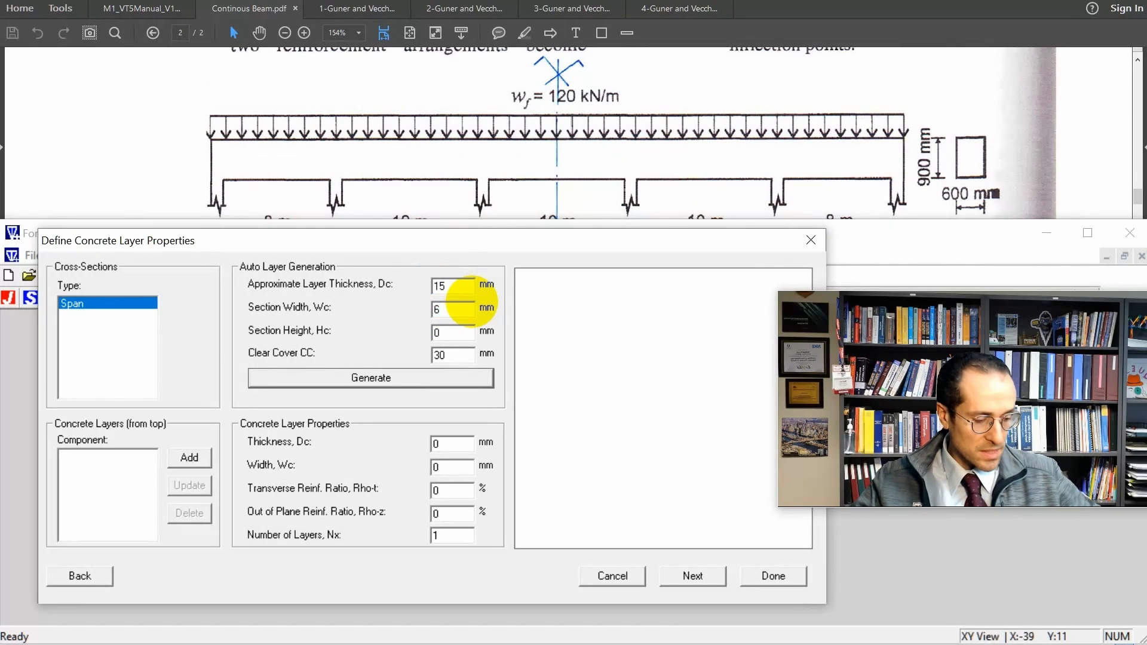
double_click(458, 340)
type("900")
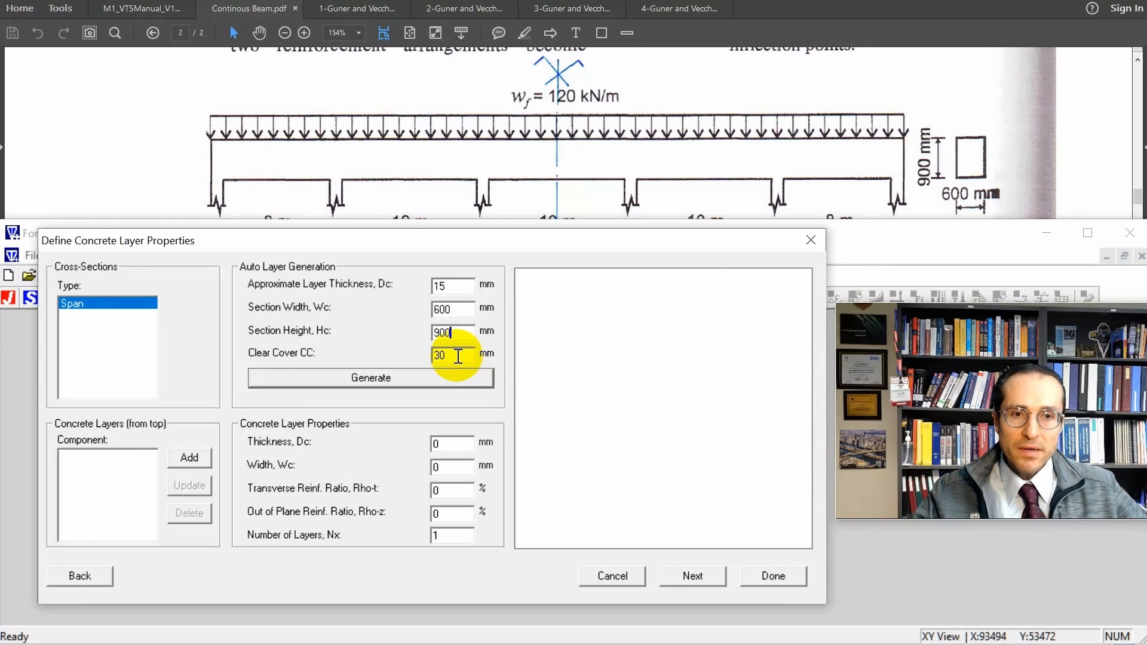
left_click(462, 379)
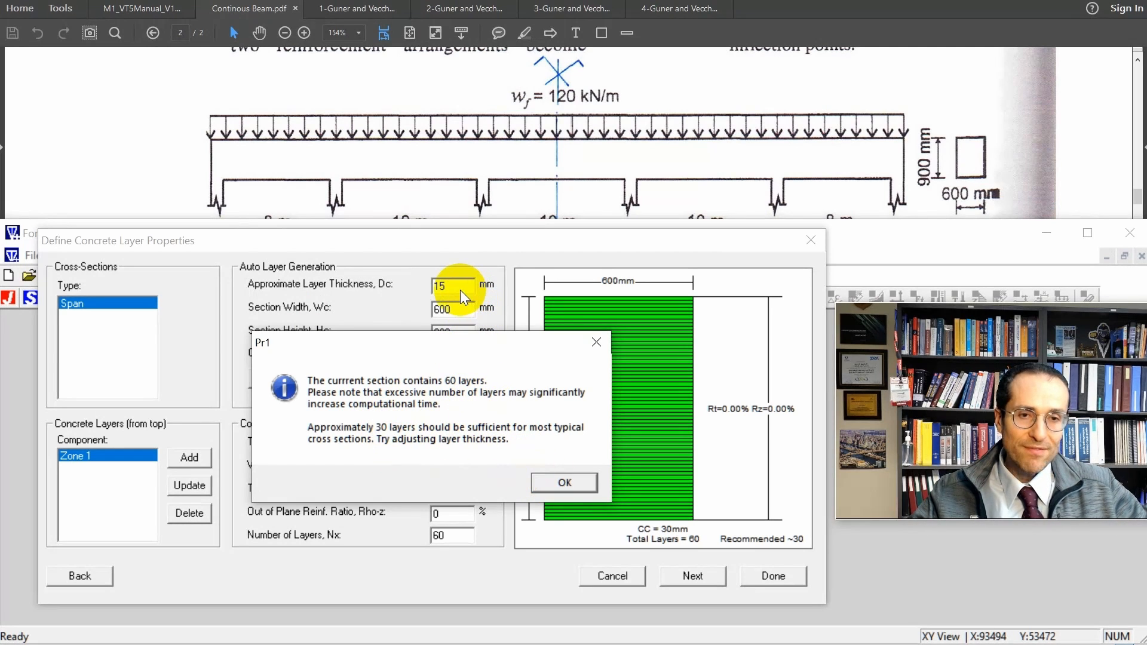
left_click(565, 483)
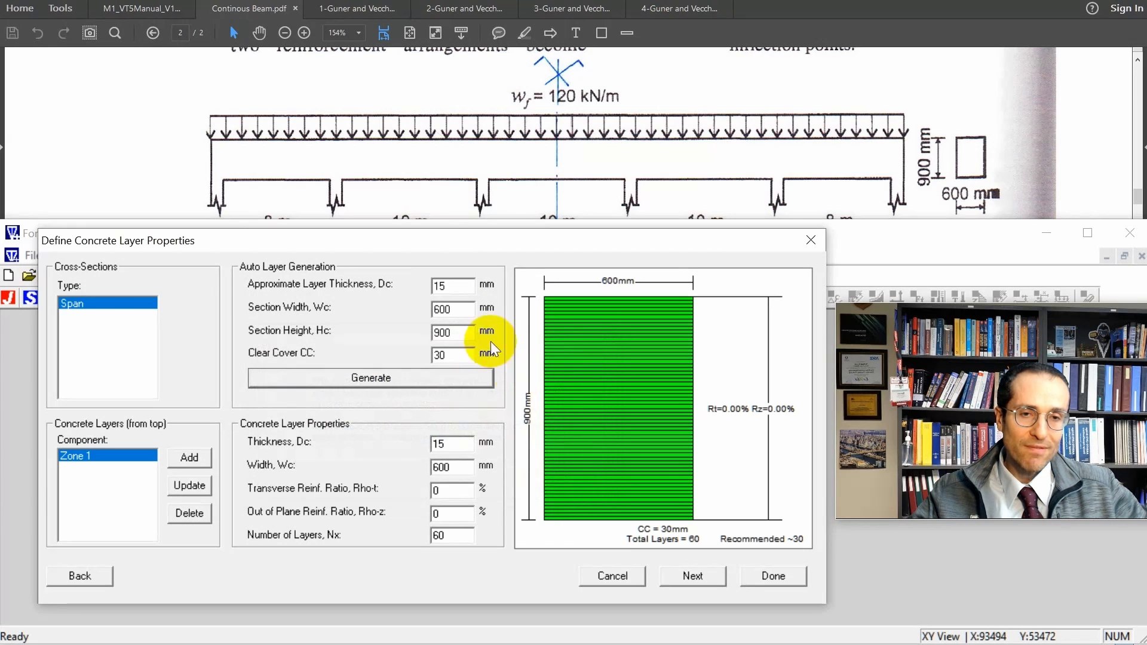
Set the approximate concrete layer thickness to 30 mm and regenerate the Span section's layers.
double_click(452, 286)
type("30")
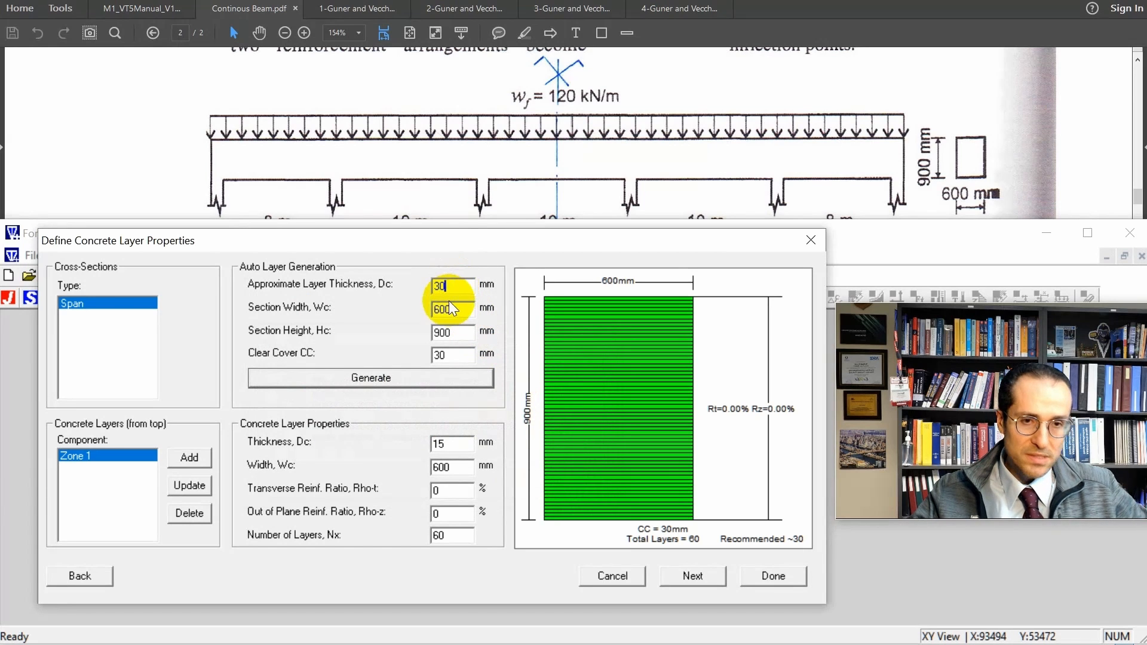
left_click(417, 377)
Define the Span's longitudinal reinforcement as 400R steel with a 340 MPa yield strength and 459 MPa ultimate strength.
left_click(692, 575)
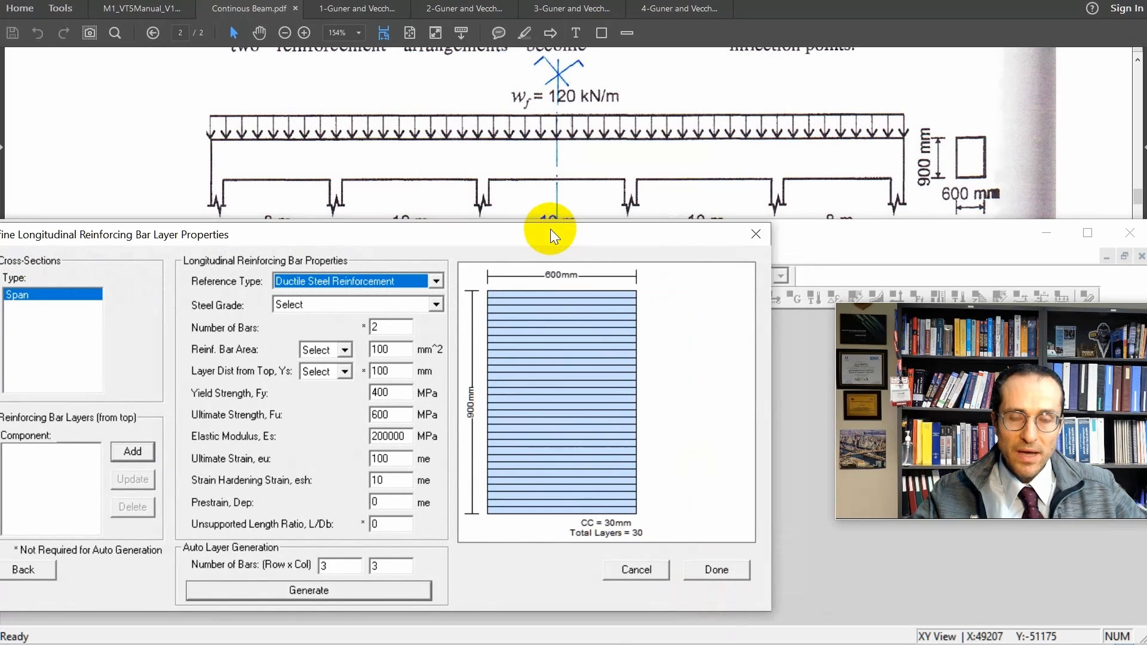
left_click_drag(551, 229, 611, 251)
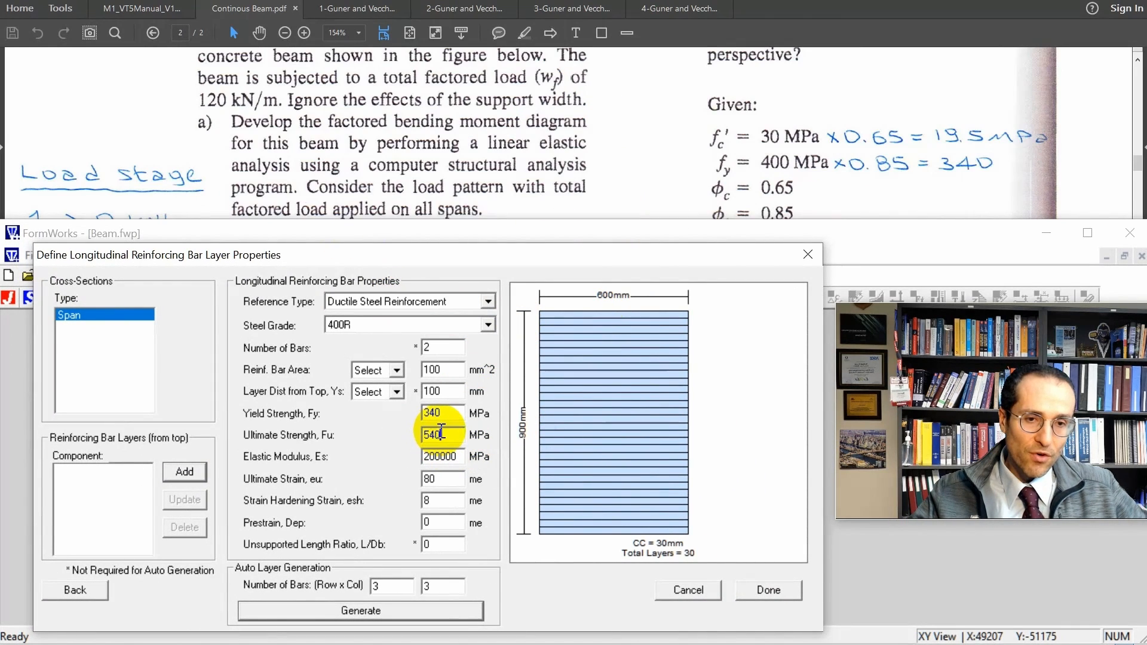
double_click(441, 435)
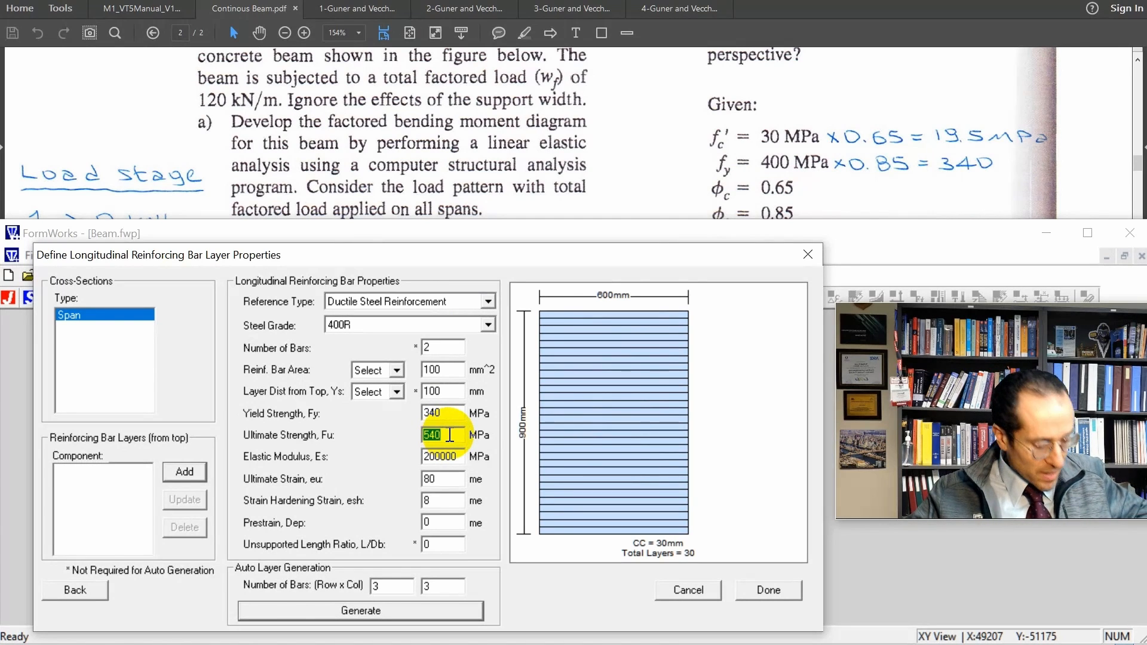
type("45")
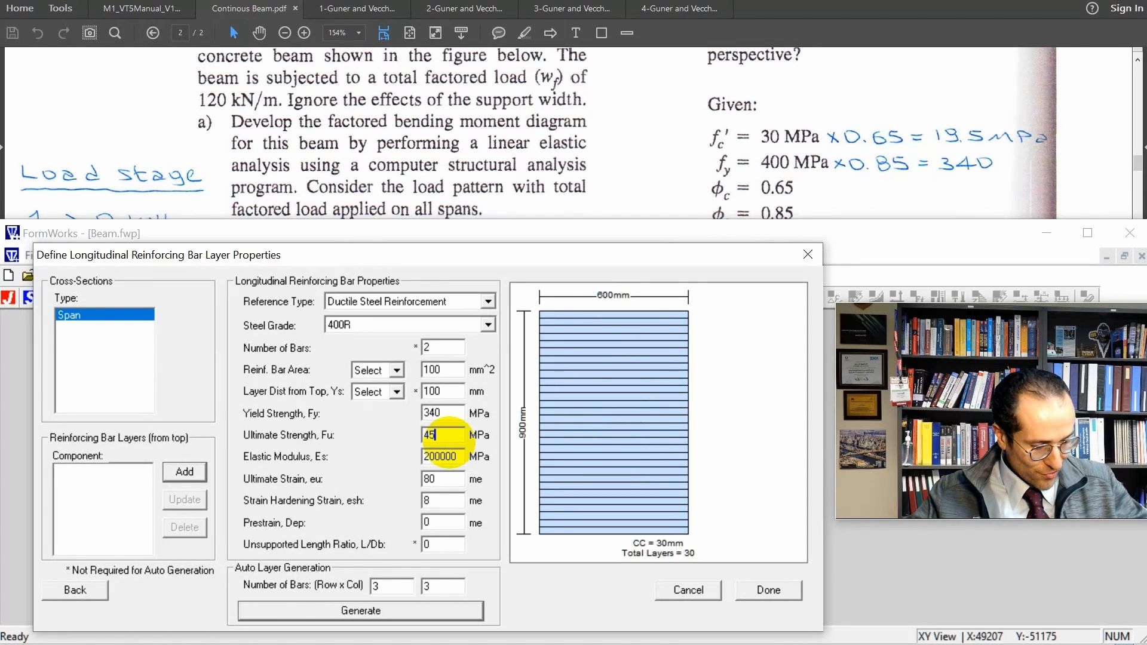
type("9")
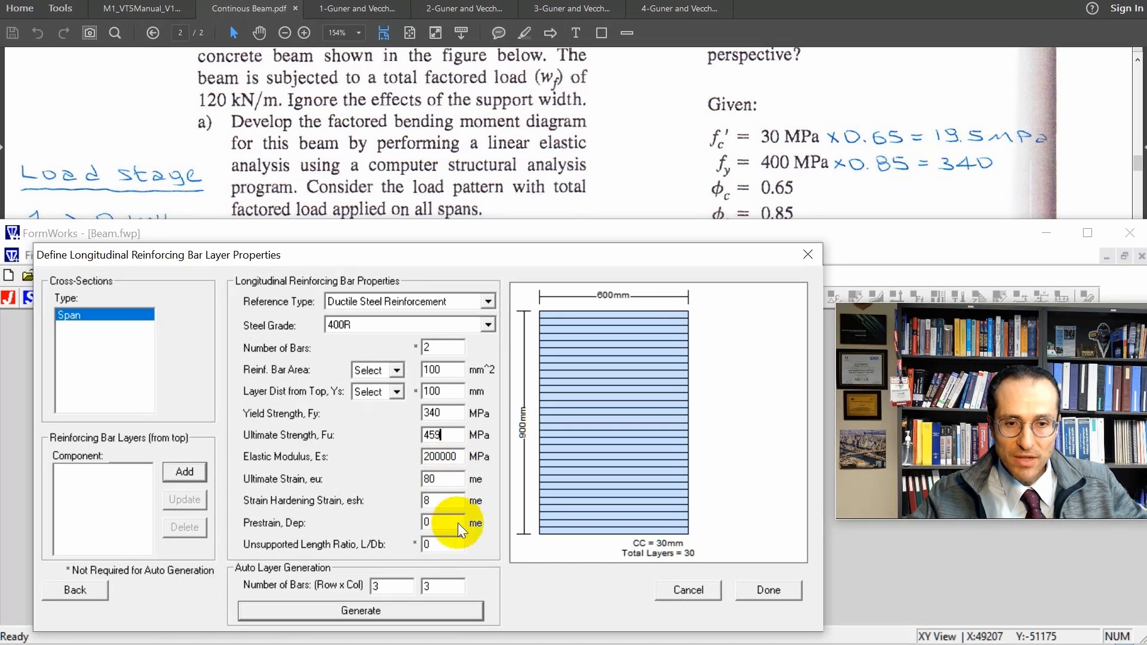
left_click(448, 479)
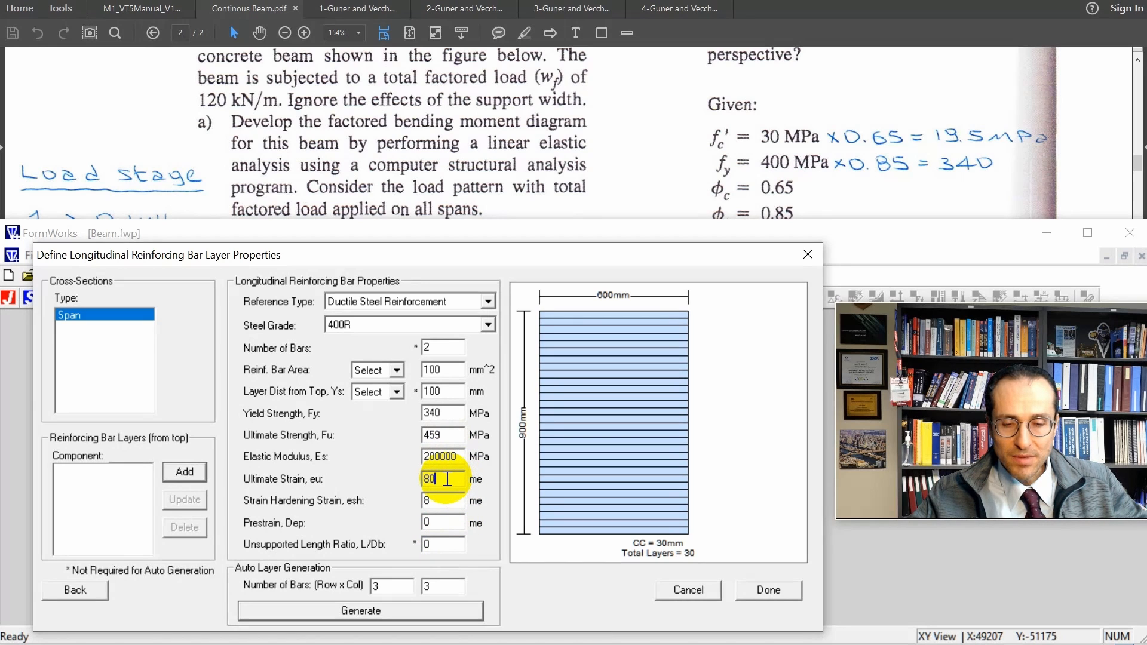
left_click(442, 501)
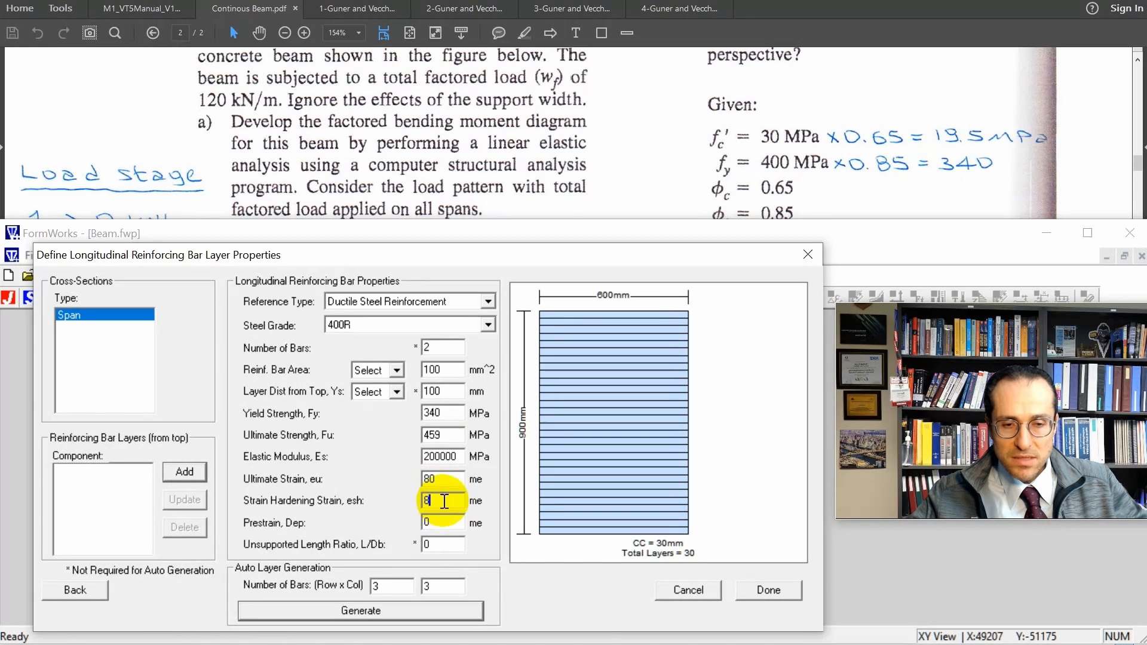
Add a bottom reinforcement layer of four 25M bars at the Bot1 position to the Span section and finish its definition.
double_click(438, 345)
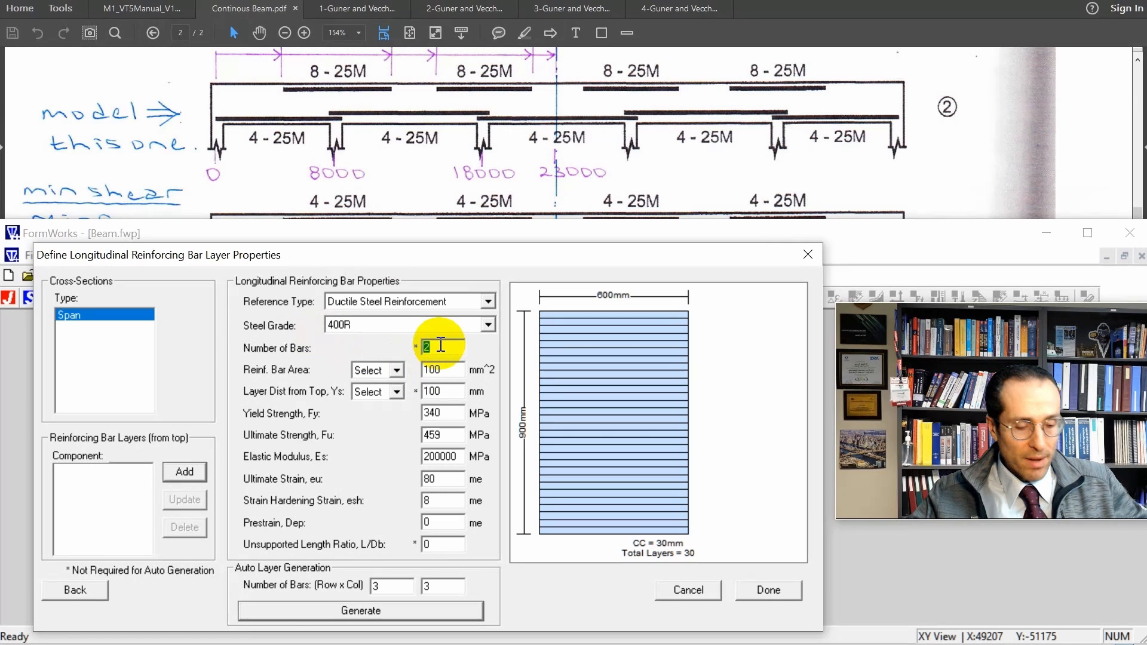
type("4")
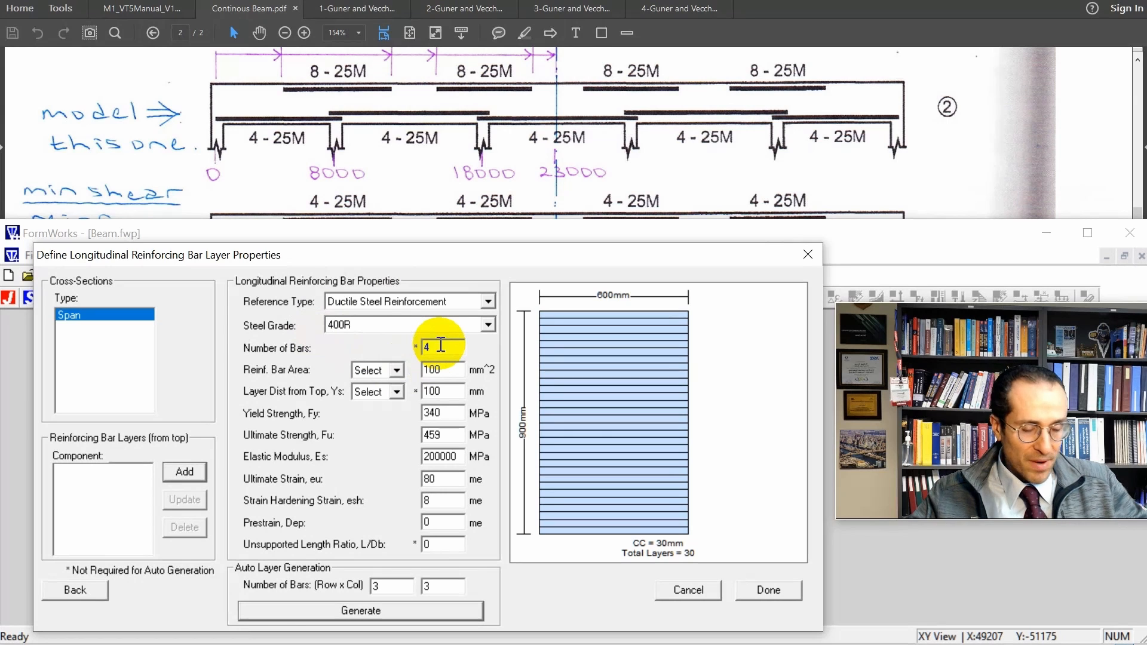
left_click(396, 370)
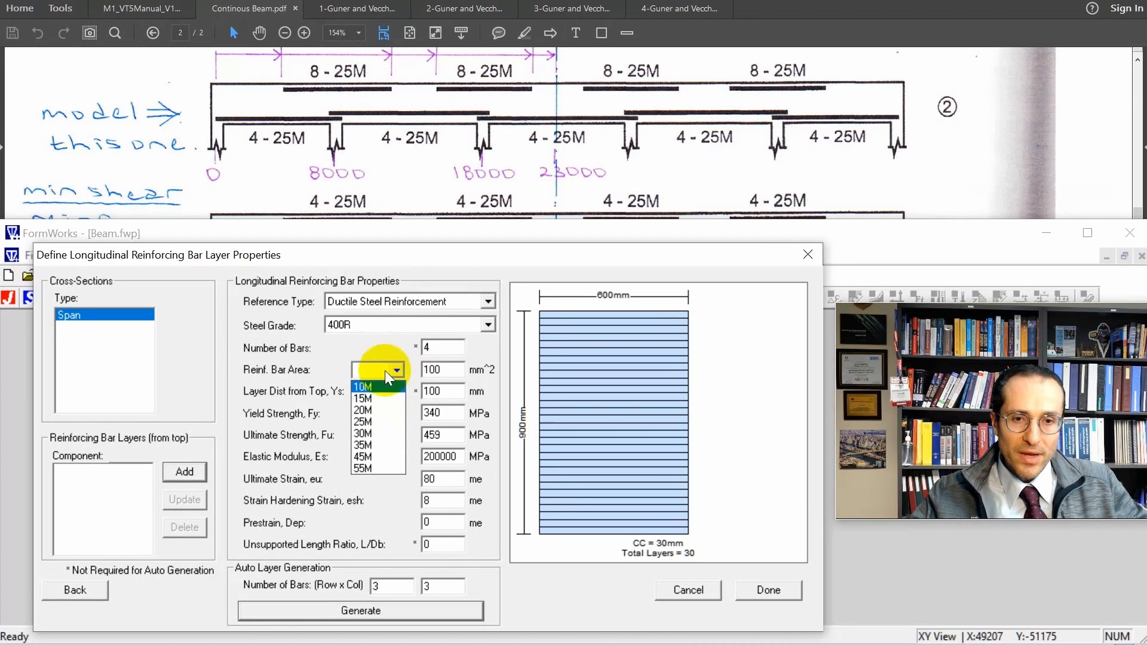
left_click(376, 418)
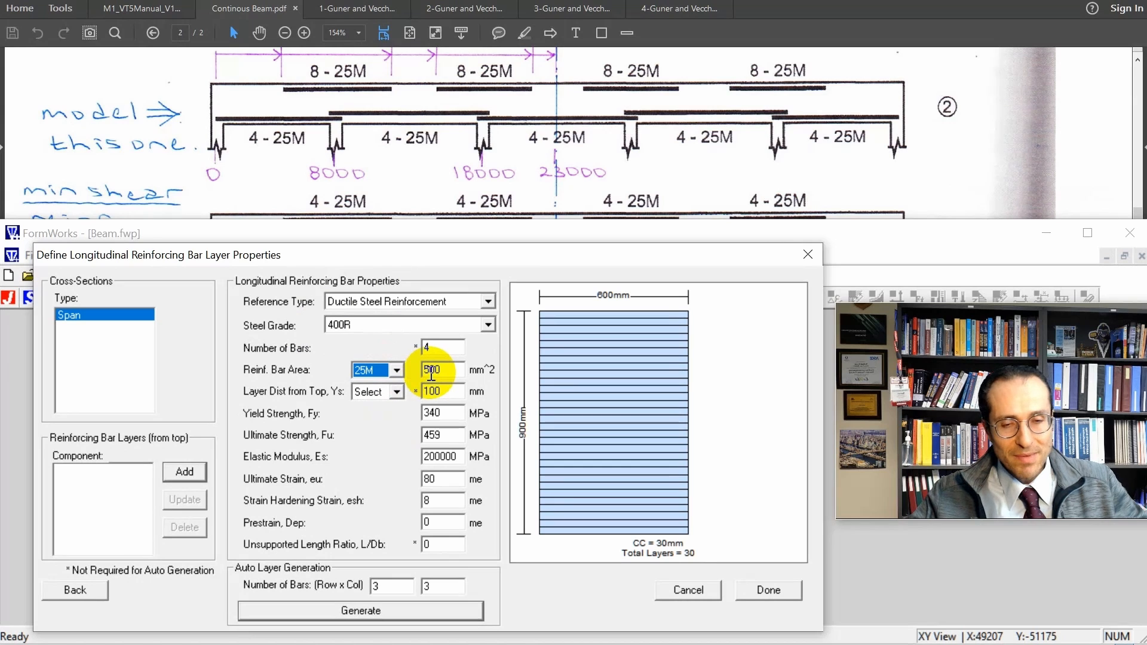
double_click(430, 371)
left_click(449, 371)
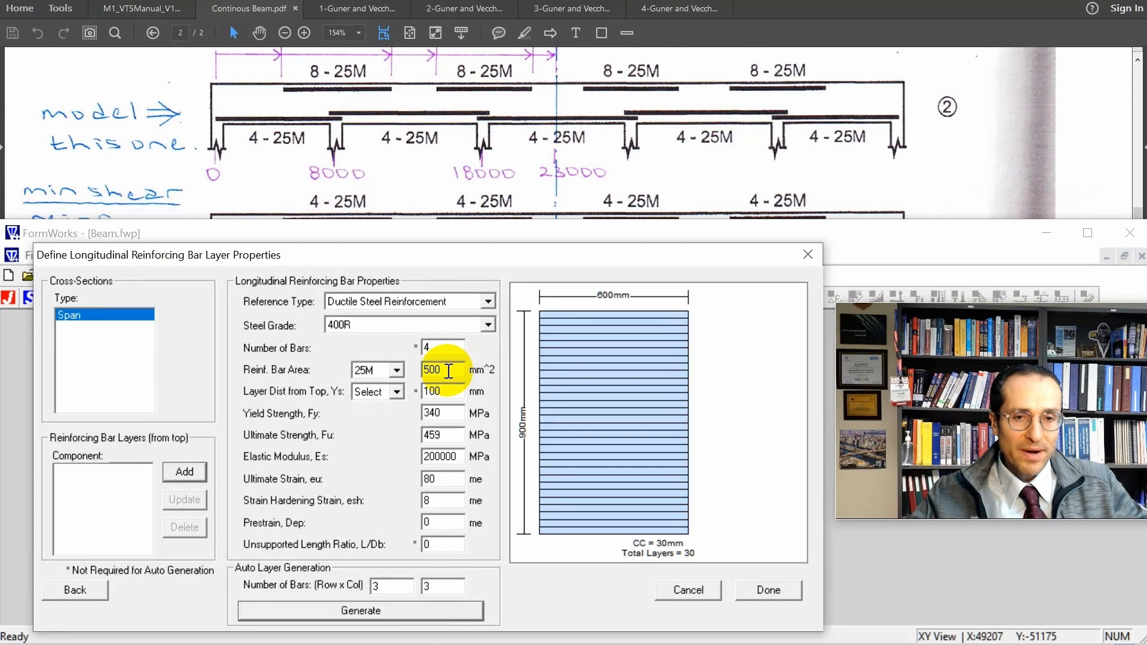
left_click(396, 393)
left_click(385, 451)
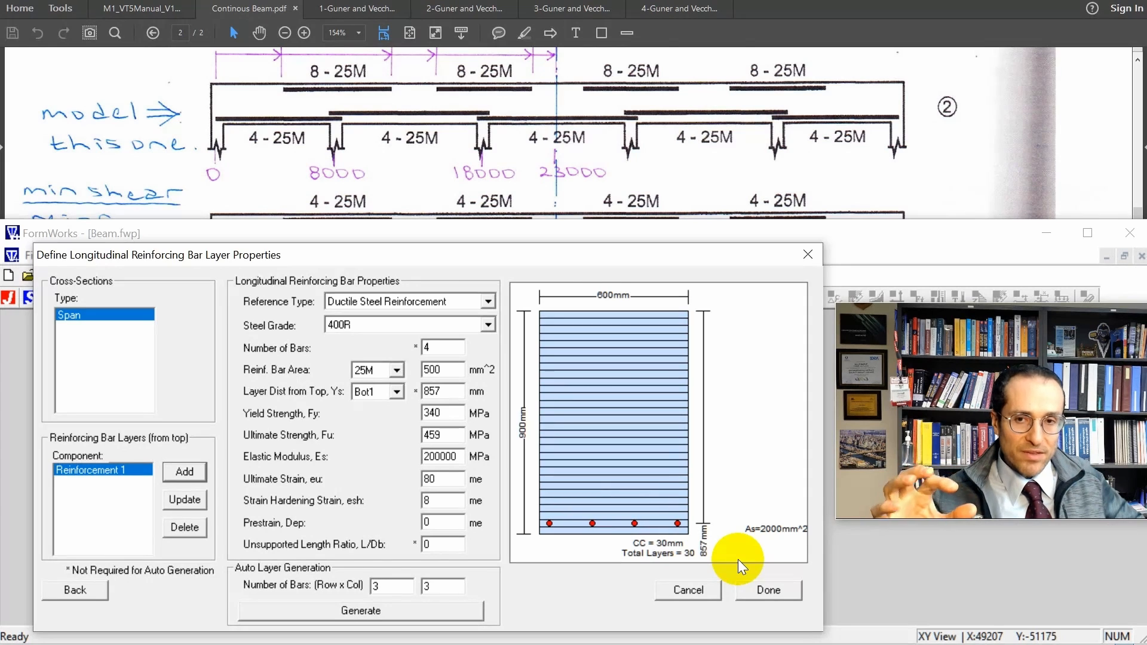
left_click(758, 591)
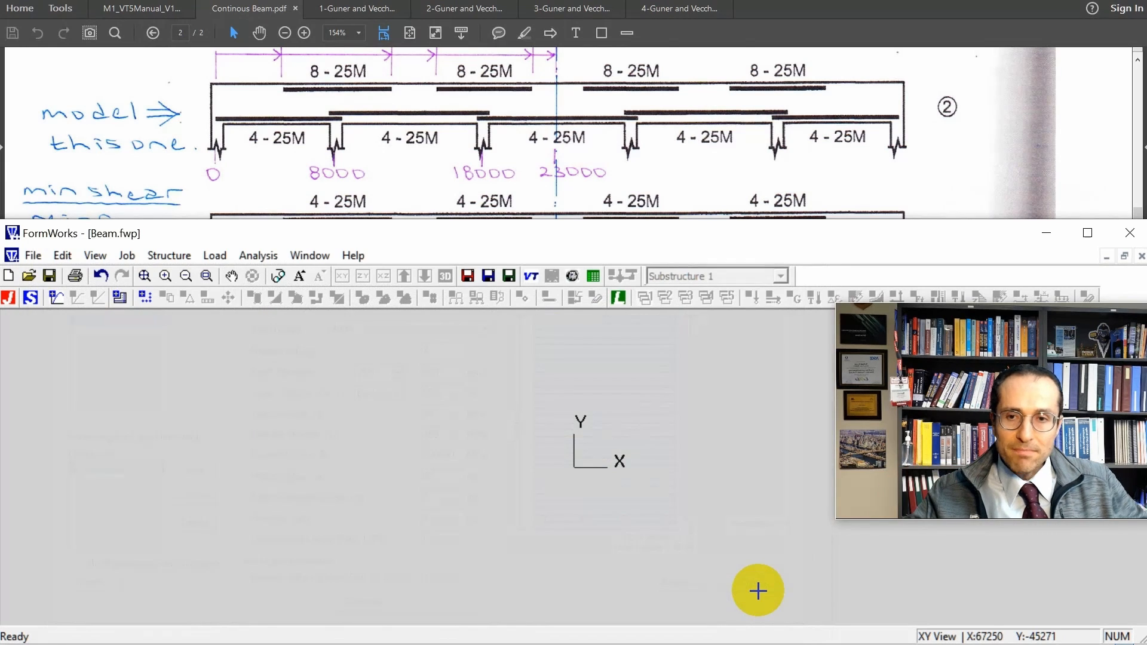
Copy the Span cross-section in the general material properties and rename the copy Support.
left_click(57, 296)
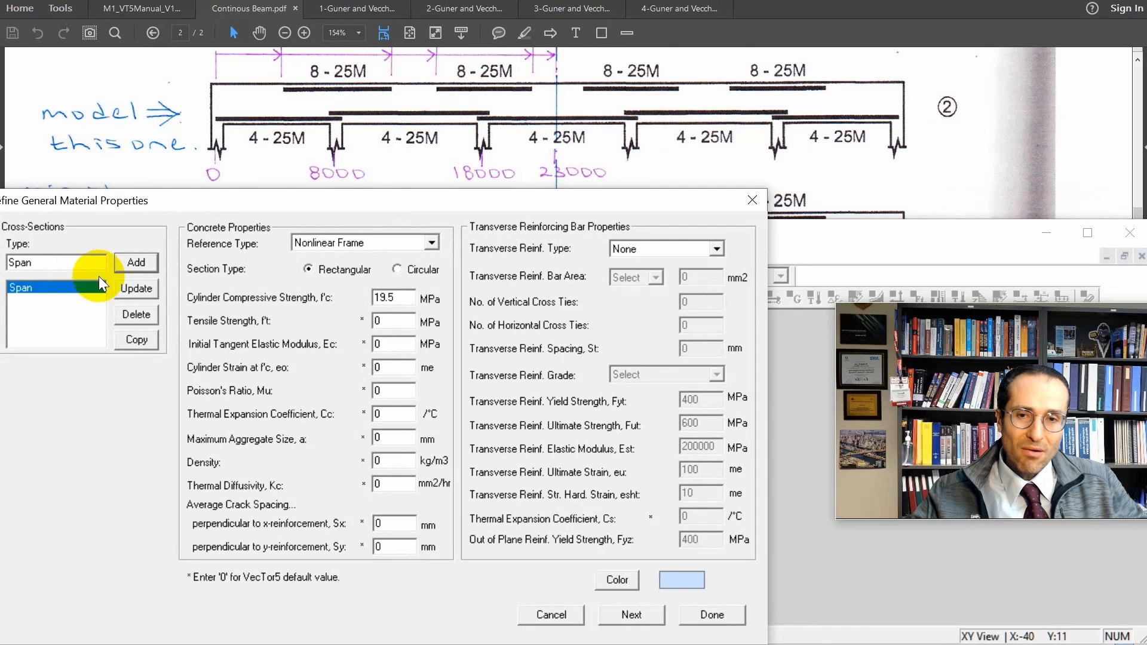
left_click(145, 346)
left_click(59, 261)
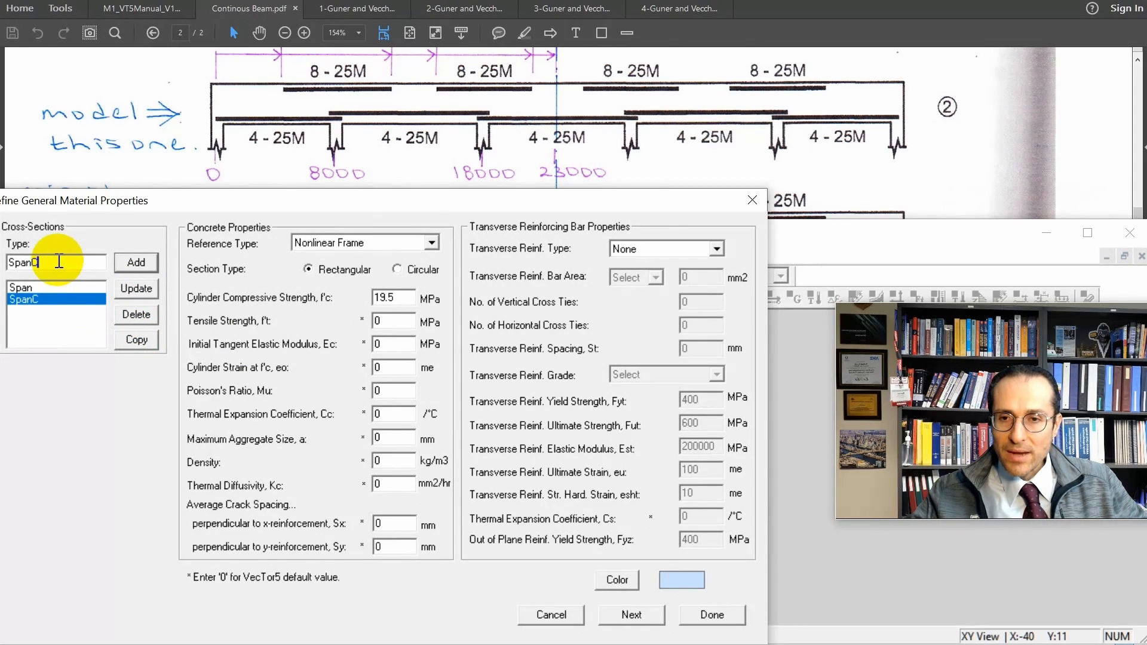
key("BackSpace")
key("BackSpace")
key("BackSpace")
key("BackSpace")
type("upport")
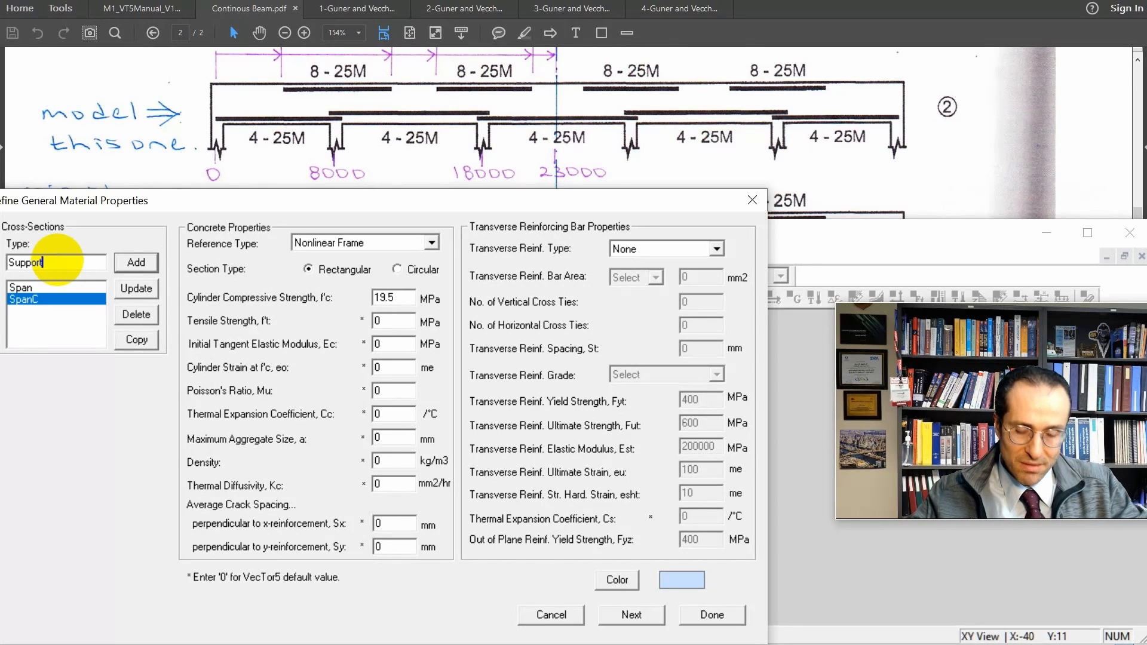
left_click(139, 262)
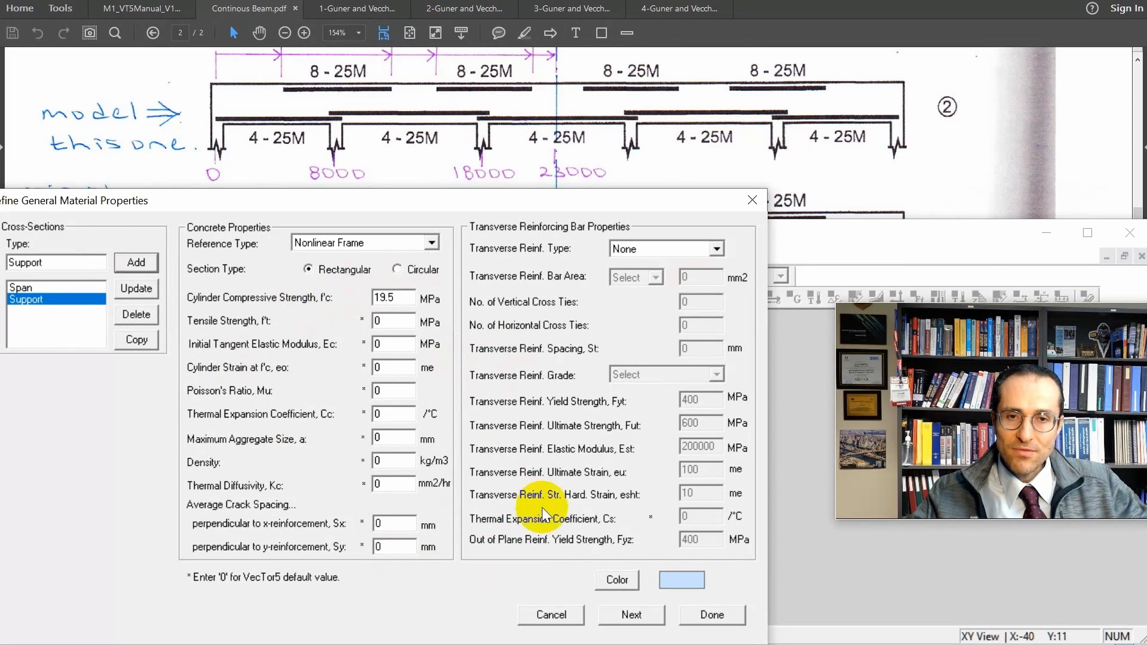
Generate the Support section's concrete layers with 30 mm approximate thickness, 600 mm width and 900 mm height.
left_click(632, 615)
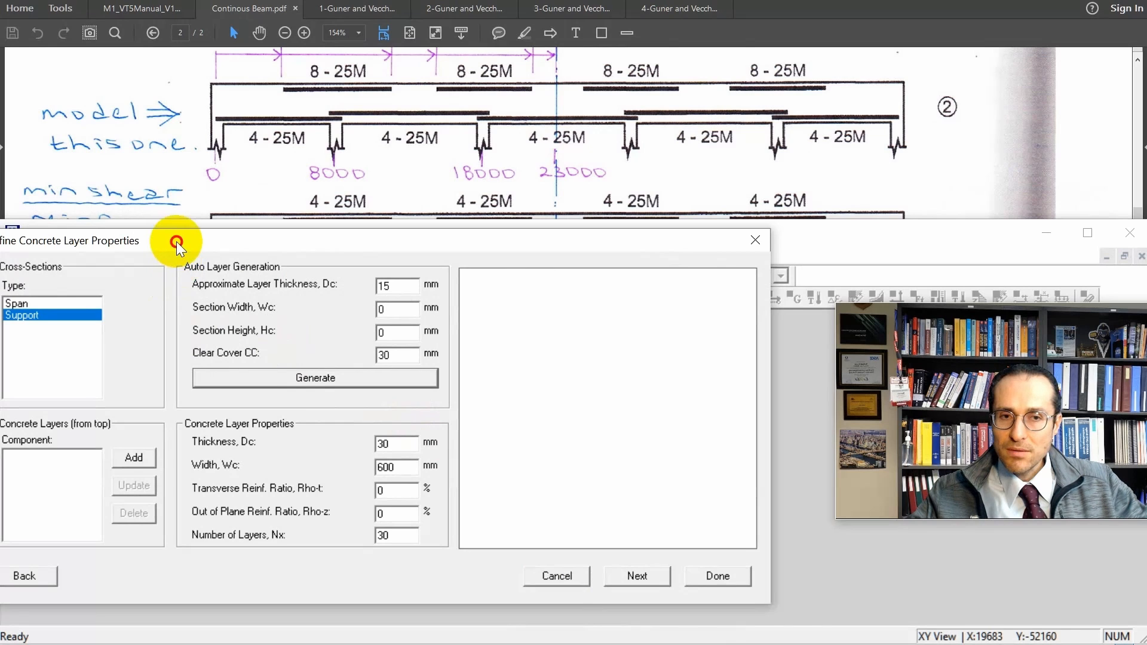
left_click_drag(177, 242, 195, 243)
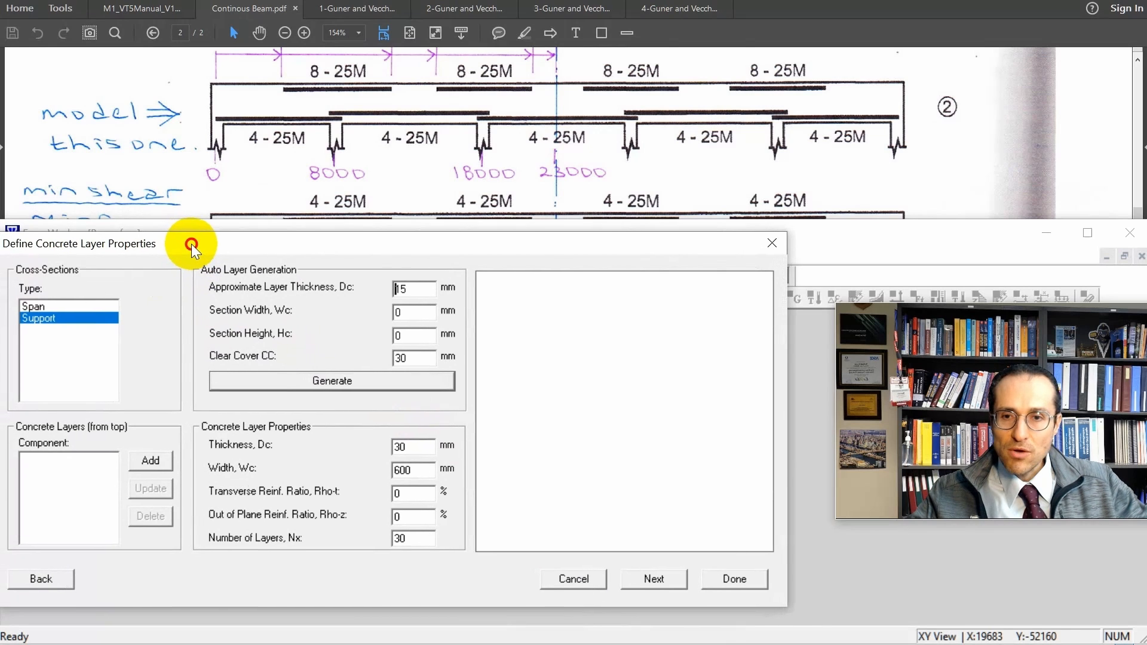
double_click(416, 287)
left_click(417, 287)
key("BackSpace")
key("BackSpace")
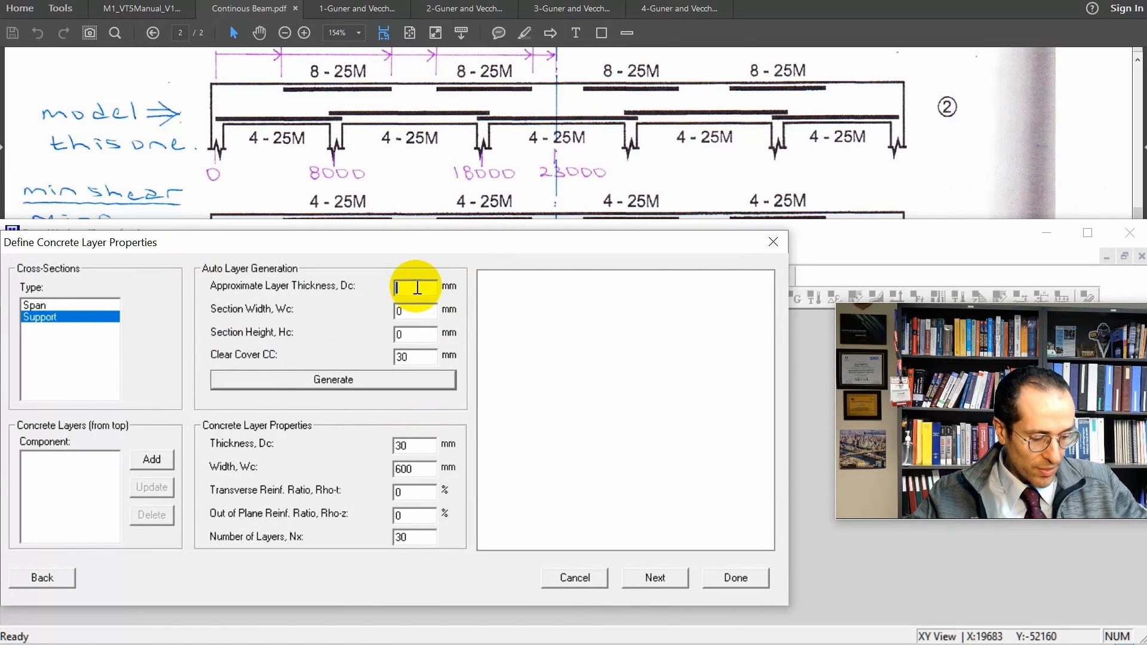
type("30")
key("Tab")
type("600")
key("Tab")
type("900")
scroll(747, 173, "down", 4)
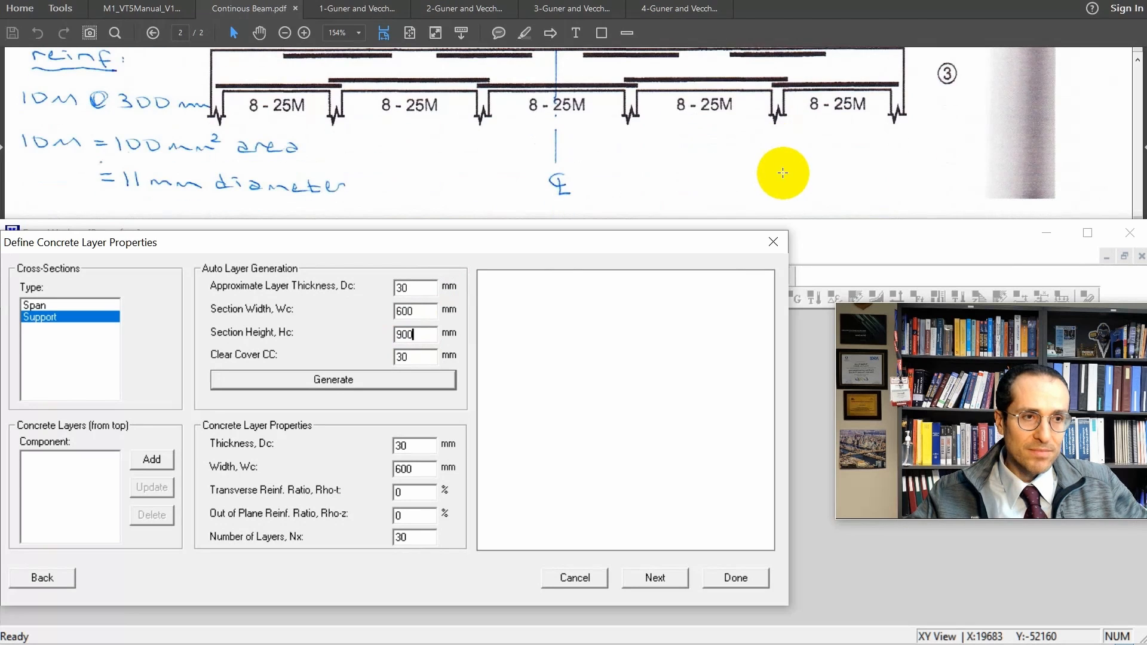
scroll(783, 173, "up", 10)
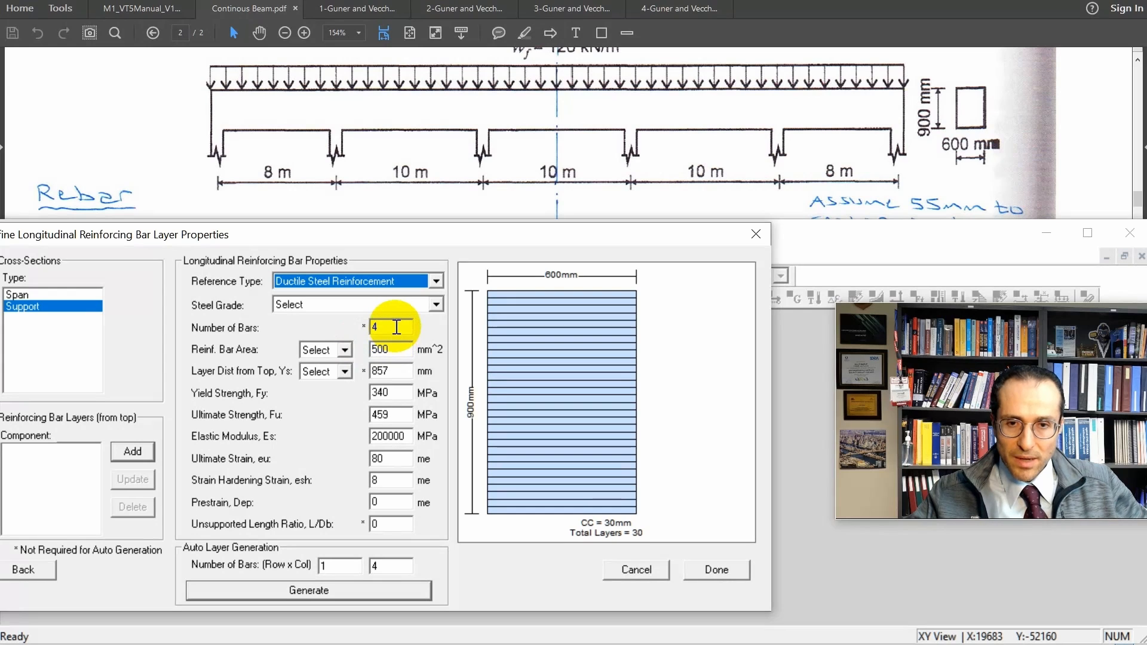
Add the Support section's four-bar bottom layer at Bot1 in 400R steel, with 340 MPa yield and 459 MPa ultimate strength.
left_click(363, 306)
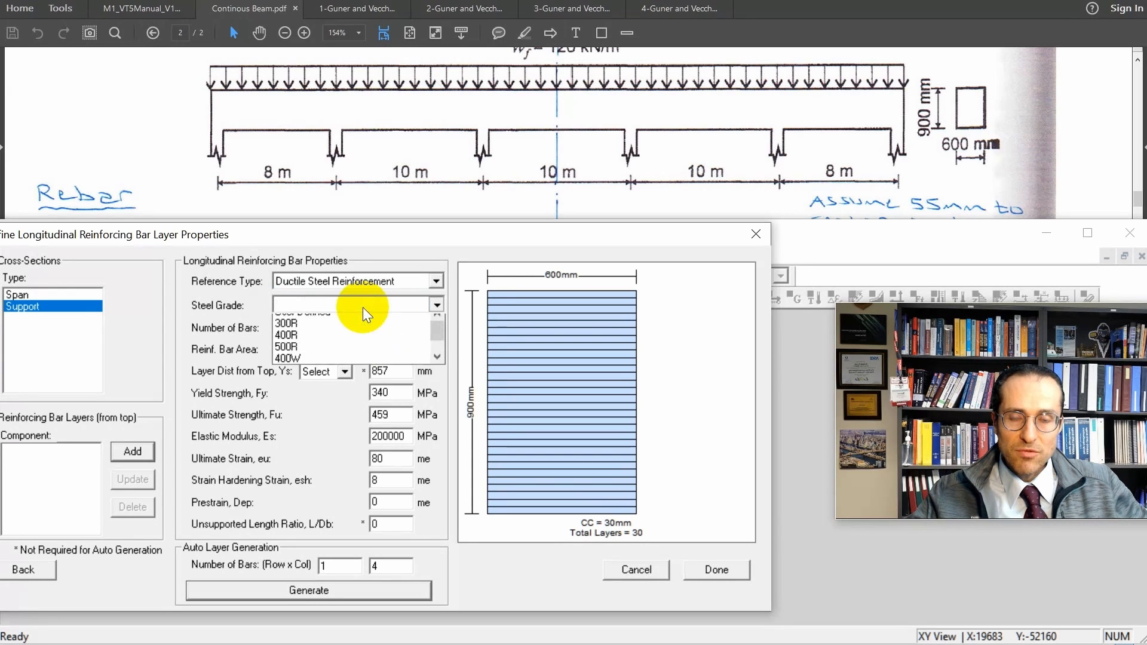
left_click(356, 349)
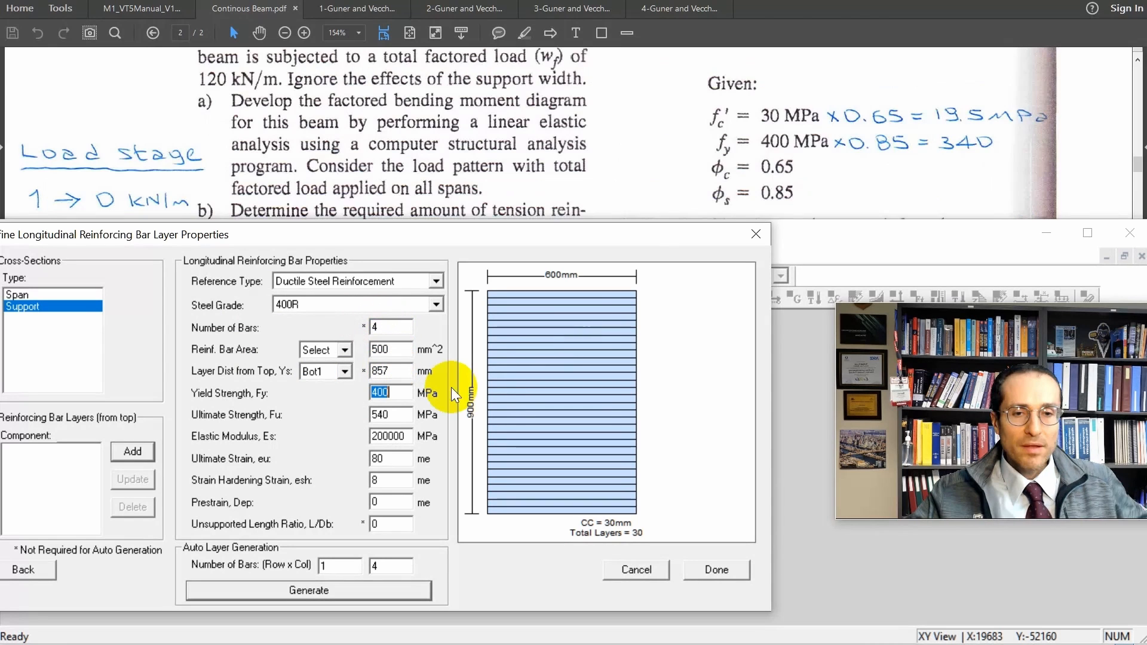
type("340")
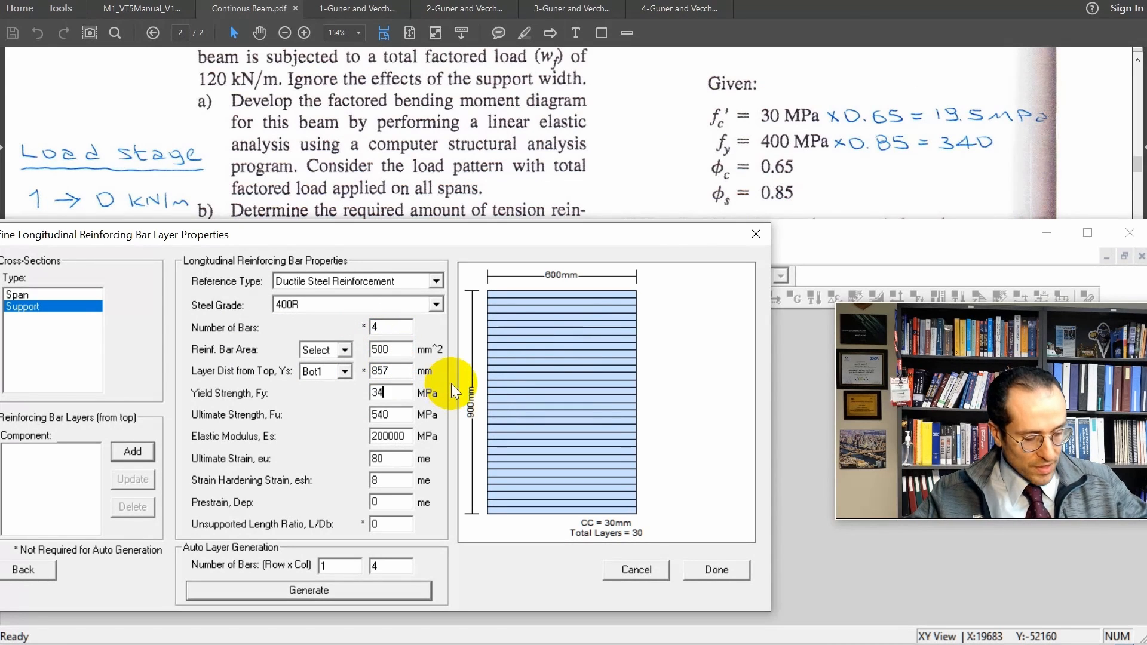
double_click(388, 414)
type("459")
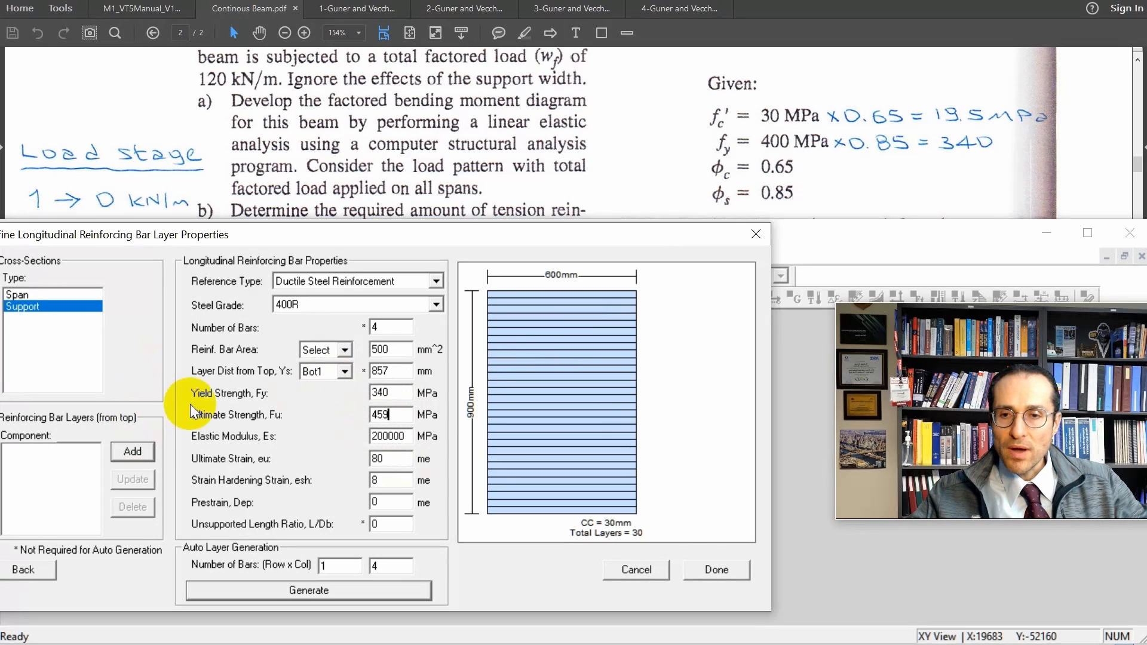
left_click(133, 451)
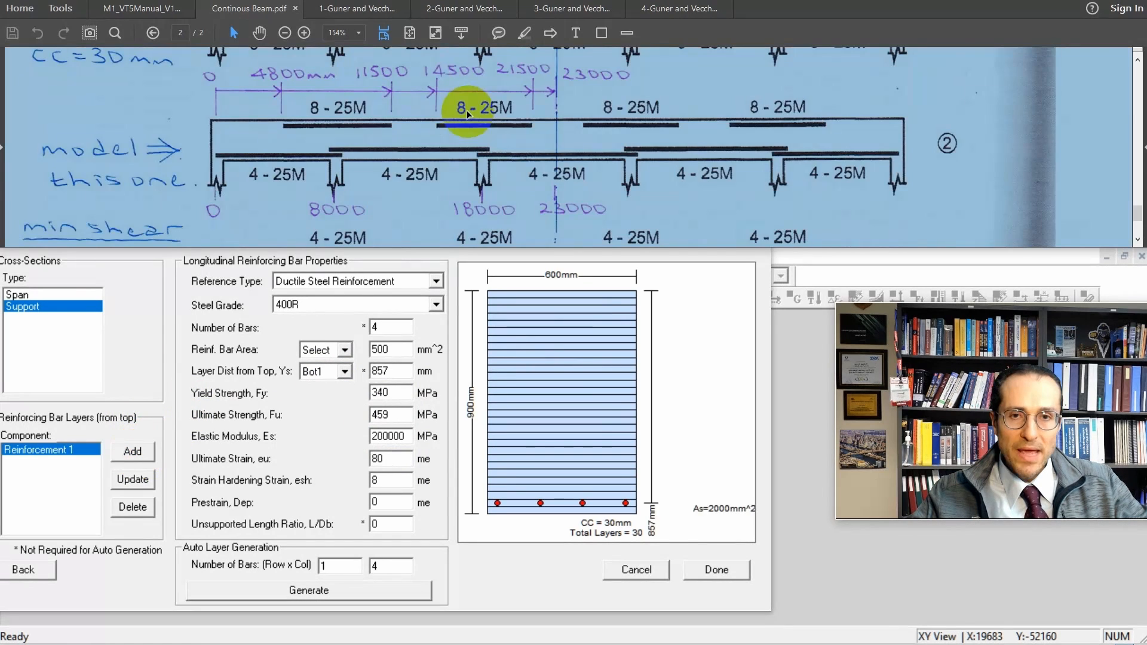
Add a second Support reinforcement layer of 8 bars at the Top1 position.
double_click(382, 327)
type("8")
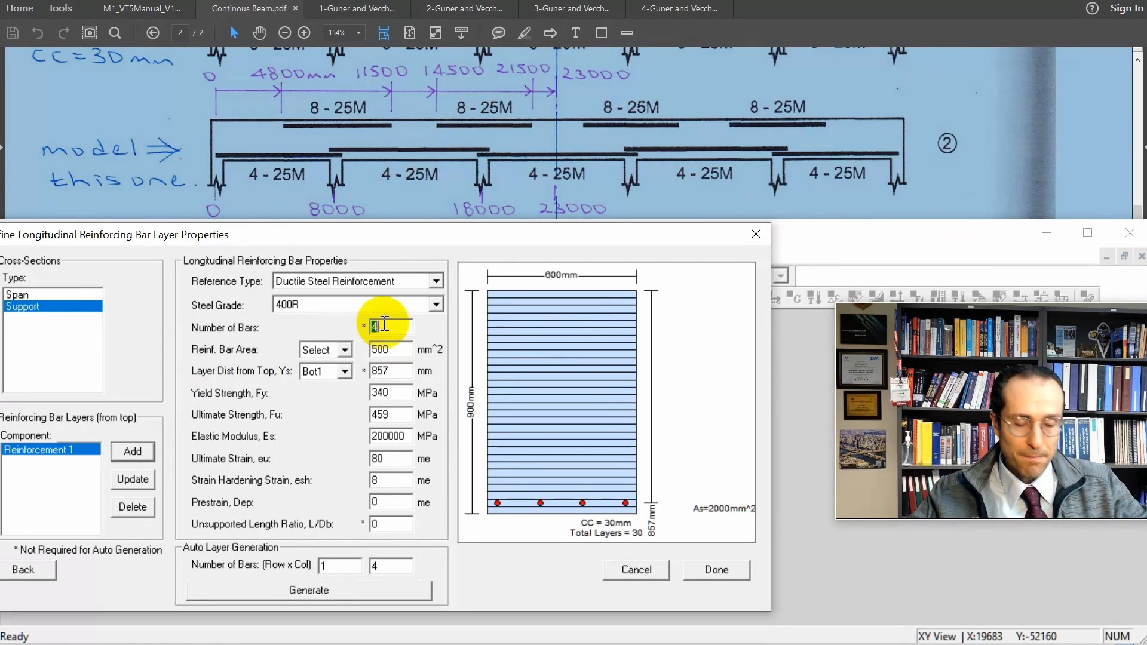
left_click(345, 371)
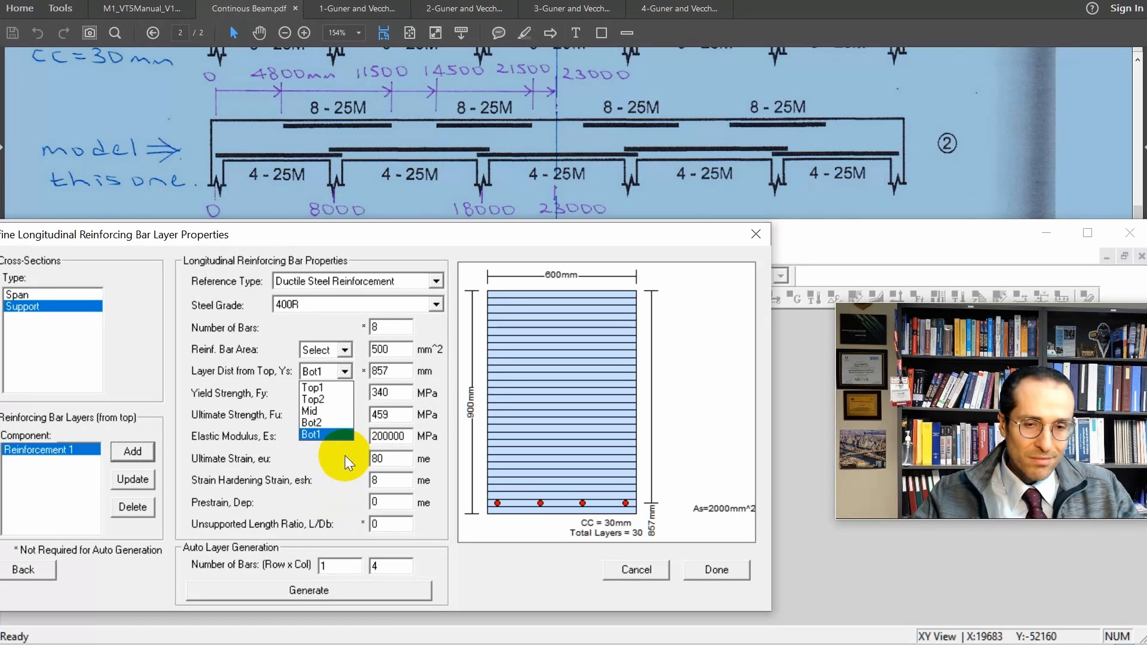
left_click(329, 386)
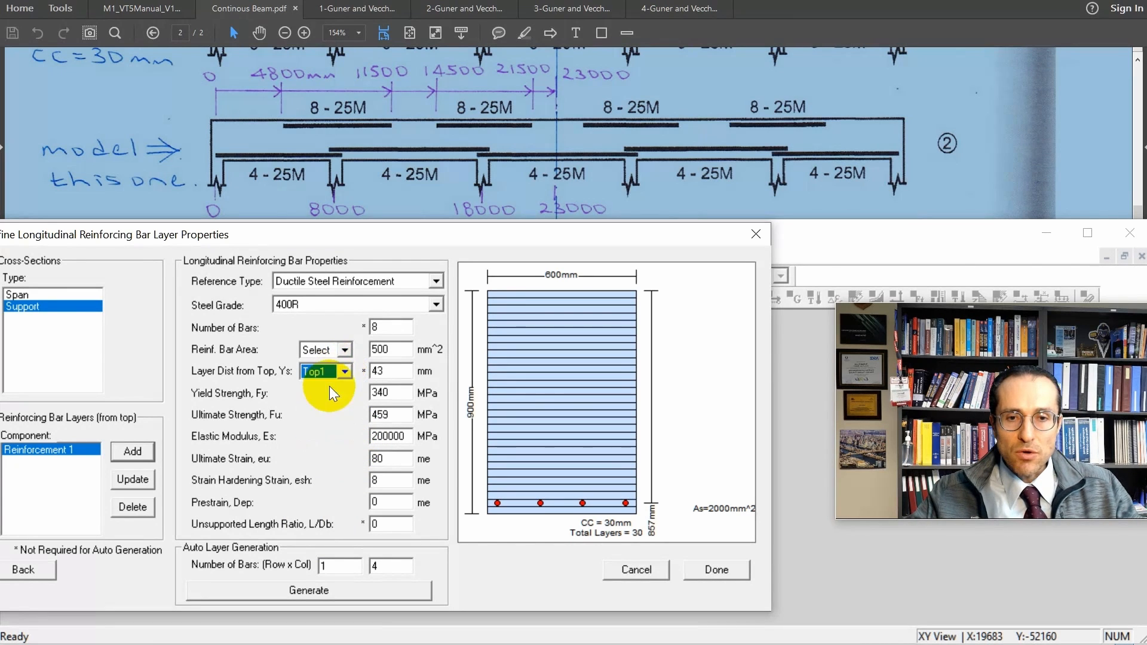
left_click_drag(399, 372, 370, 370)
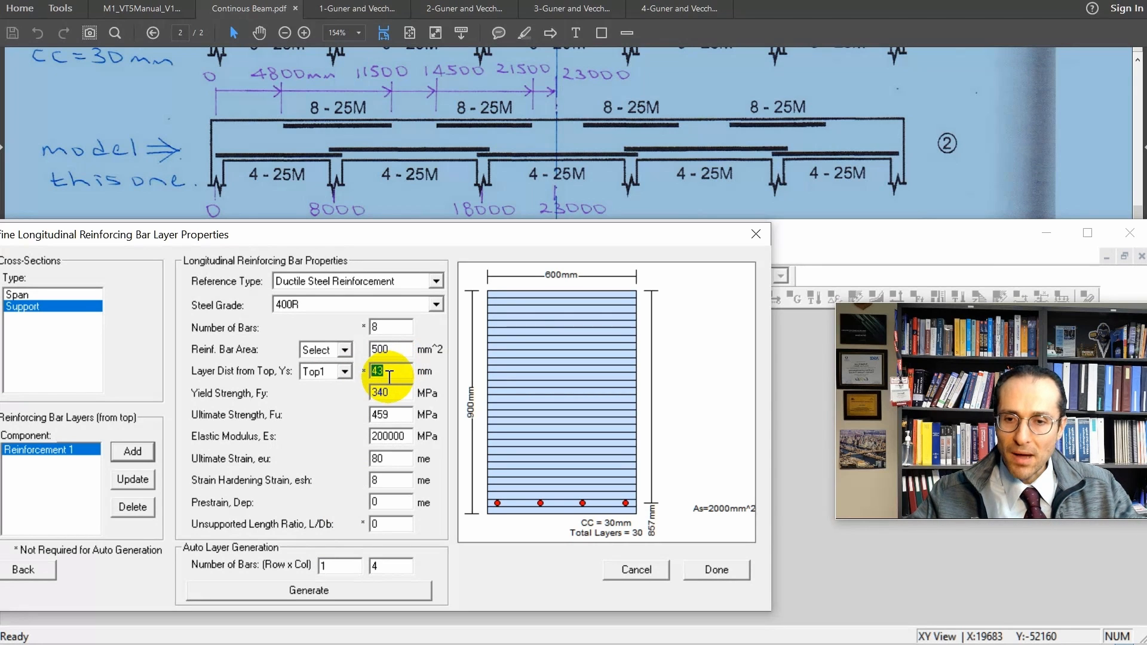
left_click(142, 452)
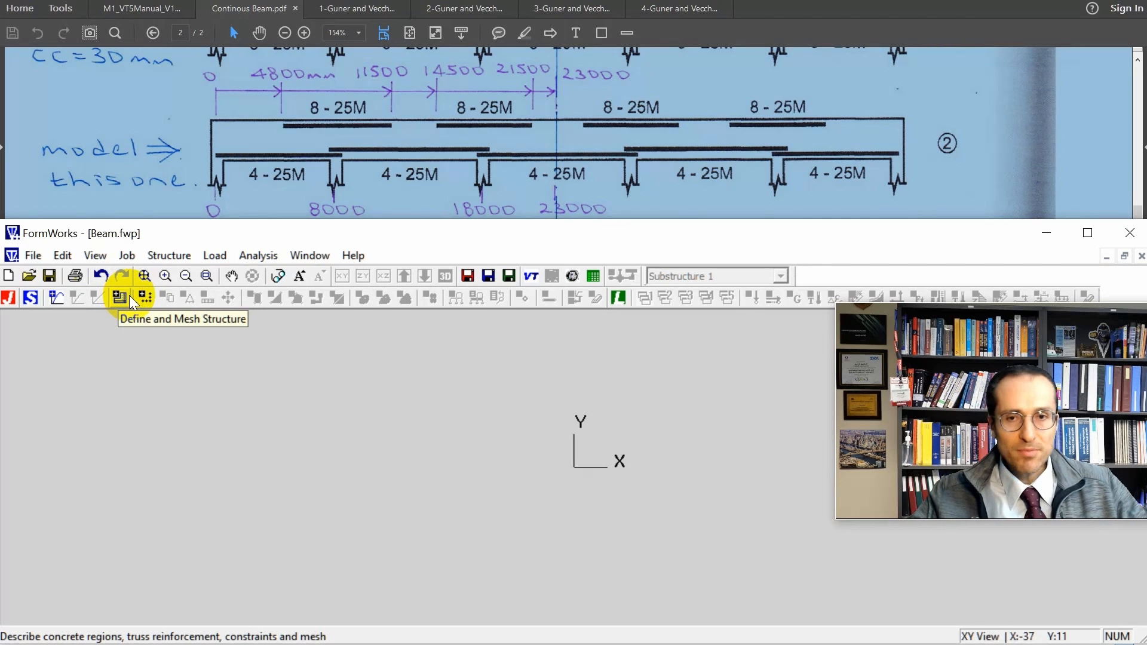
Start a new region in the structure and mesh definition with vertices at X = 0 and 4800 mm along Y = 0.
left_click(116, 296)
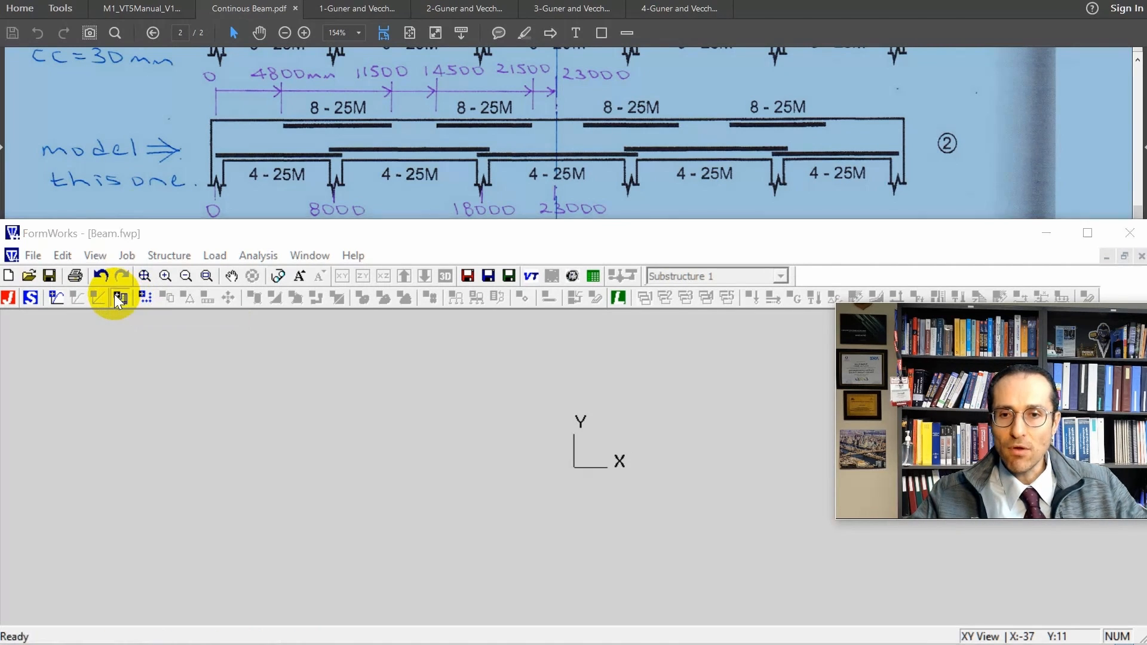
left_click_drag(142, 224, 144, 224)
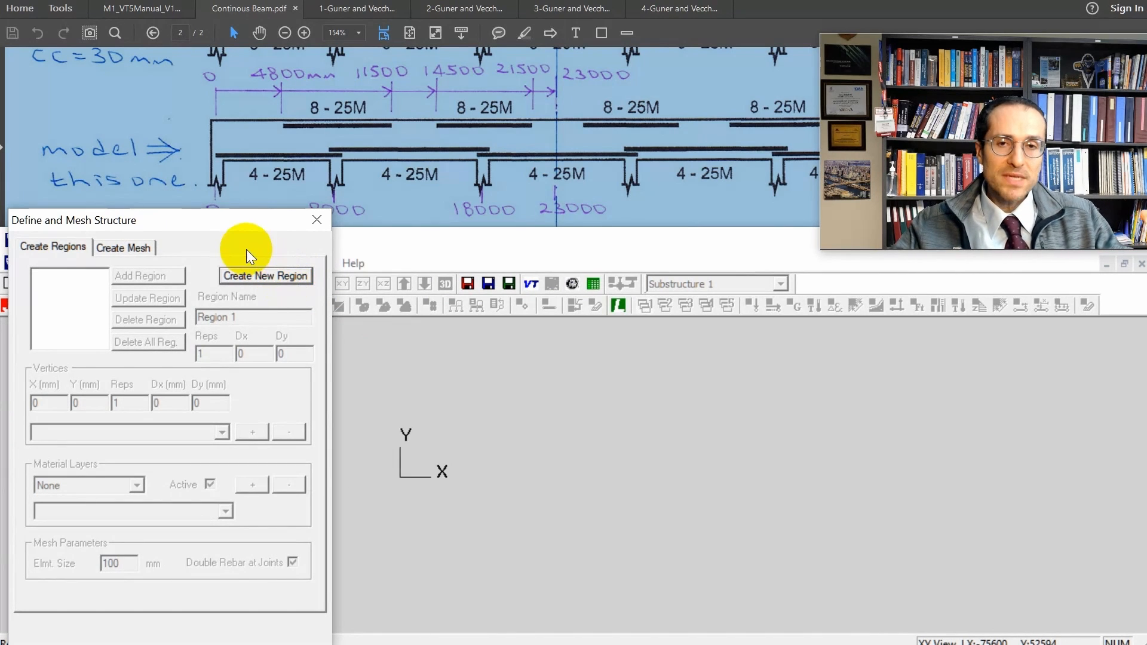
mouse_move(240, 220)
left_mouse_down()
mouse_move(248, 257)
mouse_move(241, 243)
left_mouse_up()
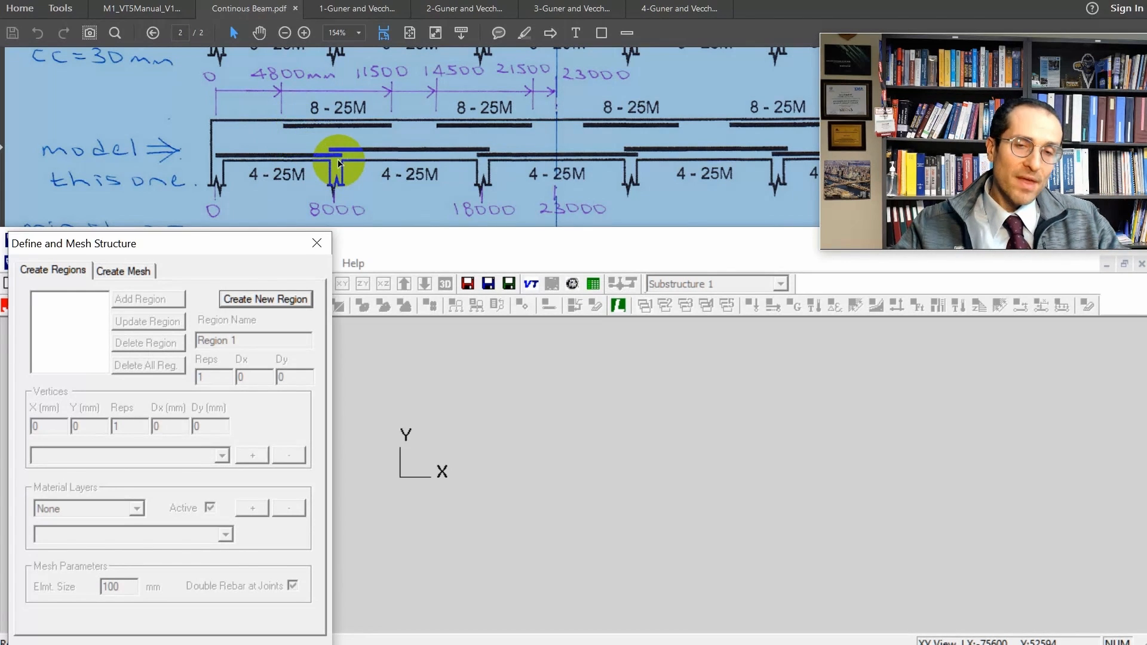
left_click(265, 299)
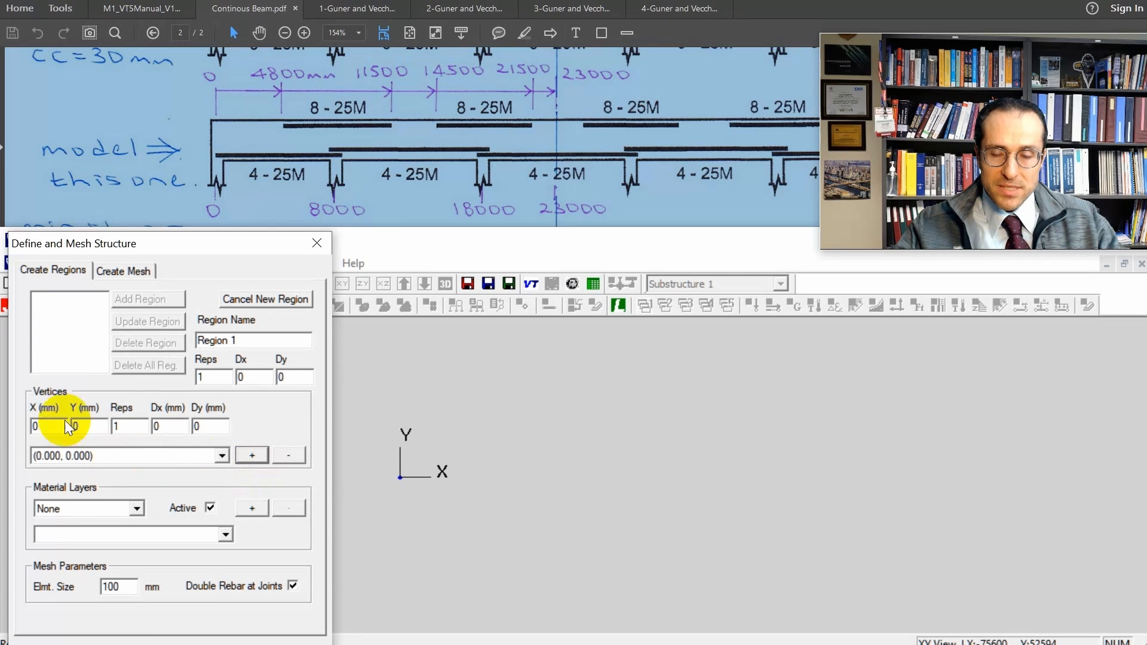
double_click(39, 424)
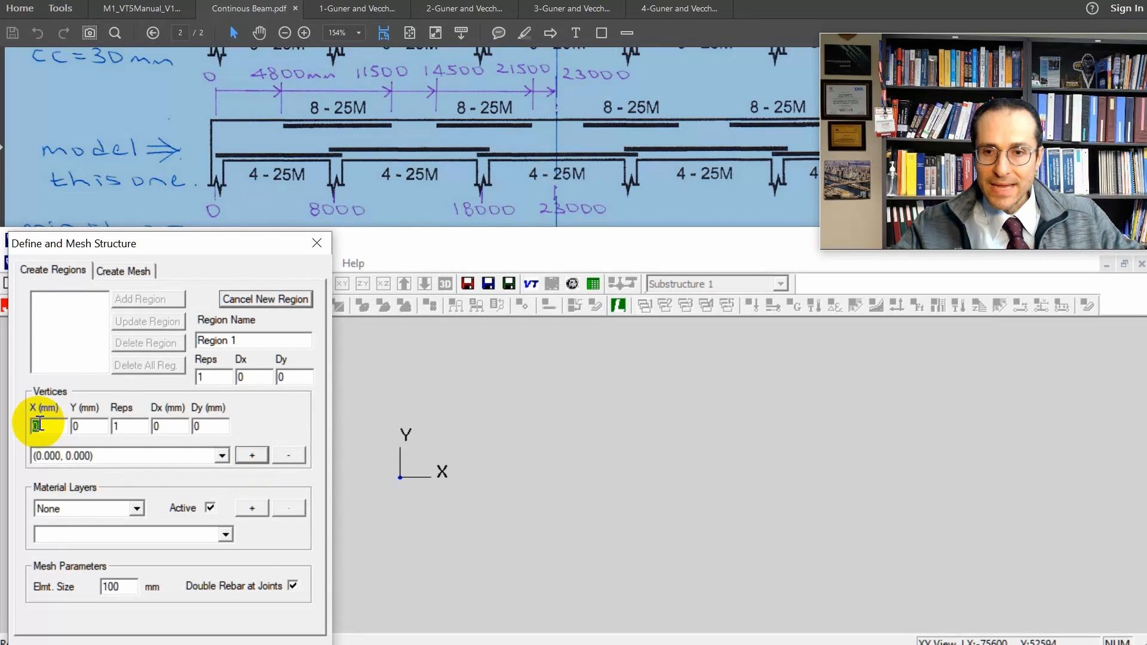
type("4800")
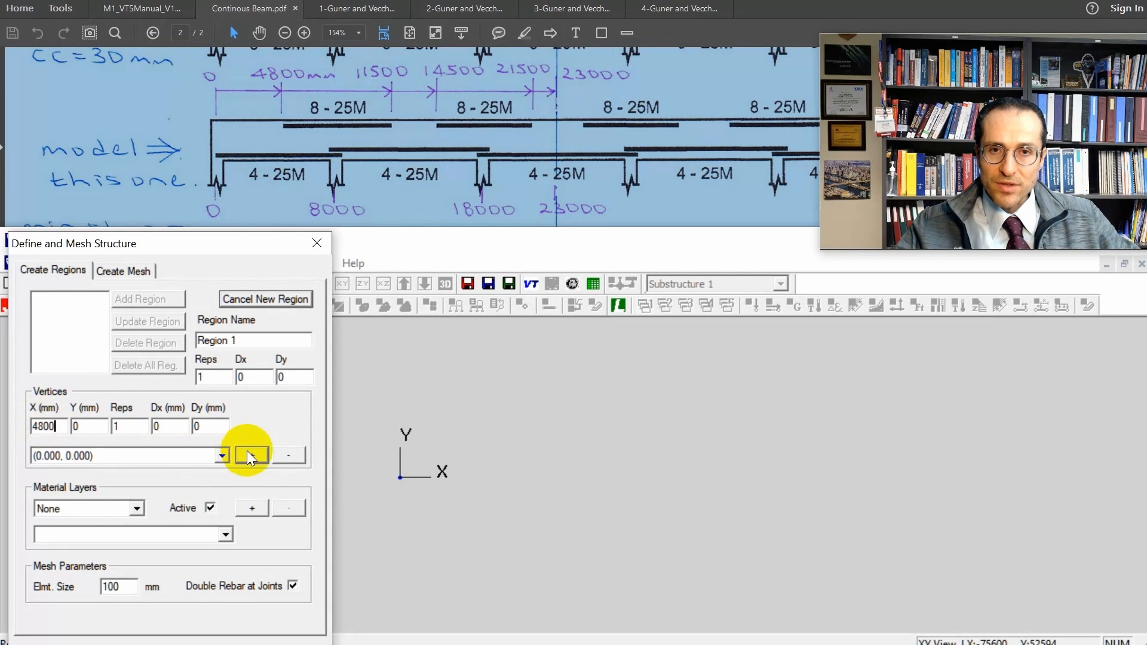
left_click(249, 455)
Add region vertices at X = 8000 mm and 11500 mm along Y = 0.
double_click(46, 427)
type("8000")
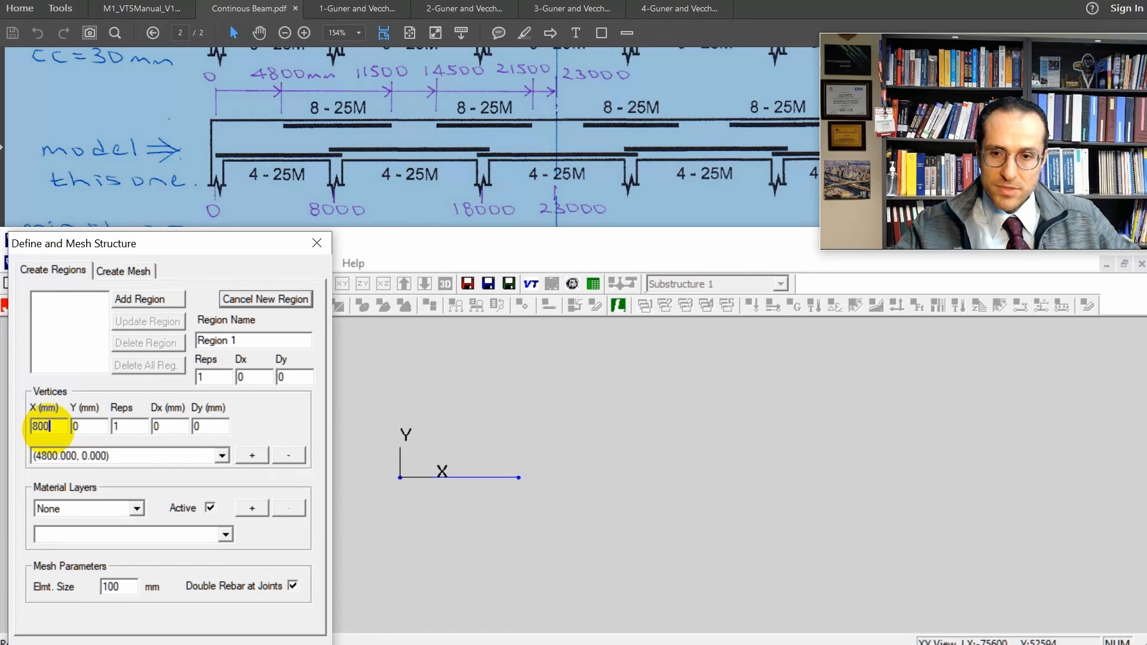
left_click(252, 455)
double_click(57, 427)
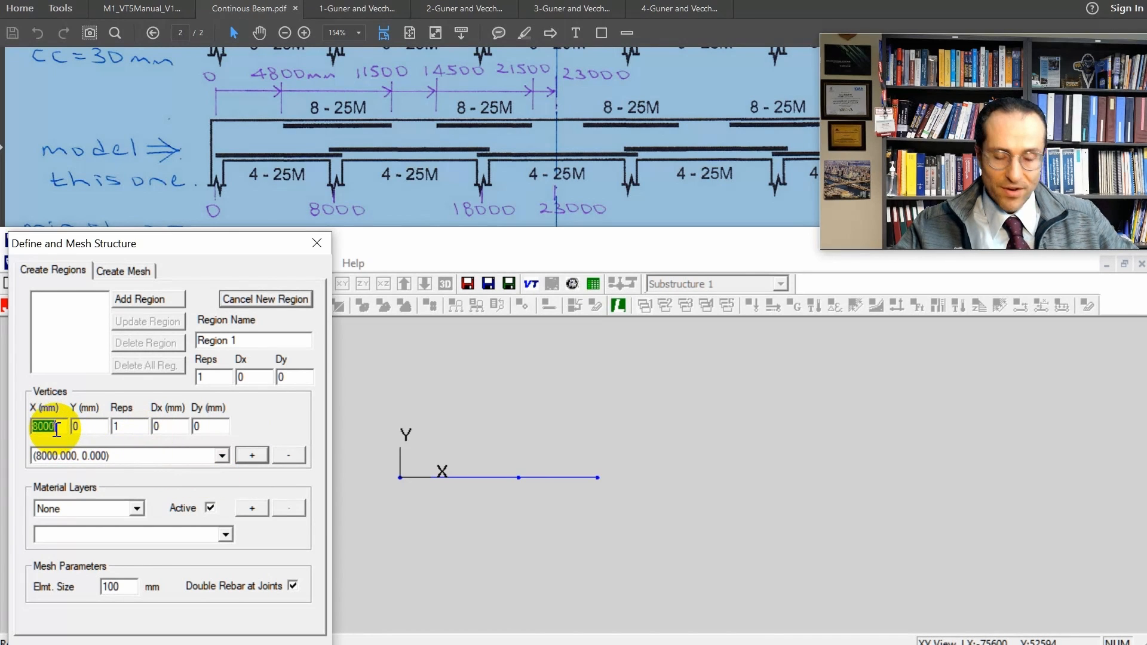
type("11500")
left_click(252, 455)
Add region vertices at X = 14500, 18000, 21500 and 23000 mm along Y = 0.
double_click(46, 427)
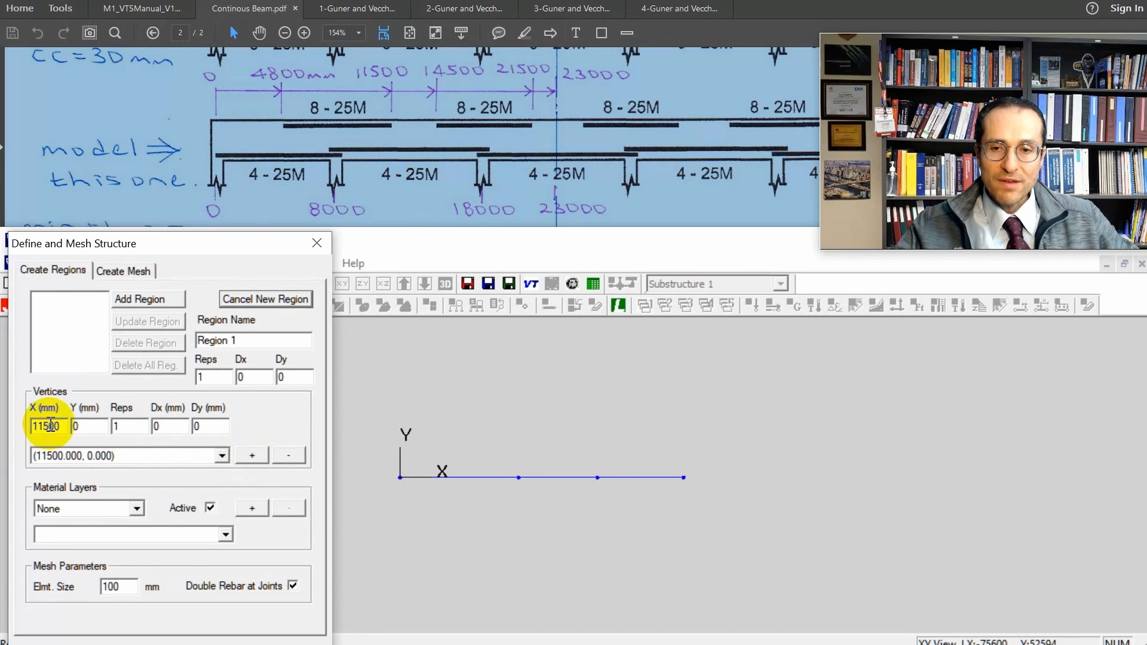
type("14500")
left_click(249, 456)
double_click(45, 426)
type("21500")
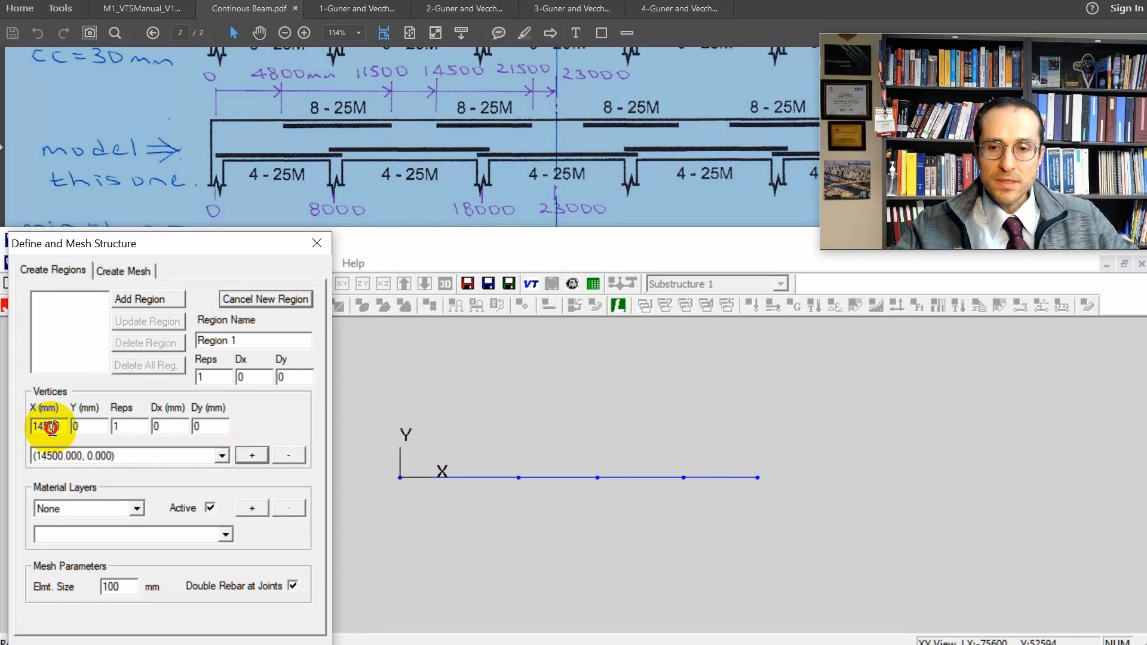
left_click(252, 456)
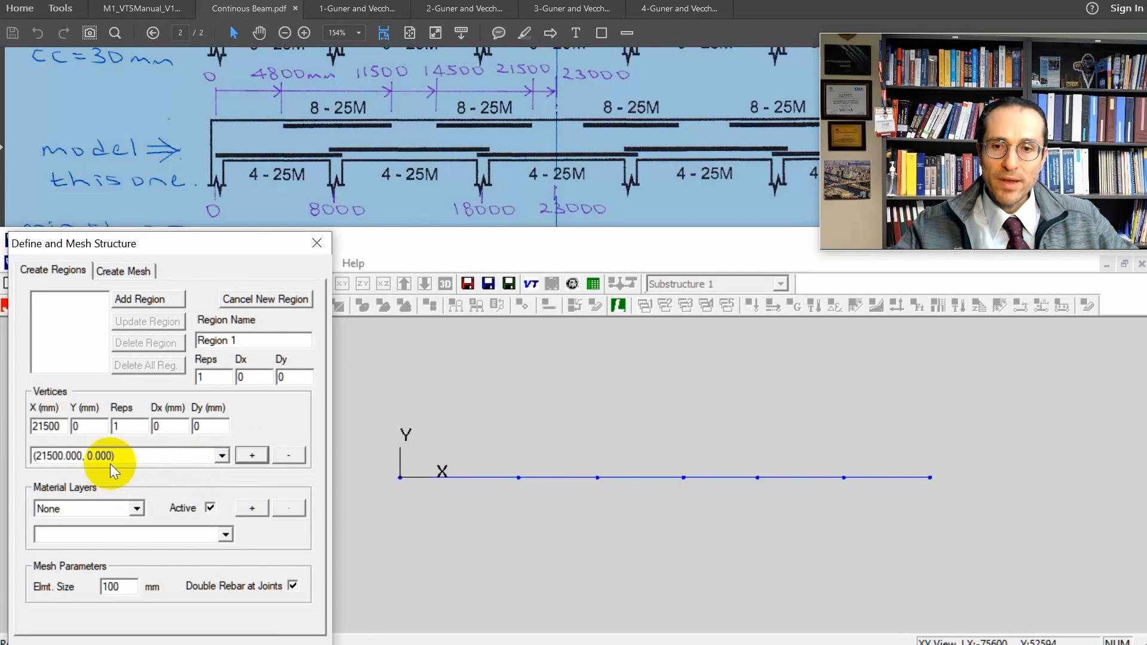
double_click(52, 428)
type("23000")
left_click(252, 455)
Give the region an active Span material layer with a 450 mm element size and add it as Region 1.
left_click(136, 509)
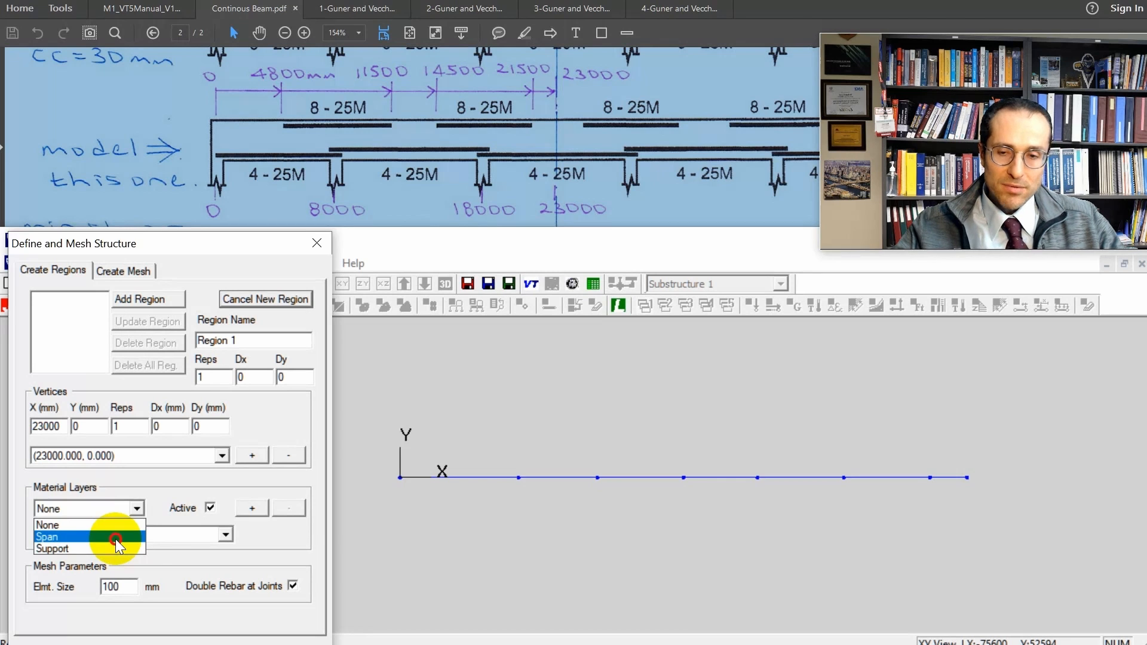
left_click(116, 539)
left_click(254, 507)
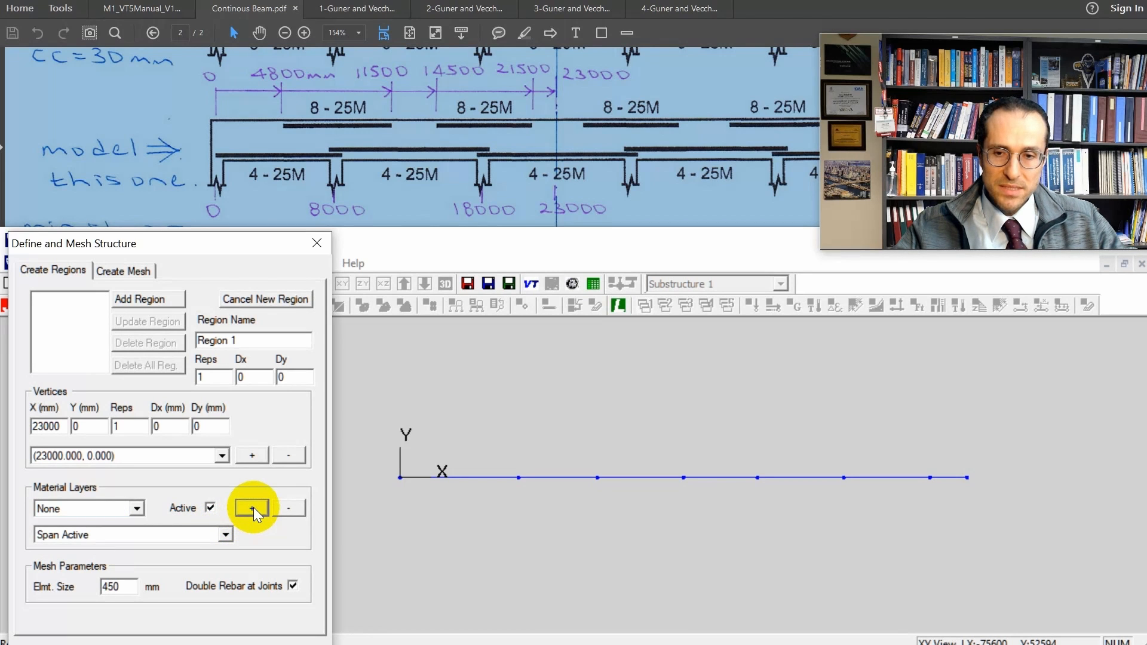
left_click(142, 300)
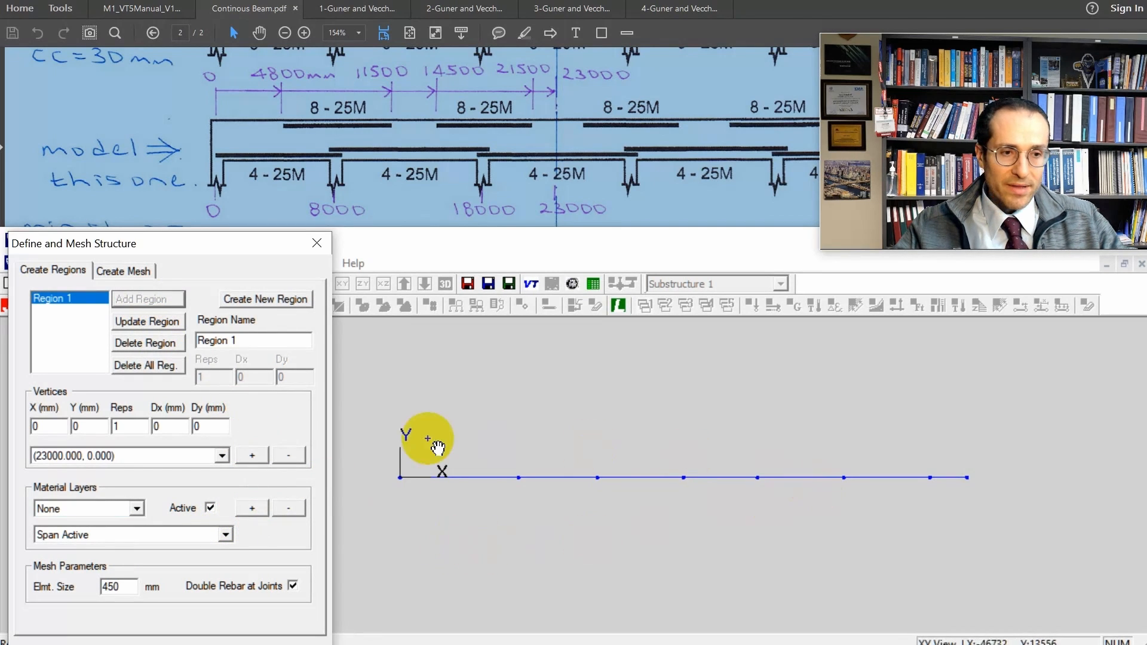
Create the mesh from the region, add it to the structure and finish the structure definition.
left_click(123, 271)
left_click(165, 318)
left_click(251, 545)
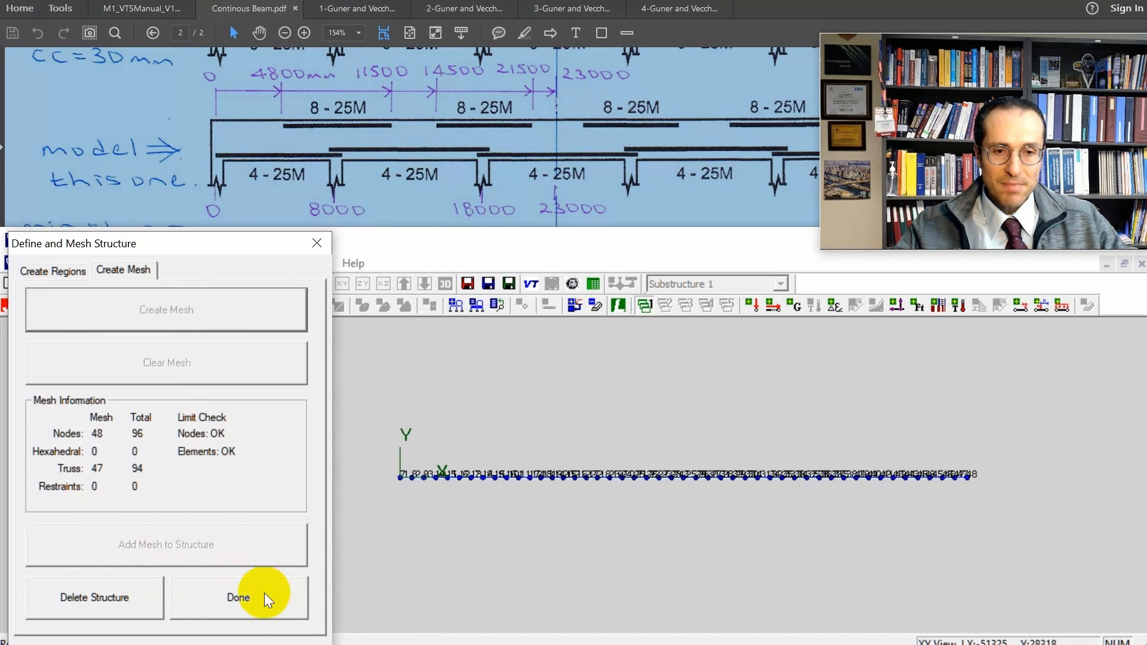
left_click(249, 598)
Set the model display to show node numbers and material colors without element numbers.
left_click(277, 284)
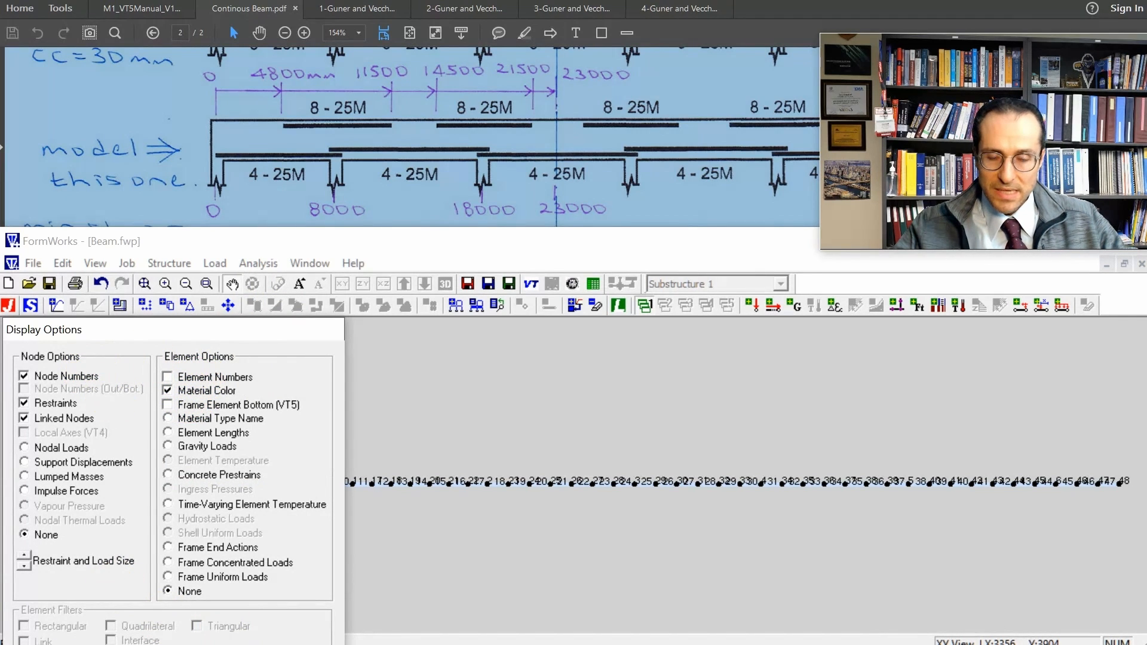
key("Return")
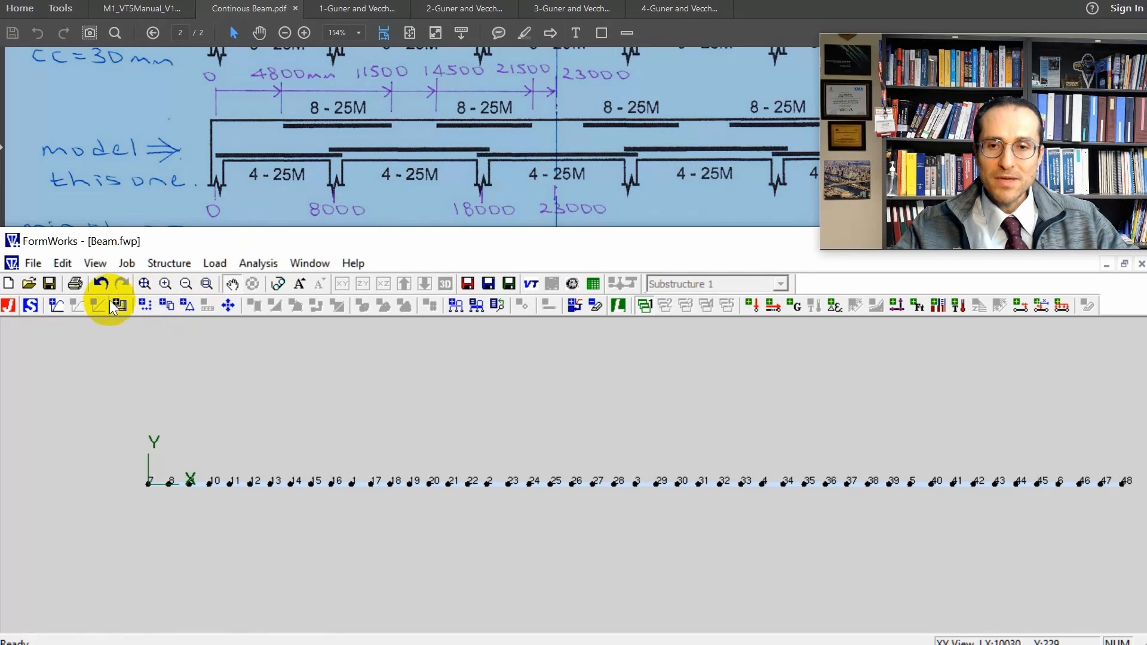
Create a support restraint in DX and DZ at node 48, on the beam's symmetry line.
left_click(78, 306)
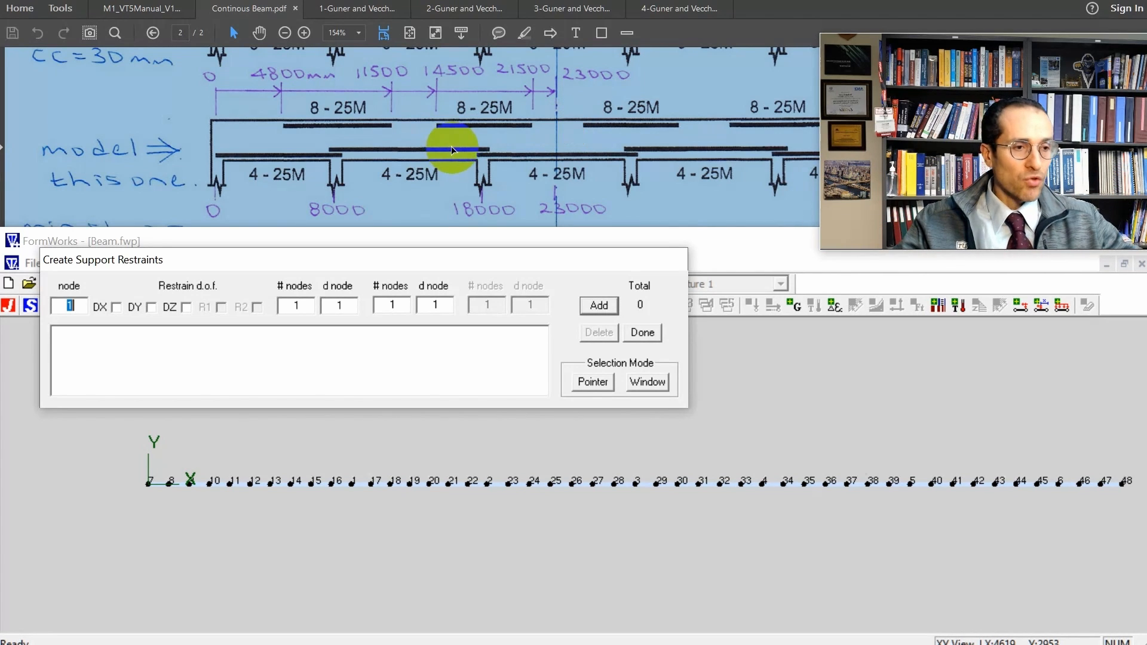
left_click(184, 307)
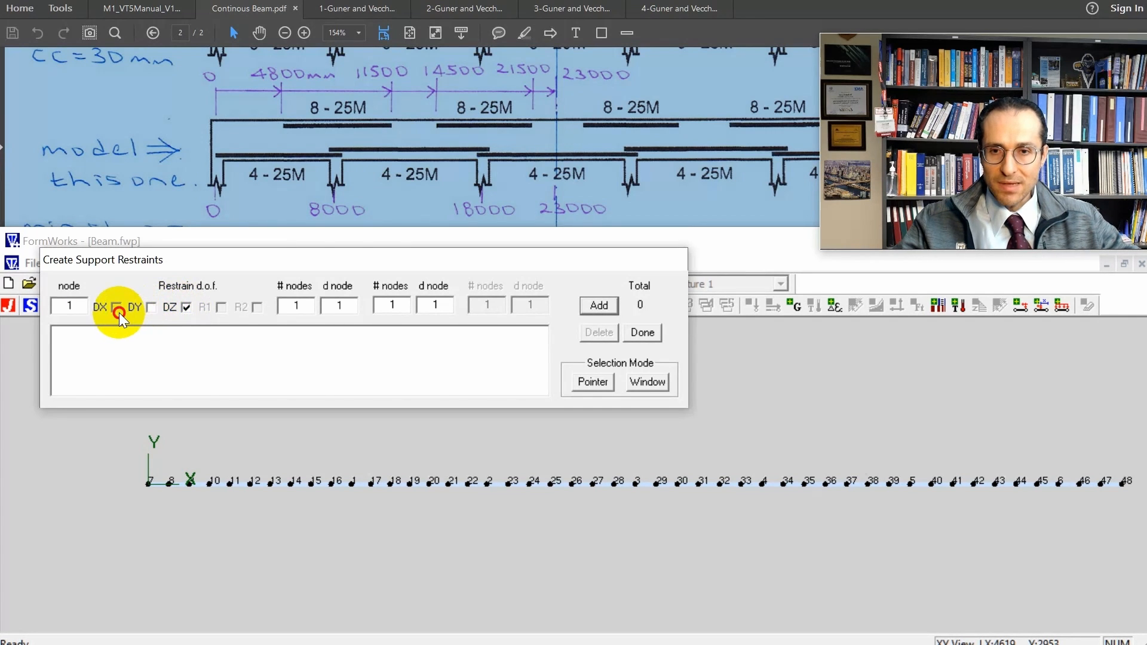
left_click(598, 382)
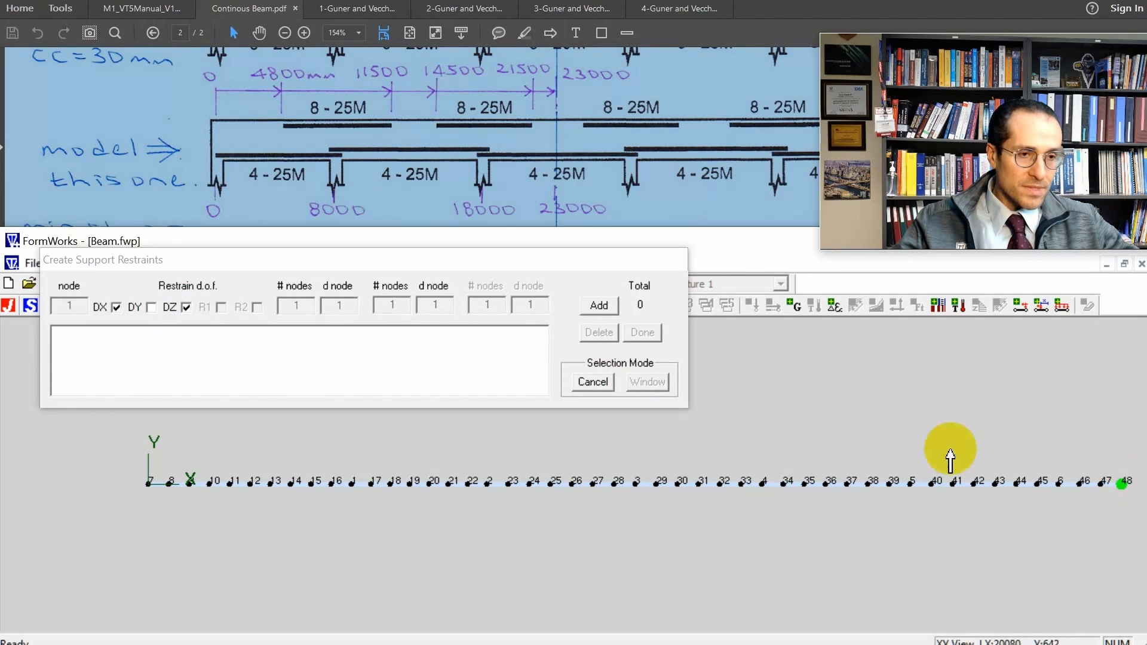
left_click(600, 306)
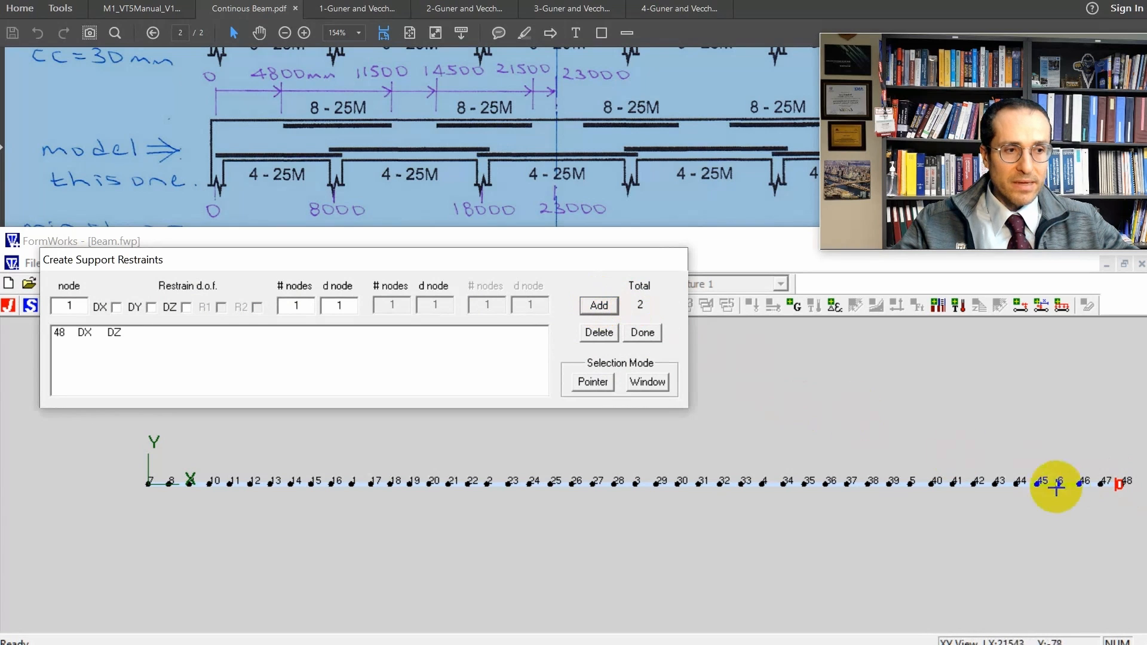
scroll(1061, 489, "up", 1)
scroll(1061, 489, "down", 1)
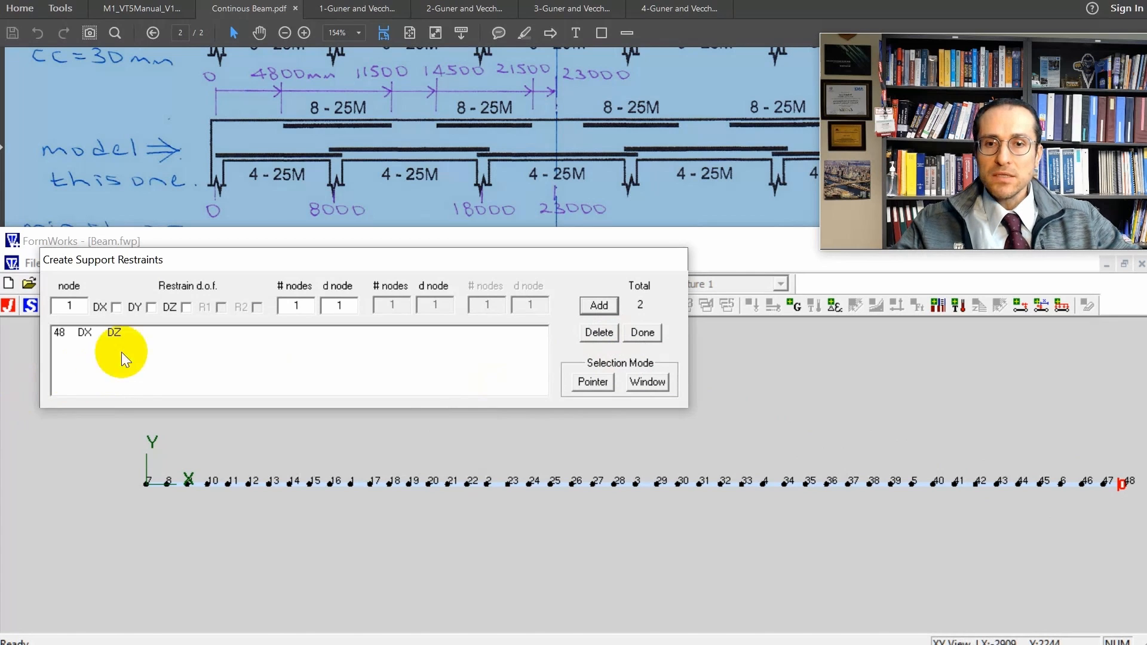
Restrain nodes 7, 2 and 5 in DY as the beam's vertical supports and finish the restraints.
left_click(145, 306)
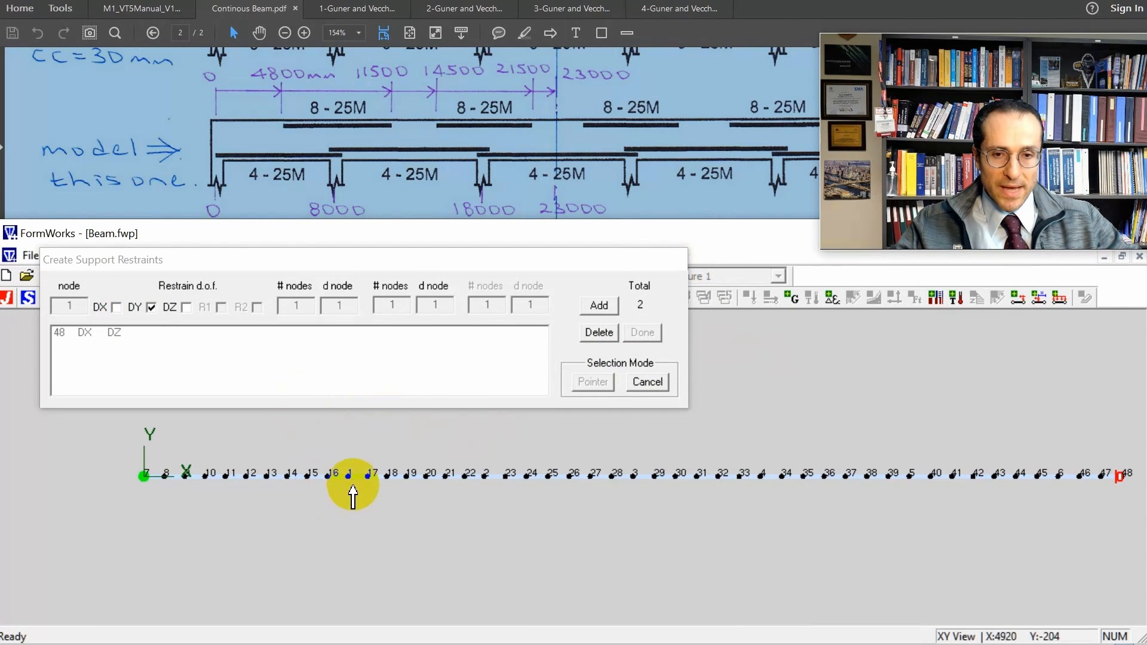
left_click(497, 485)
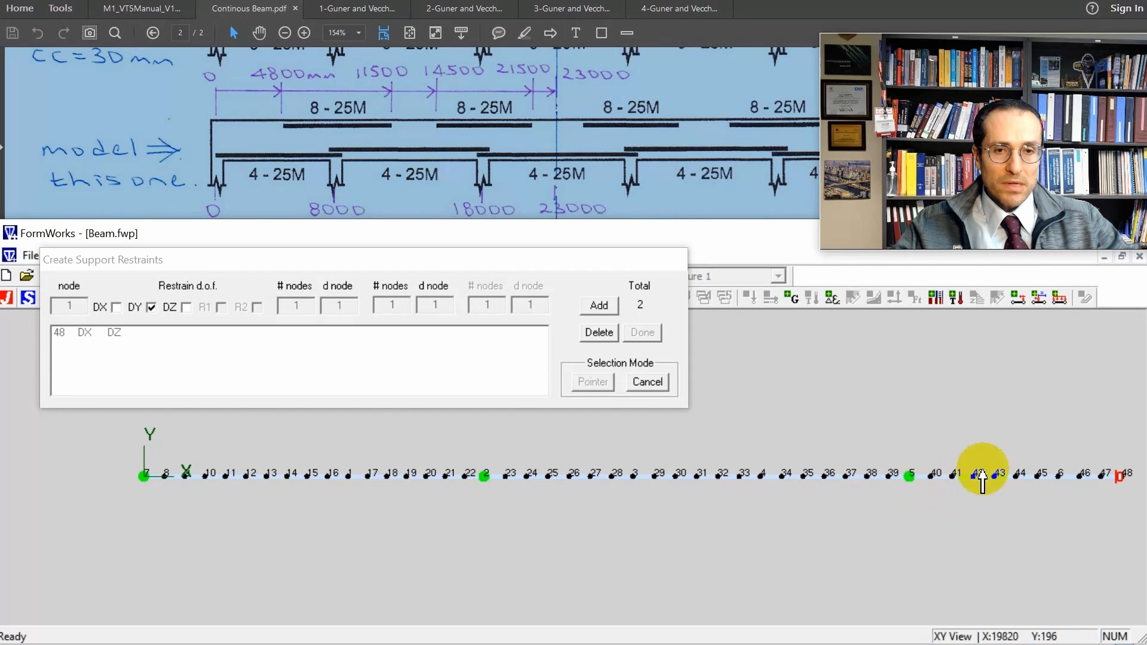
left_click(601, 307)
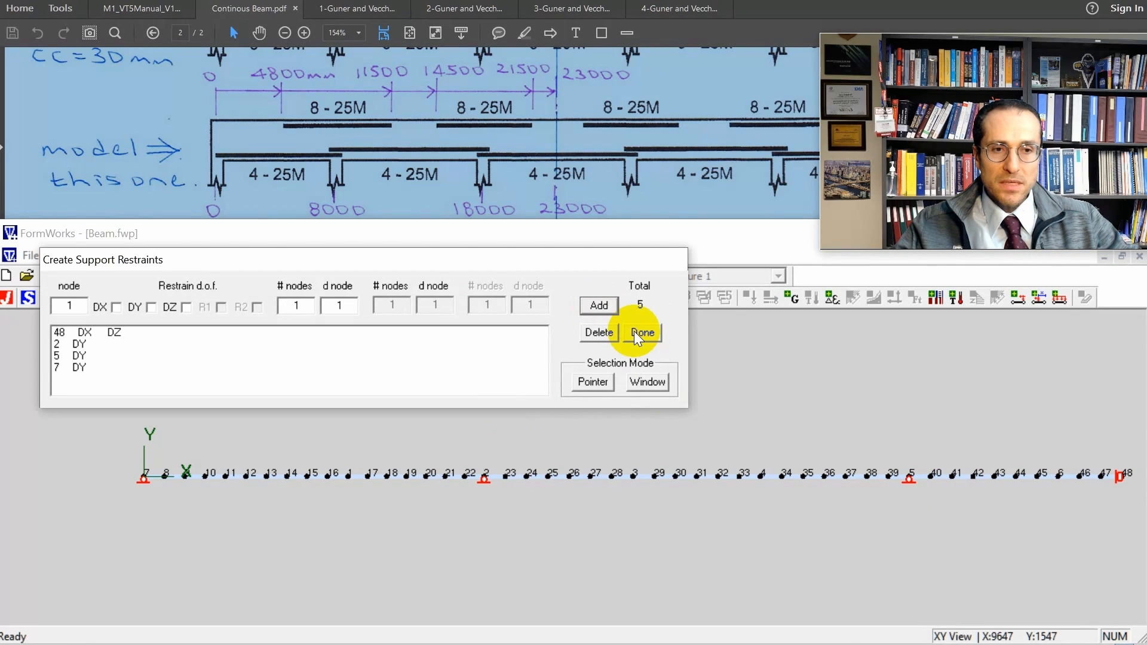
left_click(639, 333)
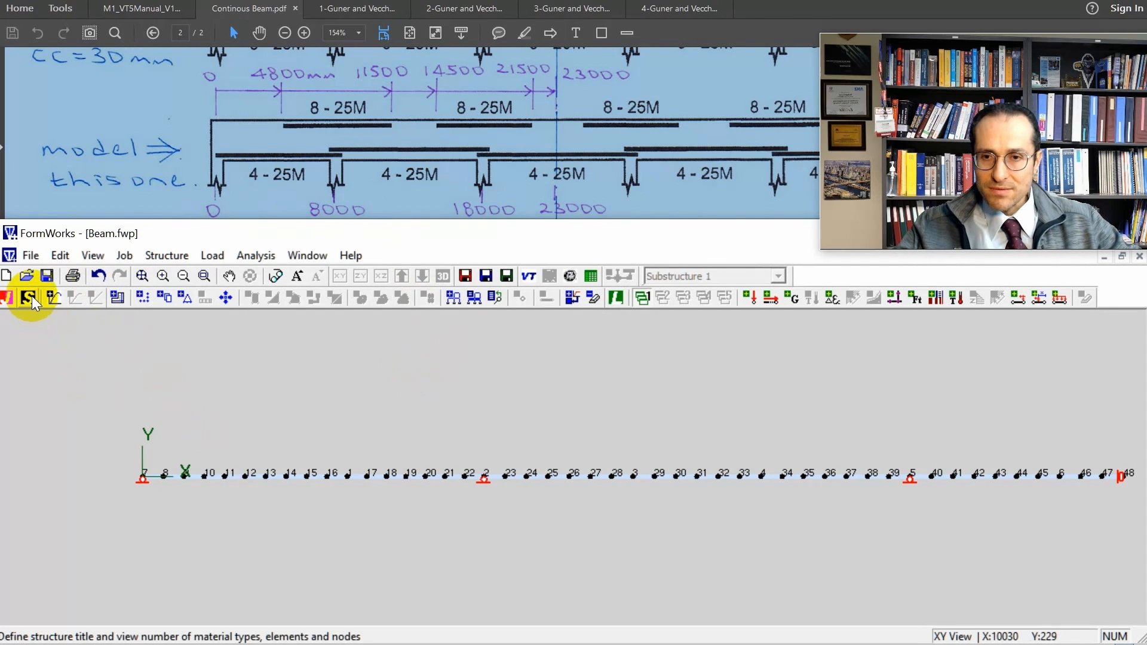
Change the display color of the Support cross-section to a brighter blue in the material properties.
left_click(52, 296)
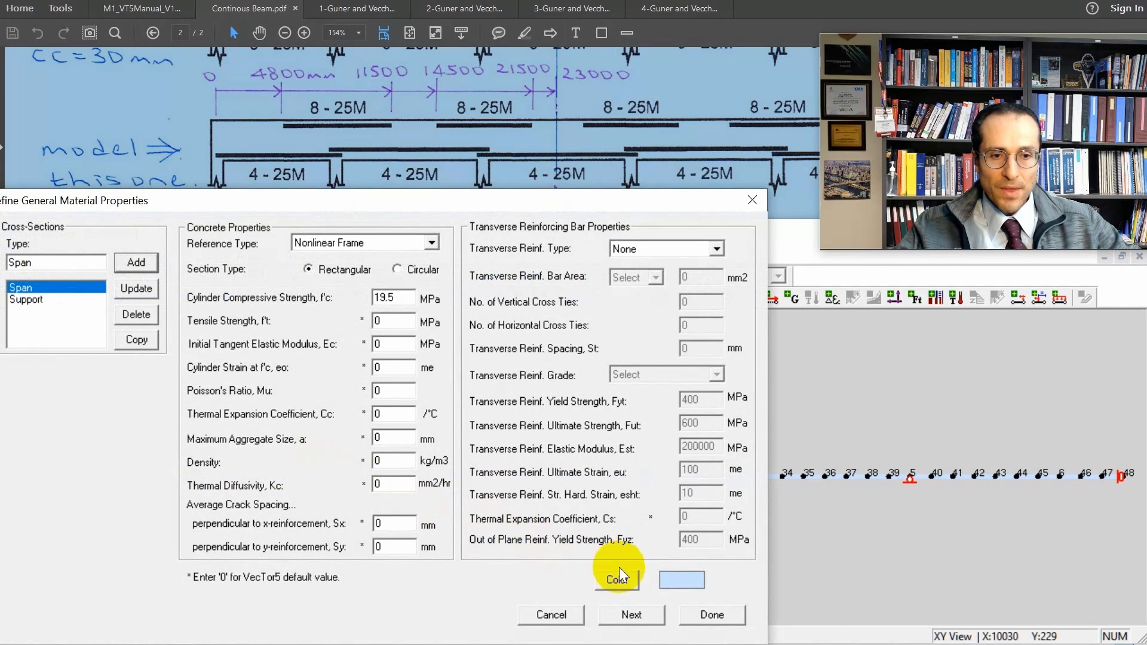
left_click(19, 301)
left_click(19, 288)
left_click(20, 300)
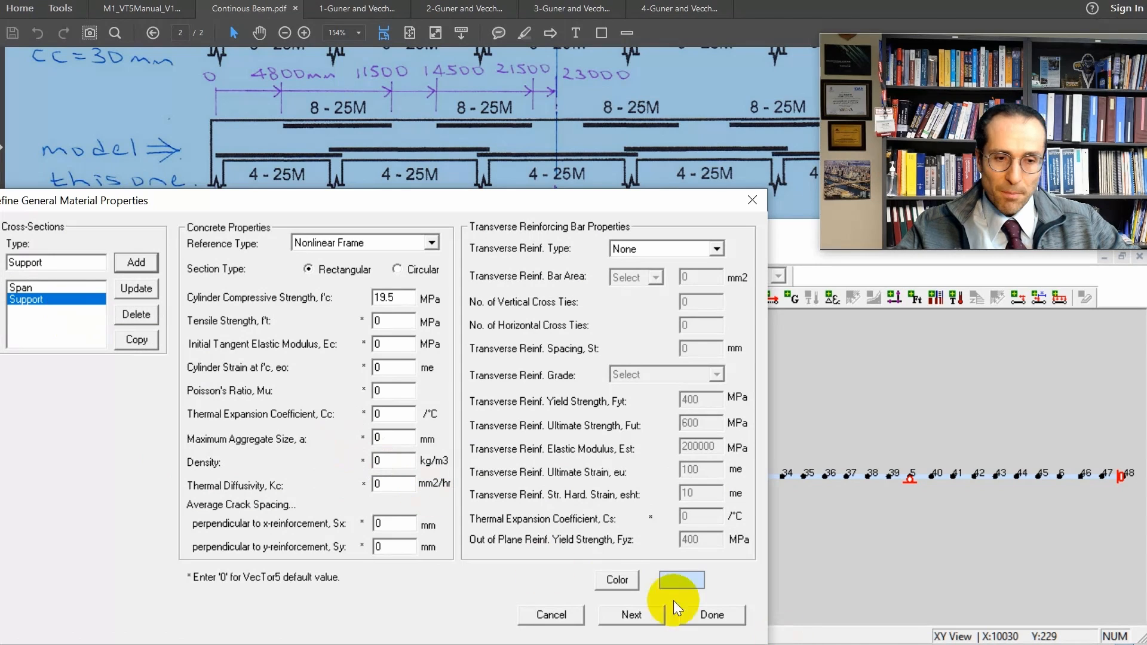
left_click(619, 579)
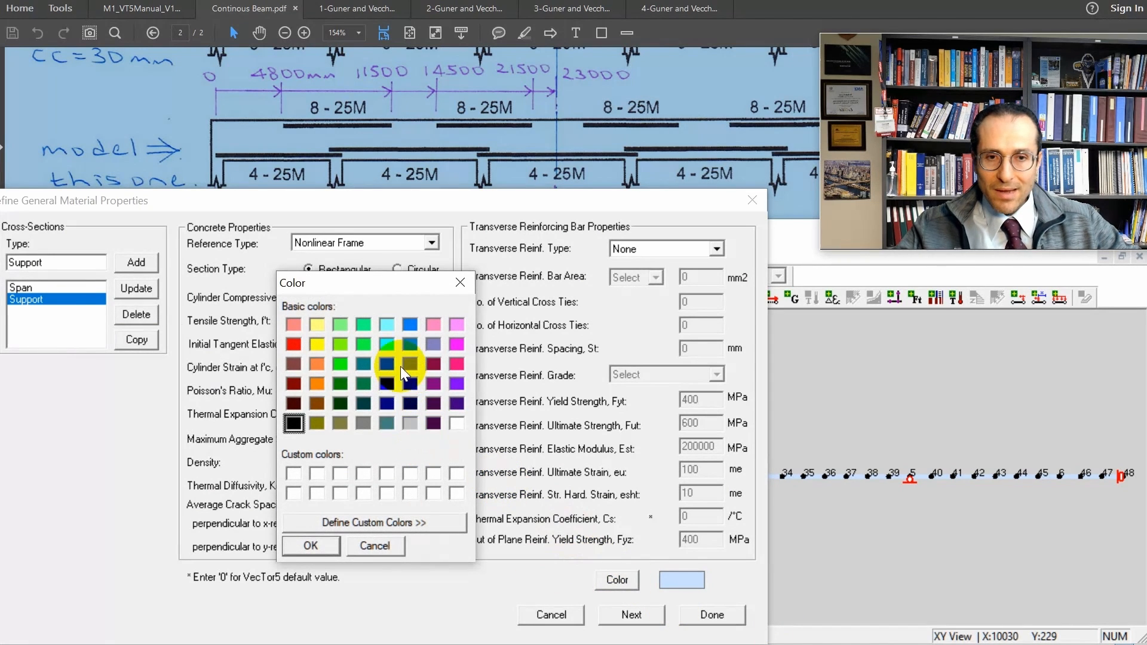
left_click(413, 324)
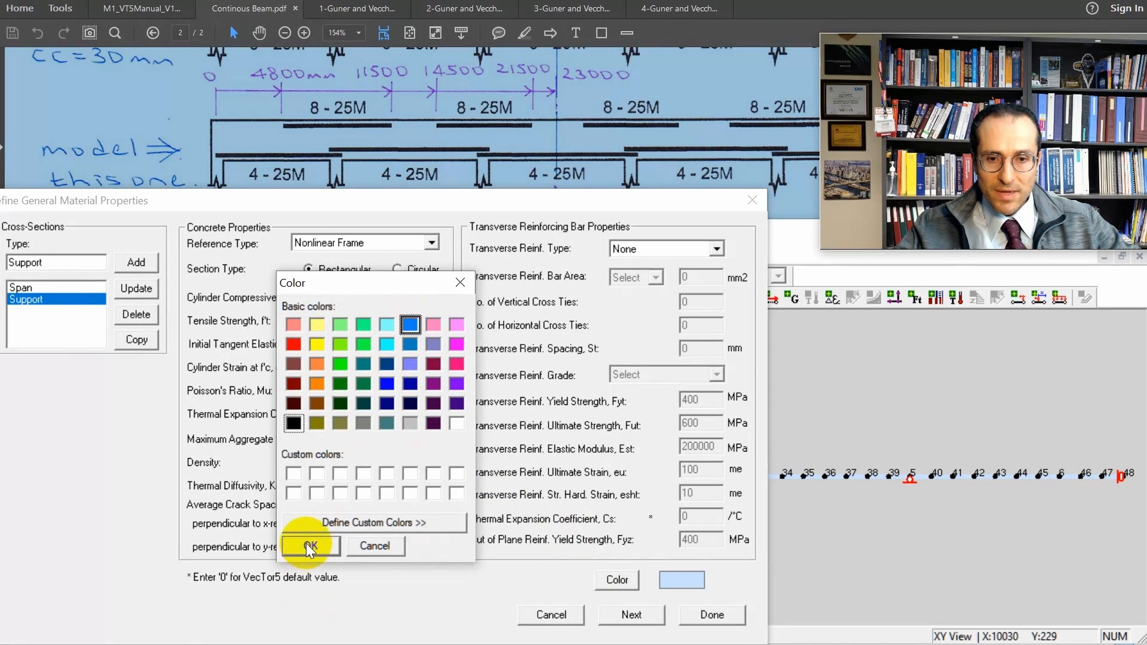
left_click(304, 542)
left_click(713, 615)
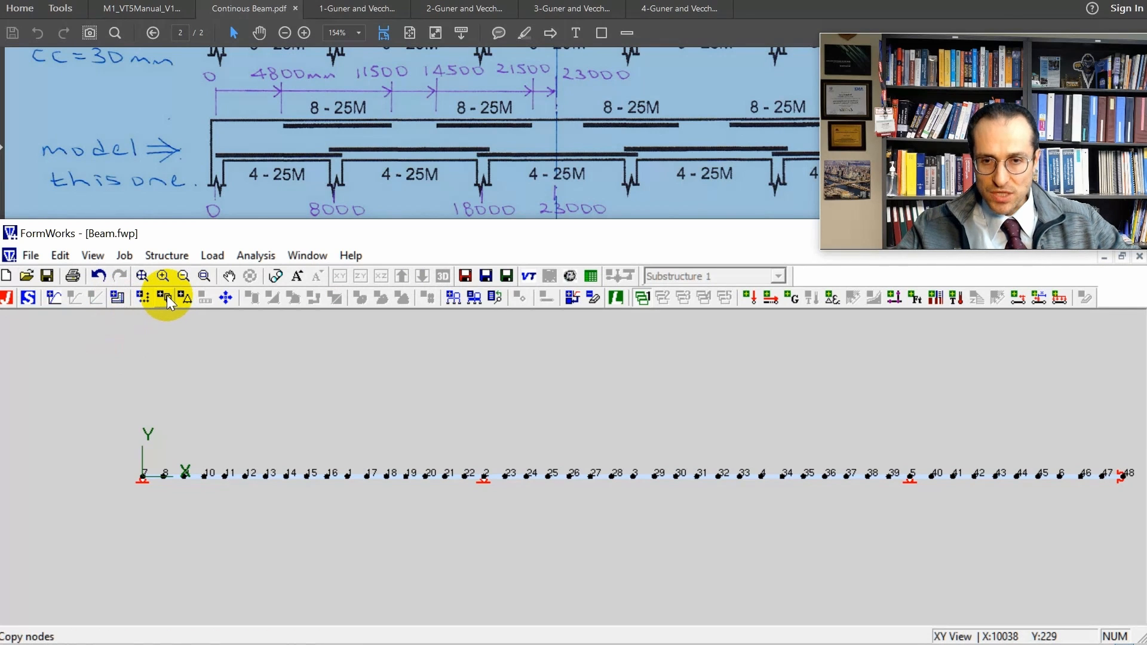
Assign the Support material type, in active state, to the elements between nodes 1 and 3.
left_click(571, 295)
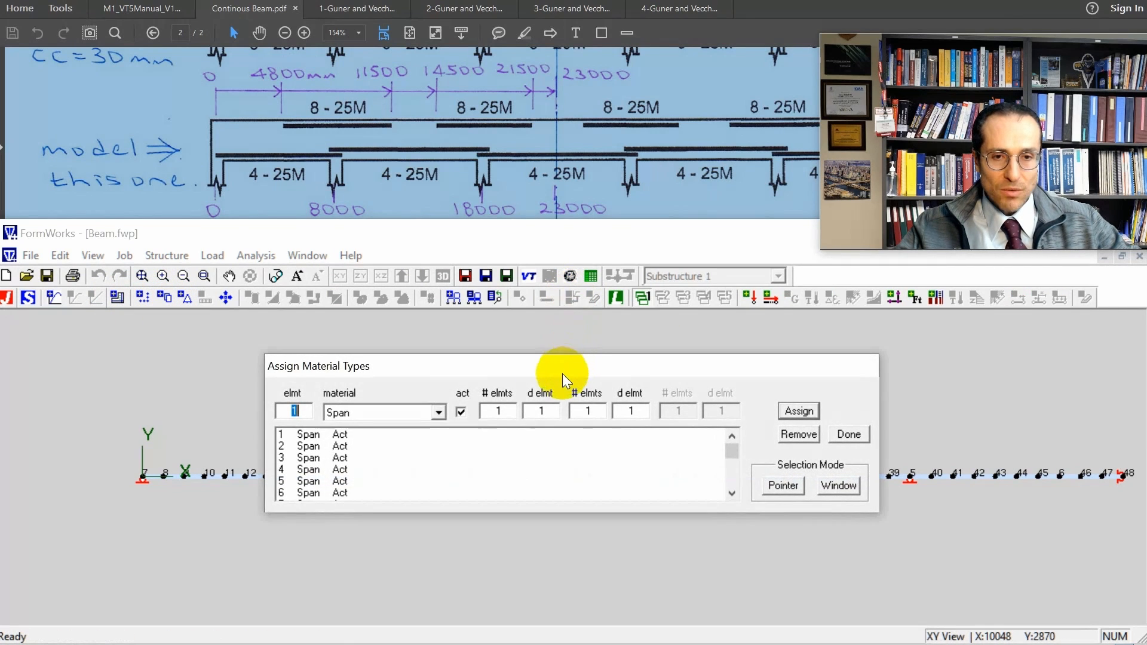
left_click_drag(562, 374, 594, 273)
left_click(470, 312)
left_click(461, 337)
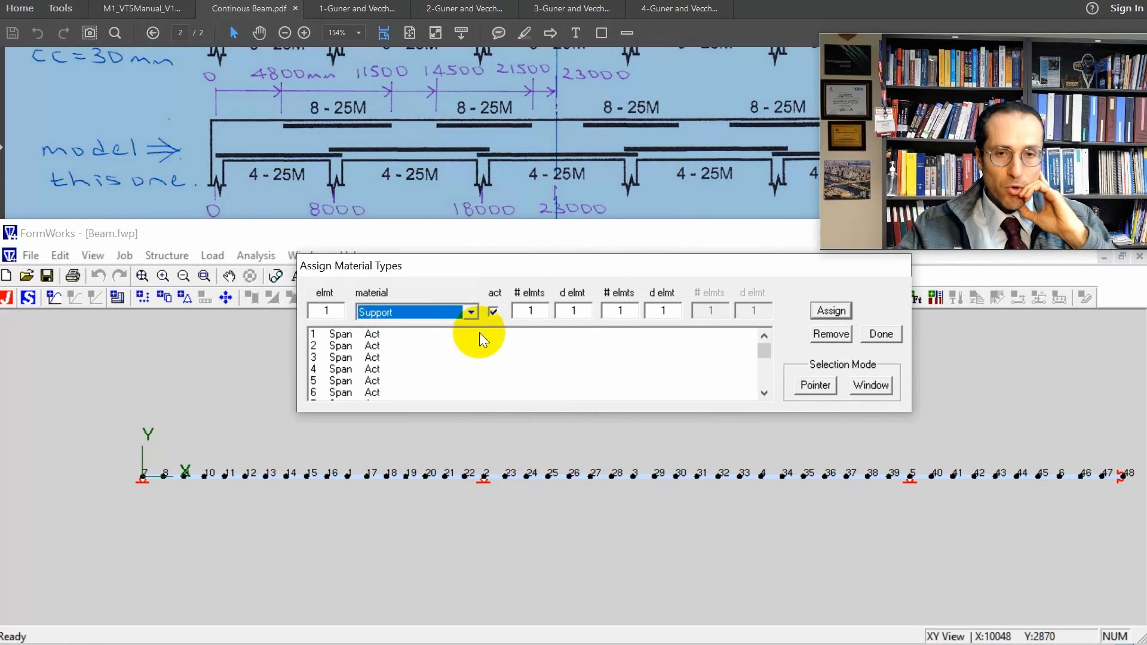
left_click(816, 385)
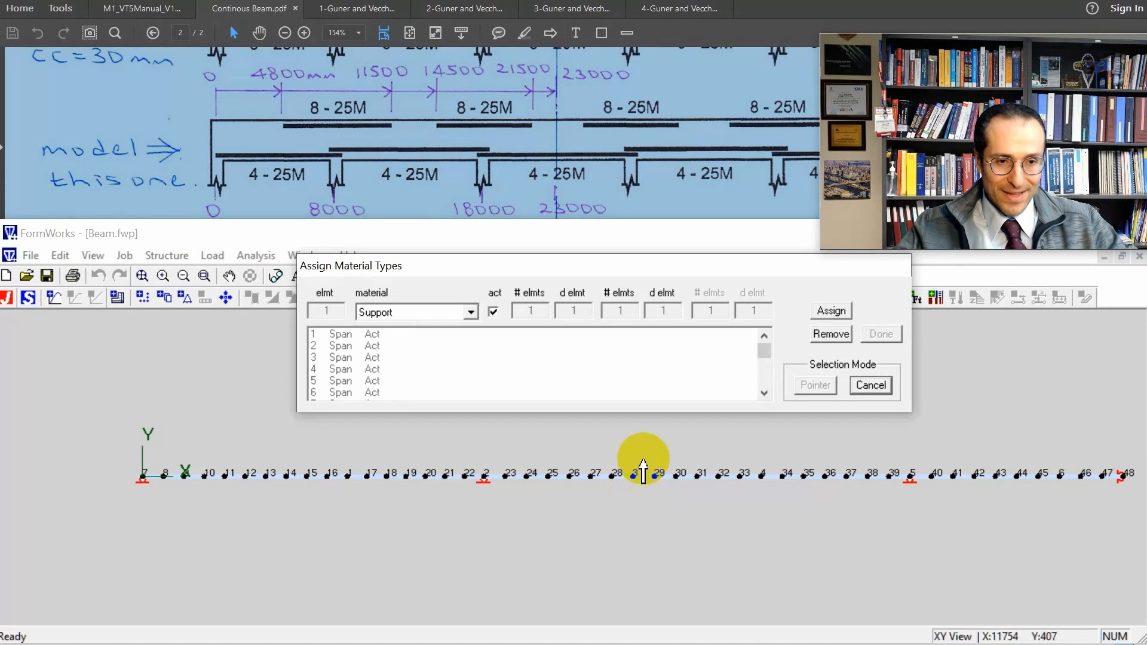
left_click_drag(639, 457, 349, 499)
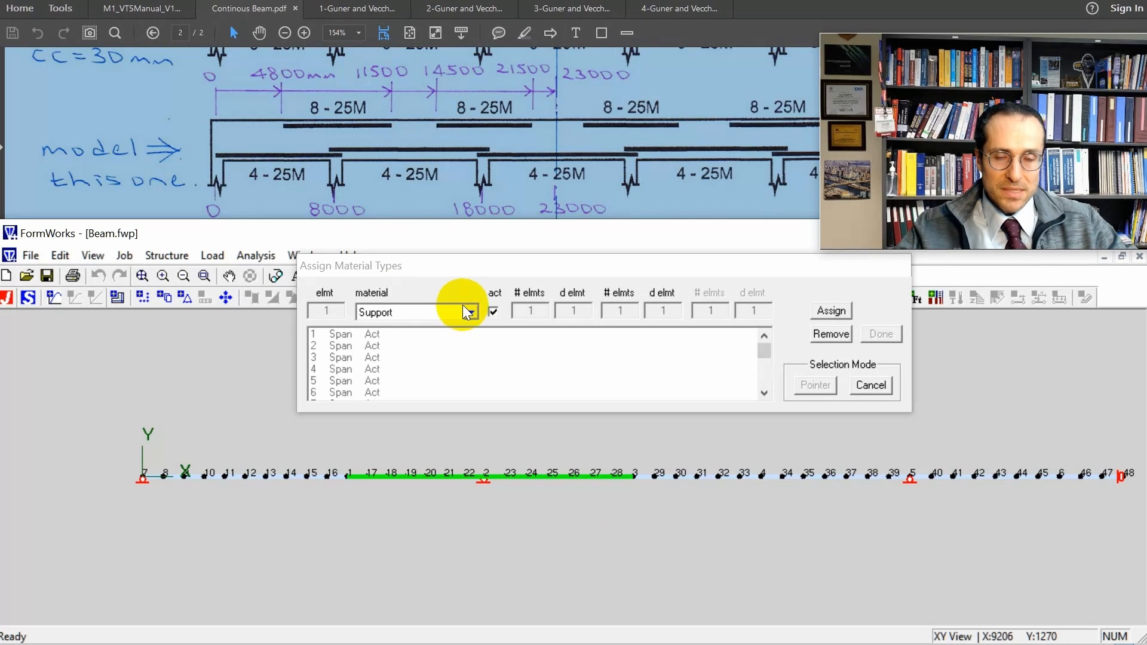
left_click(840, 313)
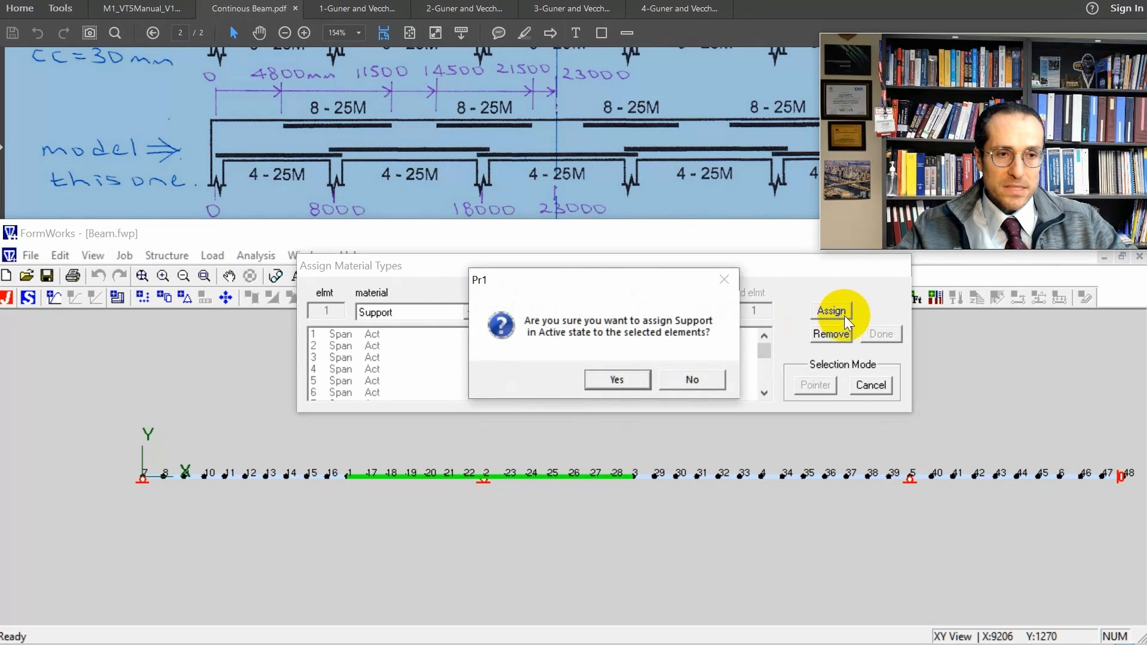
left_click(640, 384)
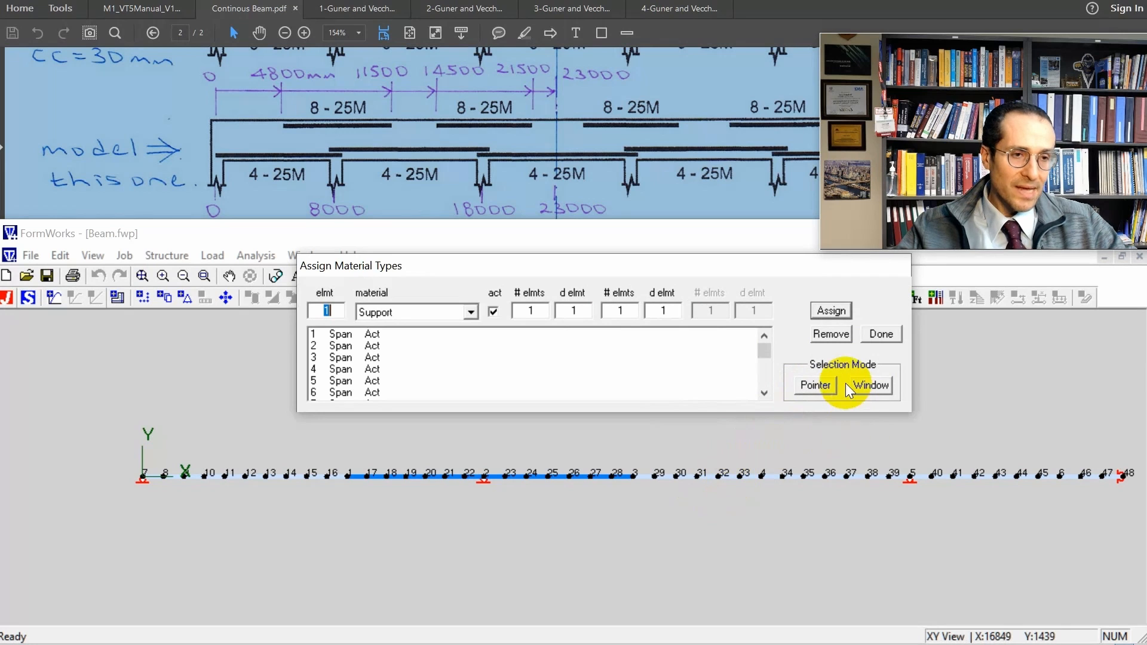
Assign the Support material type to the elements between nodes 4 and 6 around the second interior support.
left_click(867, 384)
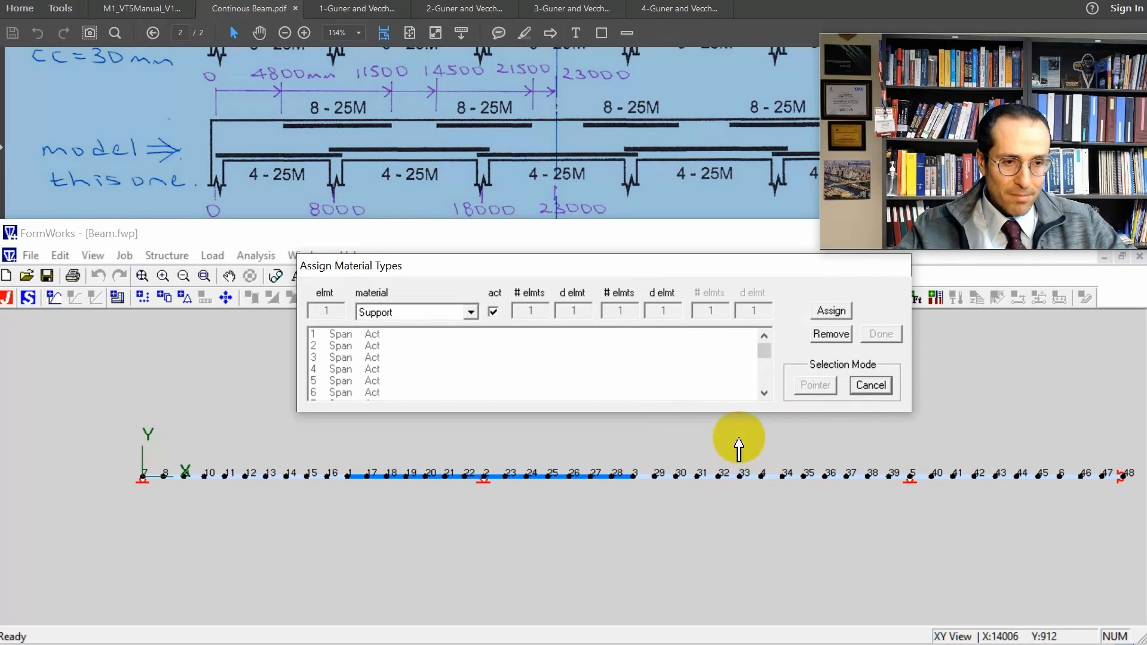
left_click_drag(759, 493, 1072, 459)
left_click(825, 313)
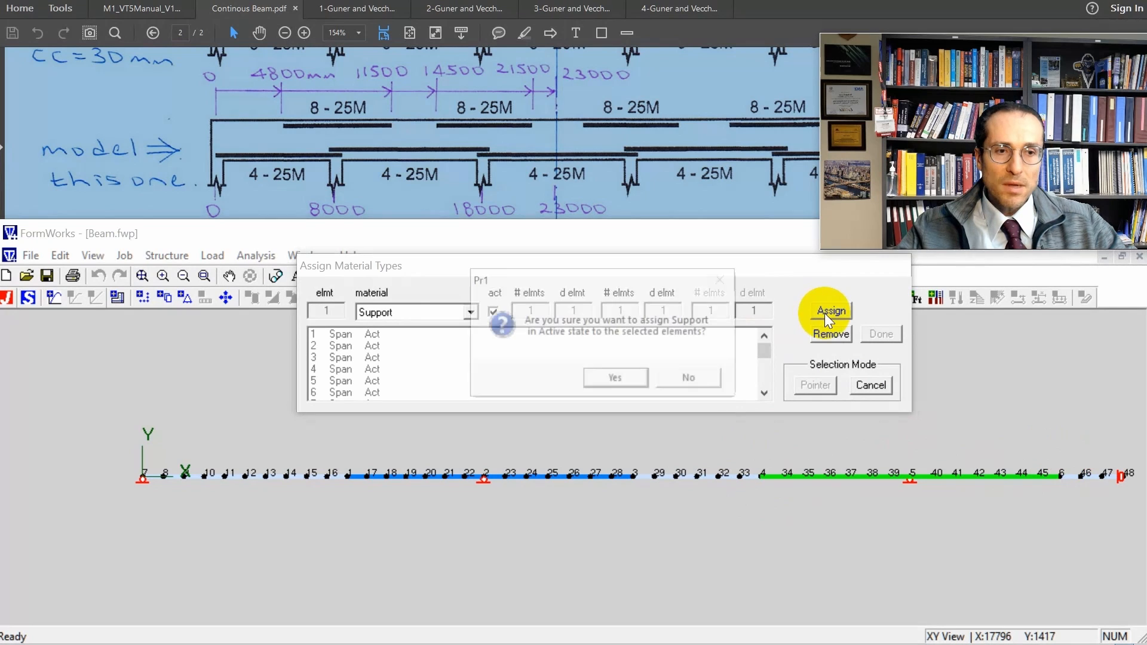
left_click(589, 377)
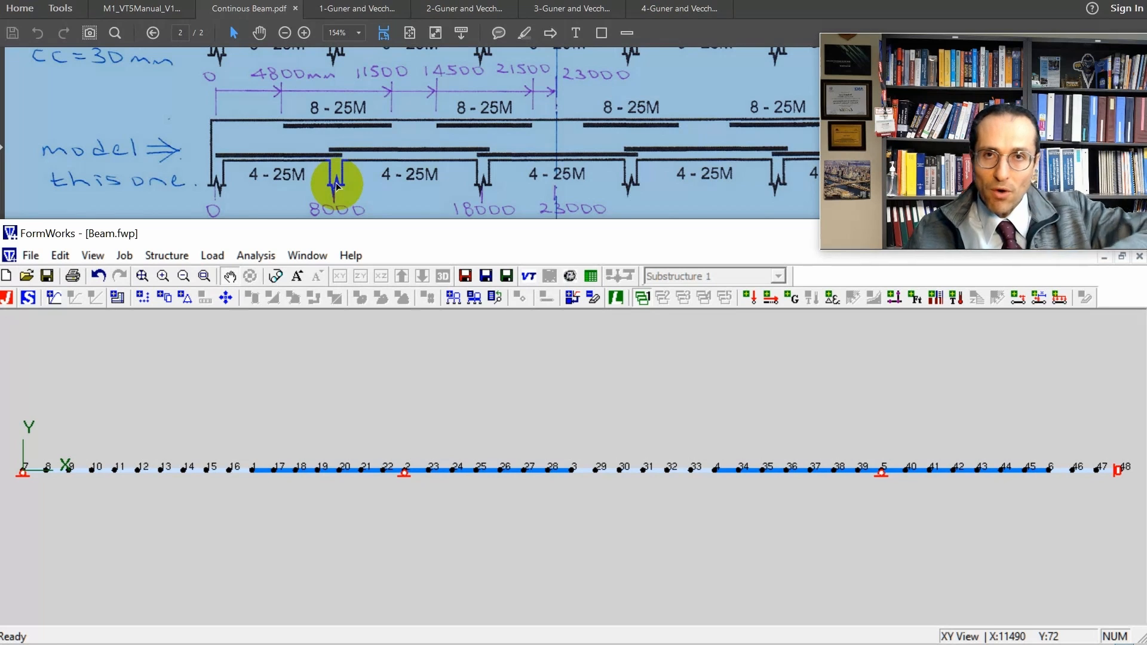
Switch to the Continous Beam PDF, enlarge its window and examine the beam reinforcement layouts and support locations.
left_click(362, 174)
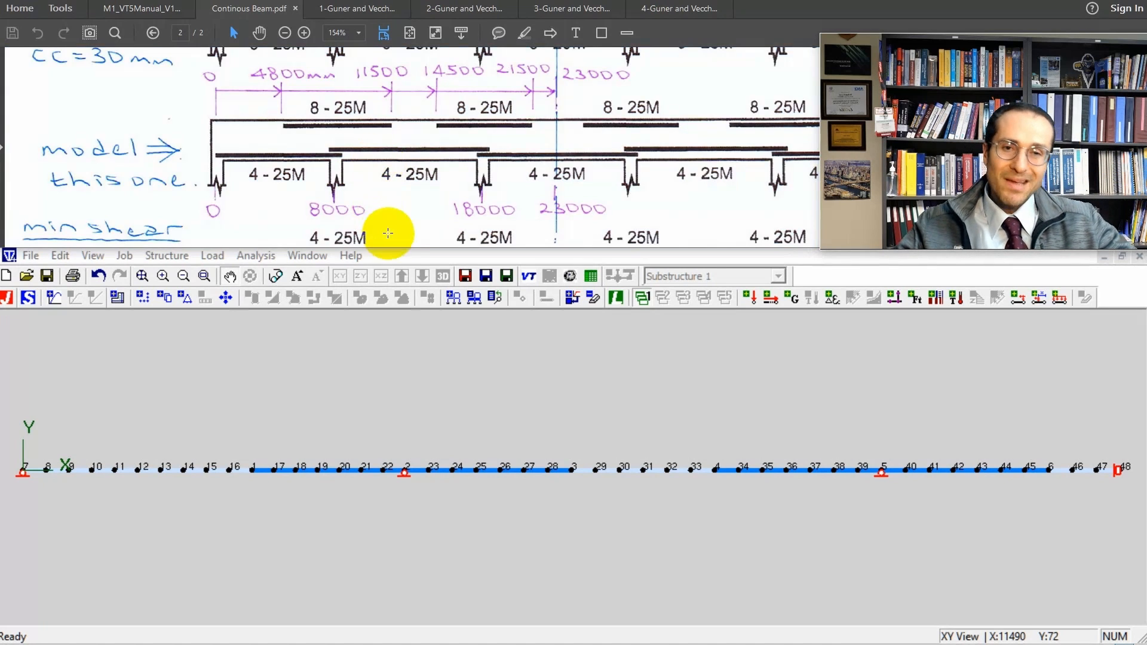
mouse_move(398, 248)
left_mouse_down()
mouse_move(416, 404)
mouse_move(405, 475)
left_mouse_up()
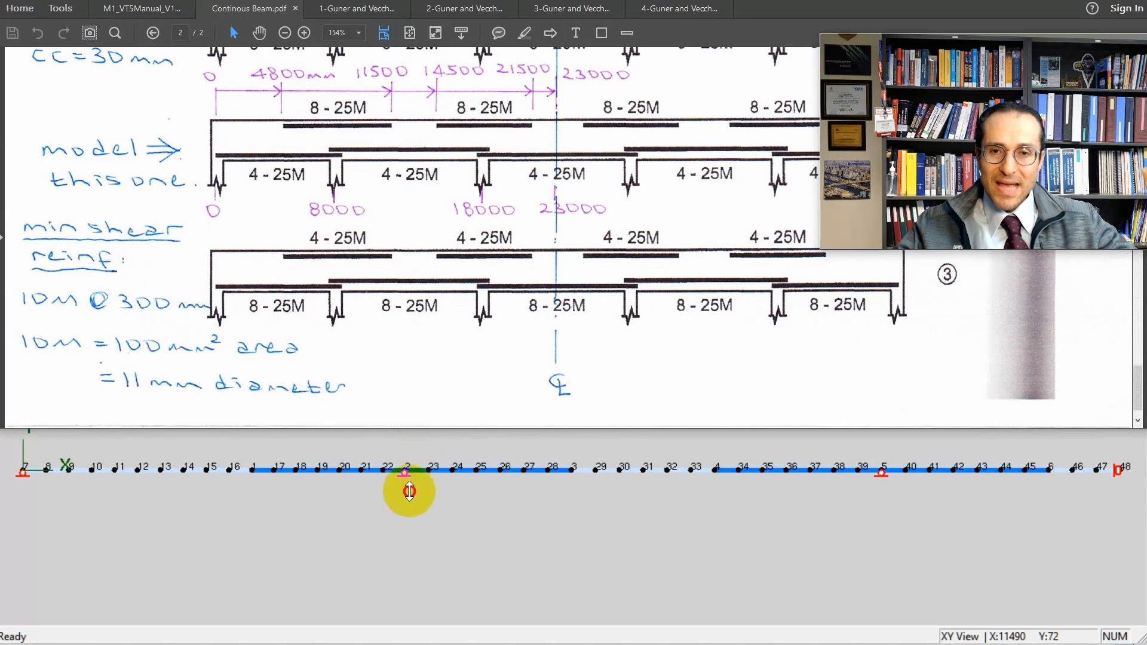
left_click_drag(407, 564, 410, 554)
scroll(425, 504, "up", 10)
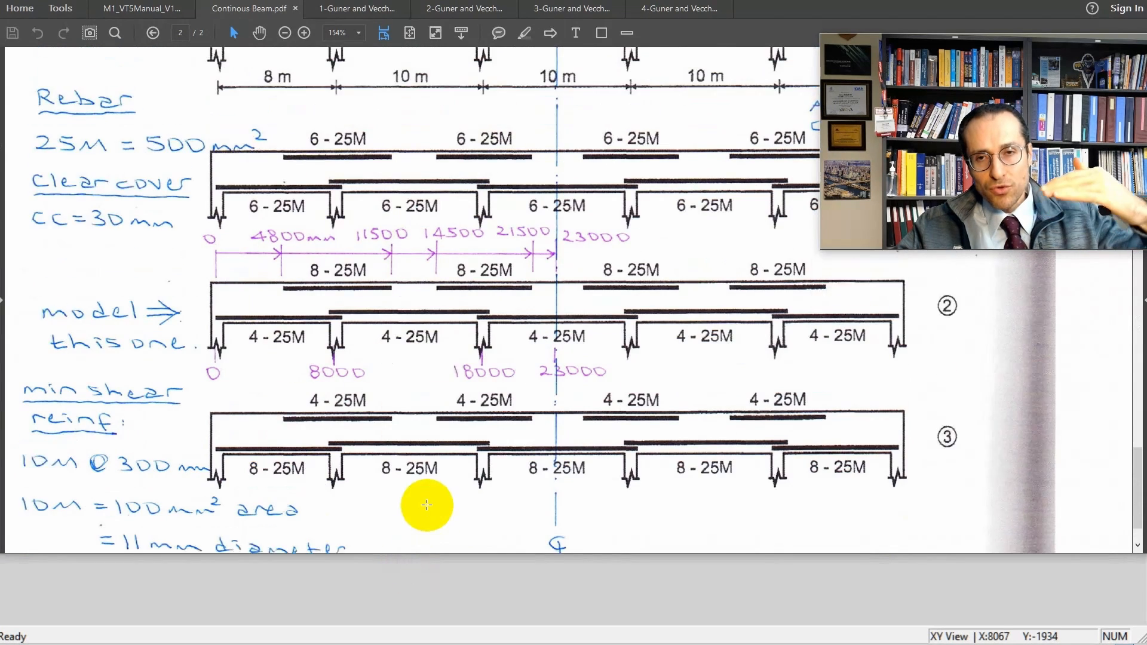
Examine the handwritten load-stage list and beam loading in the PDF, and switch back to FormWorks.
scroll(431, 501, "up", 3)
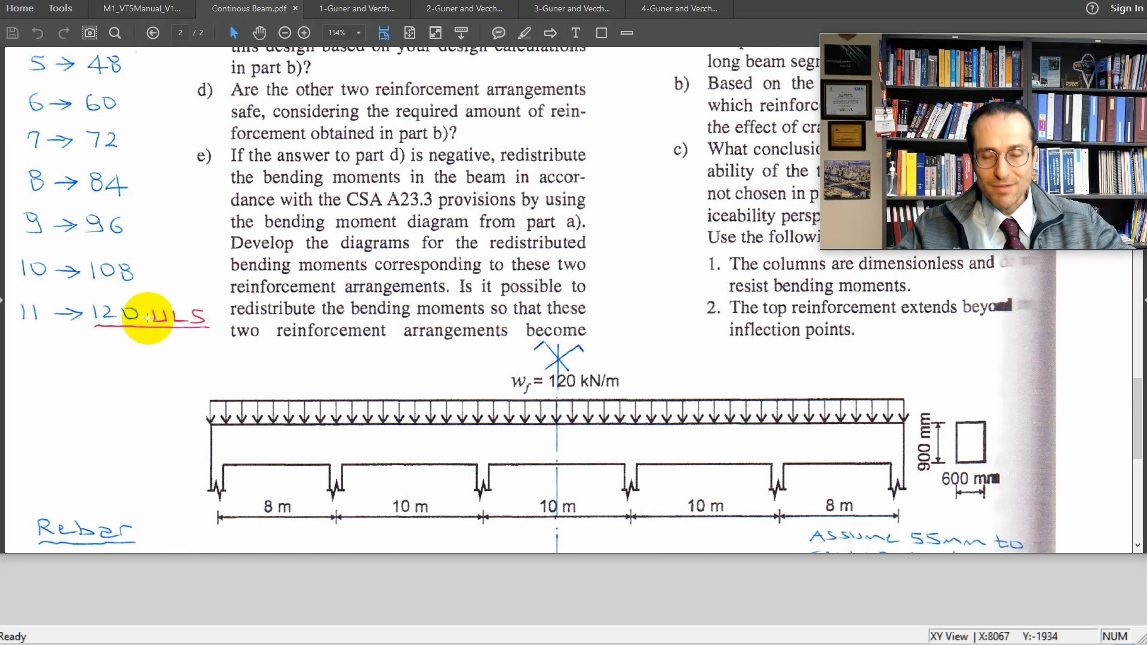
scroll(173, 328, "up", 5)
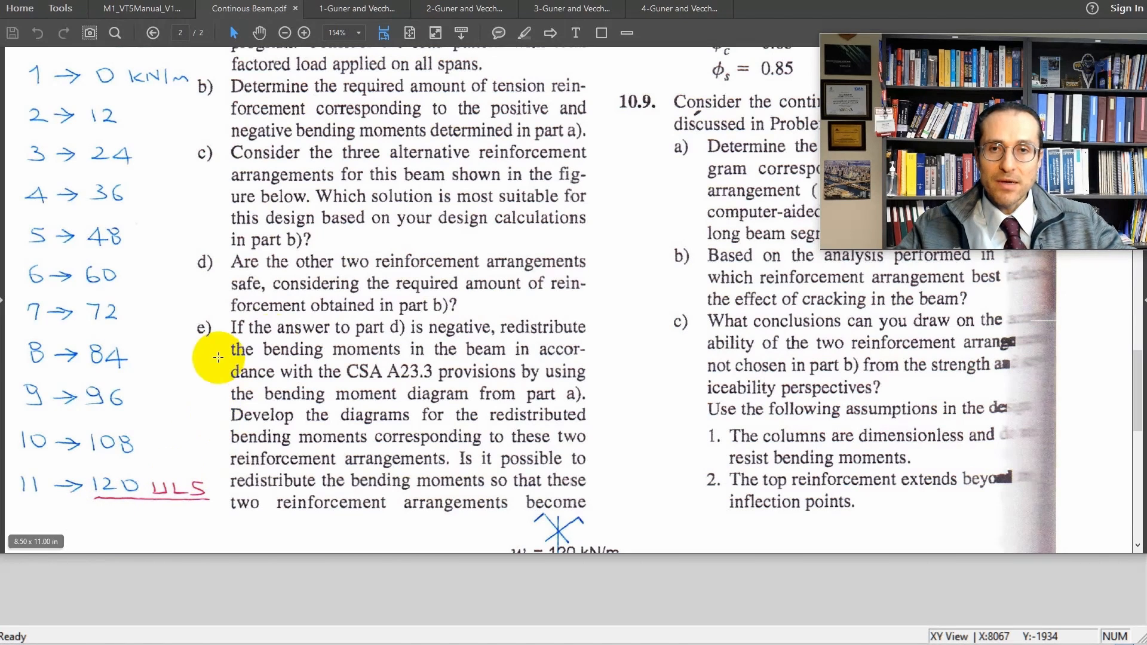
key("alt+Tab")
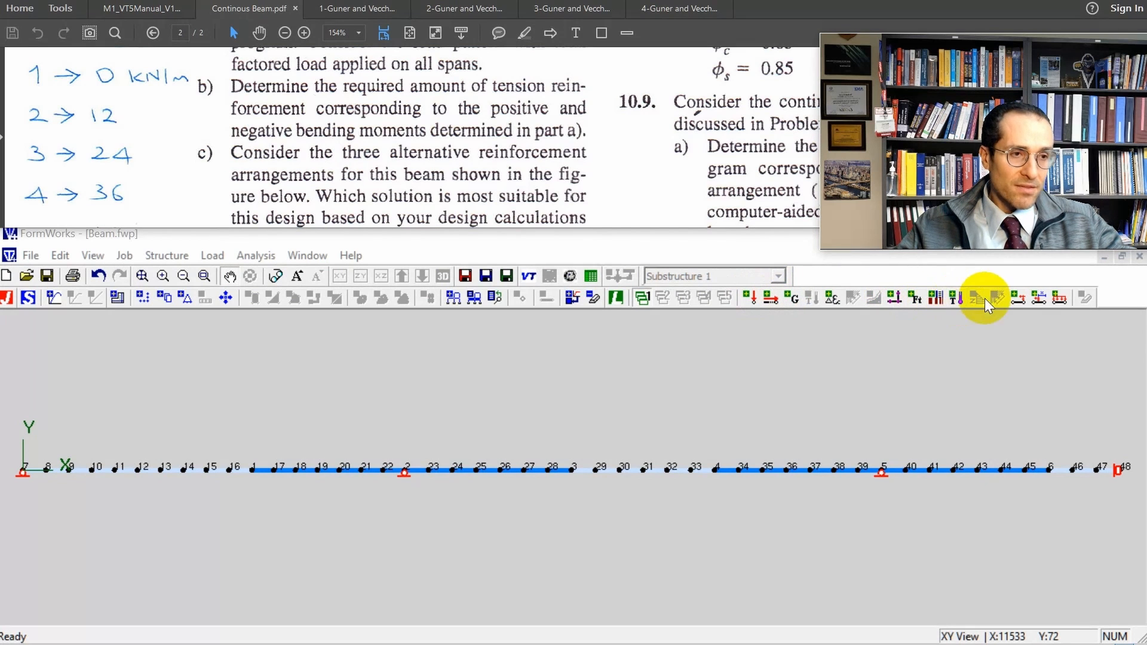
Apply a 12 kN/m uniformly distributed load over the full length of all beam elements after checking the load sign-convention diagram.
left_click(1059, 302)
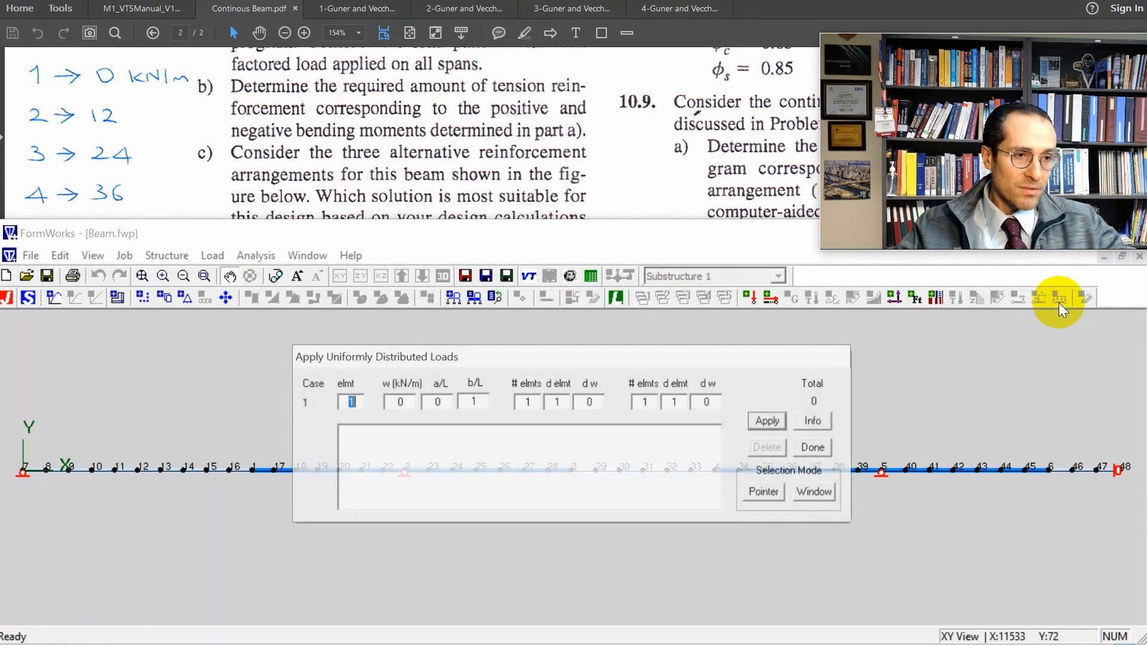
left_click_drag(562, 361, 289, 220)
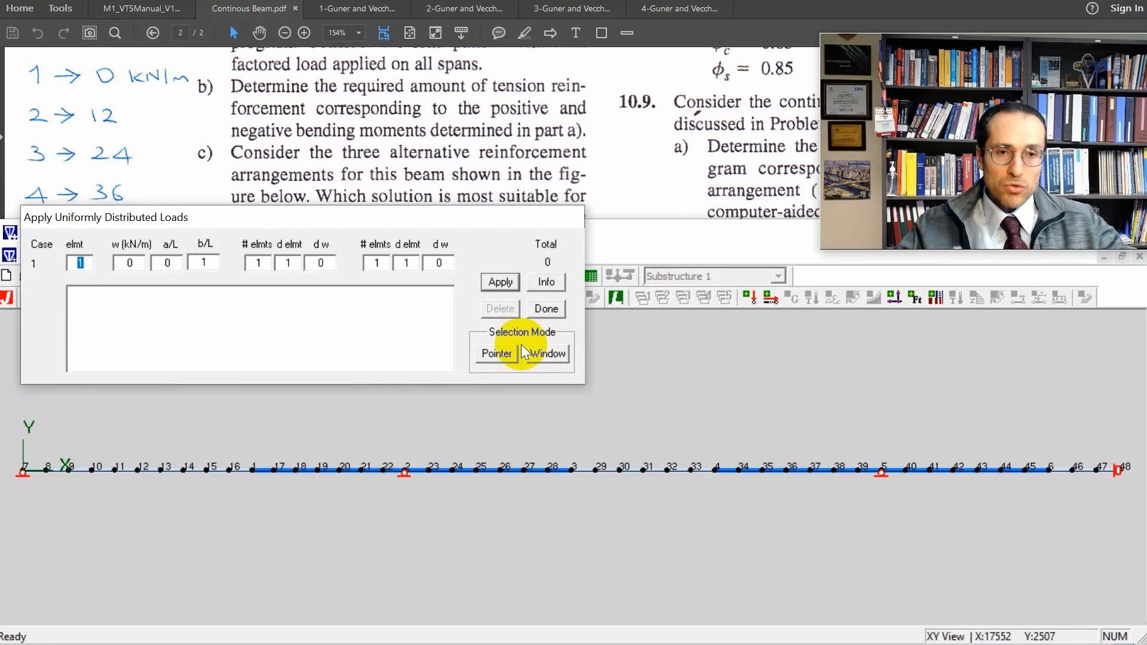
left_click(545, 281)
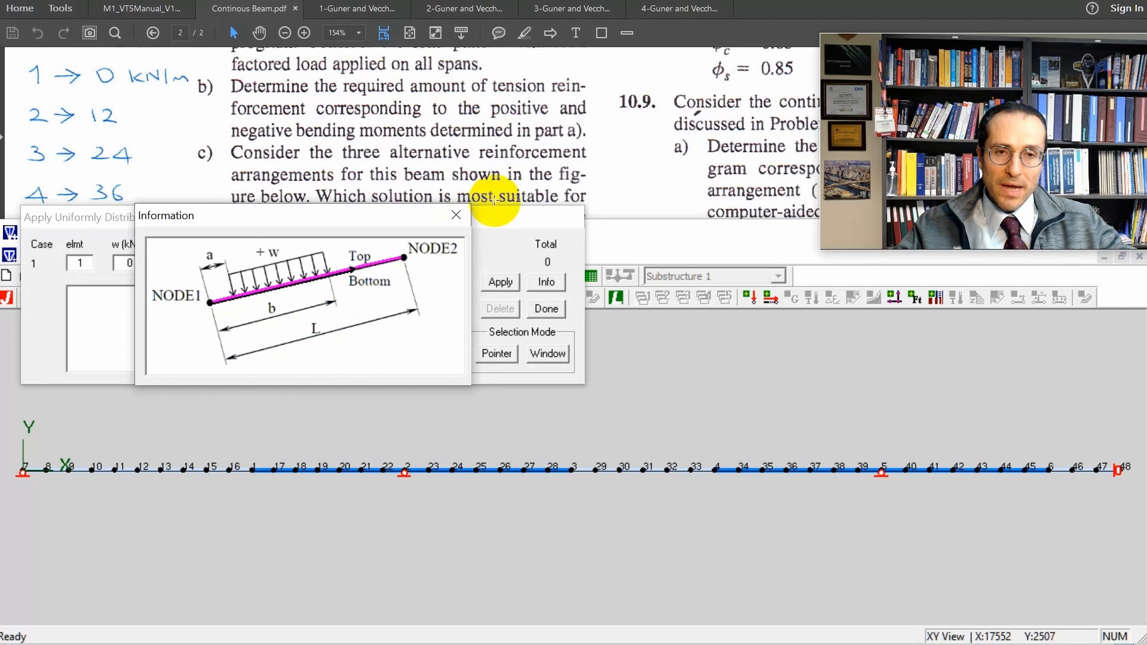
left_click(456, 213)
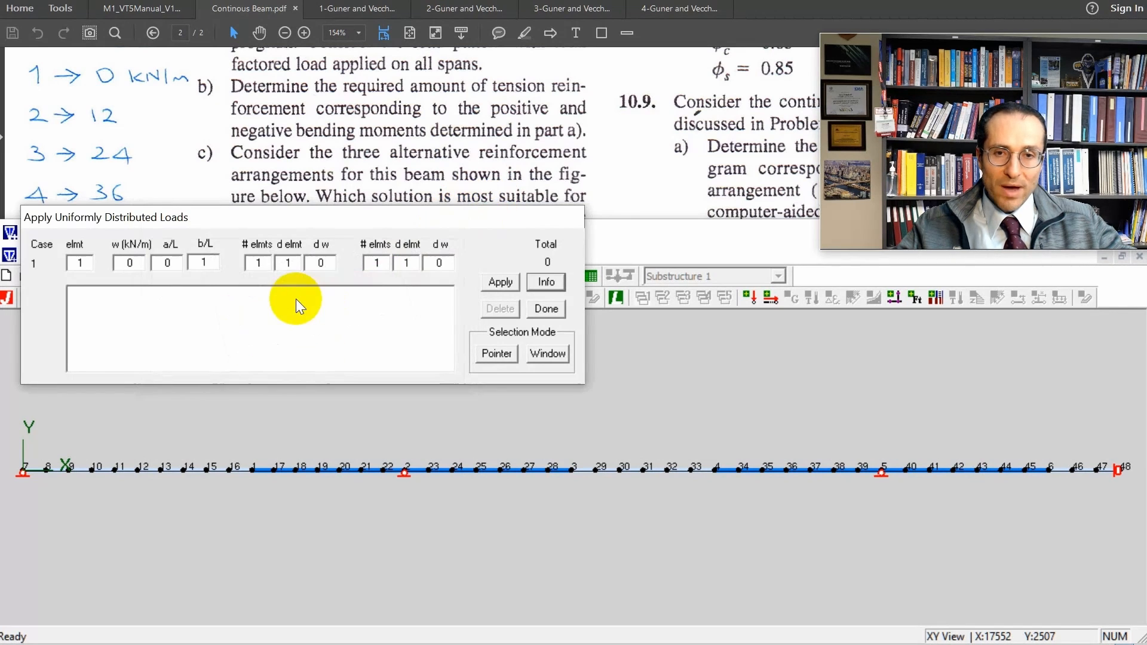
left_click(135, 265)
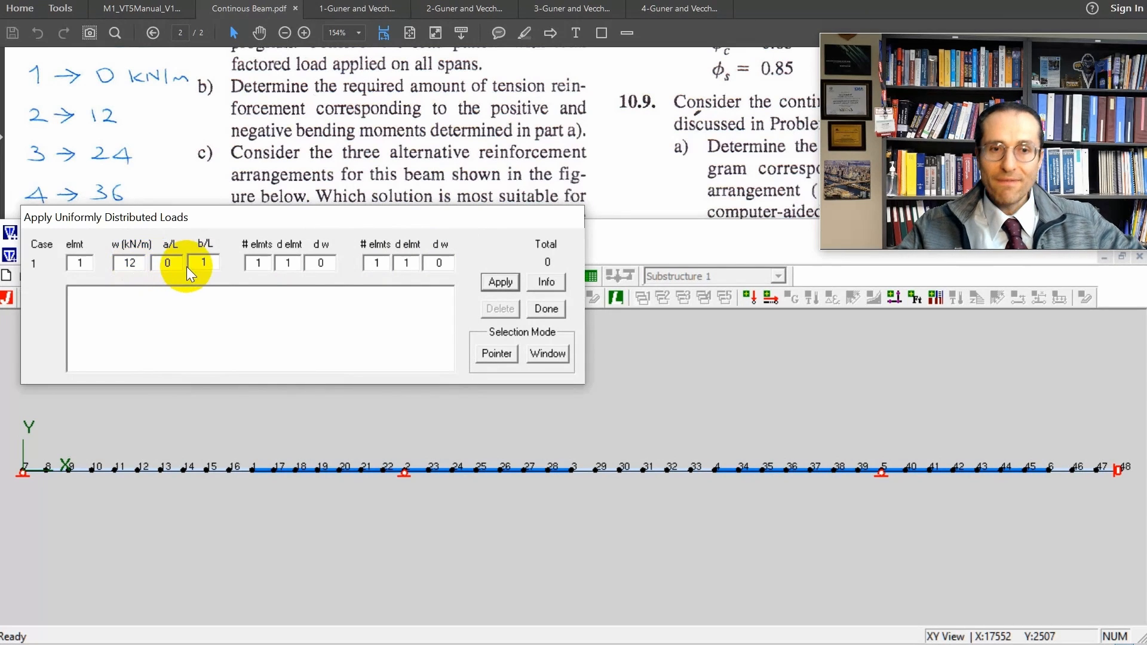
left_click(563, 355)
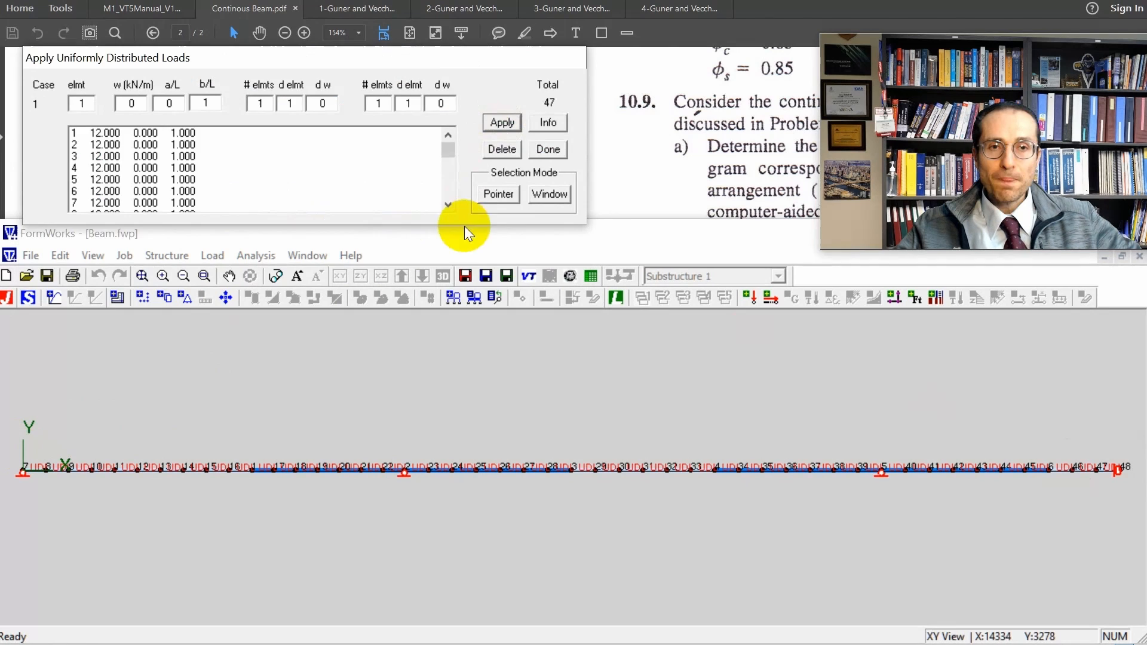
left_click(541, 149)
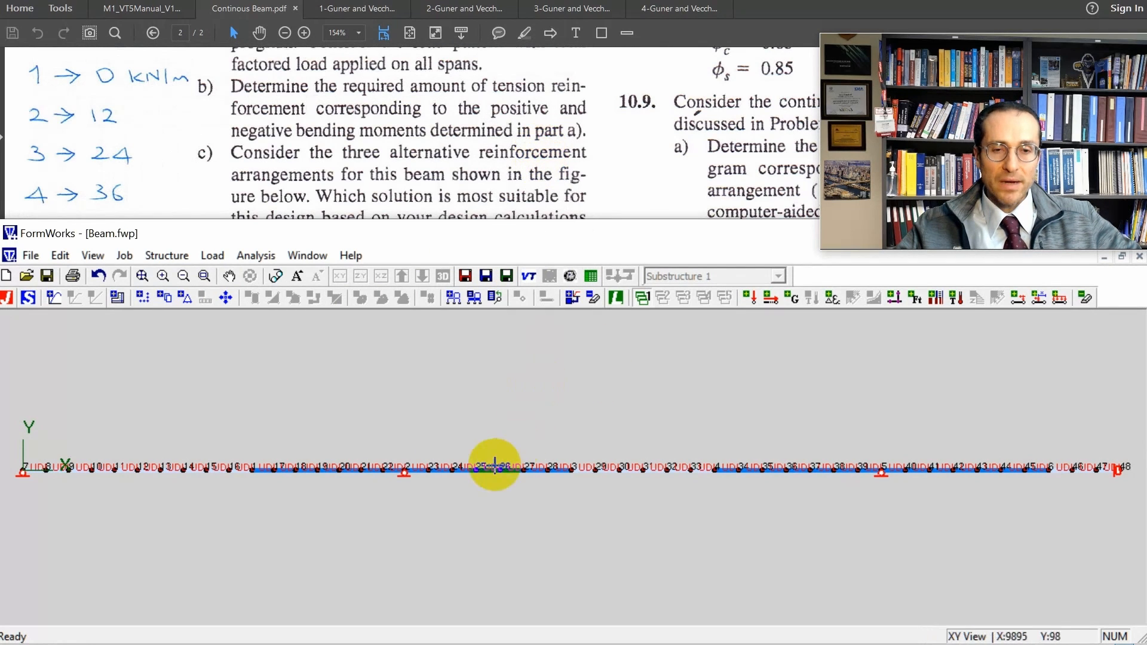
Hide the uniform load labels by setting the element load display to None, and save the model.
left_click(267, 274)
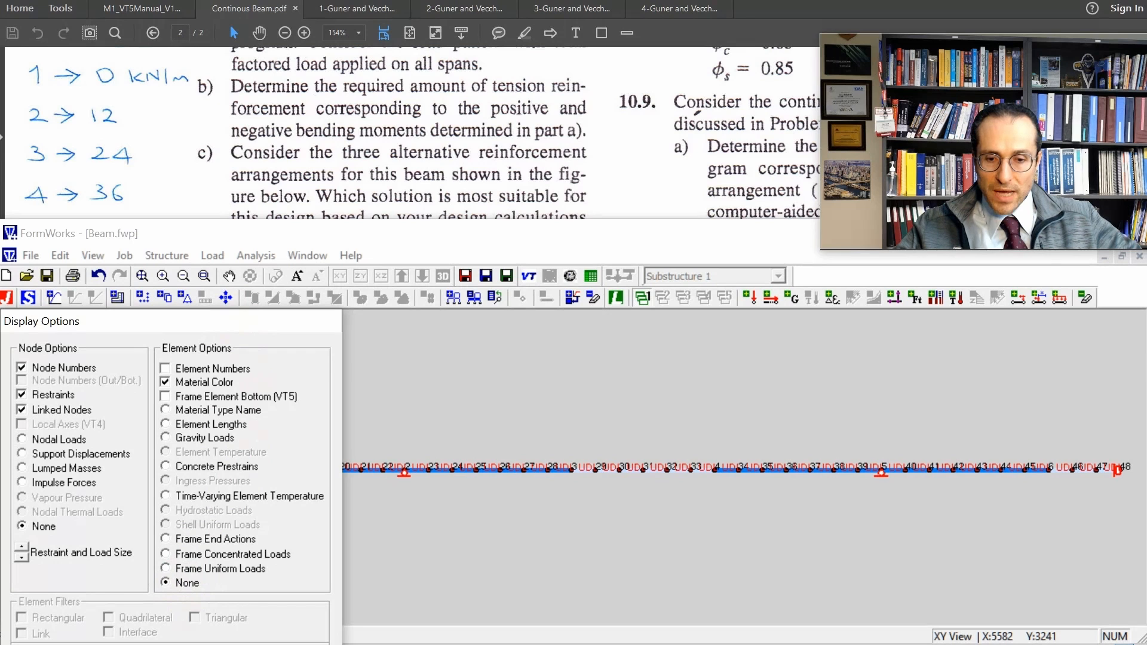
left_click(257, 644)
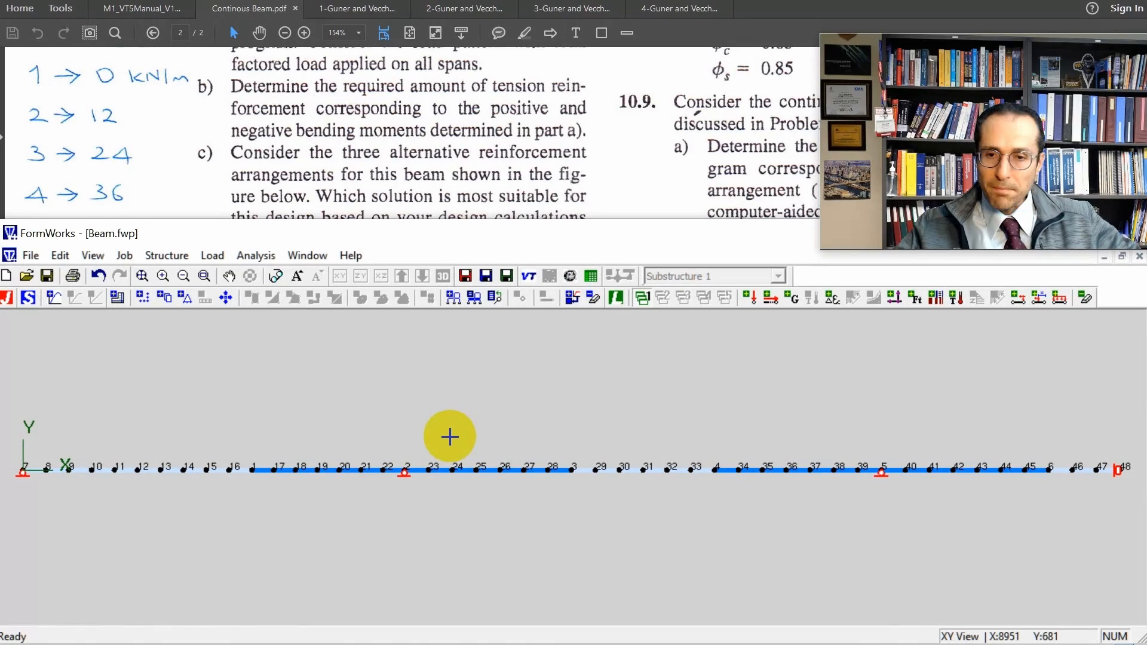
left_click(51, 273)
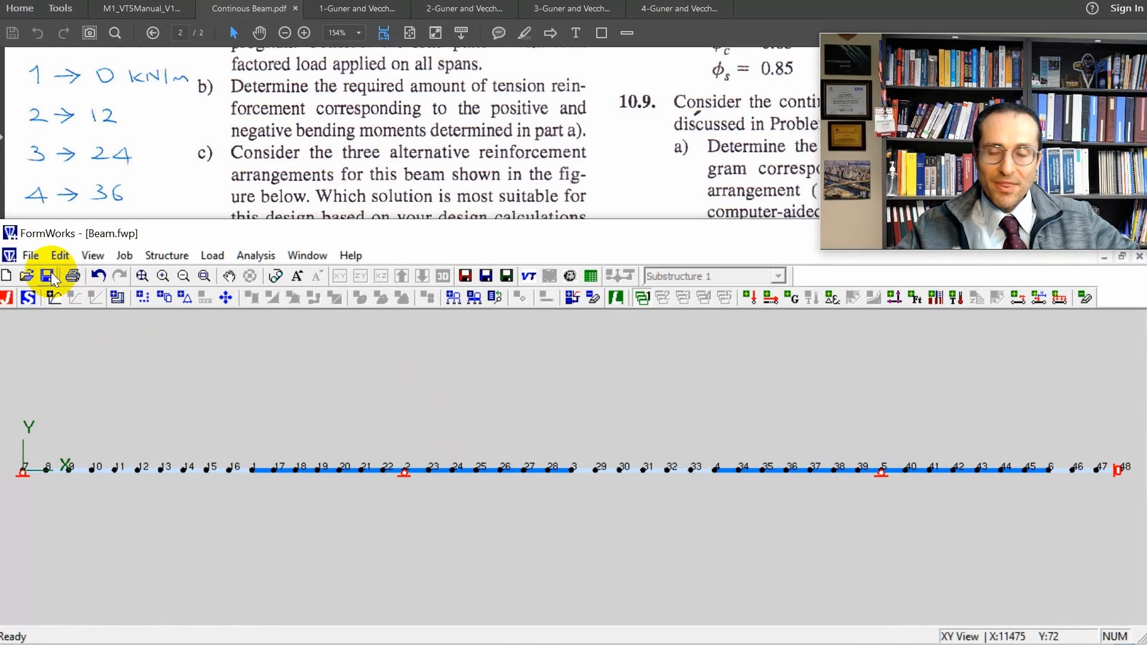
Define the job with Beam1 as the structure file name, structure title and job title.
left_click(8, 298)
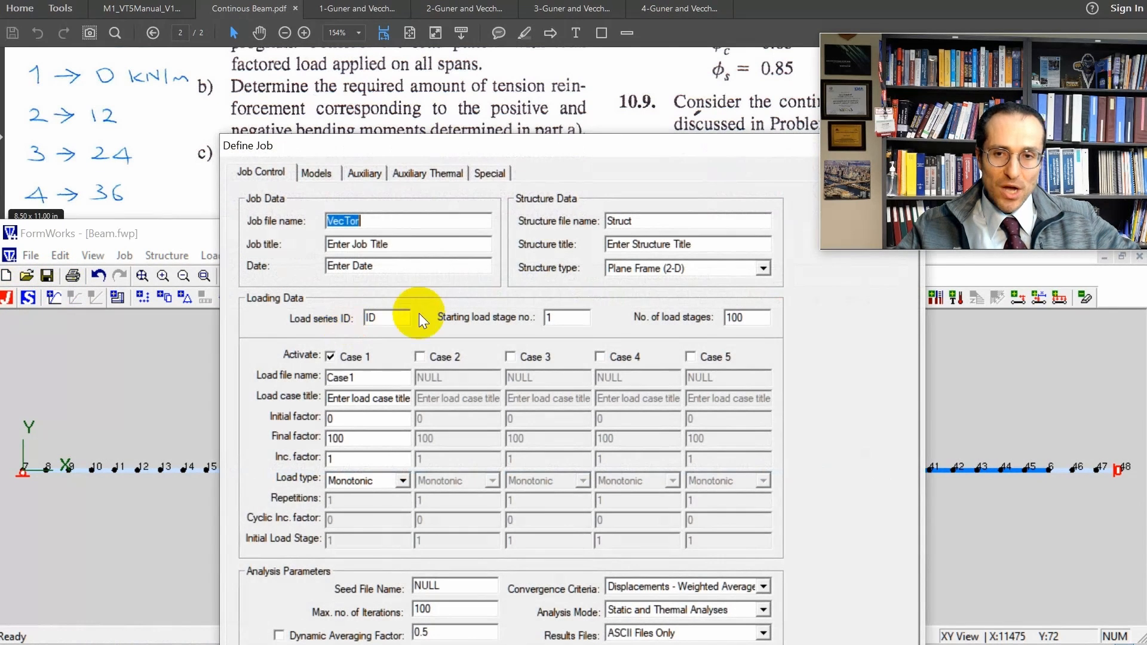
left_click_drag(541, 137, 454, 197)
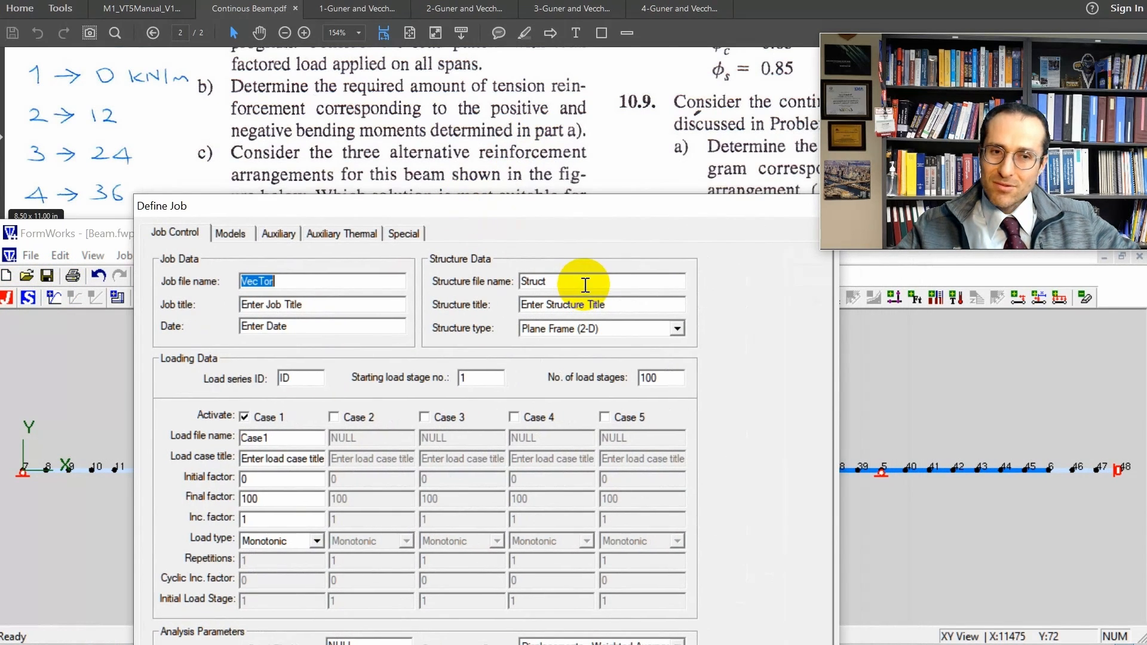
double_click(586, 286)
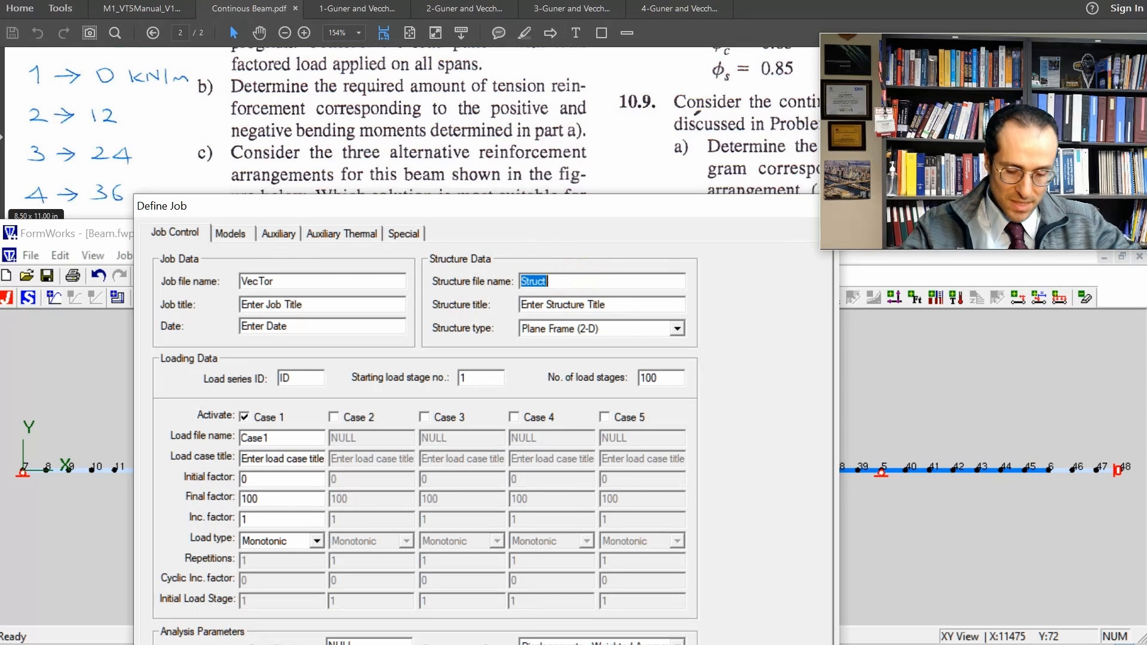
type("Beam1")
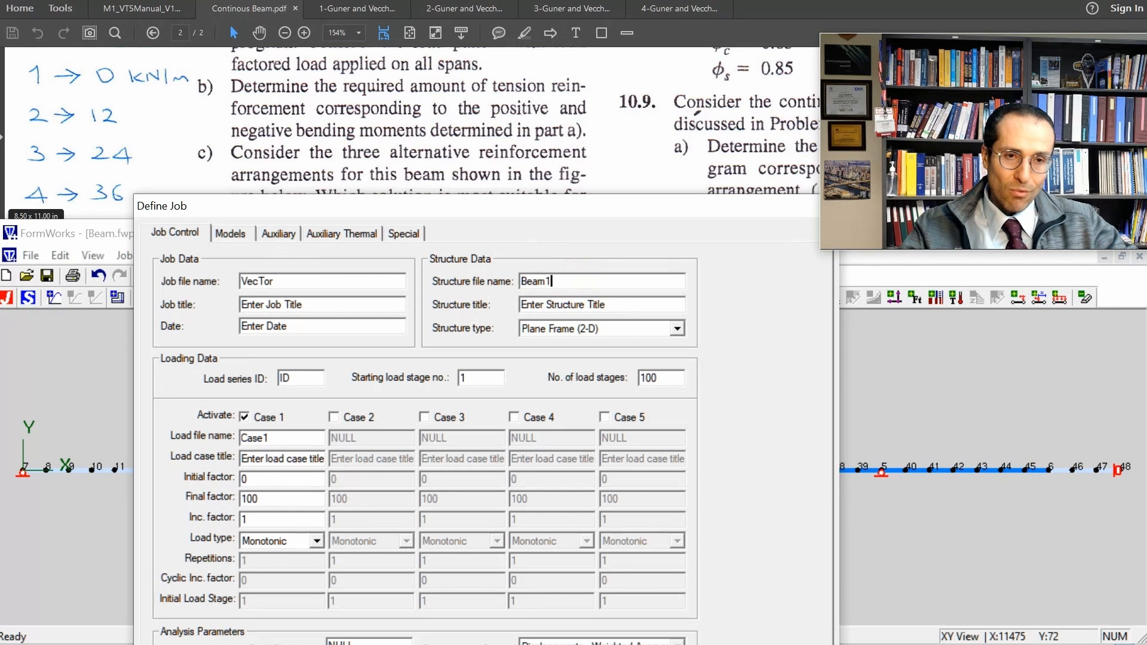
key("ctrl+a")
key("ctrl+c")
left_click_drag(639, 305, 508, 299)
key("ctrl+v")
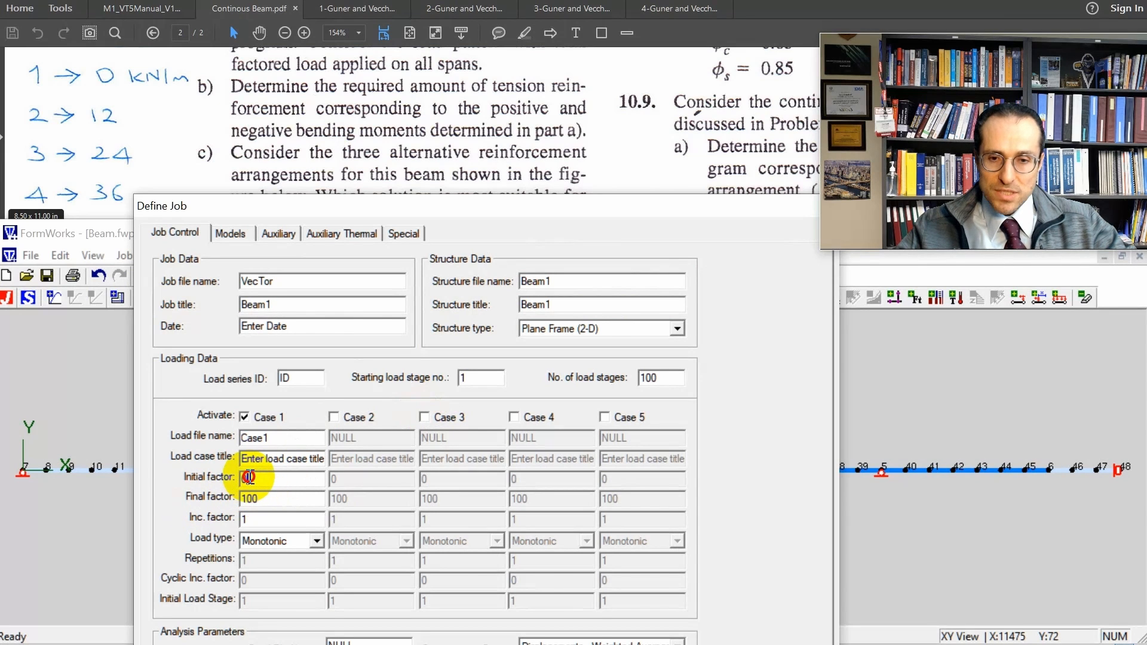
Try an increment factor of 2 for load Case 1 and set it back to 1.
left_click(281, 497)
left_click_drag(281, 497, 230, 497)
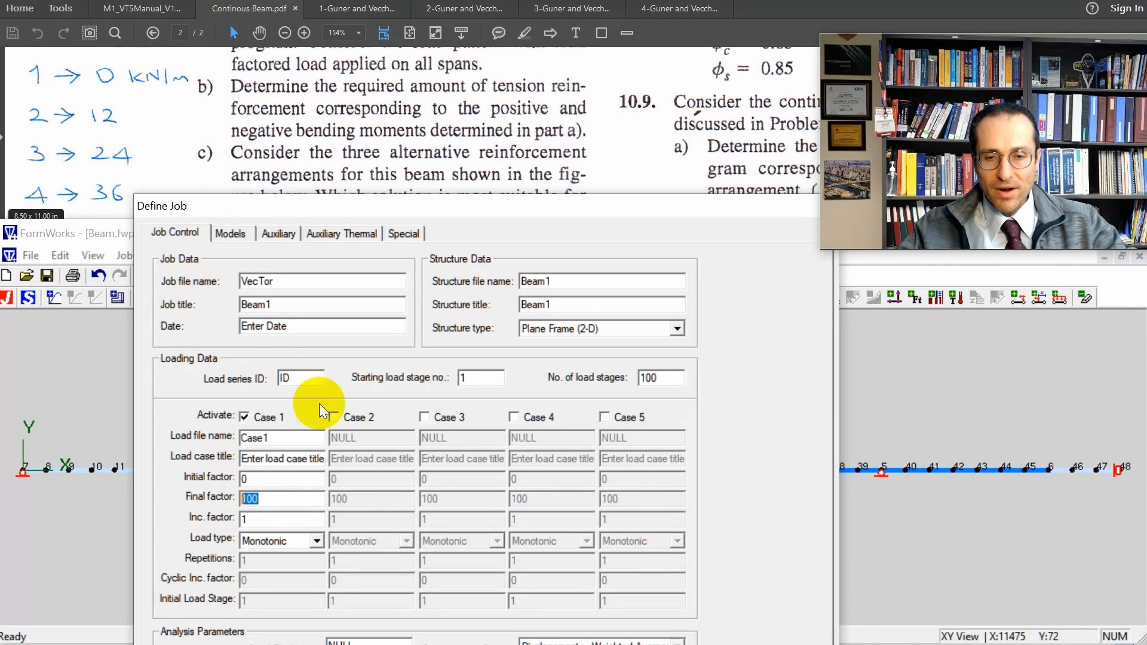
key("Tab")
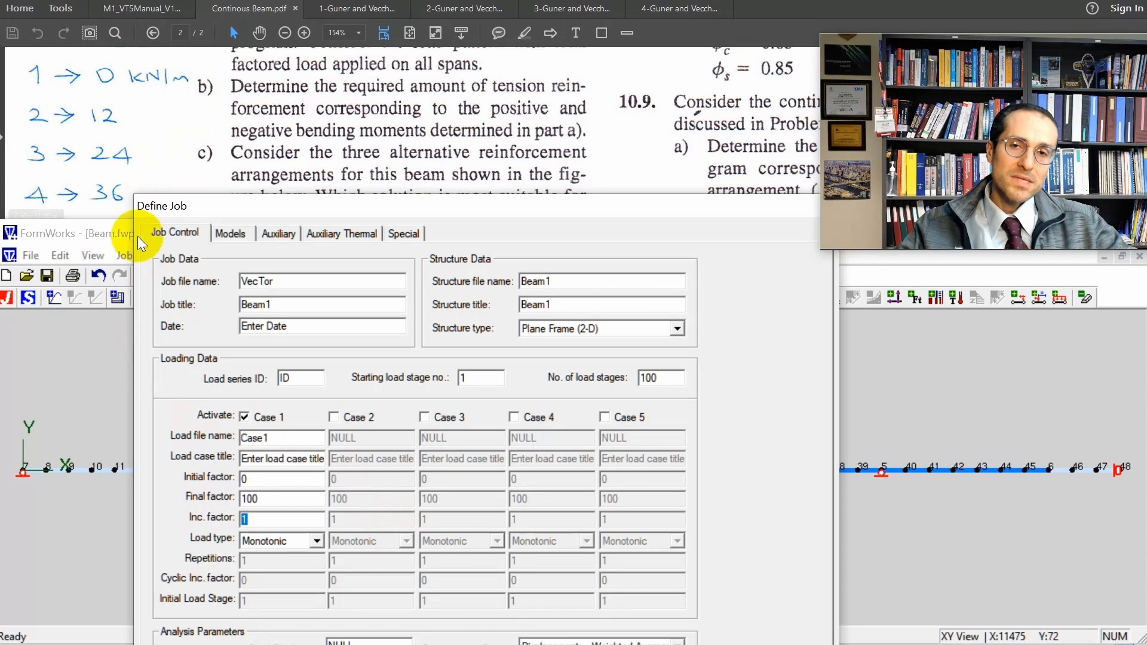
type("2")
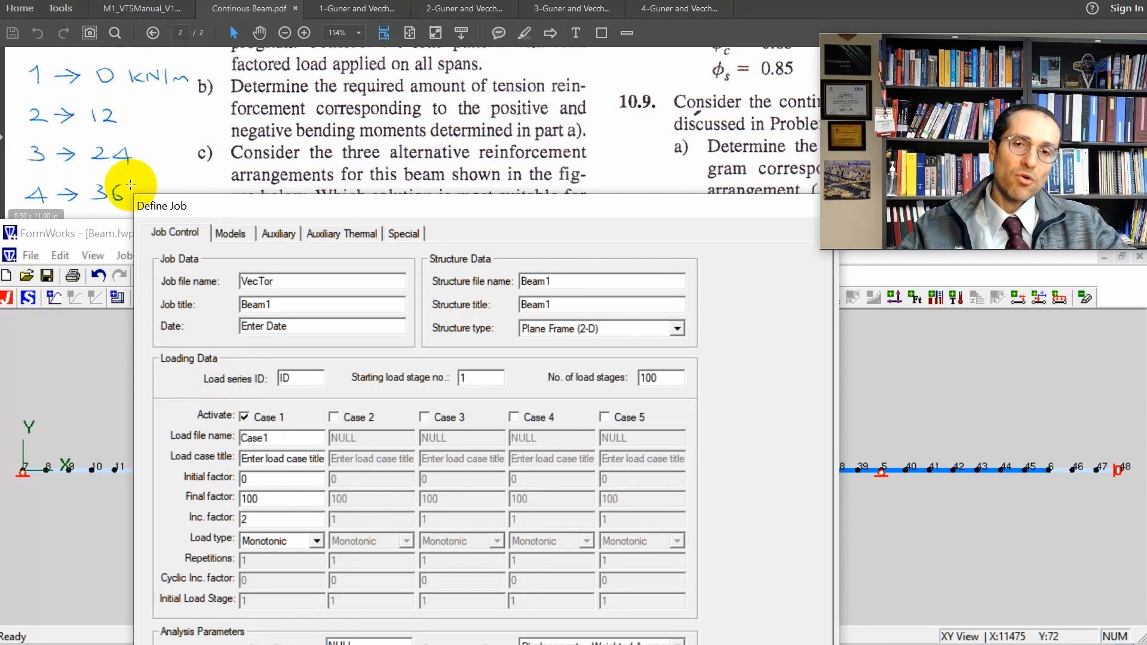
double_click(300, 514)
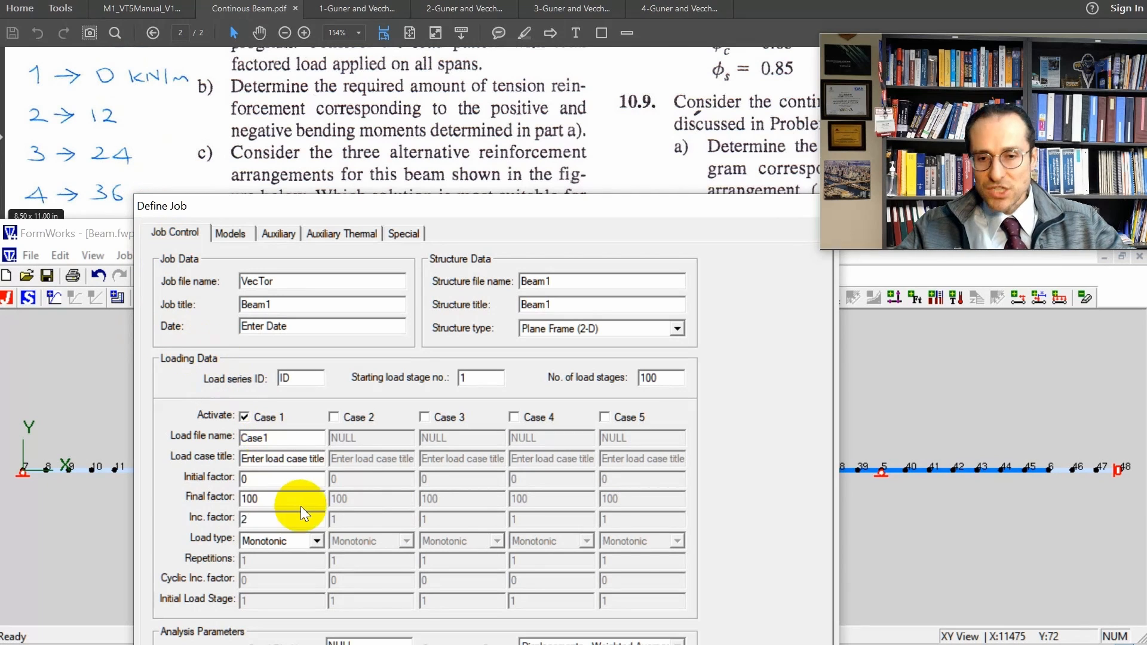
type("1")
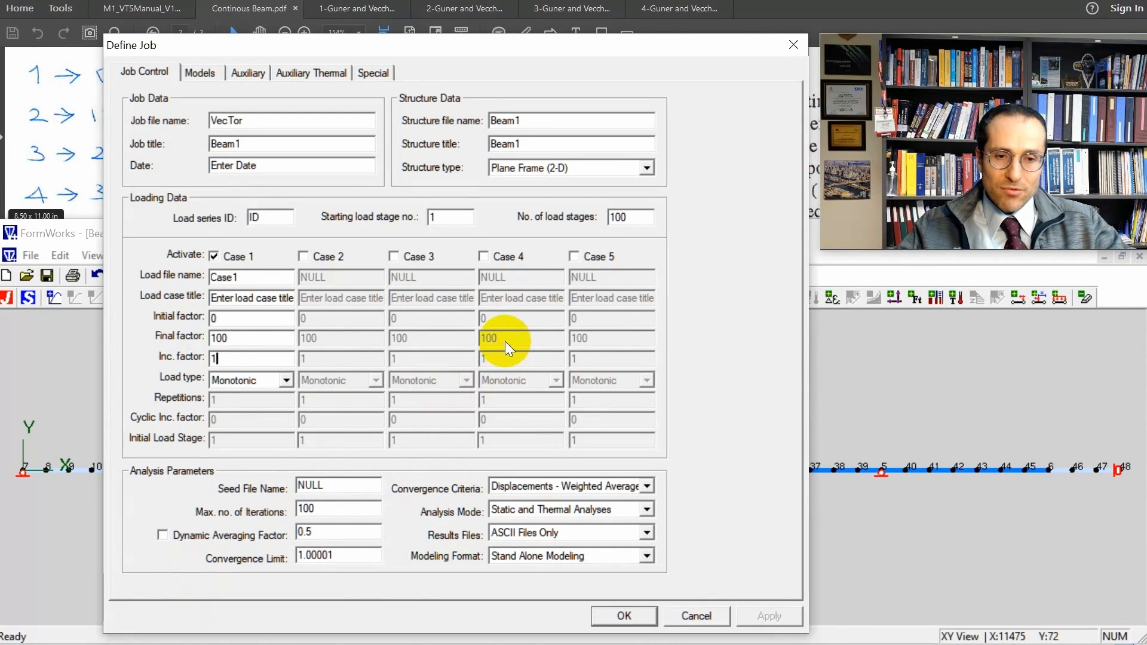
Reset the concrete, reinforcement and analysis models to the Basic options and accept the job definition.
left_click(203, 72)
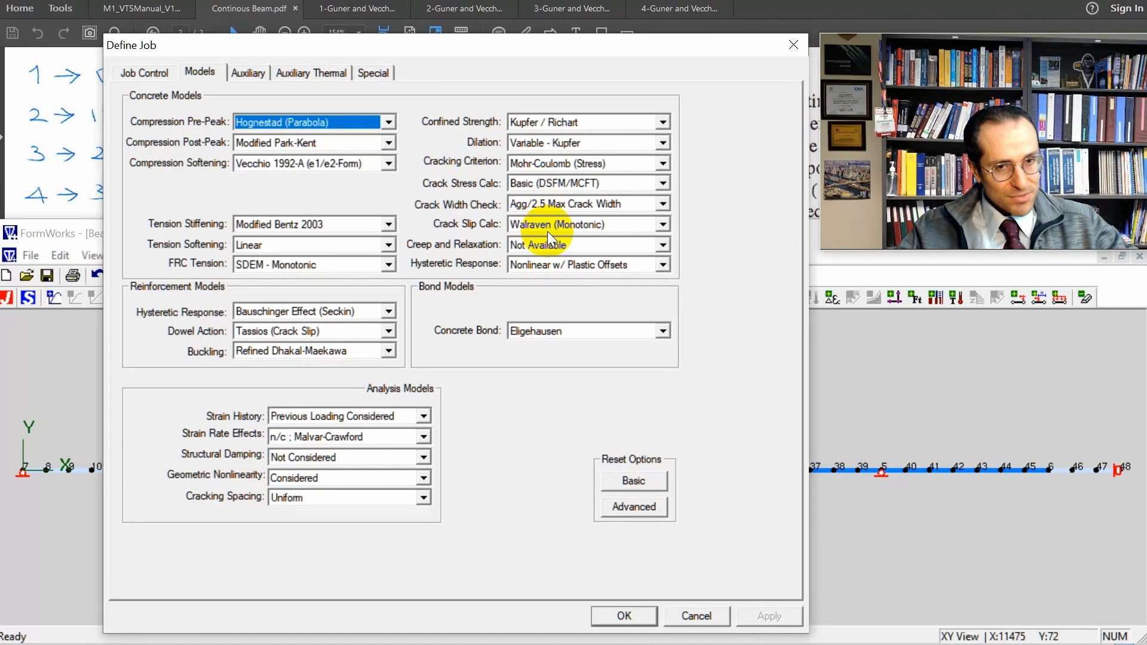
left_click(645, 479)
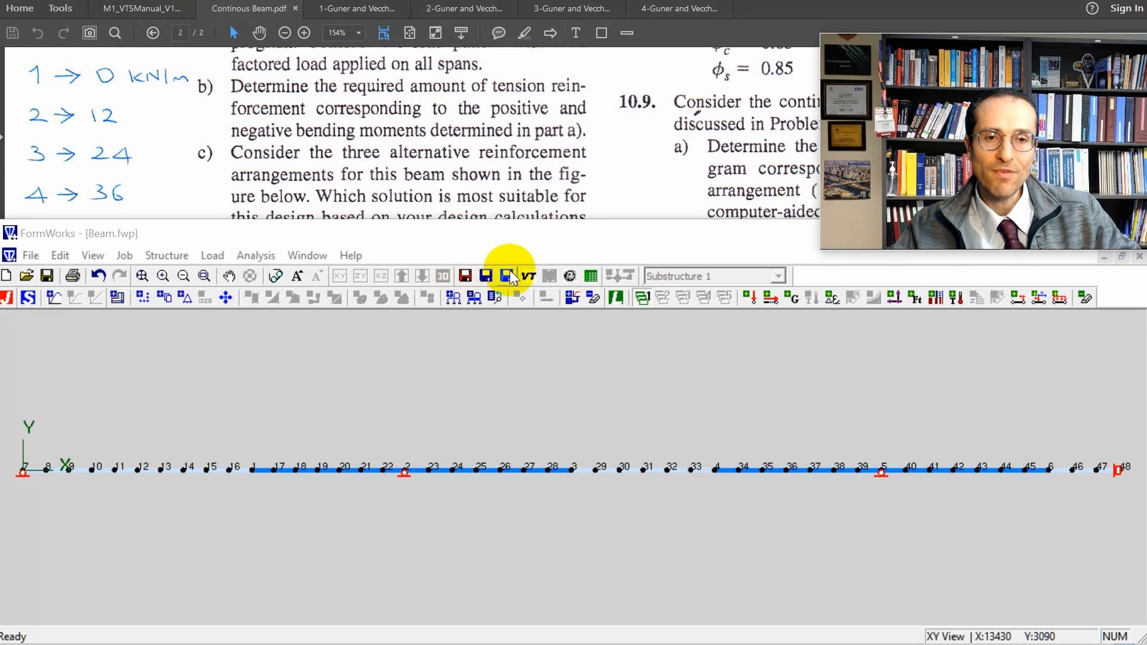
Save the job file in the Beam_Modeling folder and save the structure file.
left_click(466, 276)
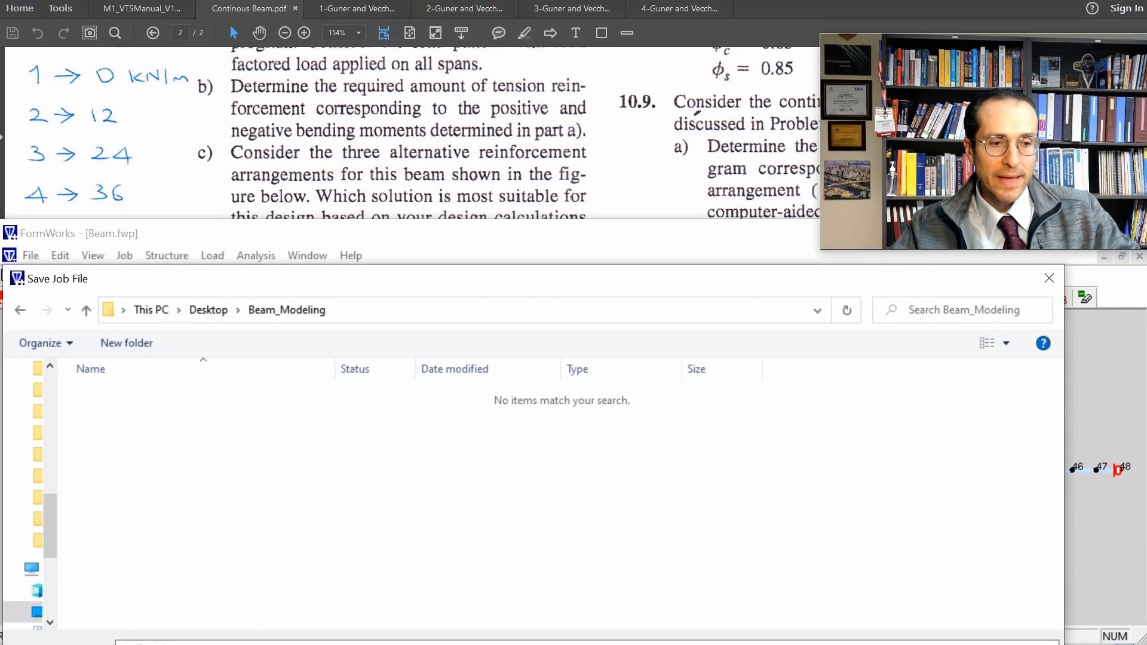
left_click(867, 644)
left_click(487, 276)
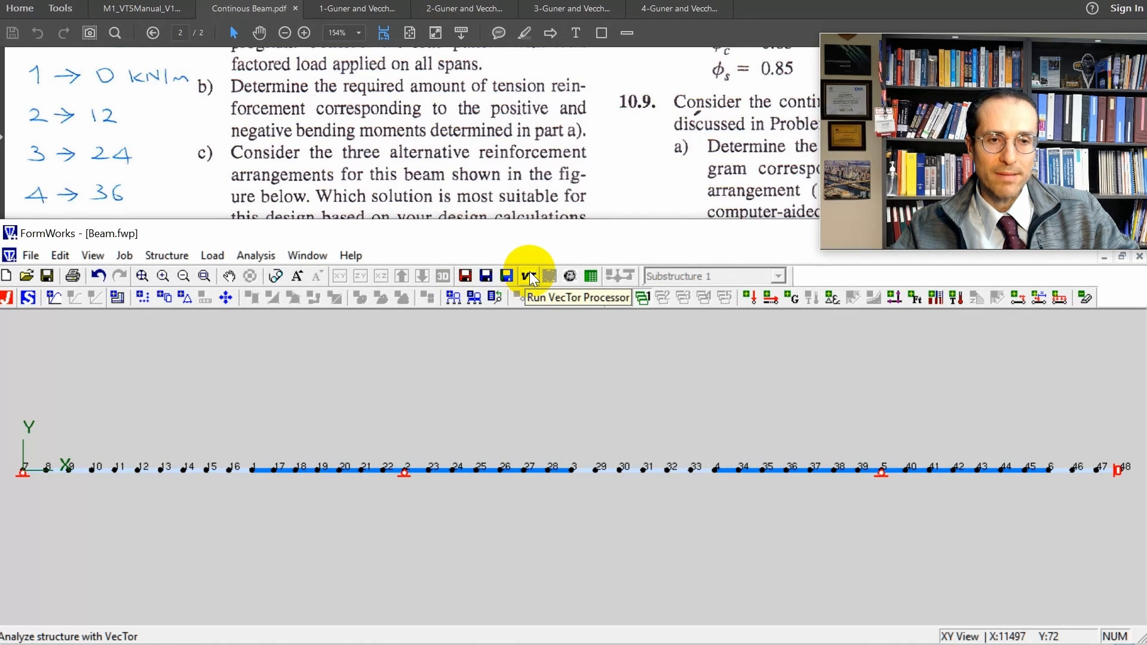
Run the VecTor analysis of the beam and check the load-stage convergence output before stopping the run.
left_click(530, 273)
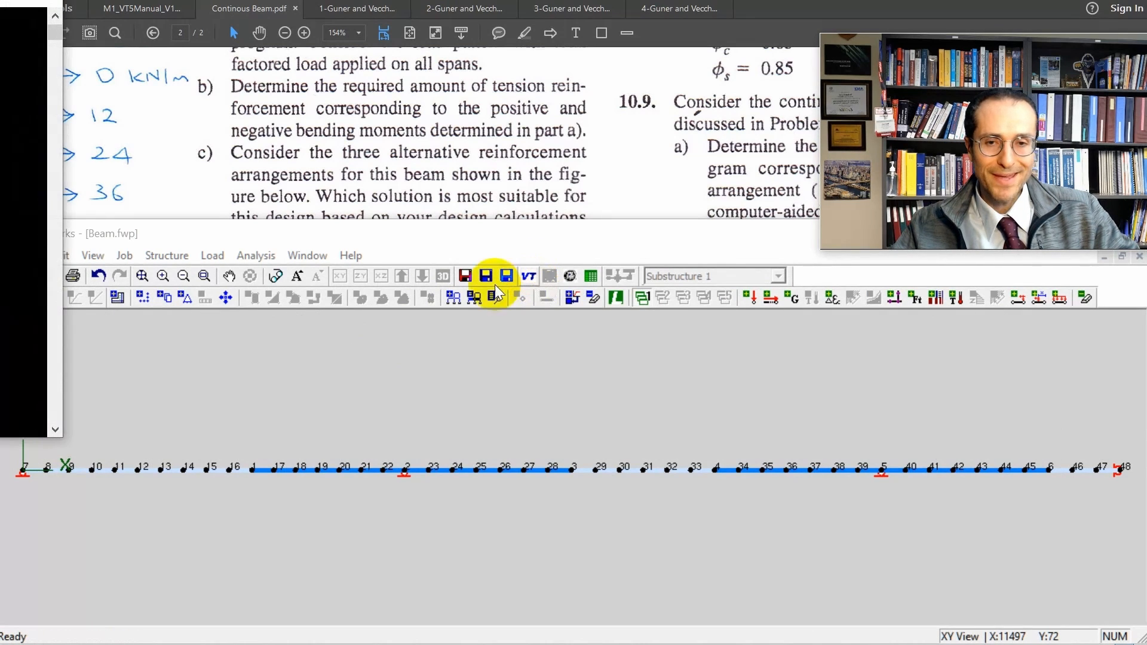
left_click_drag(0, 1, 472, 54)
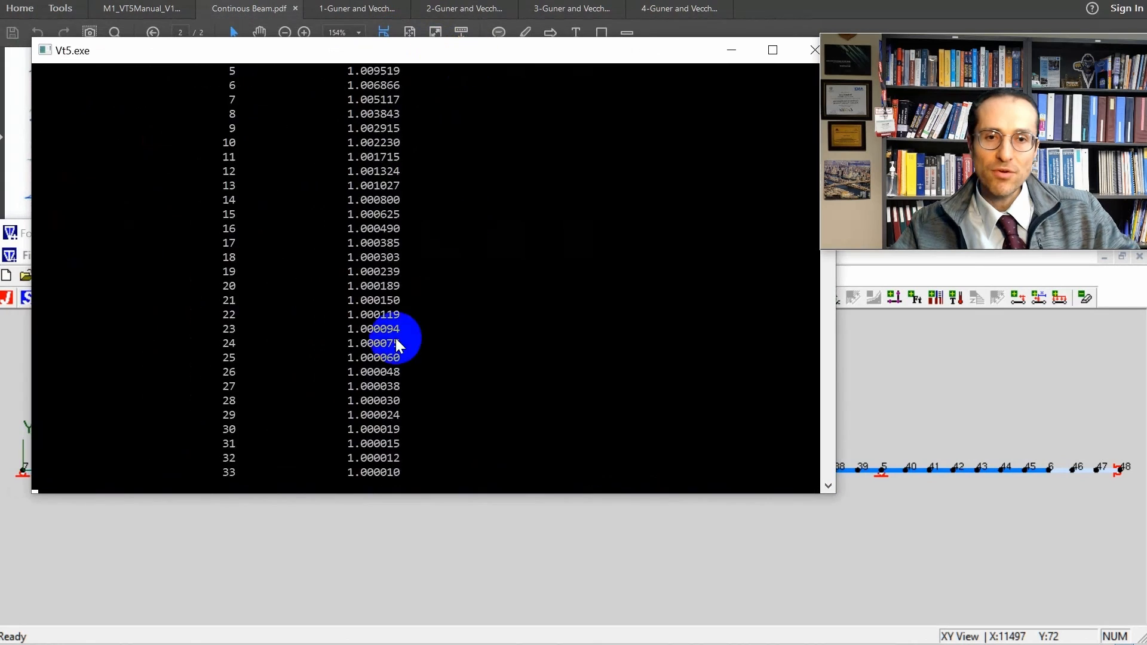
left_click_drag(841, 146, 873, 150)
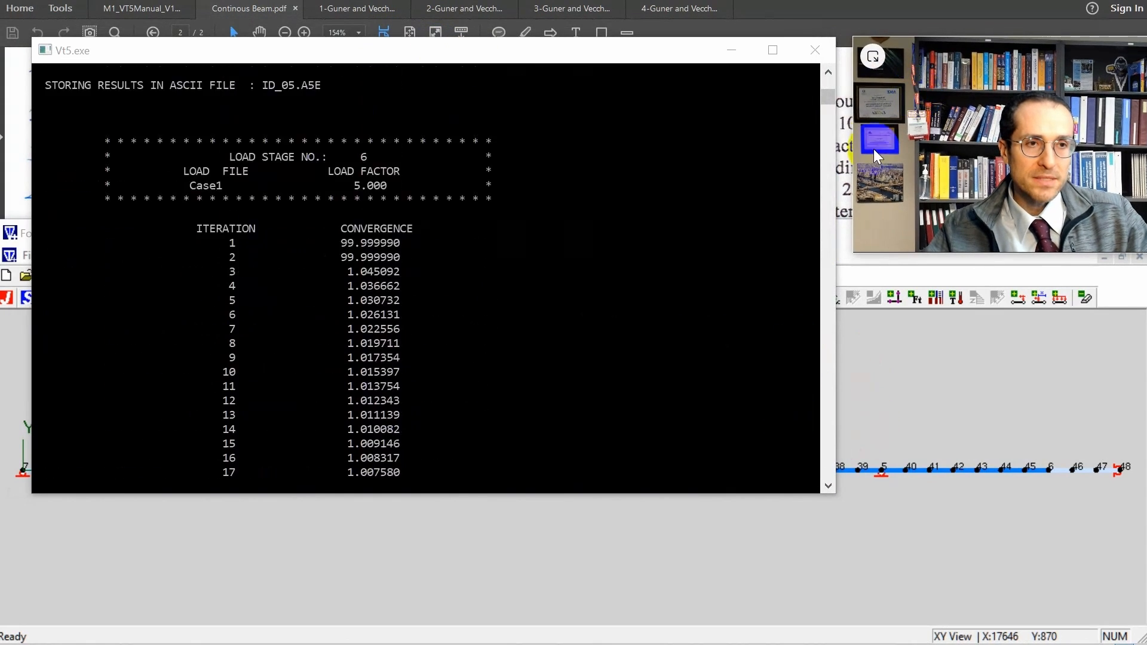
left_click(831, 104)
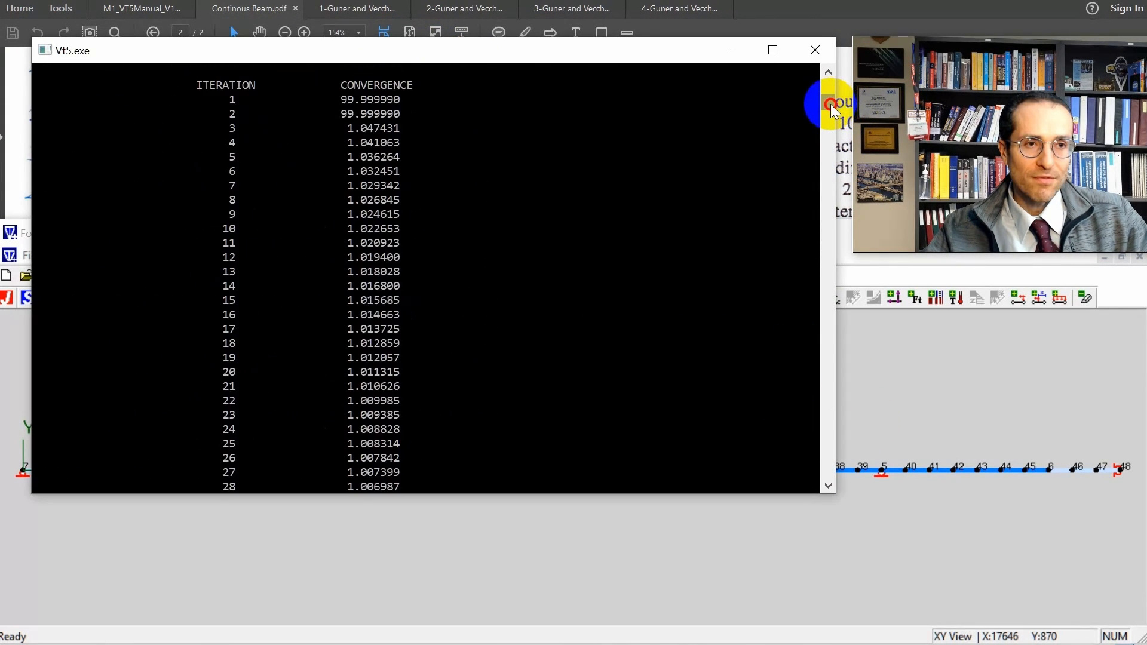
left_click_drag(830, 104, 851, 102)
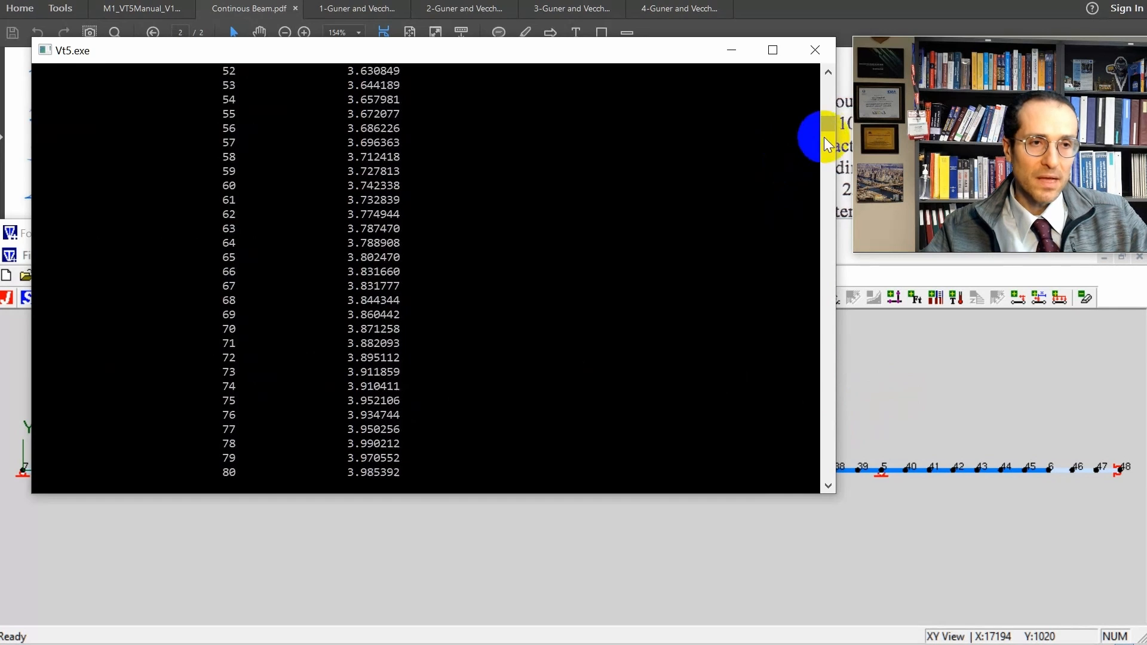
left_click_drag(827, 129, 829, 126)
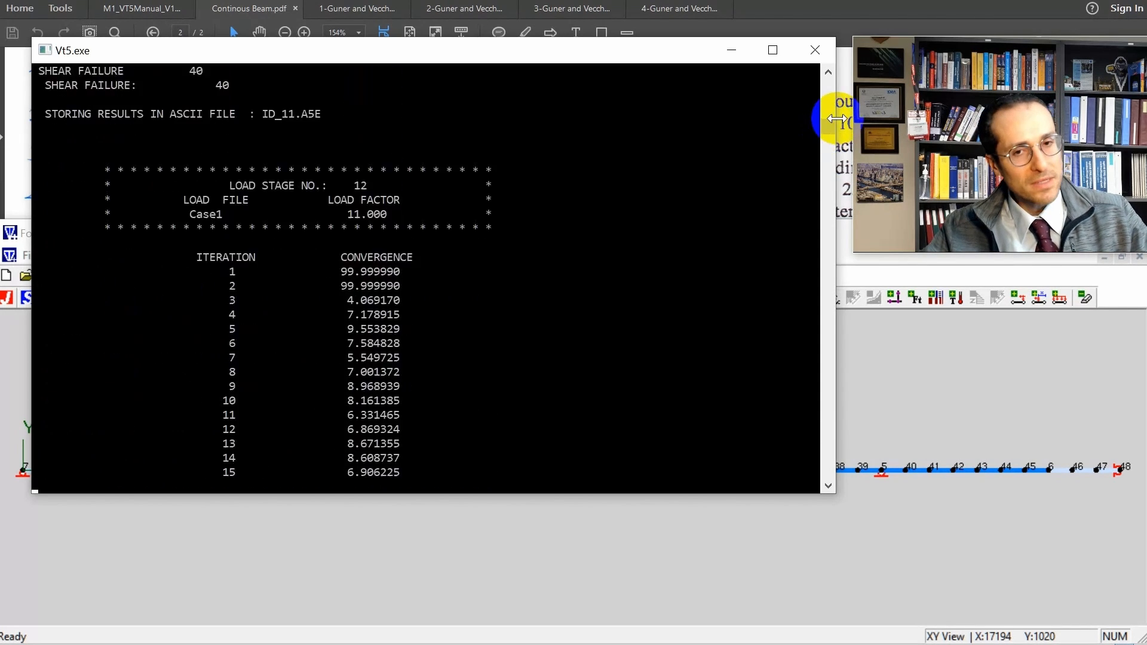
left_click(816, 50)
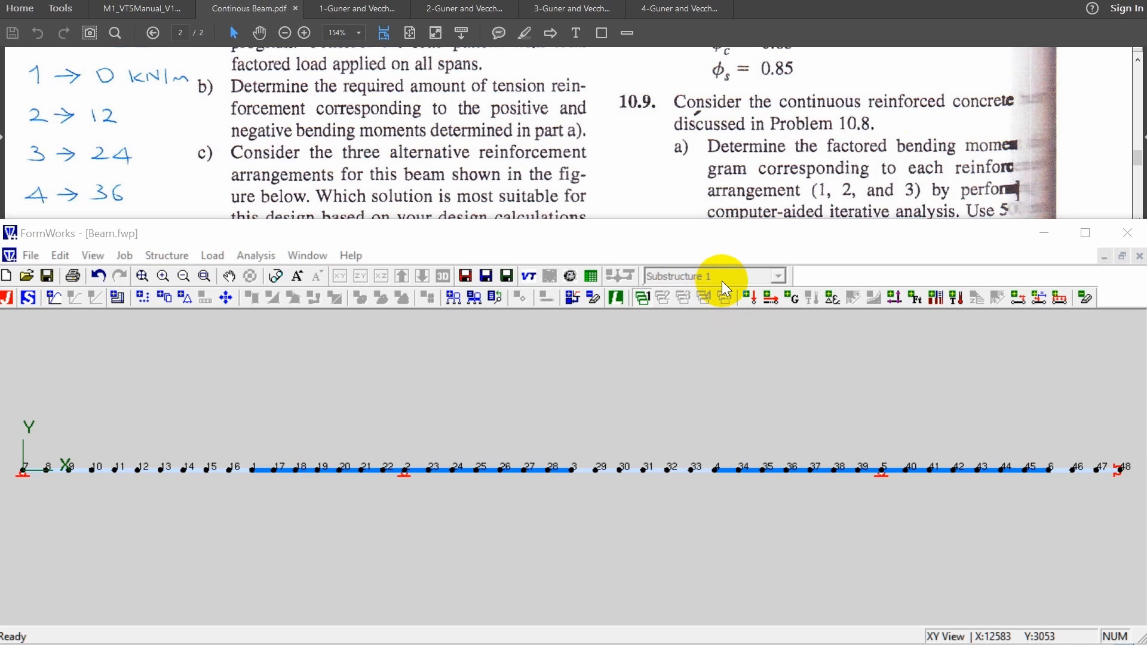
Switch to Janus, open VecTor.job from the Beam_Modeling folder and hide the node numbers, member numbers and restraints.
left_click(570, 277)
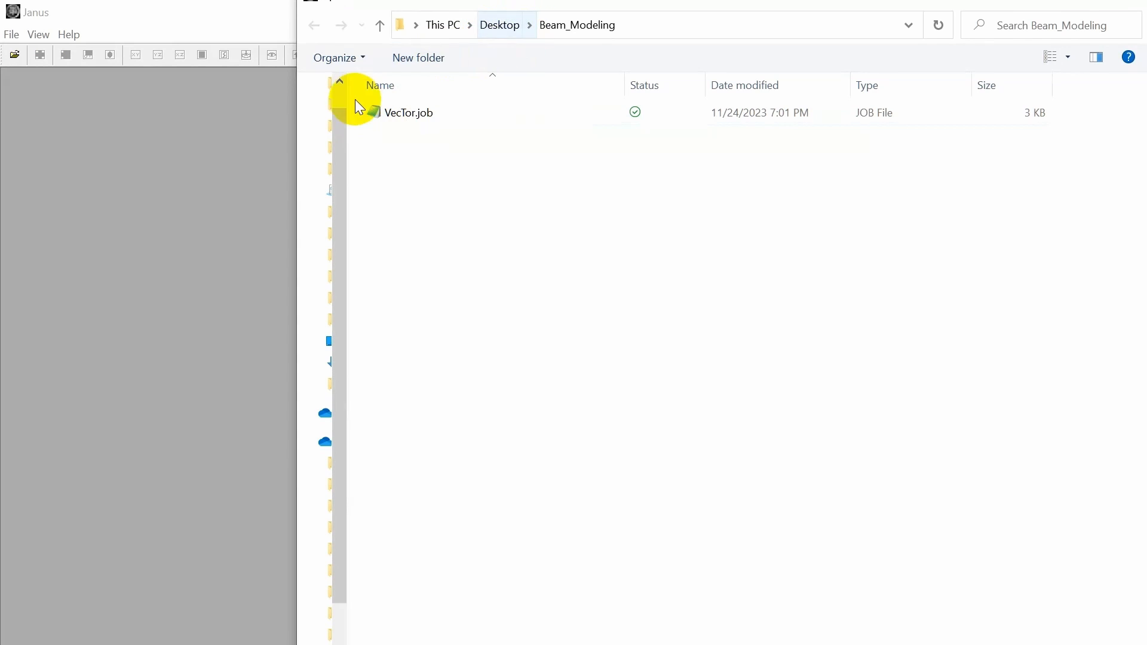
double_click(405, 113)
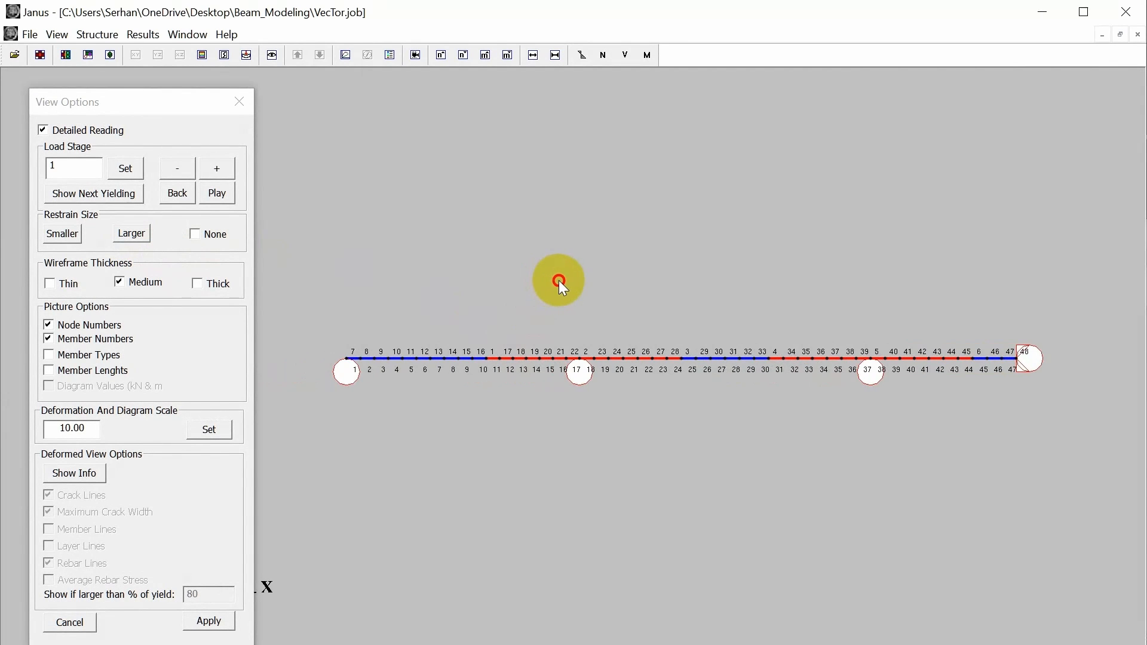
left_click(75, 328)
left_click(60, 339)
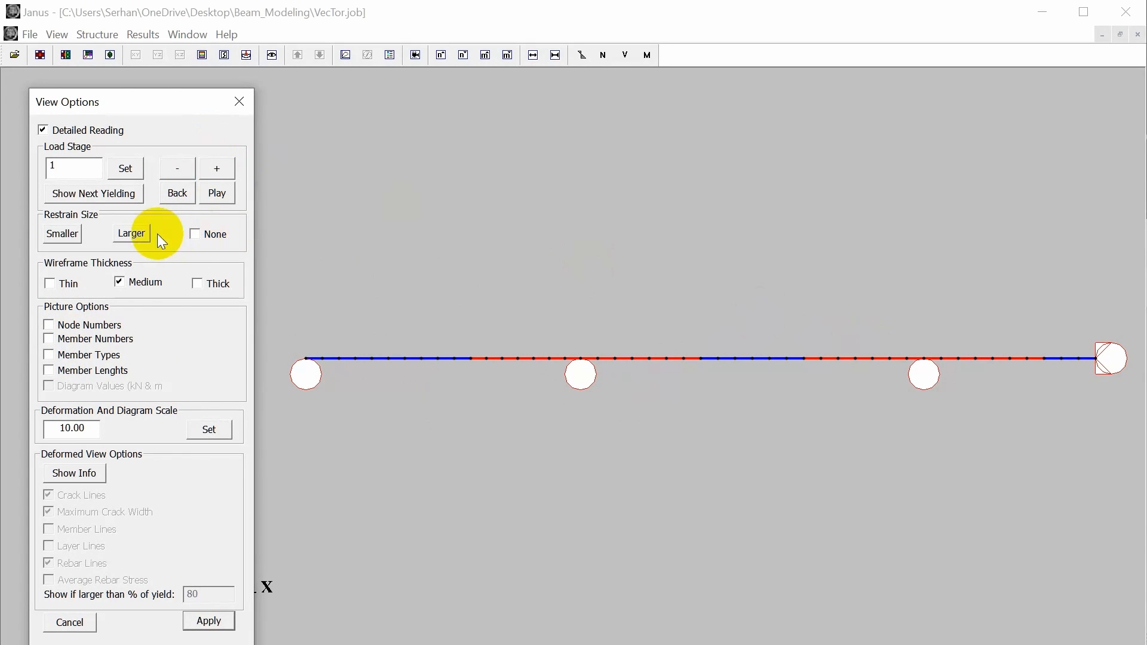
left_click(195, 234)
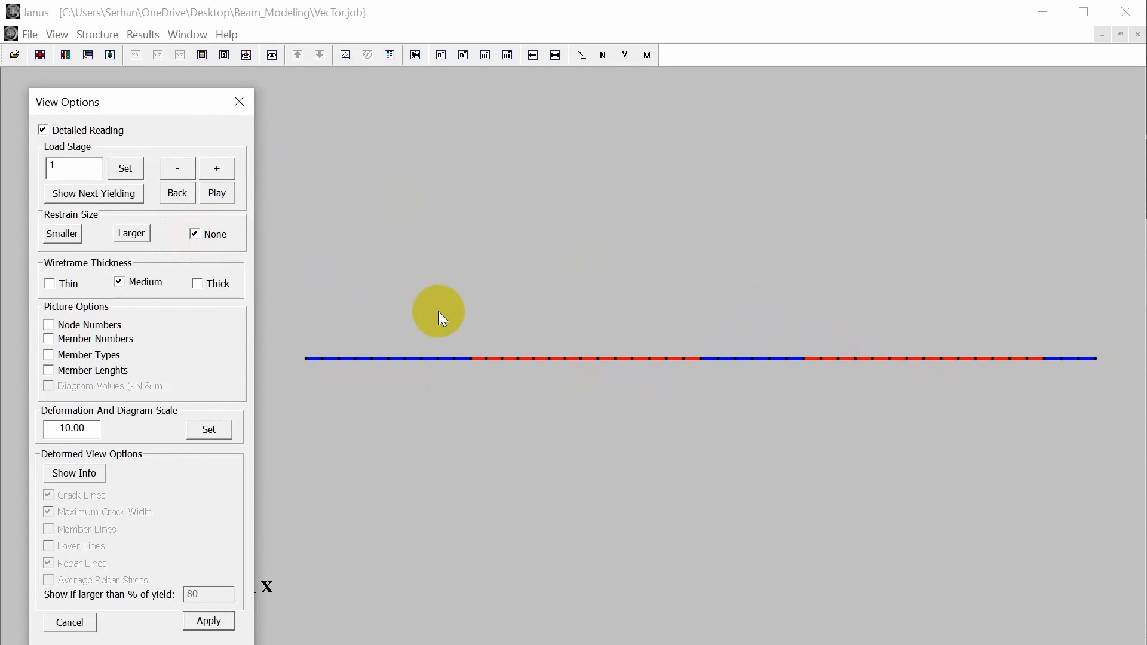
Display the deformed crack view of the beam, review the crack-width and rebar-condition colour legend, and close it.
left_click(246, 55)
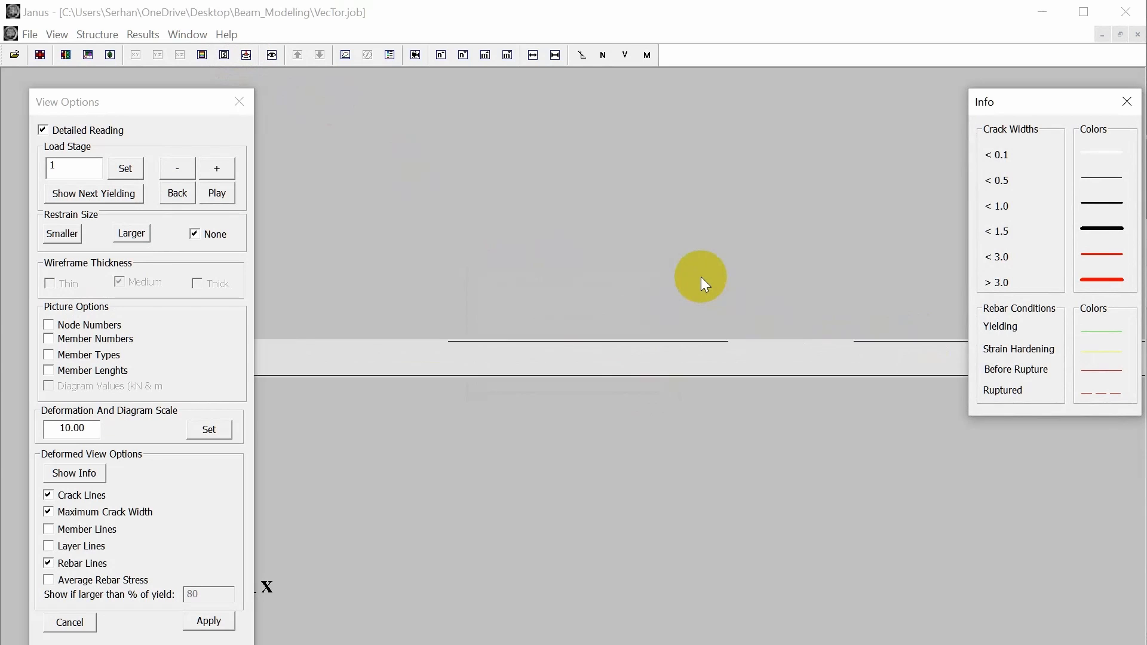
left_click_drag(1039, 105, 928, 26)
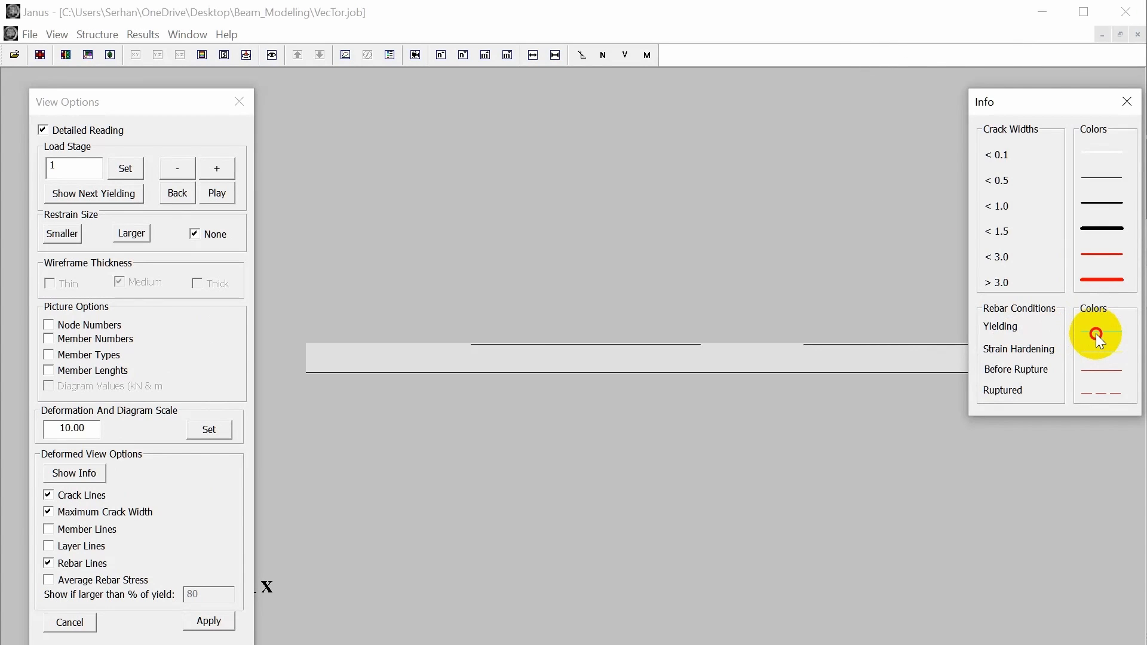
left_click(1137, 103)
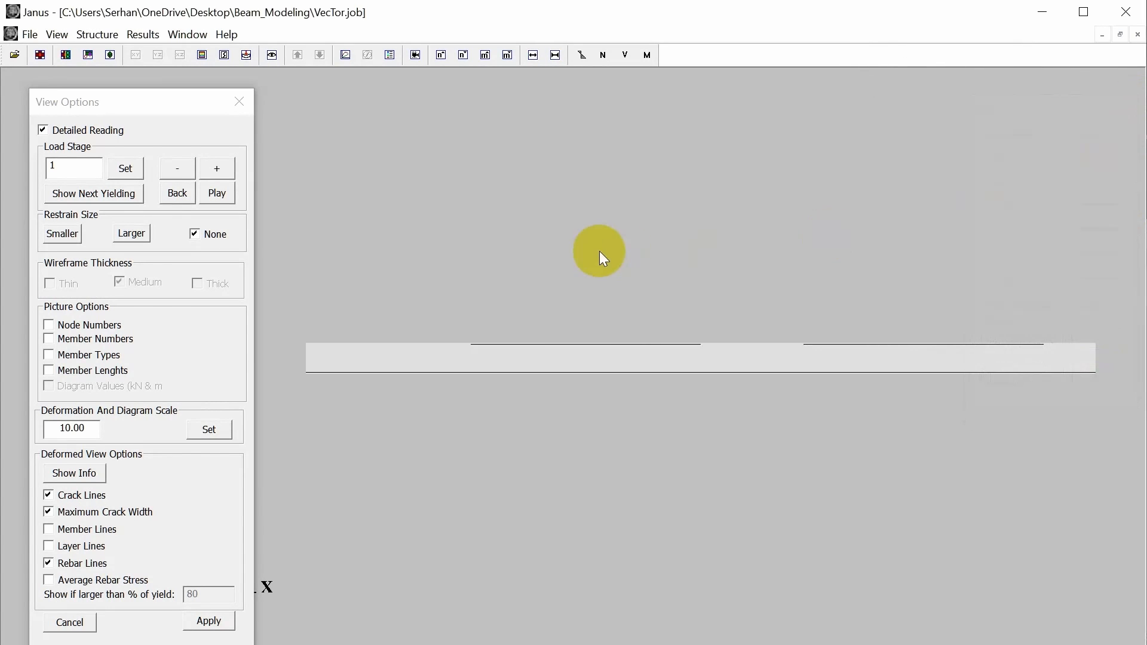
Step back and forth through load stages 2 to 5 to examine where the beam starts cracking.
left_click(215, 174)
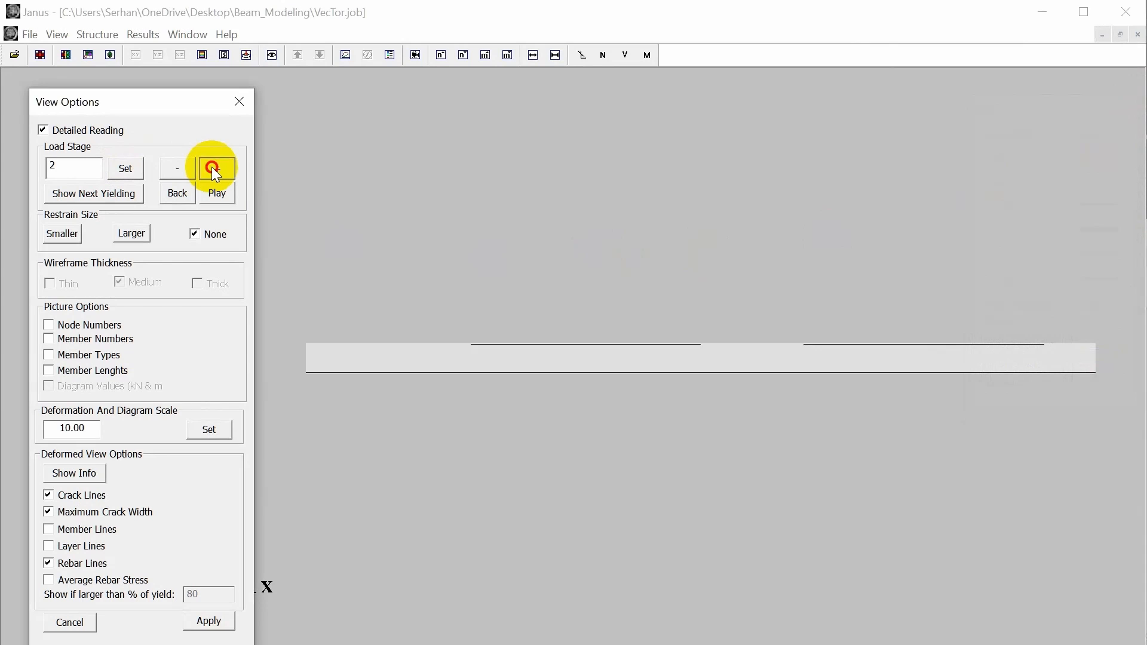
left_click(176, 172)
left_click(173, 168)
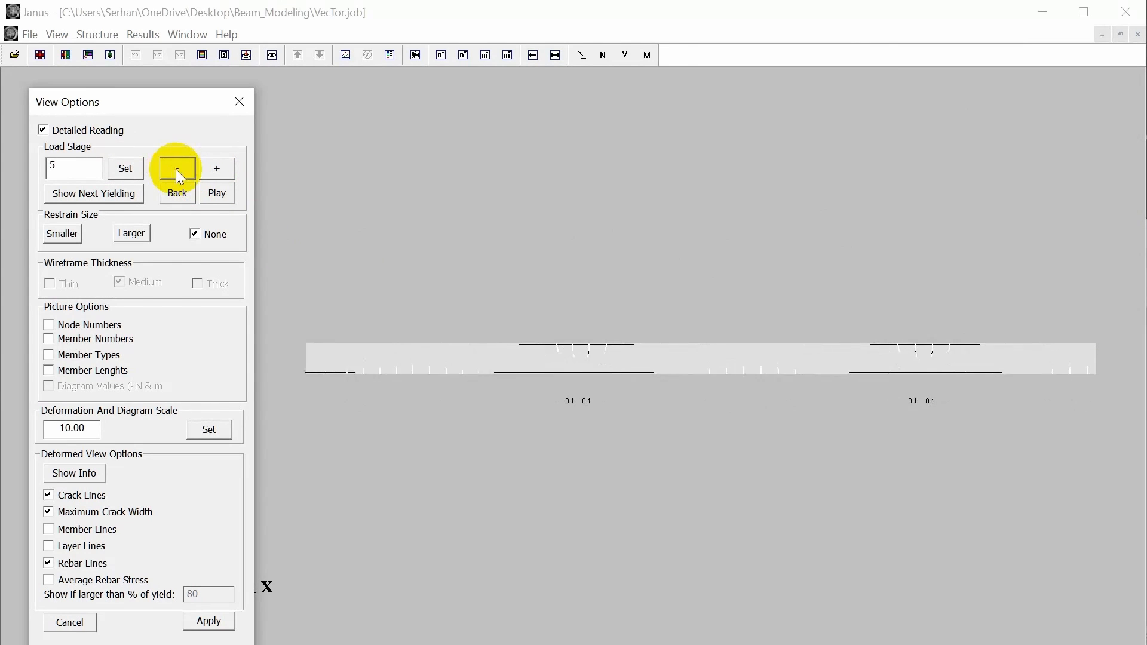
scroll(446, 307, "up", 4)
scroll(446, 307, "down", 3)
scroll(446, 307, "up", 3)
left_click(177, 168)
left_click(177, 168)
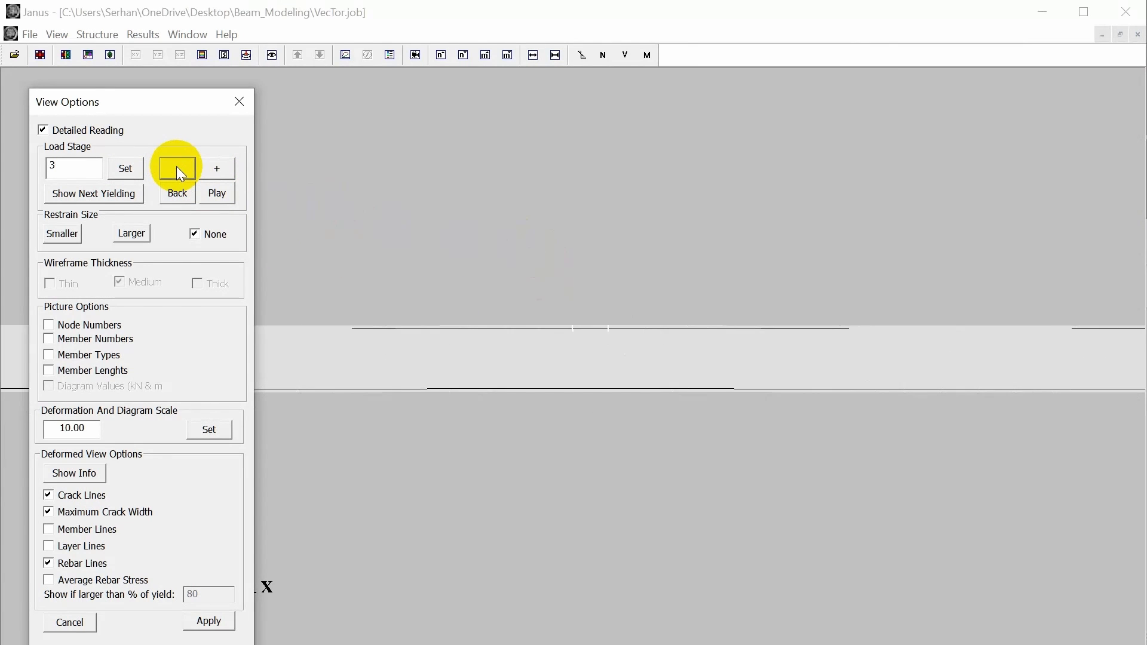
left_click(177, 168)
left_click(219, 173)
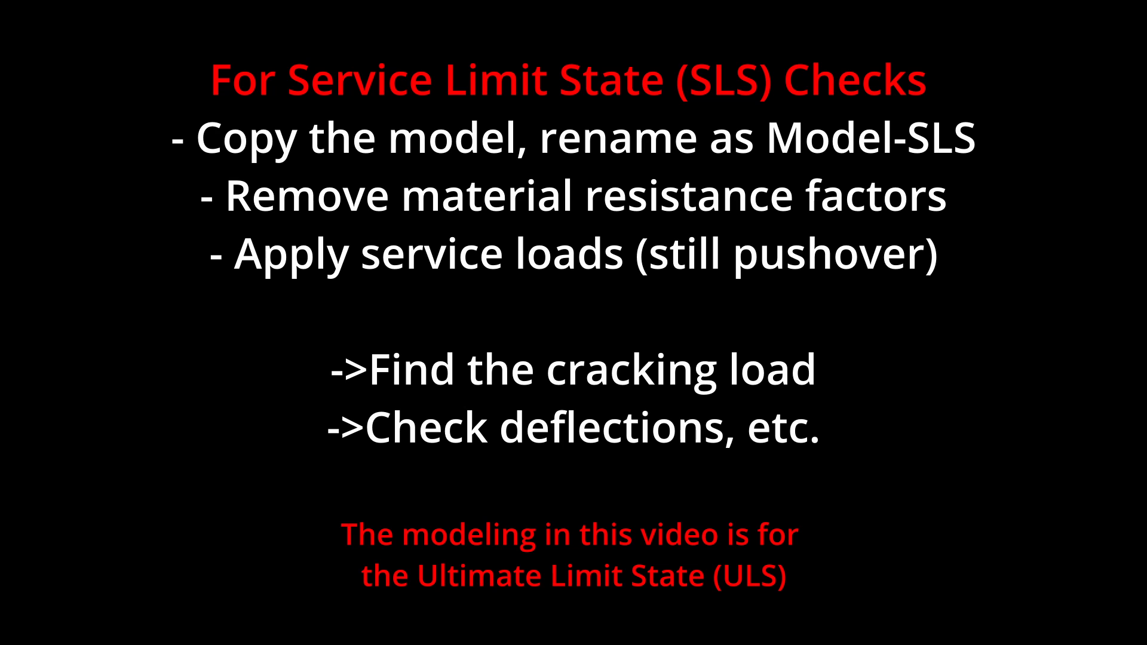
Advance to load stage 10 and compare its cracks around the supports with those of stage 9.
left_click(232, 167)
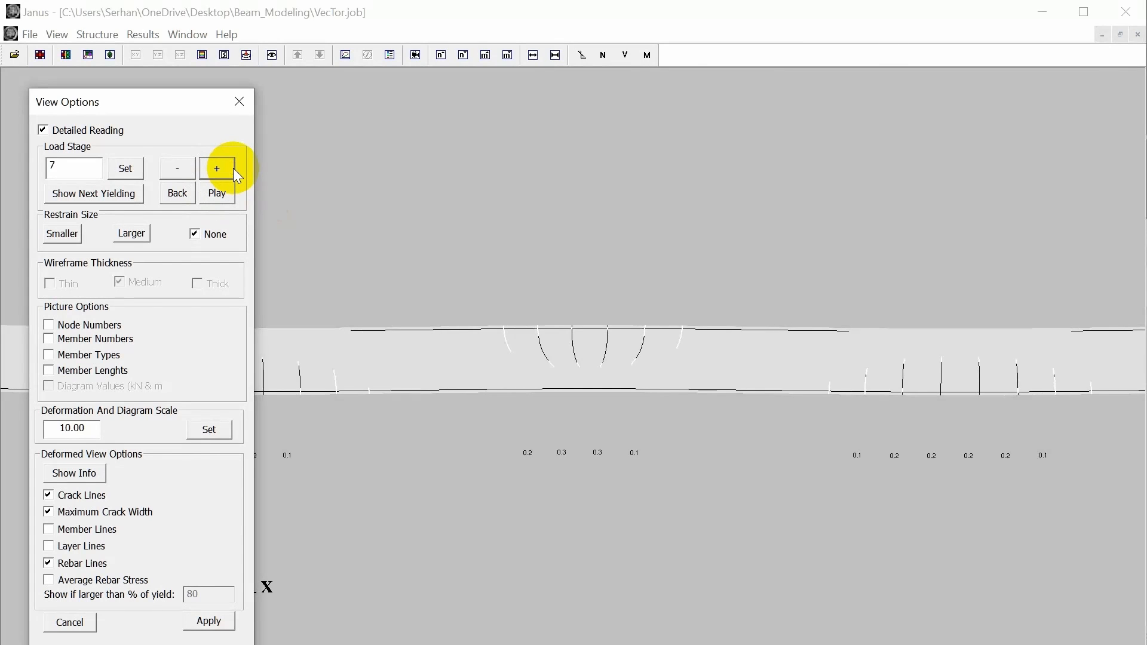
left_click(232, 167)
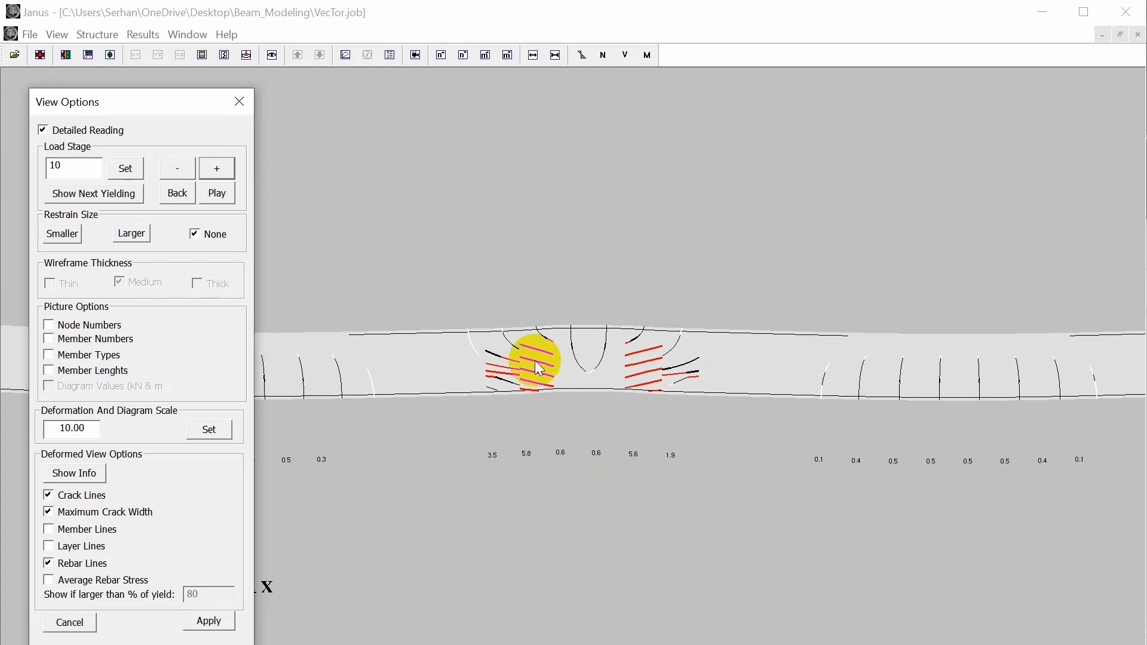
scroll(586, 275, "down", 3)
scroll(584, 271, "up", 1)
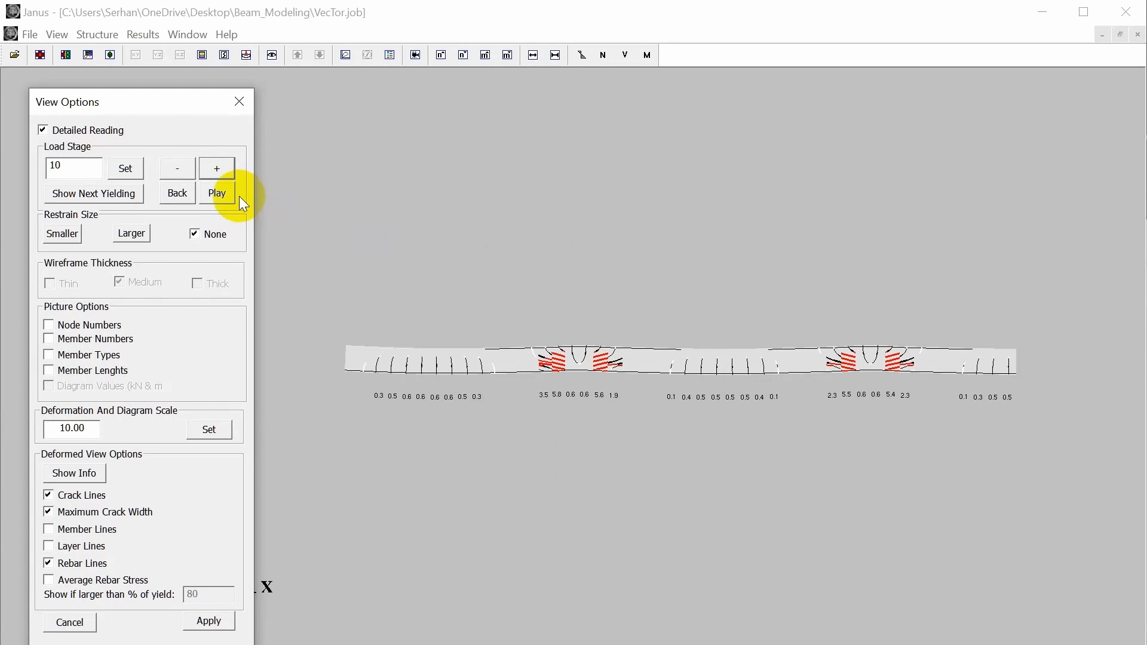
left_click(216, 167)
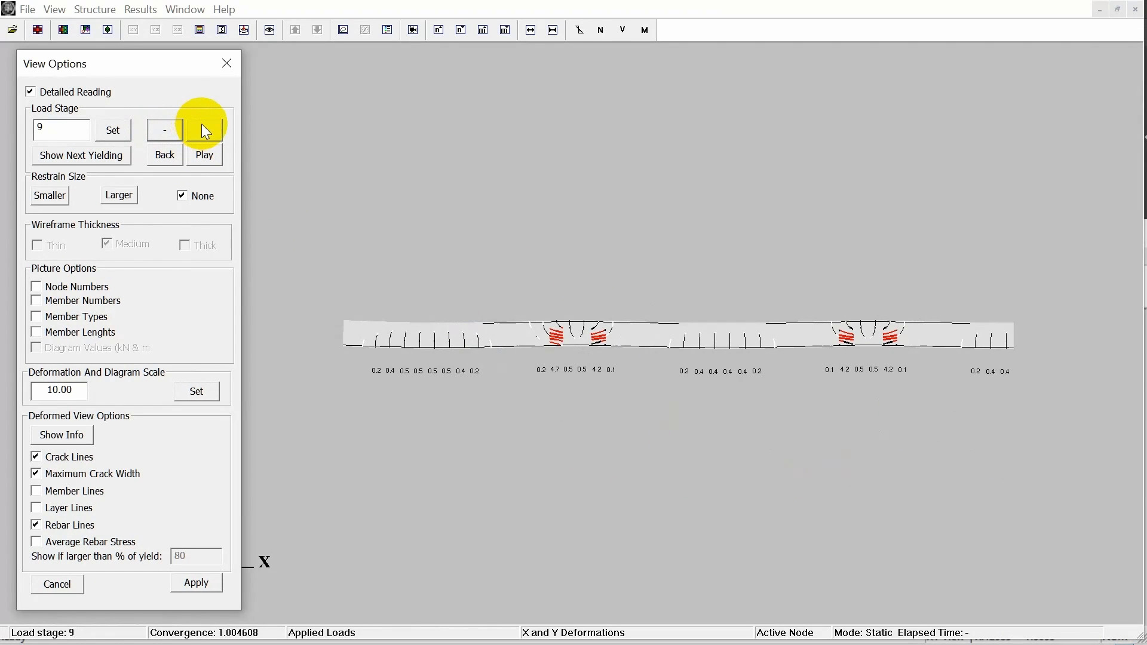
left_click(210, 130)
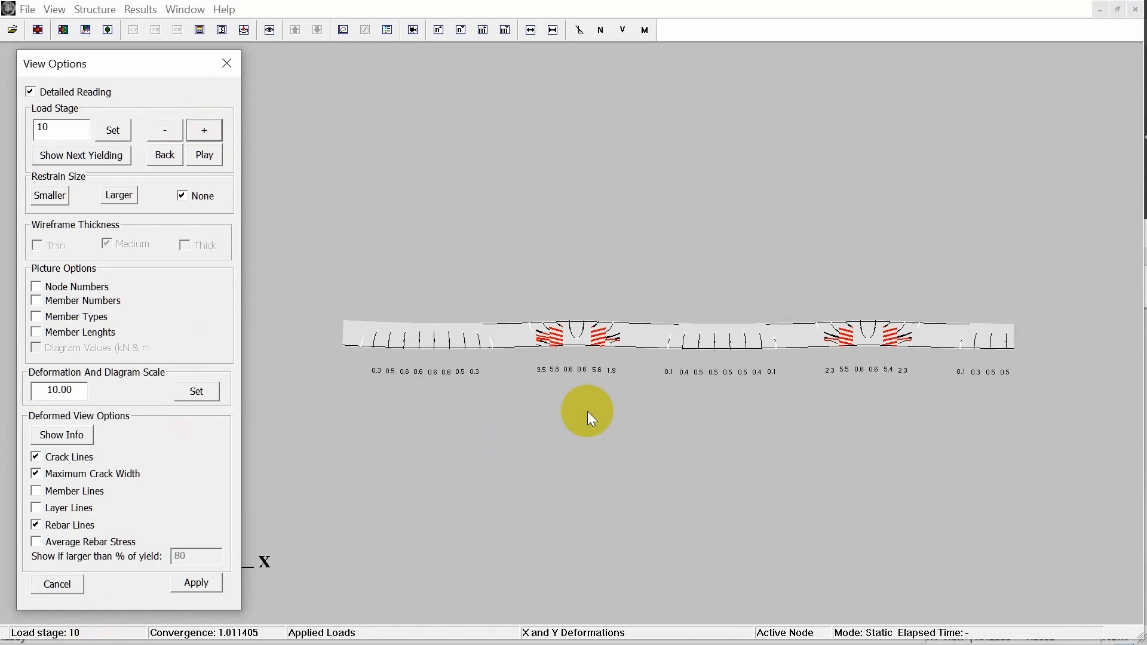
scroll(564, 315, "up", 1)
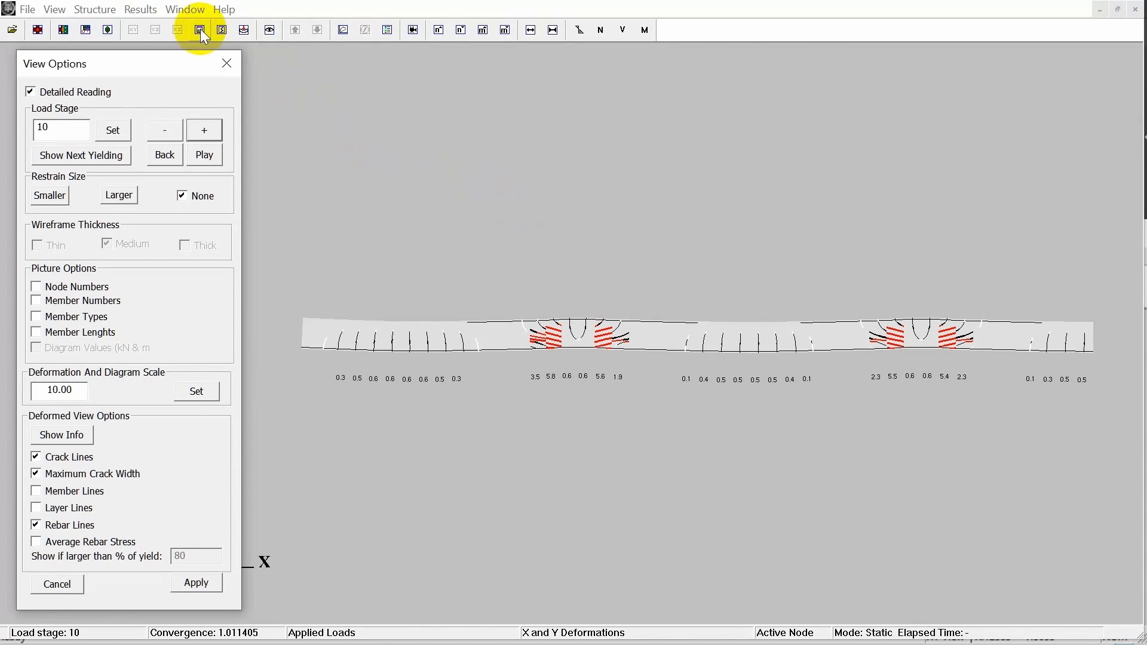
Display the average stress fs of the Direction 1 reinforcement and examine layer 1 along the beam.
left_click(100, 12)
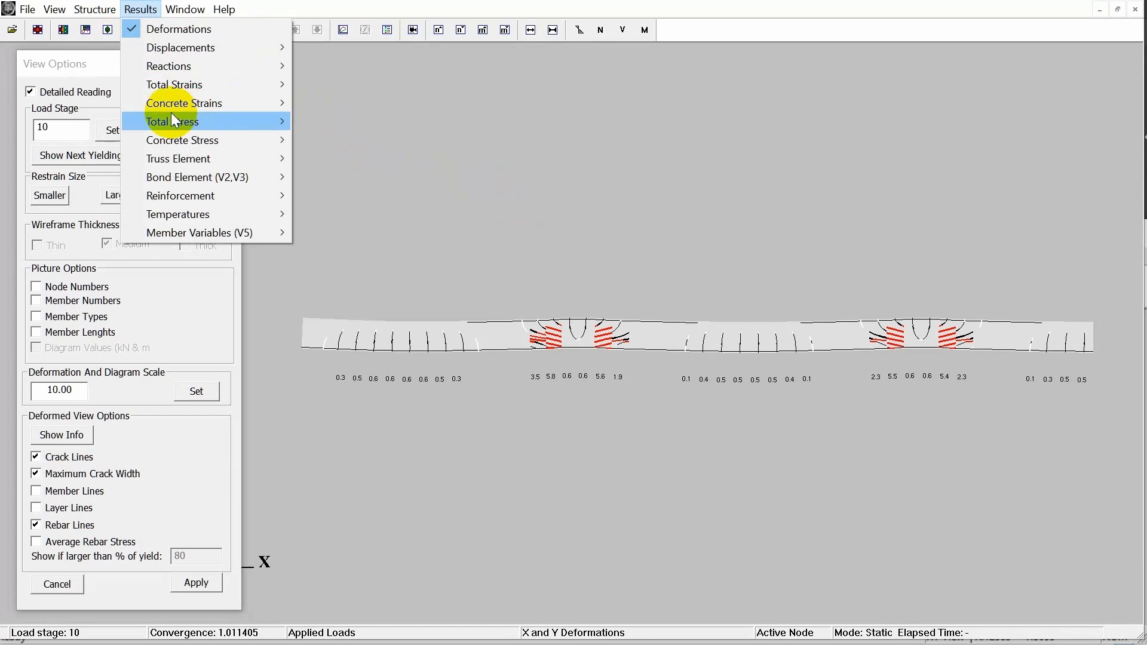
mouse_move(198, 199)
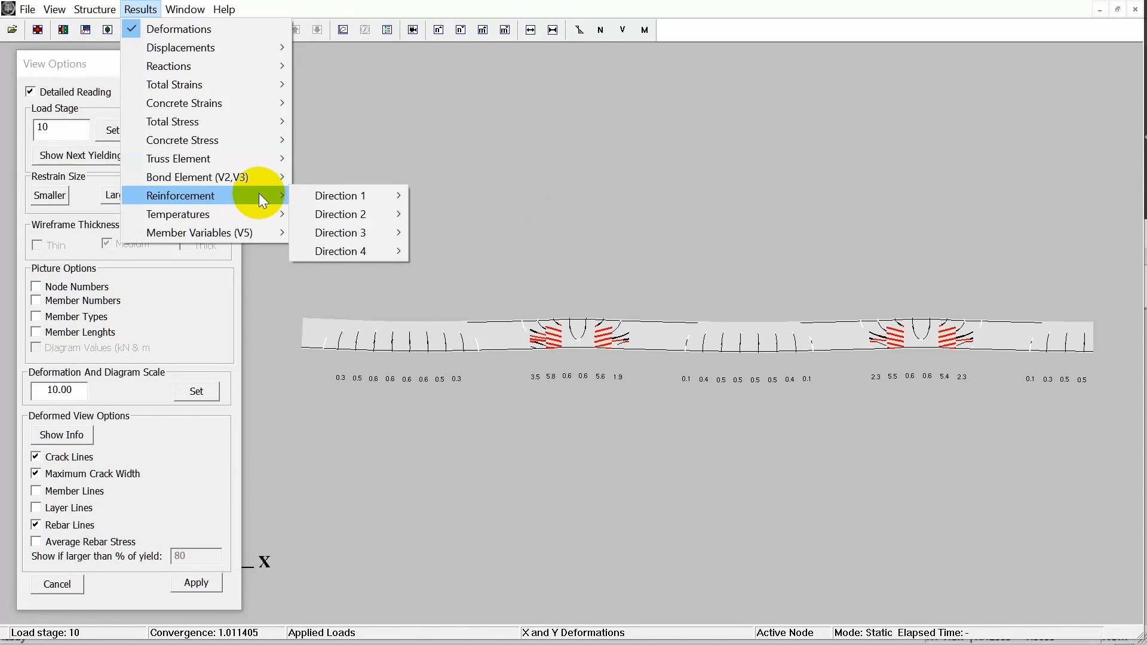
mouse_move(350, 199)
mouse_move(449, 213)
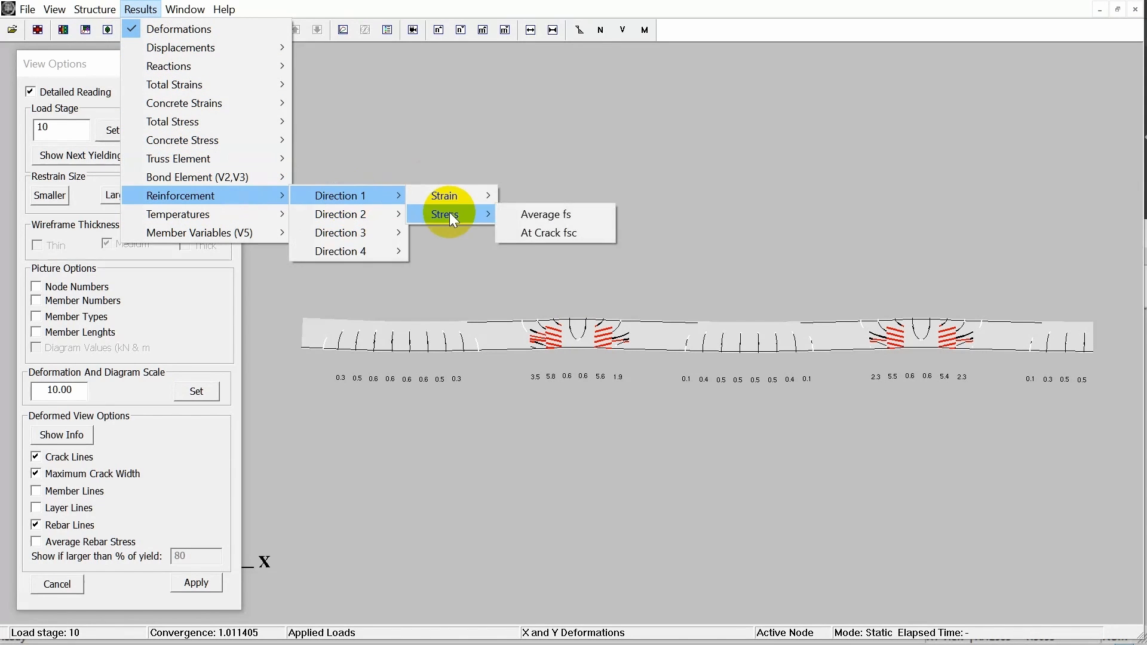
left_click(523, 215)
left_click_drag(260, 27, 242, 1)
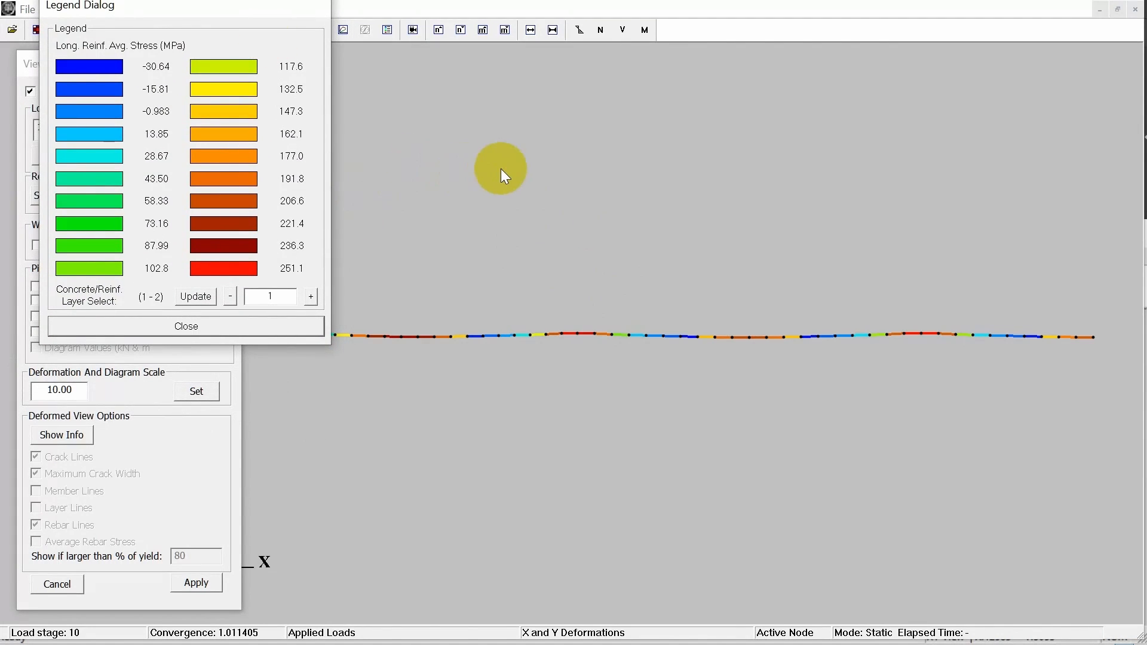
left_click_drag(620, 224, 620, 225)
scroll(620, 225, "up", 2)
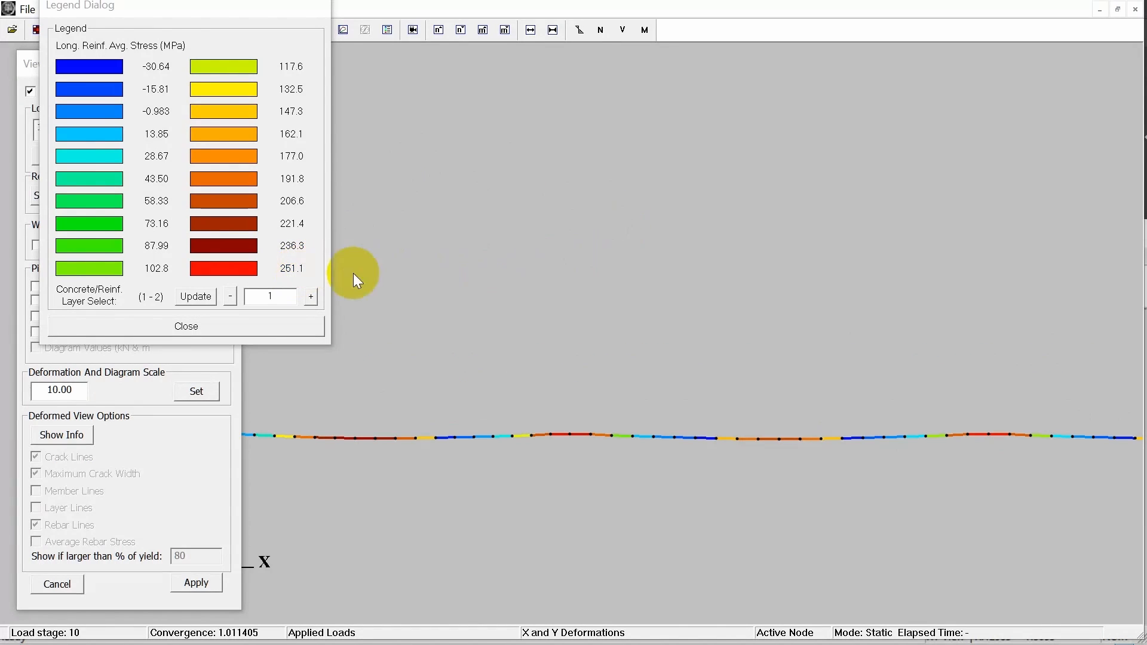
left_click_drag(425, 284, 428, 284)
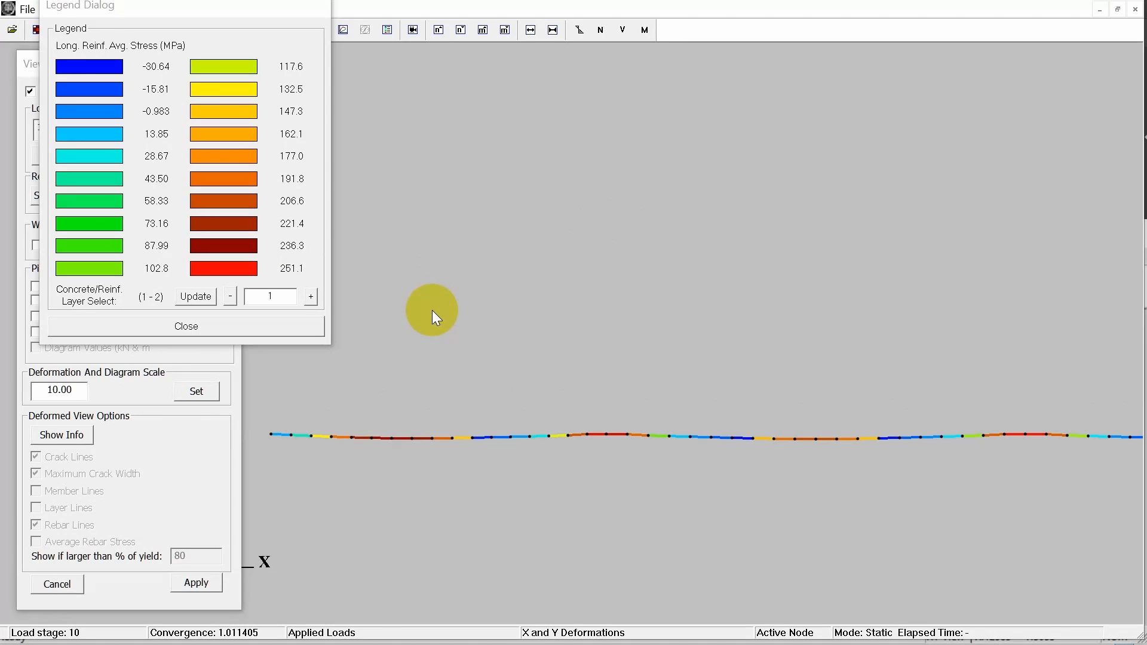
Check the factored material strengths in the Continous Beam PDF, and view the stresses of reinforcement layer 2 before closing the legend.
key("alt+Tab")
scroll(724, 181, "up", 3)
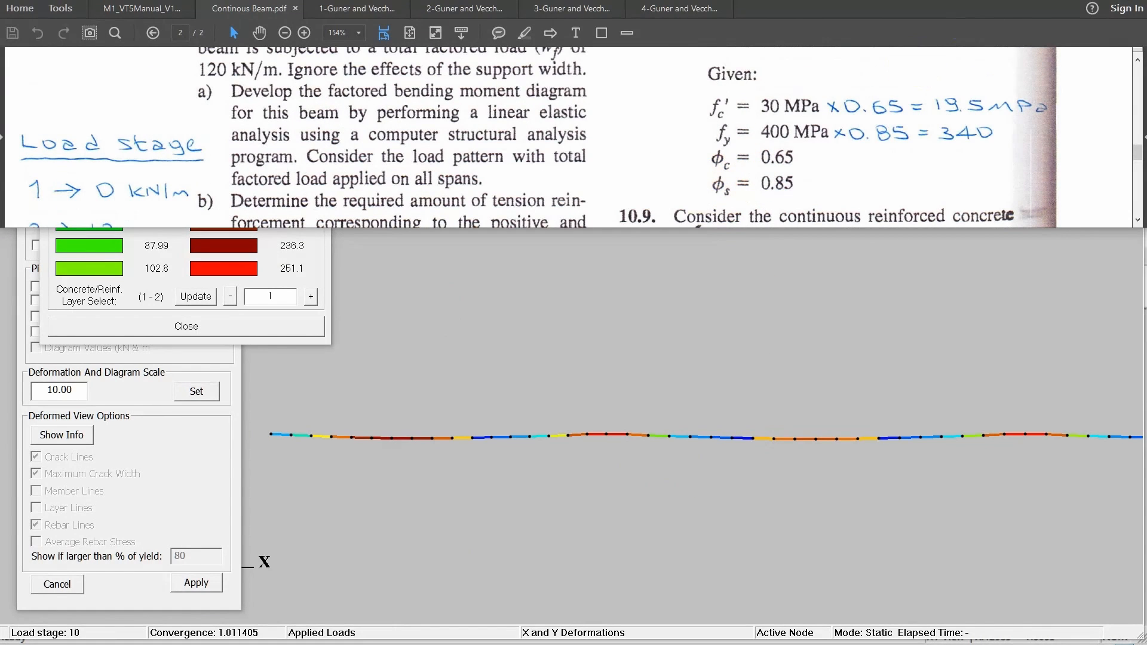
left_click(310, 297)
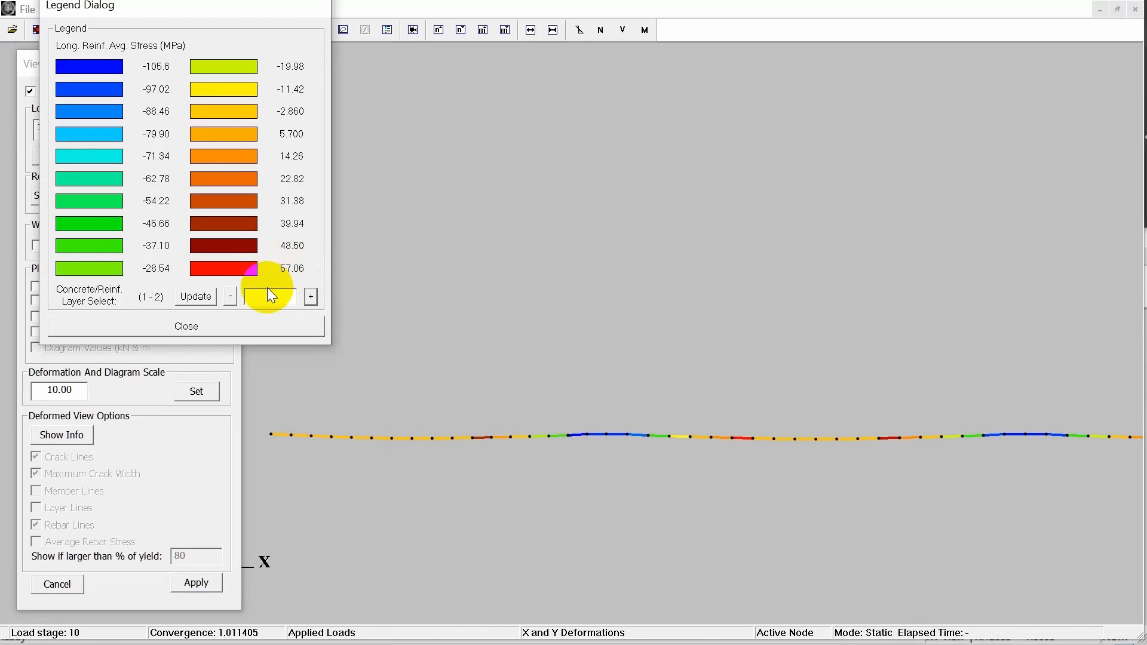
left_click(258, 329)
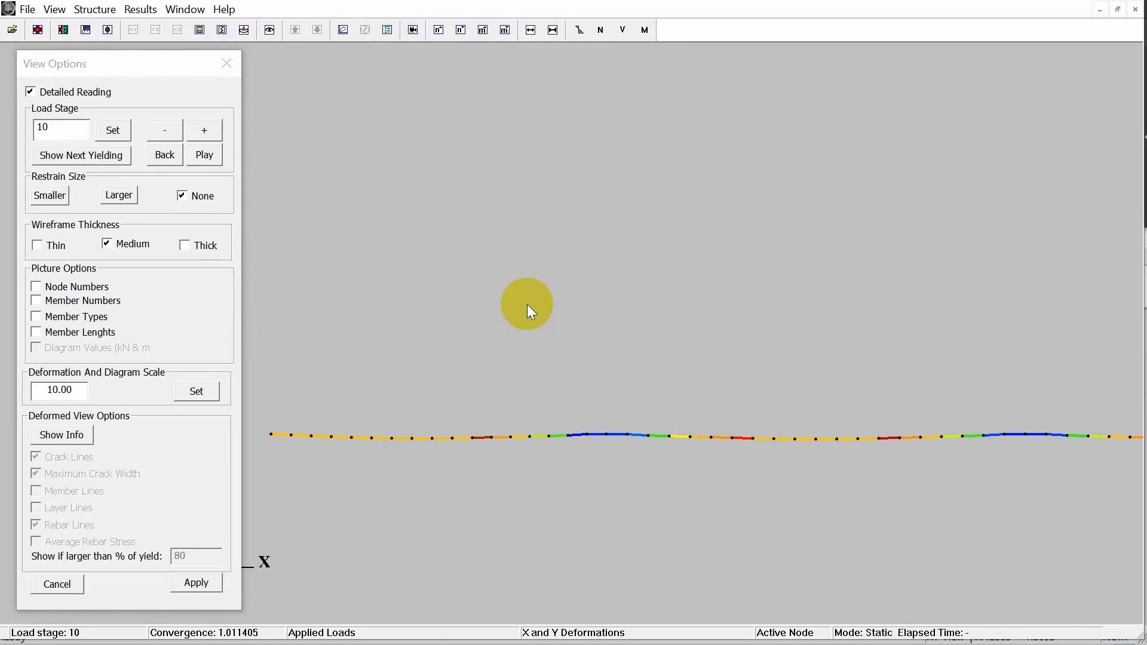
Display the concrete stress fc2 contours near an interior support and turn on Member Lines and Layer Lines.
left_click(140, 9)
mouse_move(170, 137)
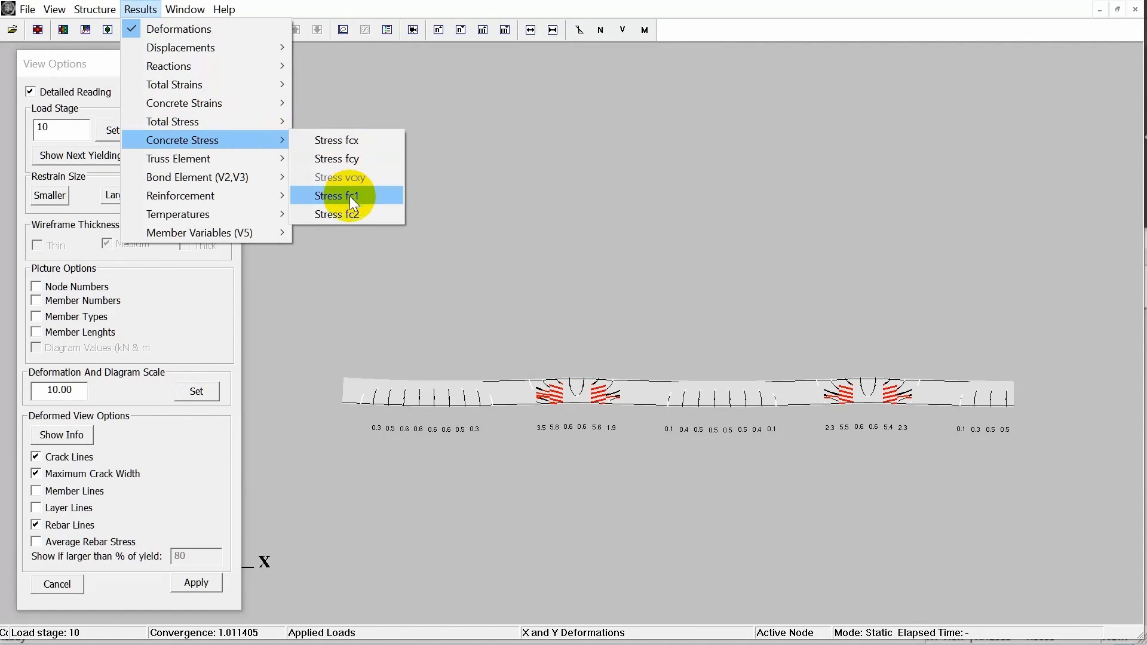
left_click(362, 218)
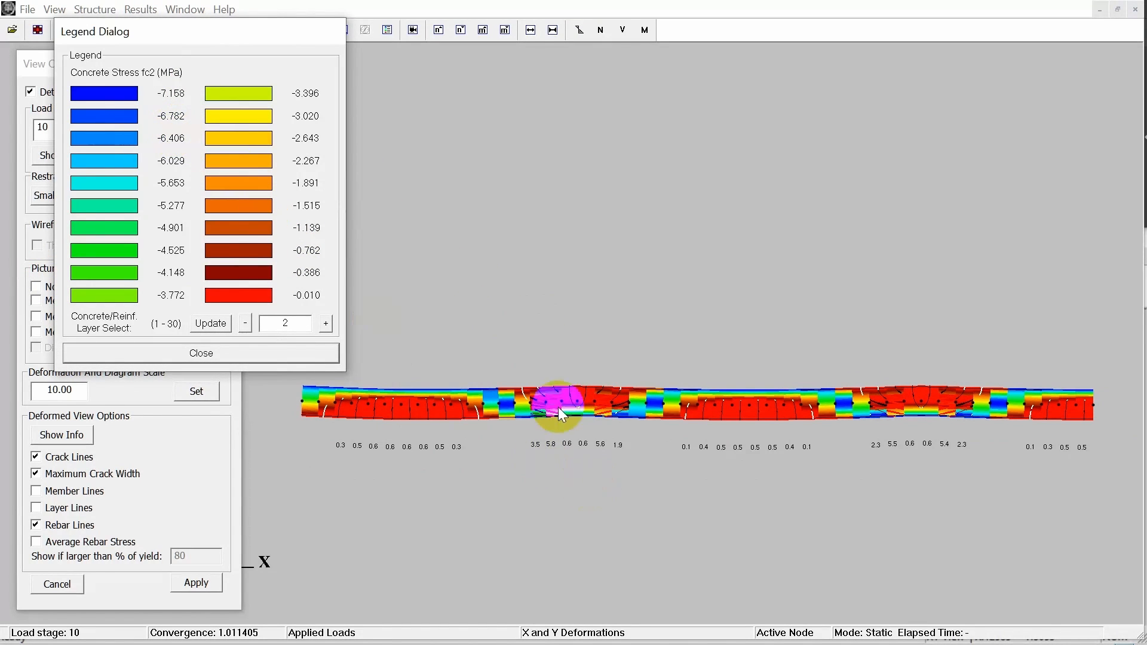
scroll(592, 408, "up", 3)
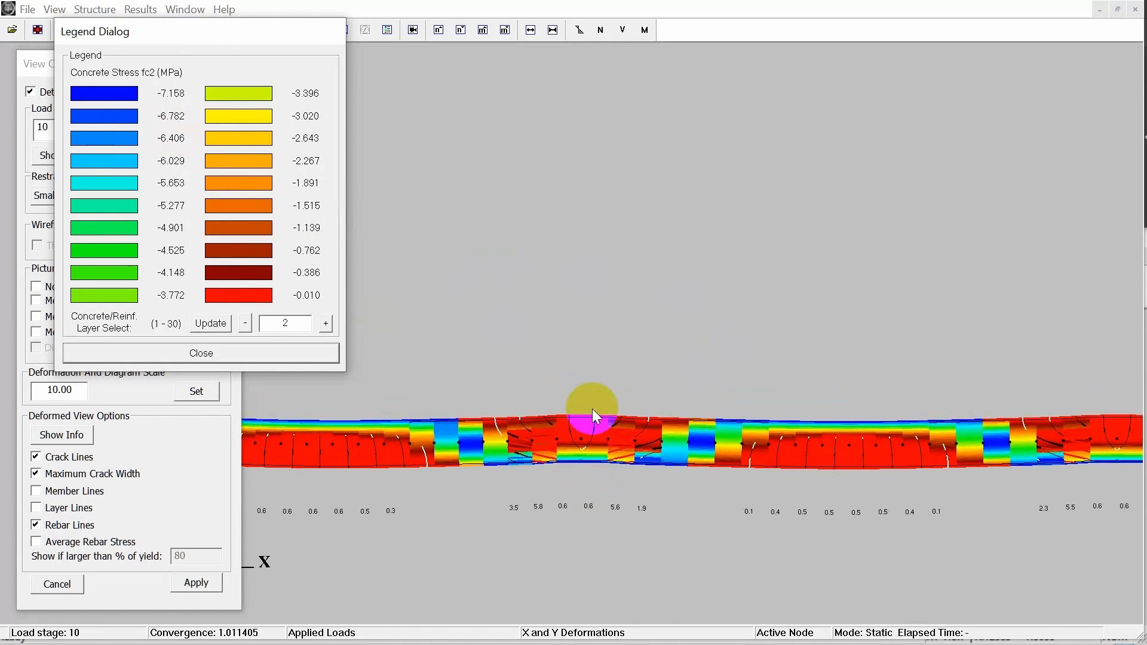
left_click_drag(607, 483, 613, 478)
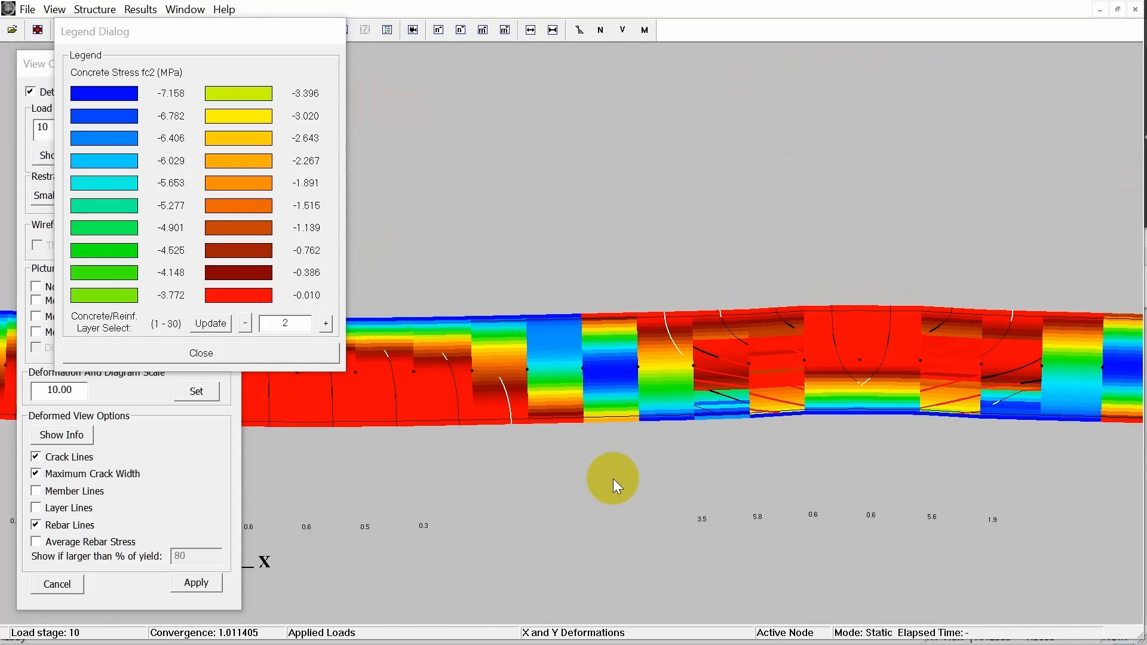
left_click(36, 491)
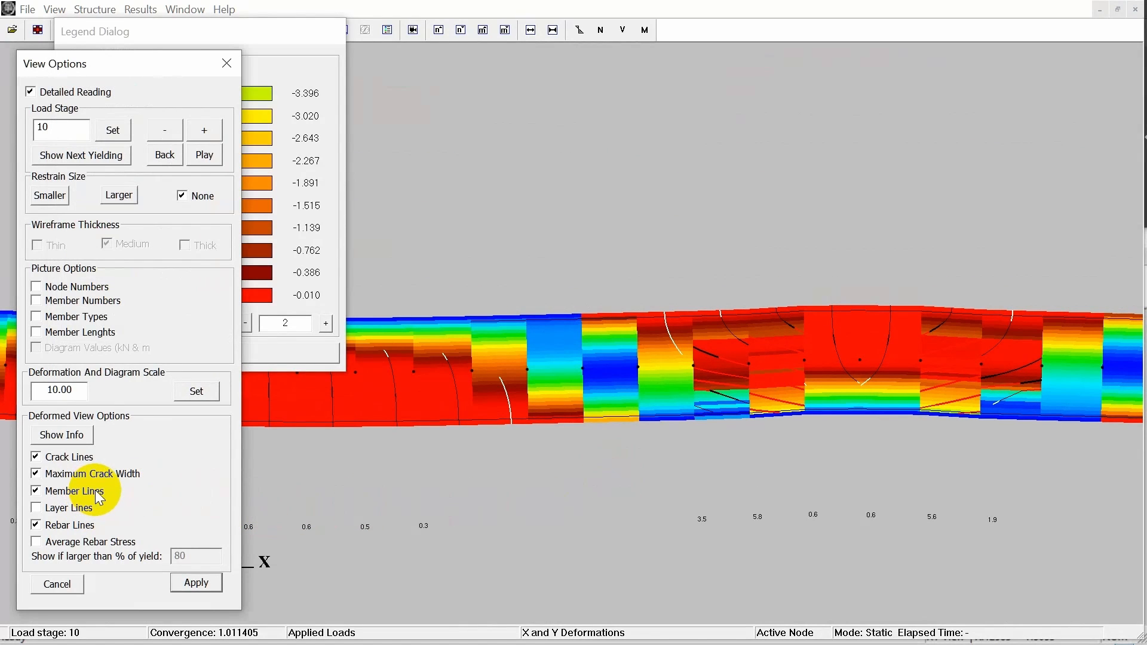
left_click(79, 512)
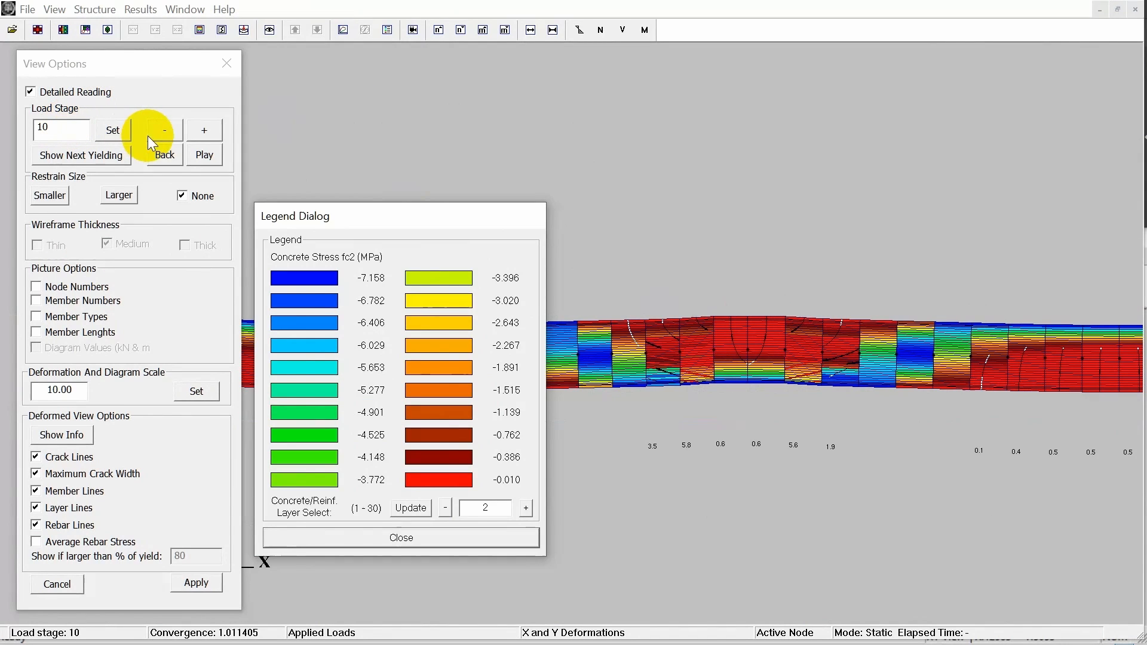
Step the fc2 contours back to load stage 8 and forward to stage 9 to compare the stresses.
left_click(162, 132)
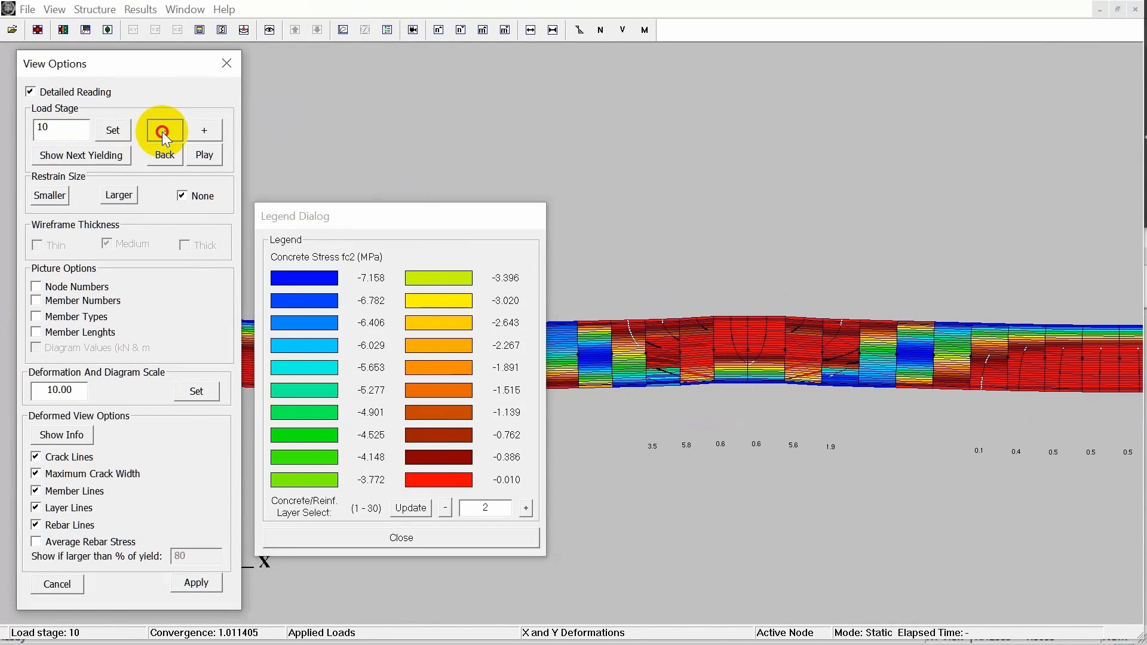
left_click(171, 134)
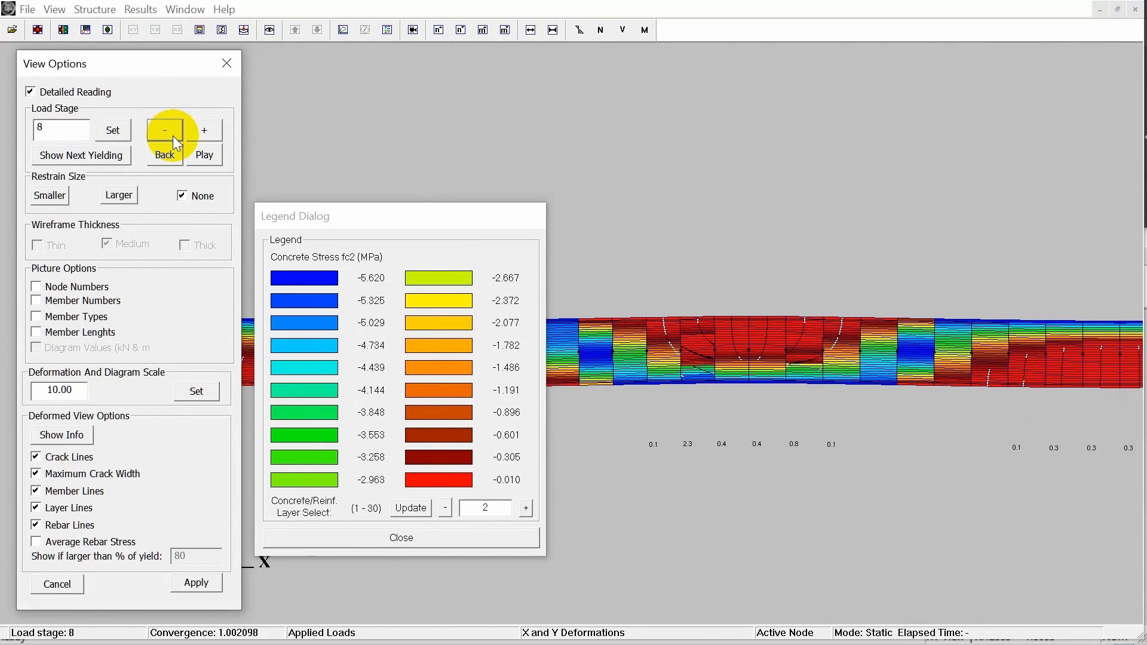
left_click(221, 130)
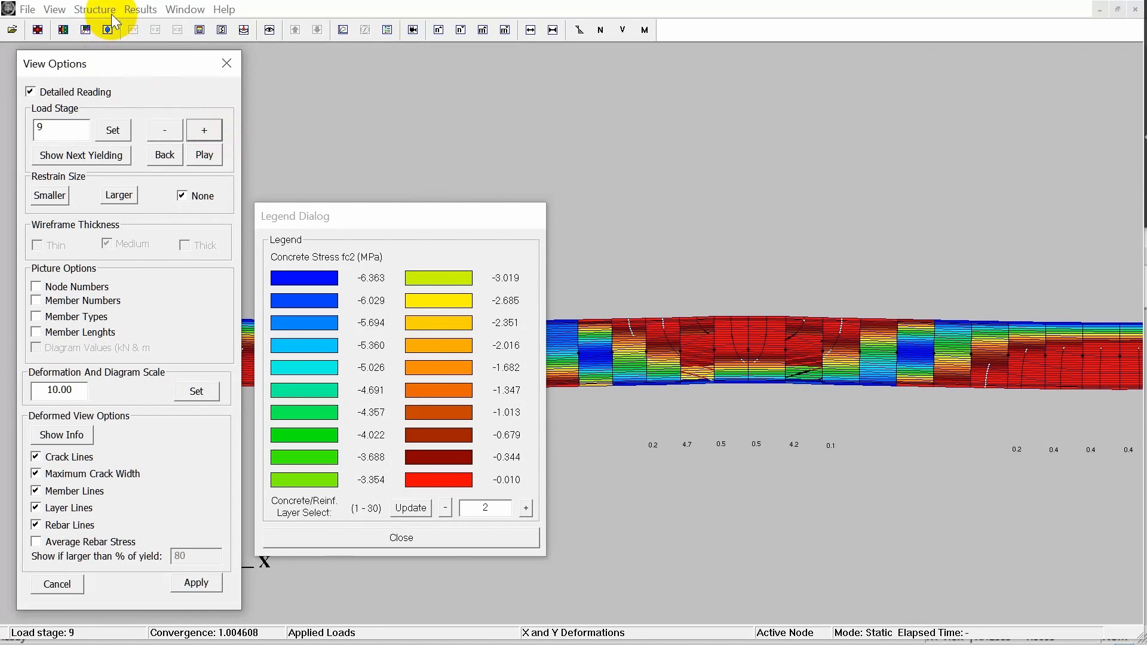
Display the concrete stress fc1 contours along the beam at load stage 9.
left_click(141, 9)
mouse_move(220, 142)
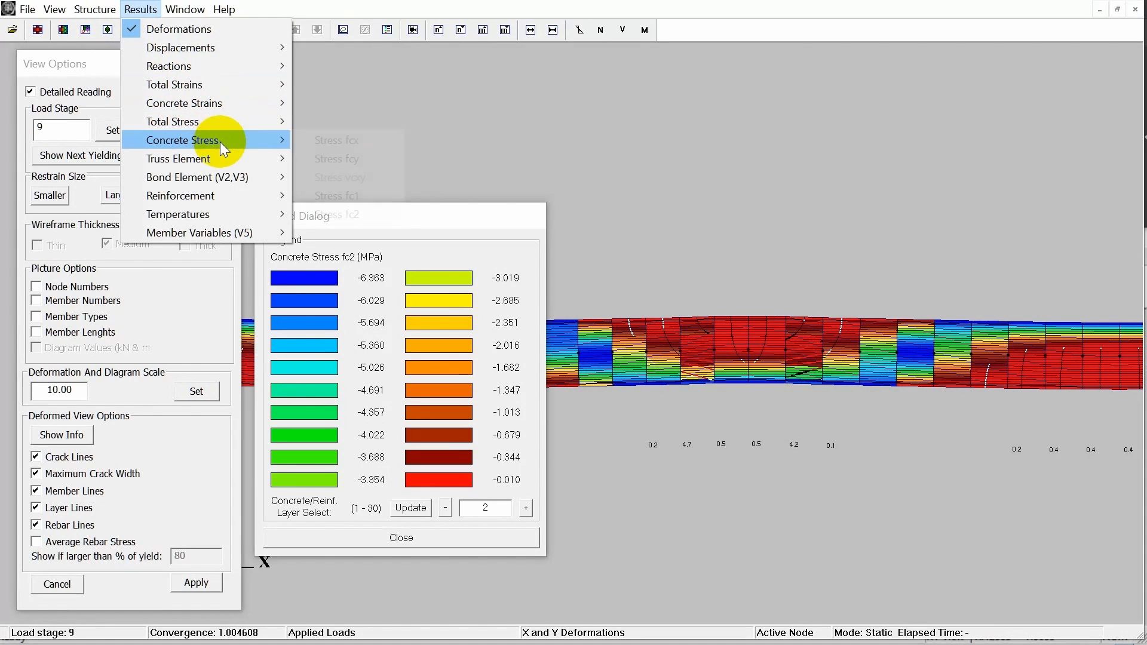
left_click(338, 197)
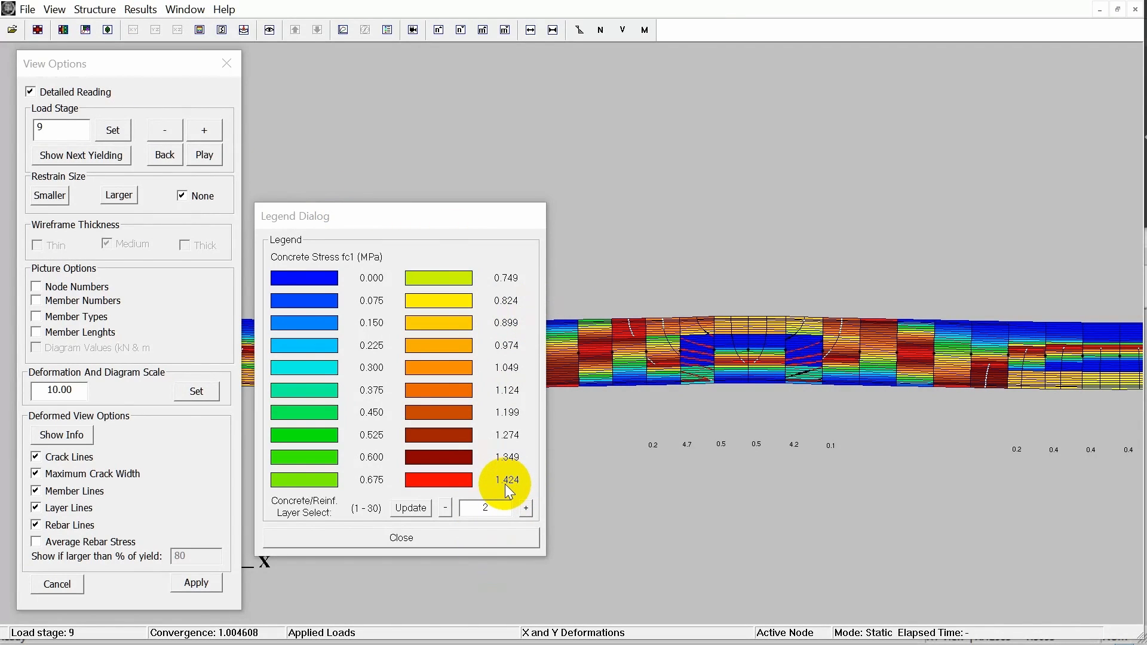
Display the vertical displacements dy of the beam and move the legend clear of the beam line.
left_click(141, 9)
mouse_move(285, 47)
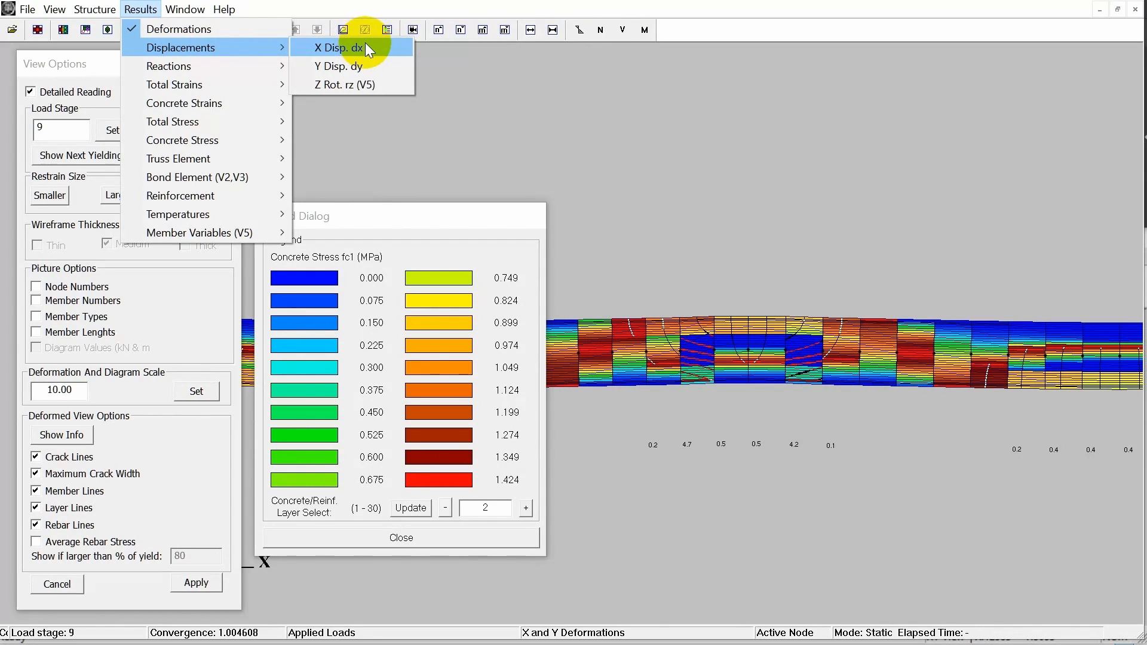
left_click(371, 61)
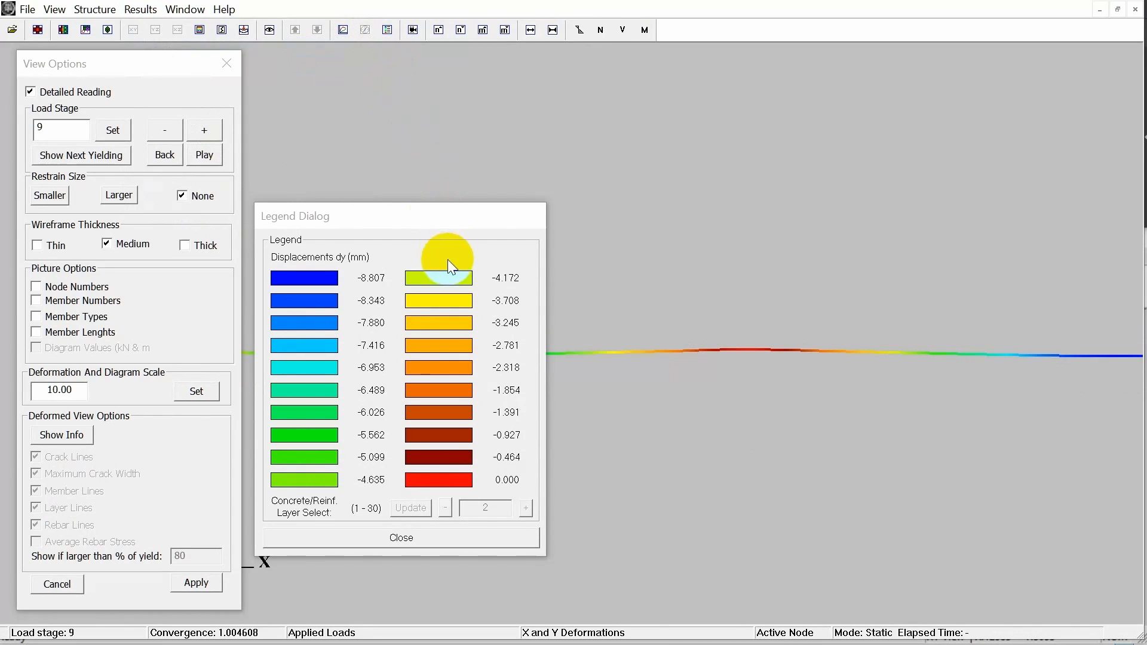
left_click_drag(423, 222, 443, 159)
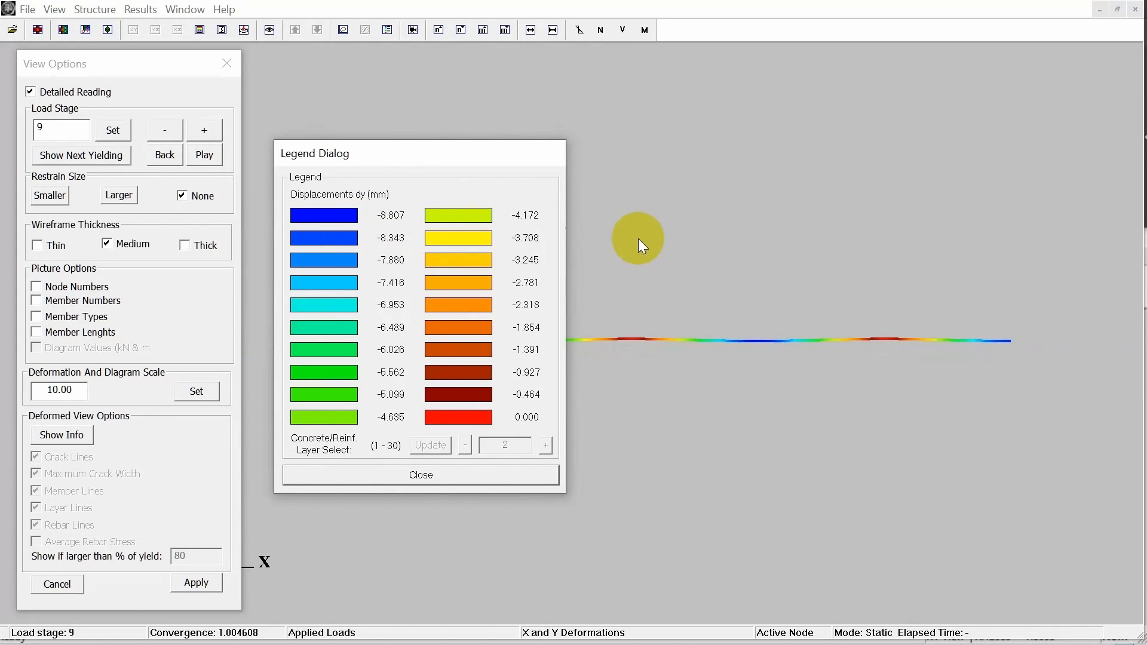
Display the bending moment diagram for the full modelled length of the beam.
left_click(644, 31)
scroll(679, 267, "up", 2)
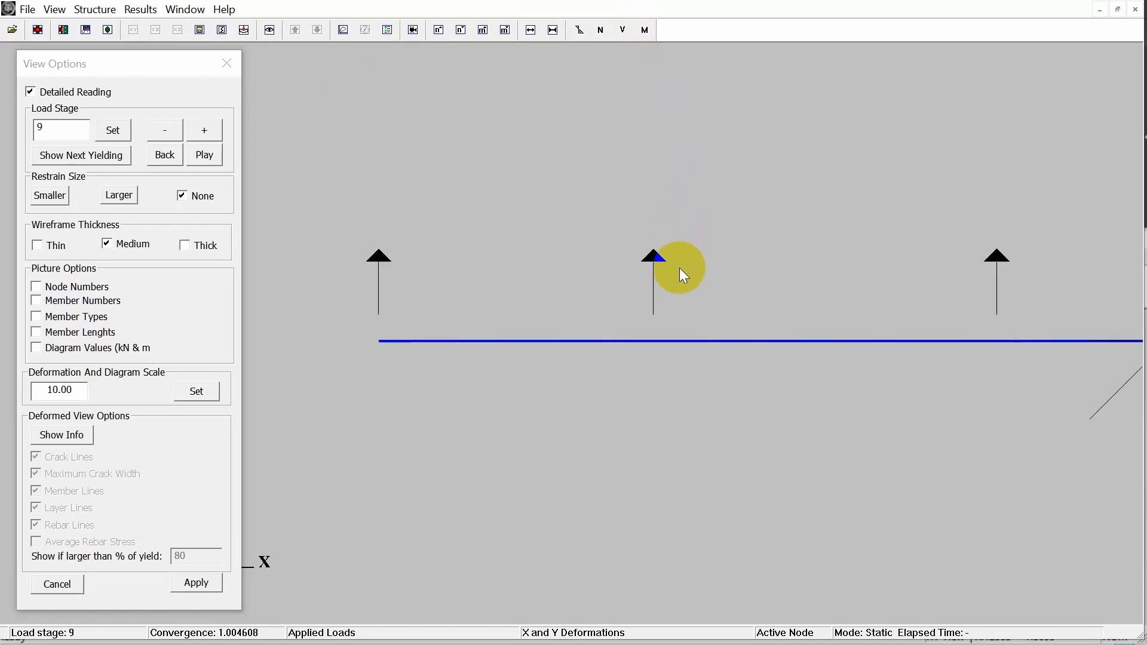
scroll(679, 268, "down", 1)
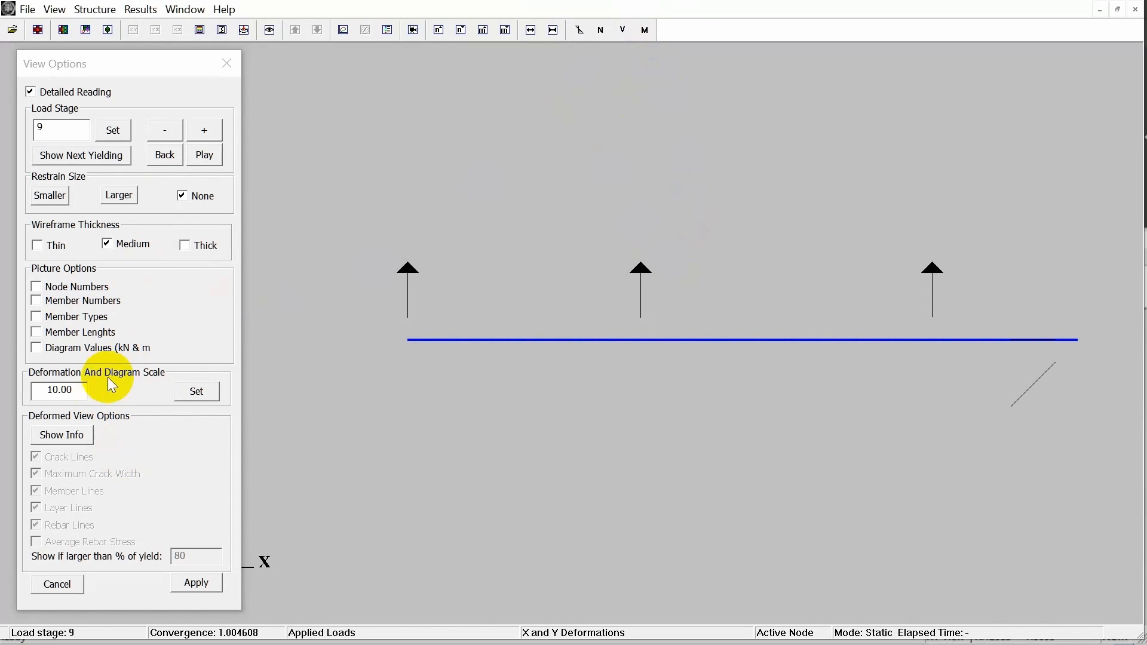
left_click(644, 30)
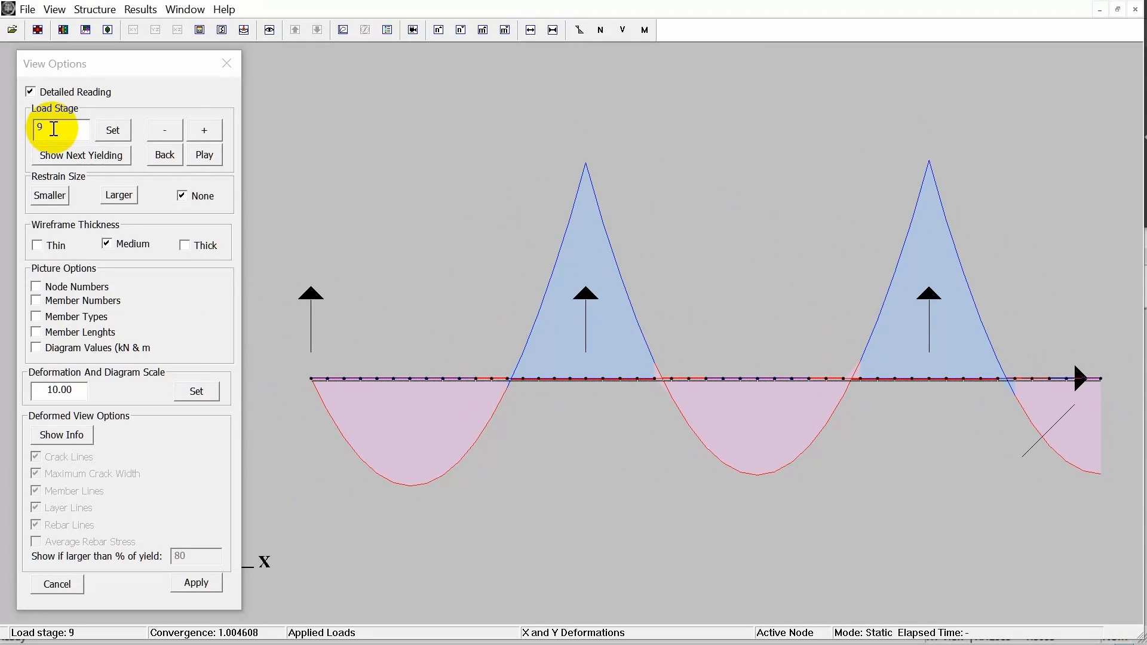
Step the moment diagram back to load stage 8, turn on Diagram Values, and examine the values around the first interior support.
left_click(176, 133)
left_click(200, 133)
left_click(177, 133)
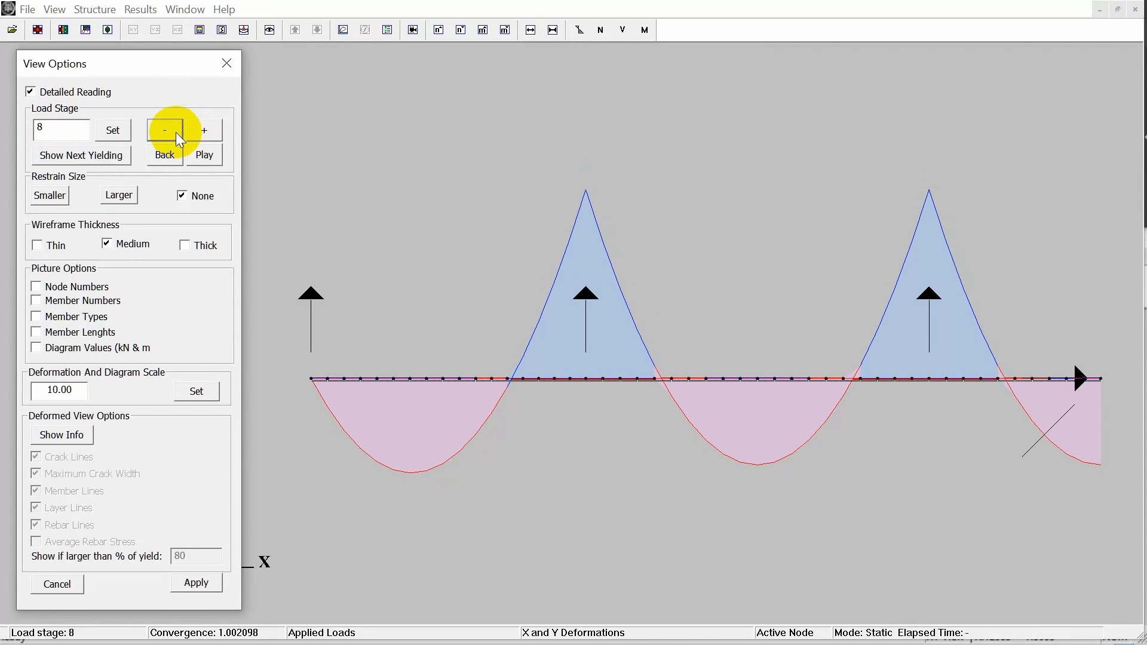
left_click(122, 348)
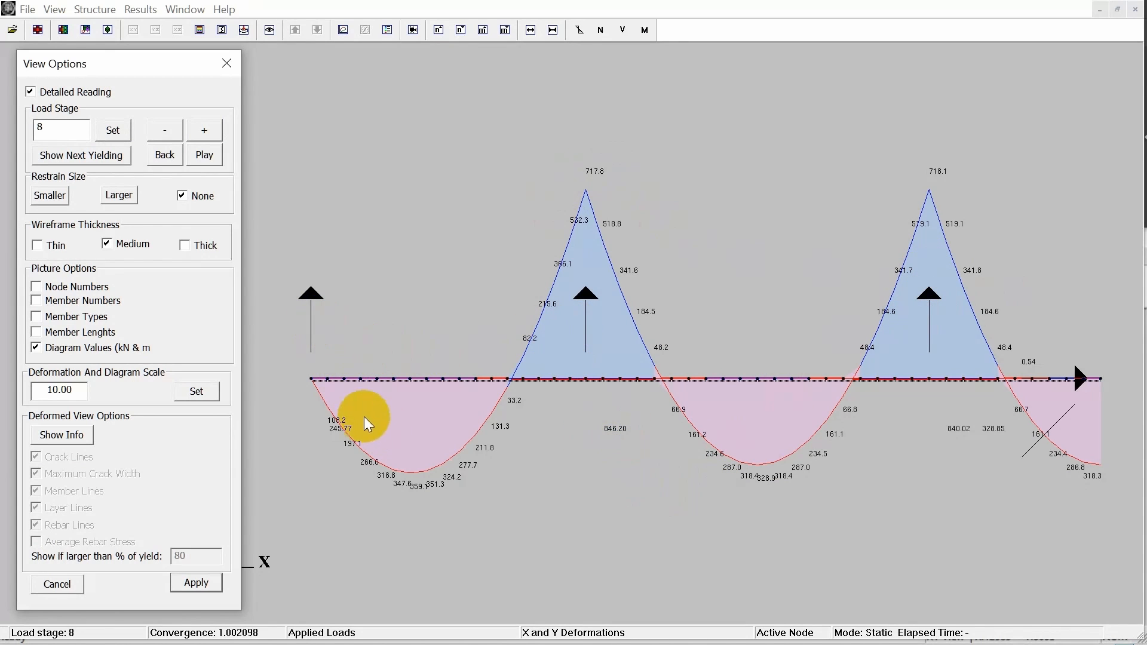
scroll(604, 442, "up", 2)
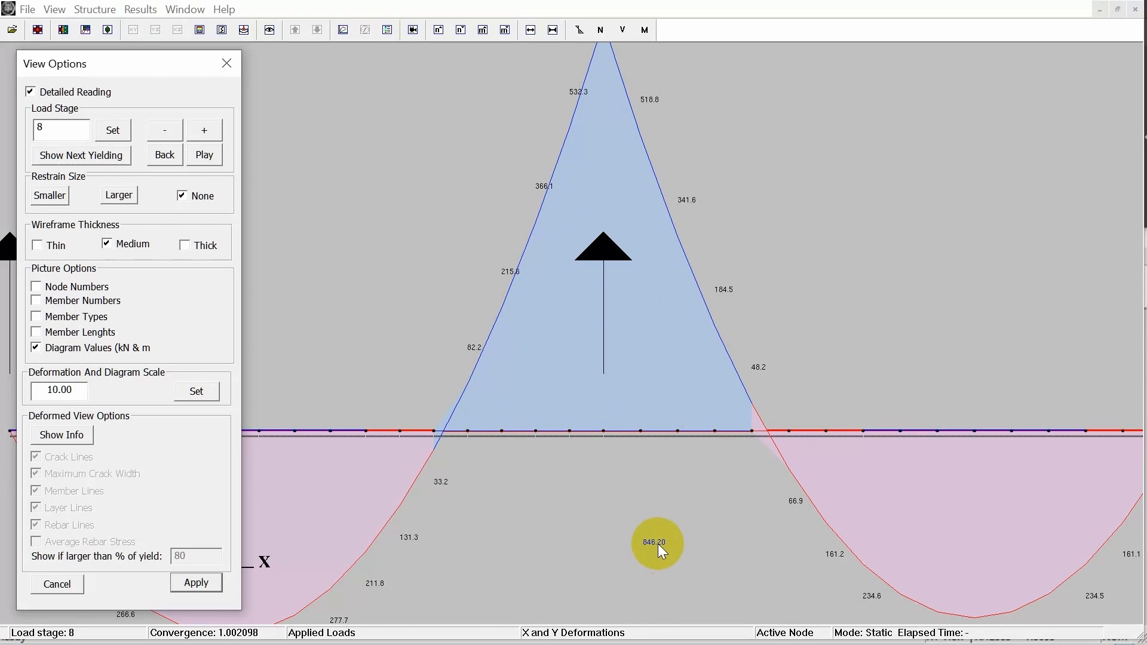
scroll(619, 467, "down", 3)
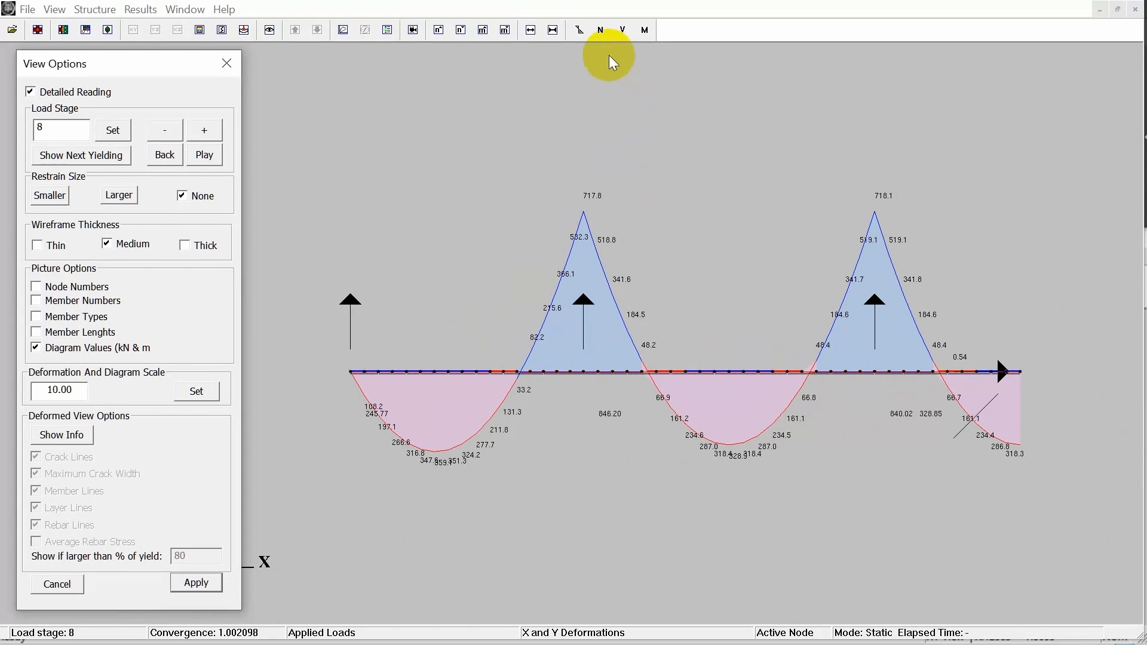
Display the shear force diagram, compare load stages from 6 up to 9, and switch to the axial force diagram.
left_click(616, 33)
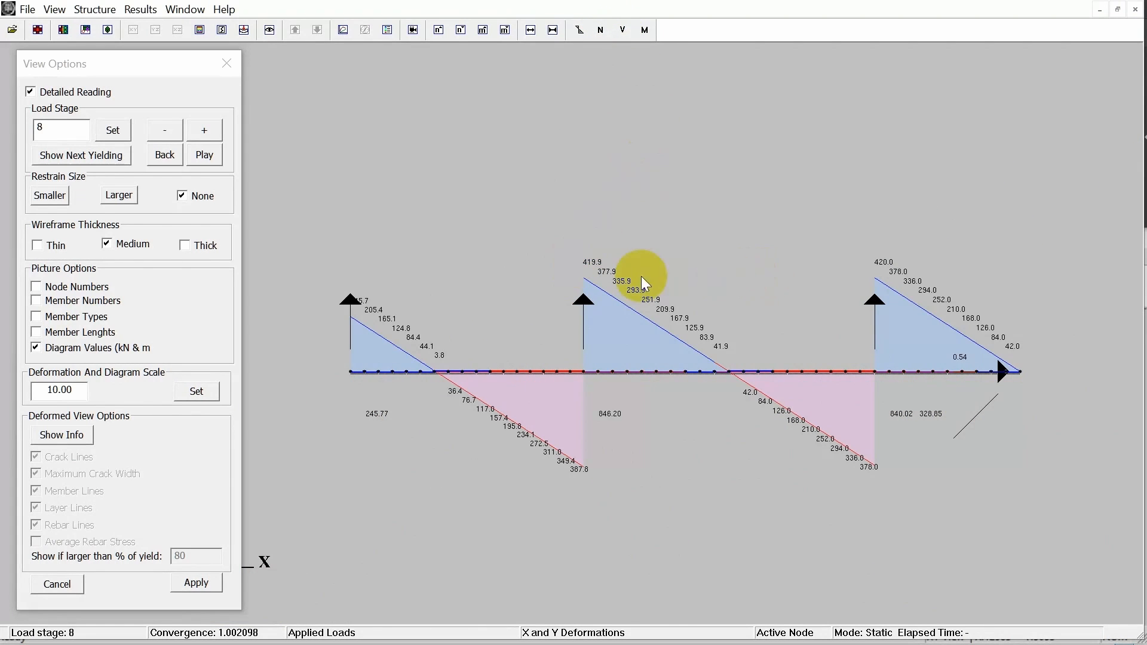
left_click(204, 124)
left_click(169, 124)
left_click(170, 125)
left_click(170, 124)
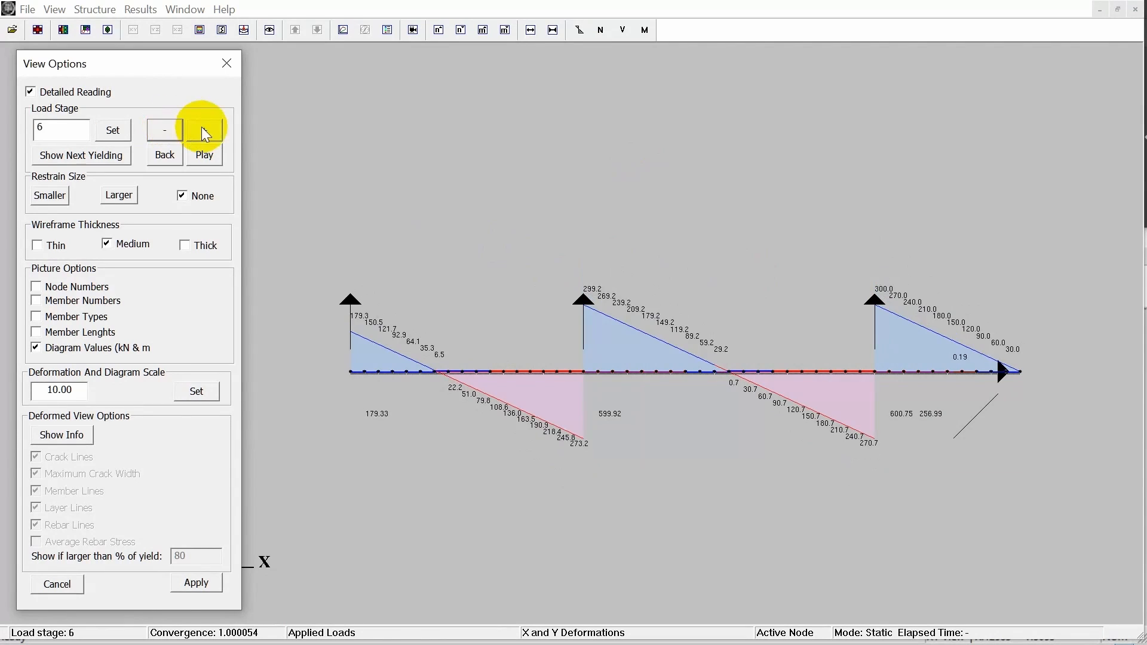
left_click(211, 126)
double_click(210, 127)
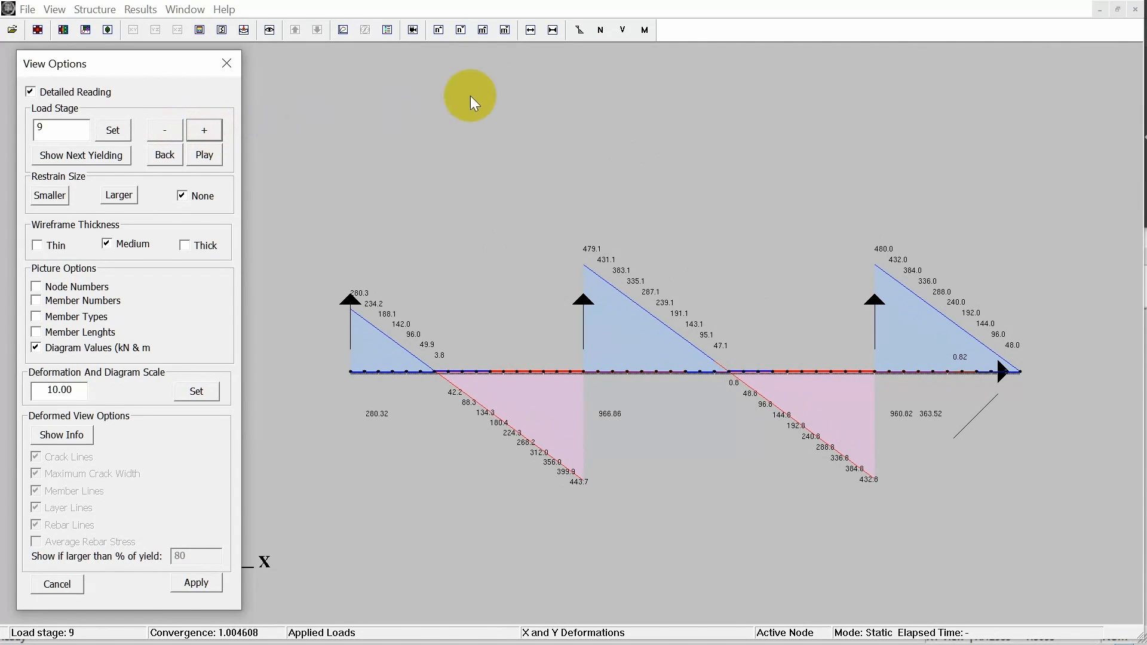
left_click(604, 36)
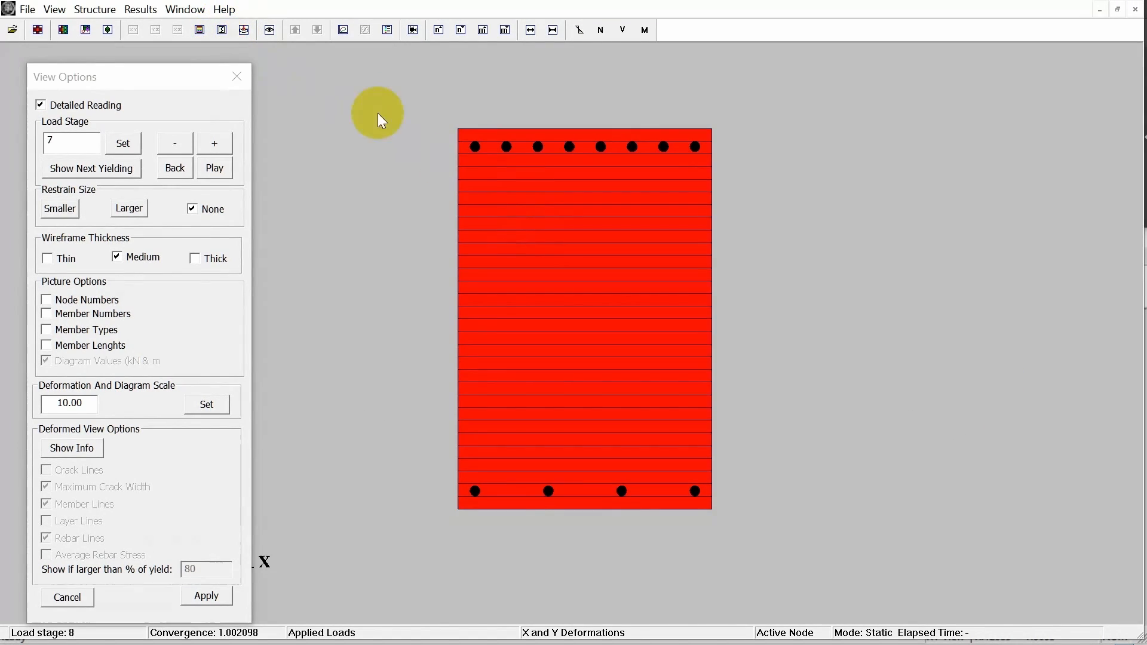
Display the concrete stress fc2 over the member cross section and move the legend beside the section.
left_click(141, 9)
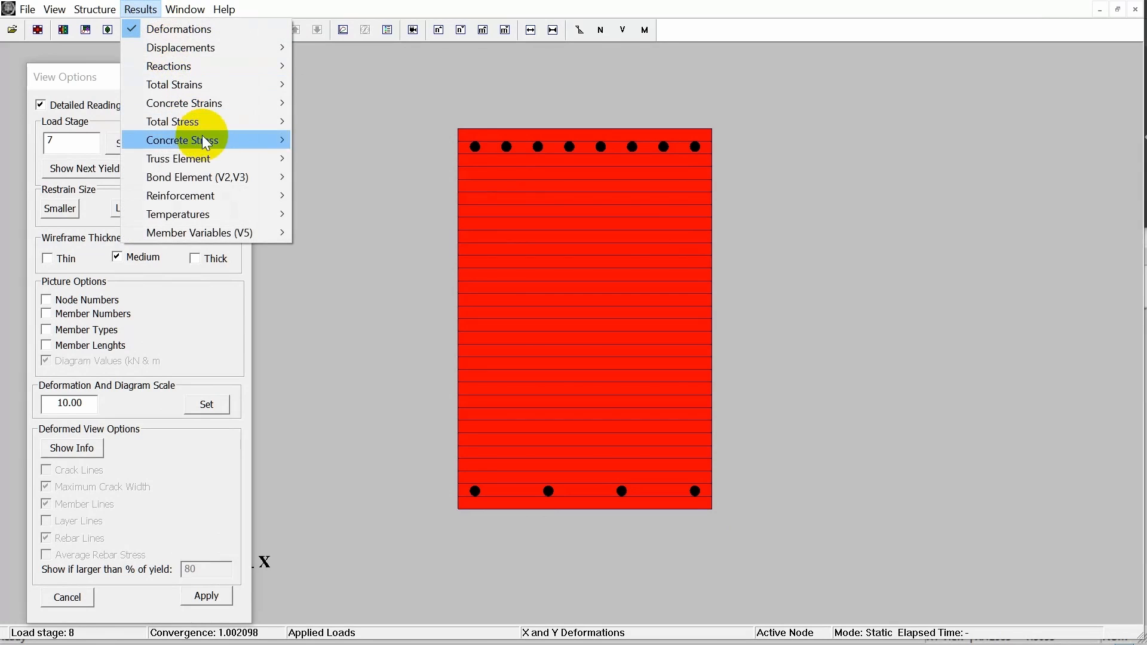
mouse_move(205, 137)
left_click(360, 221)
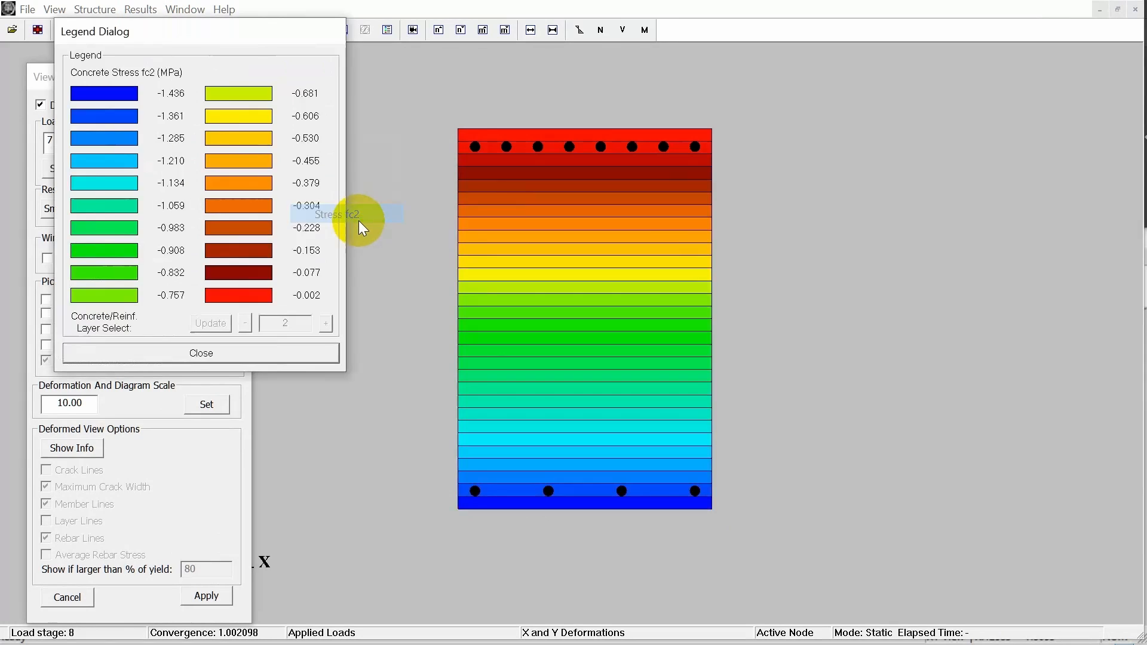
left_click_drag(278, 32, 360, 101)
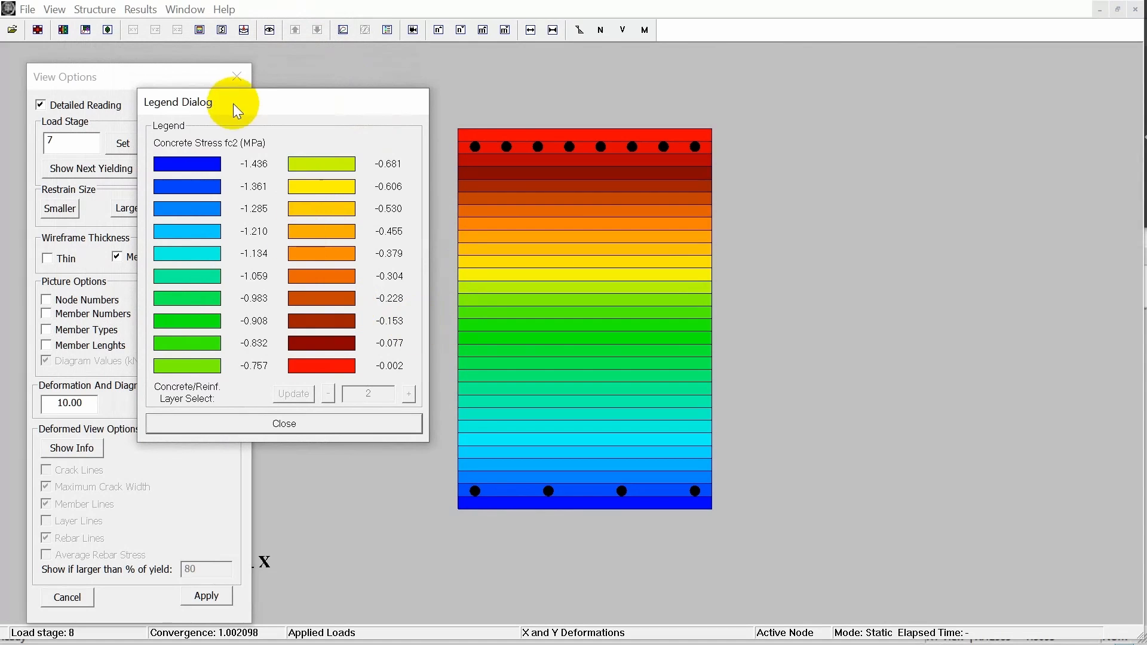
left_click_drag(235, 102, 877, 79)
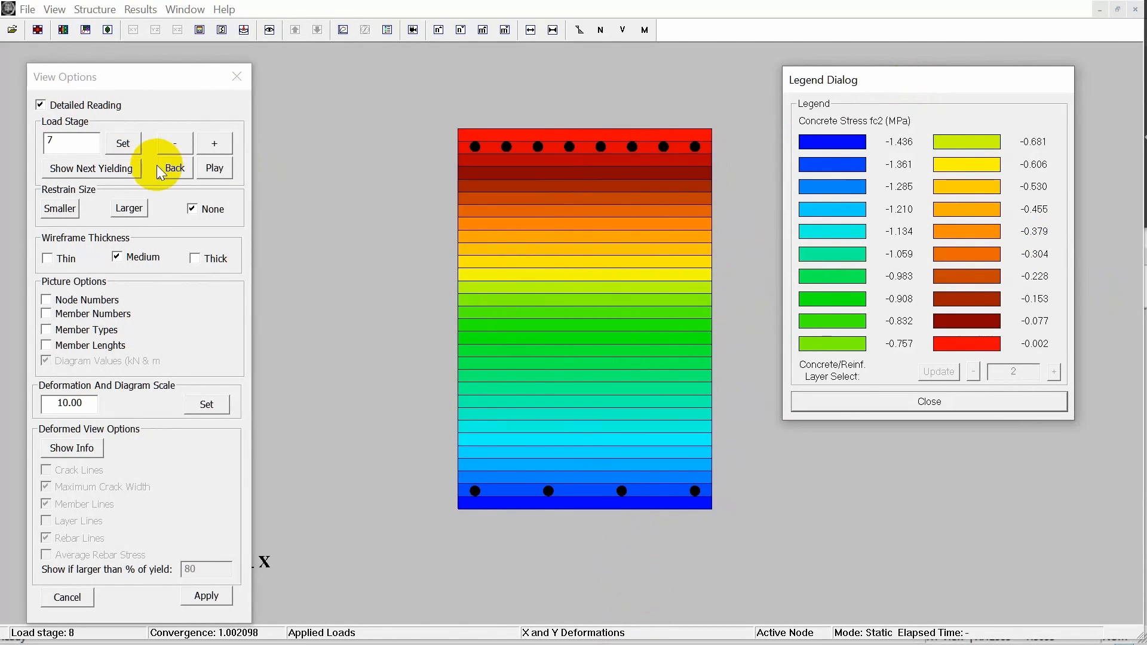
Advance the cross-section fc2 view to load stage 10 and step it back to stage 9.
left_click(207, 148)
left_click(207, 149)
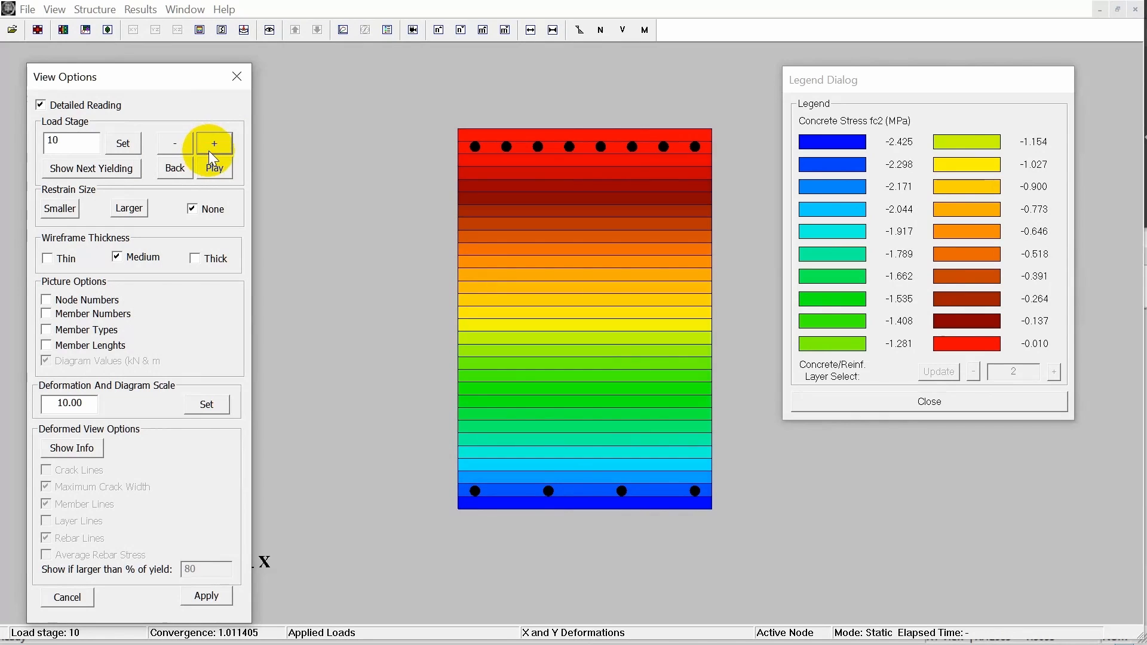
left_click(173, 141)
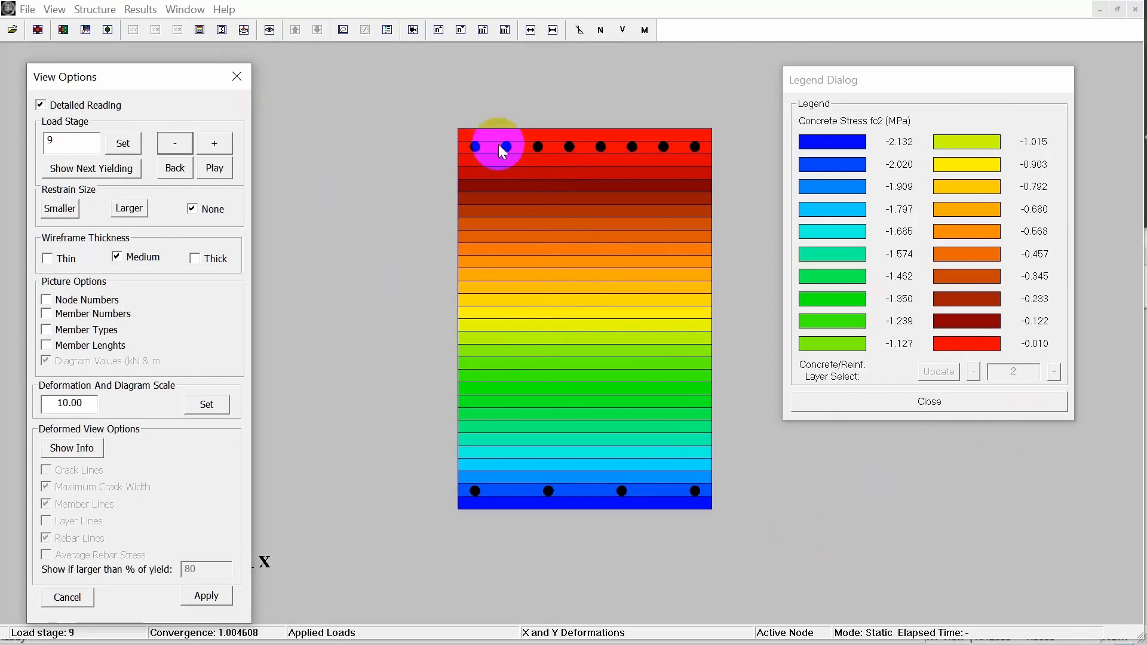
Display the average stress fs of the Direction 1 reinforcement in the cross section.
left_click(135, 12)
mouse_move(127, 12)
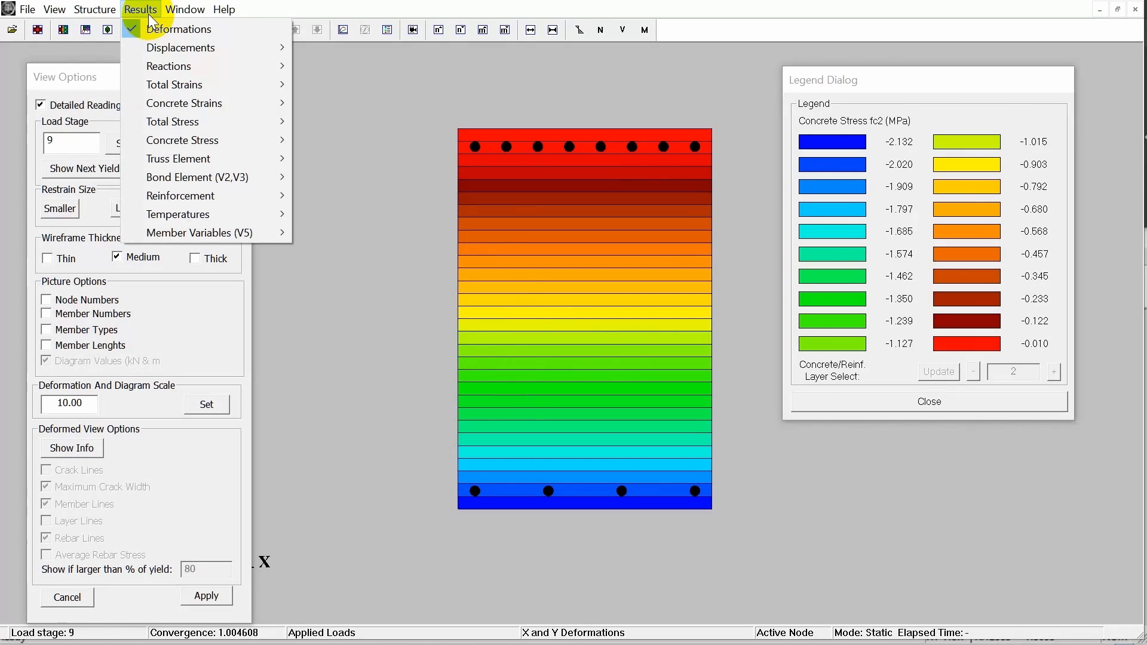
mouse_move(207, 196)
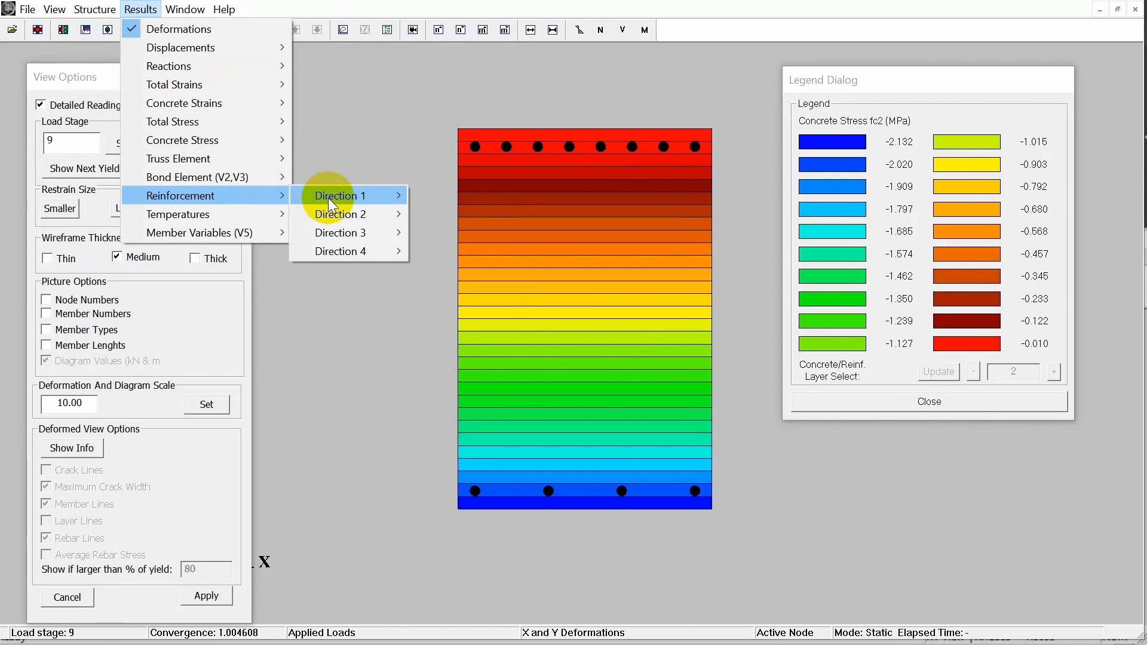
mouse_move(345, 199)
mouse_move(451, 213)
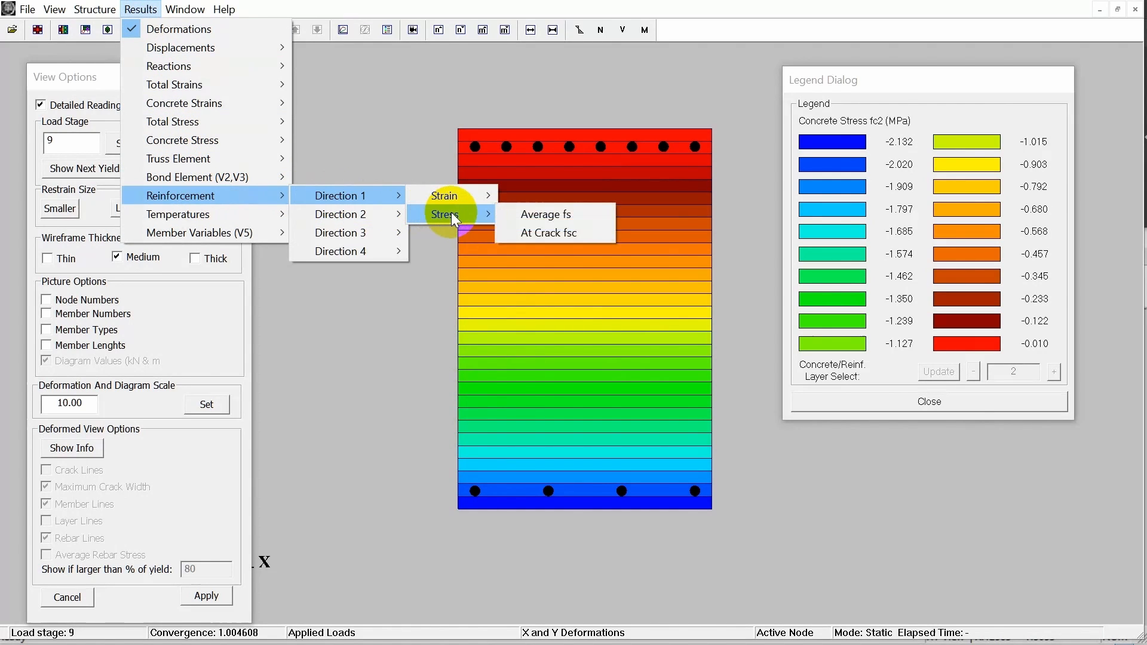
left_click(522, 214)
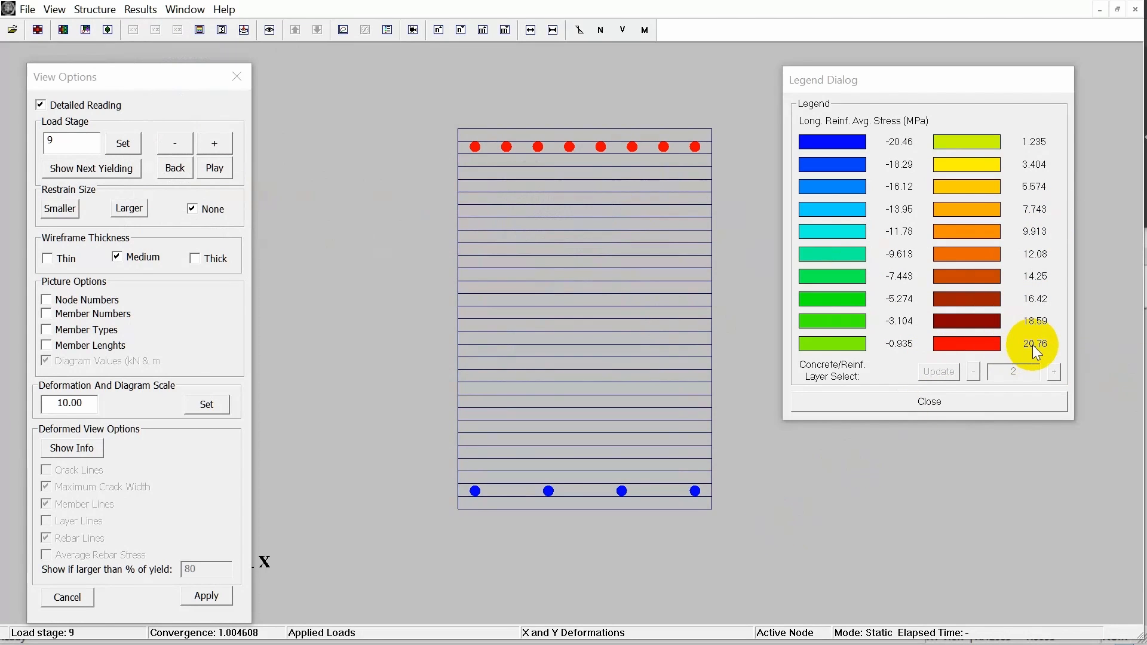
Step the cross-section reinforcement stresses back through earlier load stages and return to stage 9 for comparison.
left_click(230, 175)
left_click(179, 141)
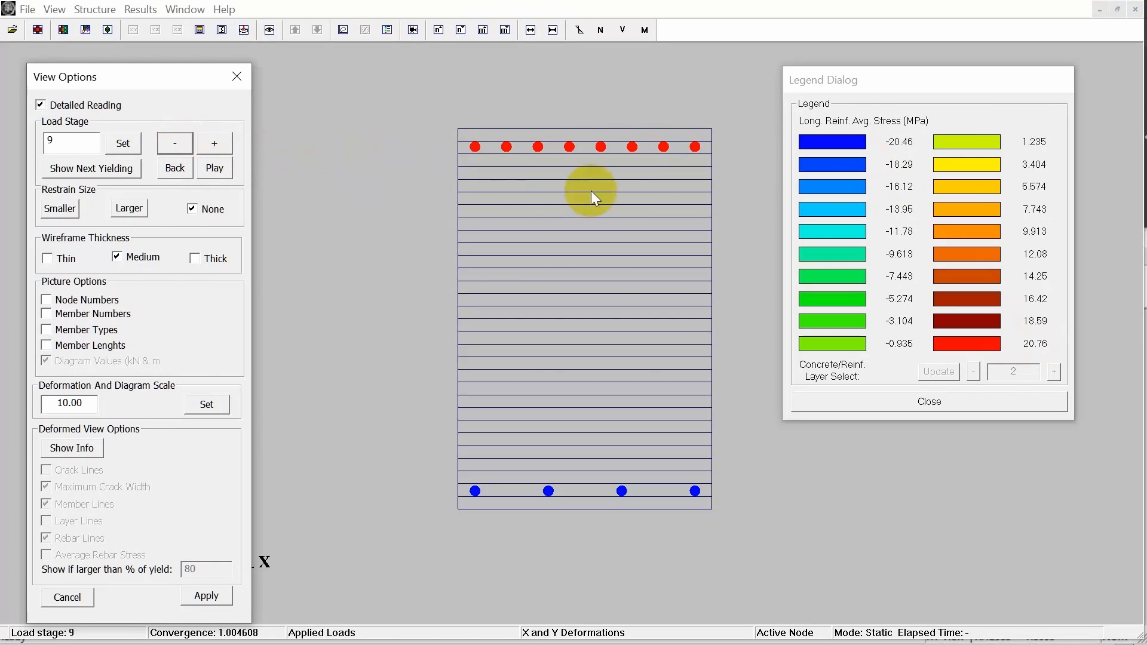
left_click(175, 144)
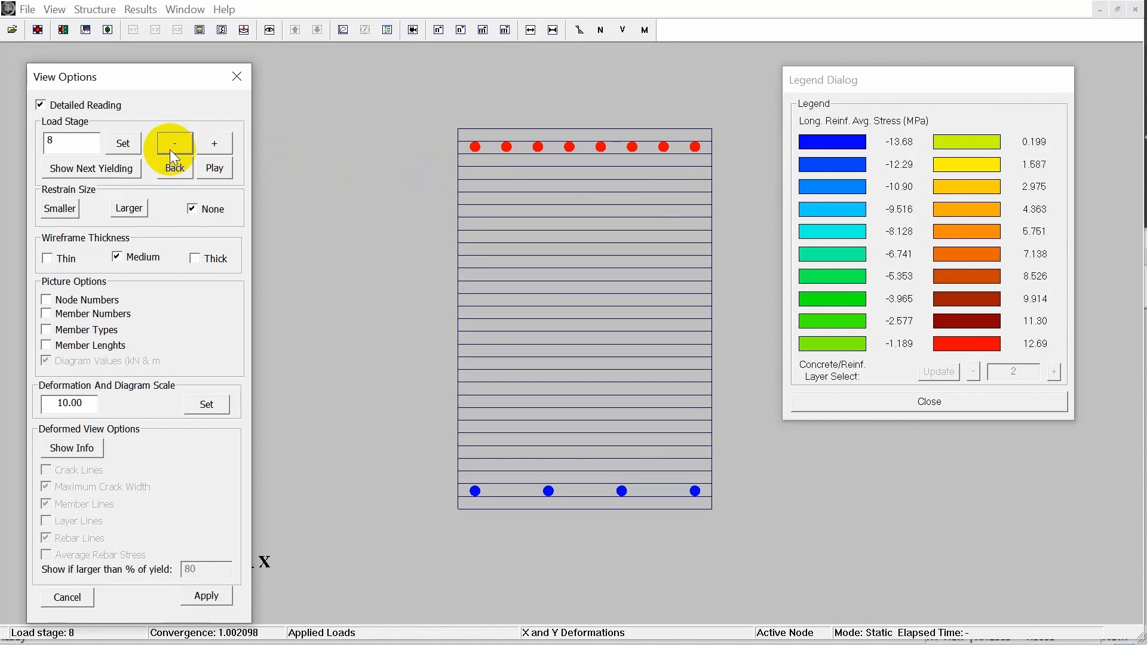
left_click(175, 144)
left_click(219, 147)
left_click(222, 150)
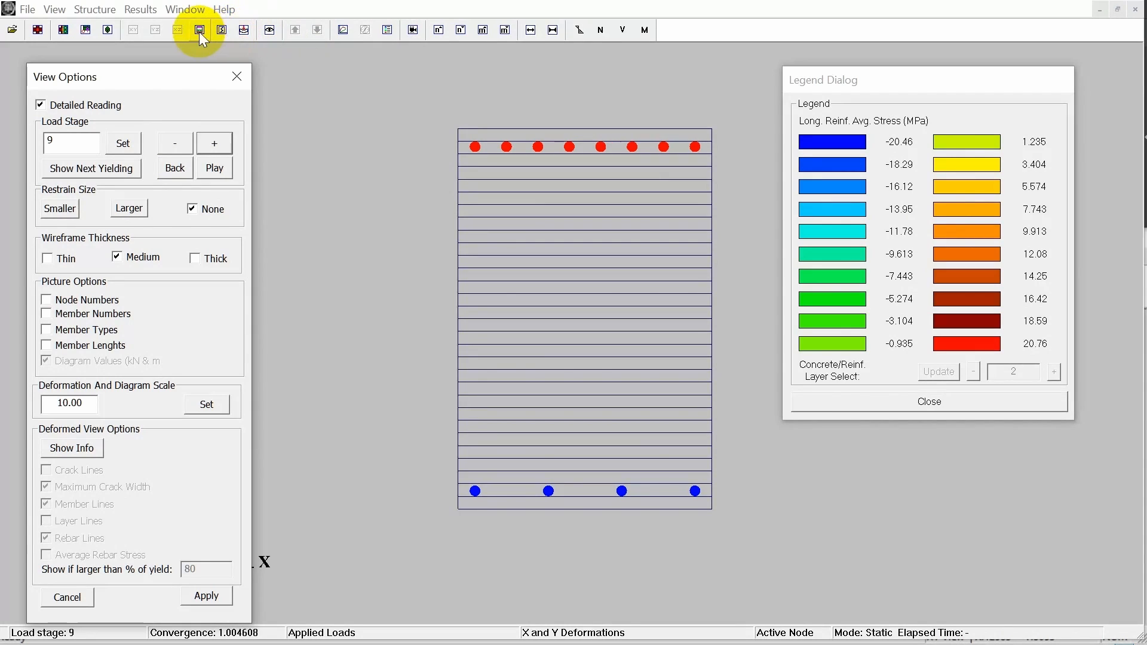
Dismiss the data plotting window, return to the whole-beam deformed view, and turn on Node Numbers to examine the midspan end nodes.
left_click(235, 32)
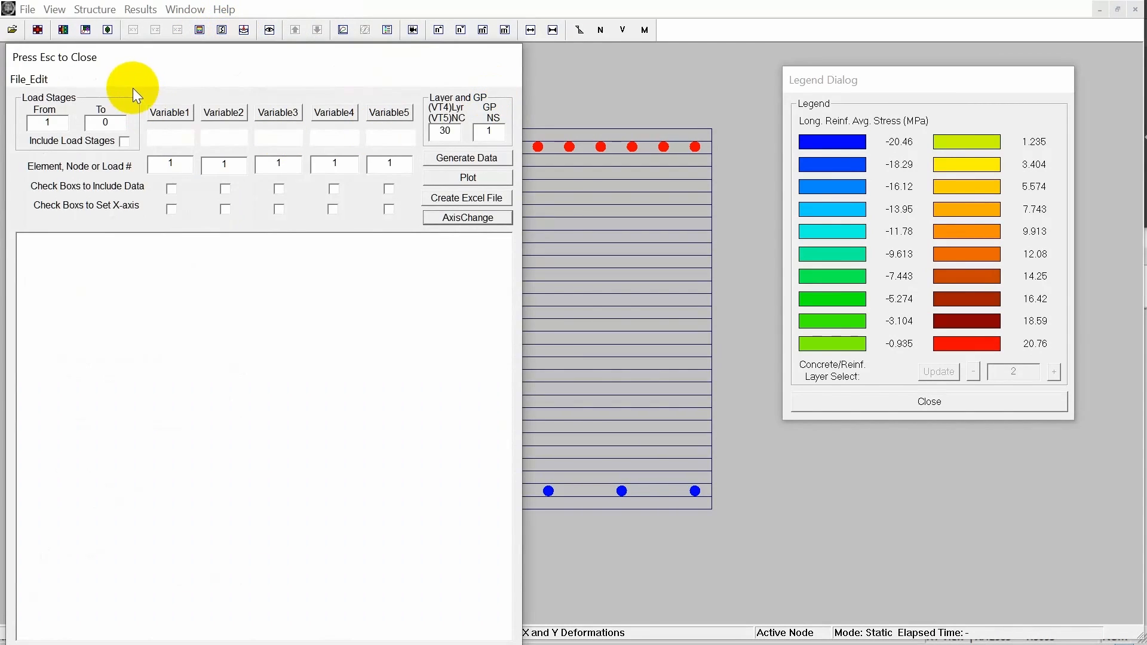
key("Escape")
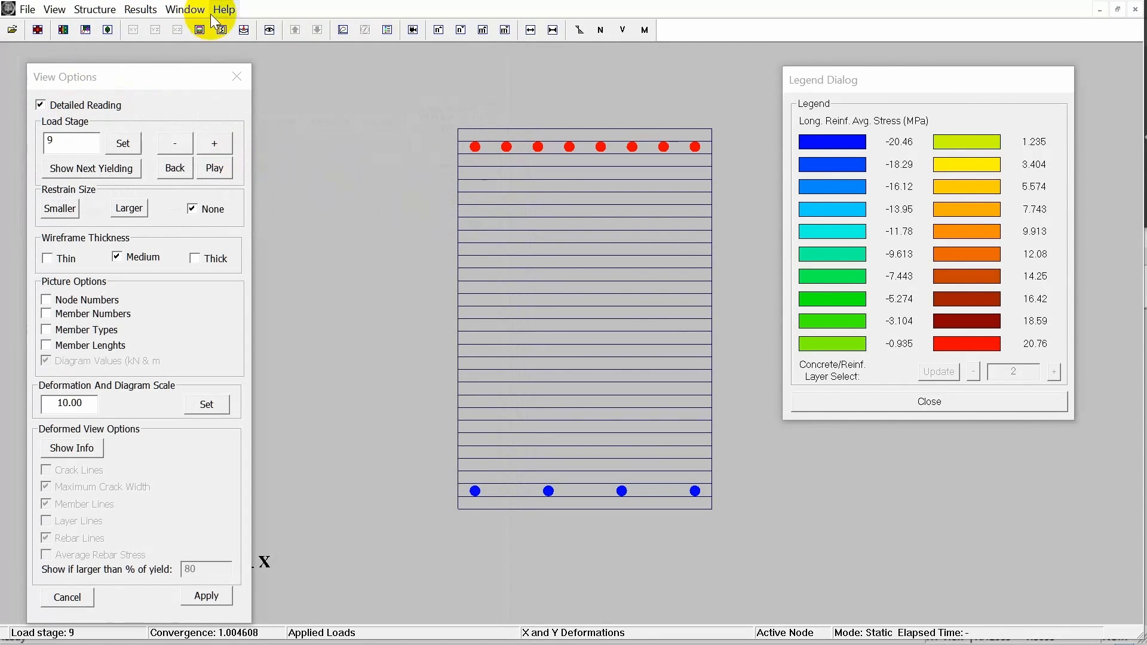
left_click(245, 30)
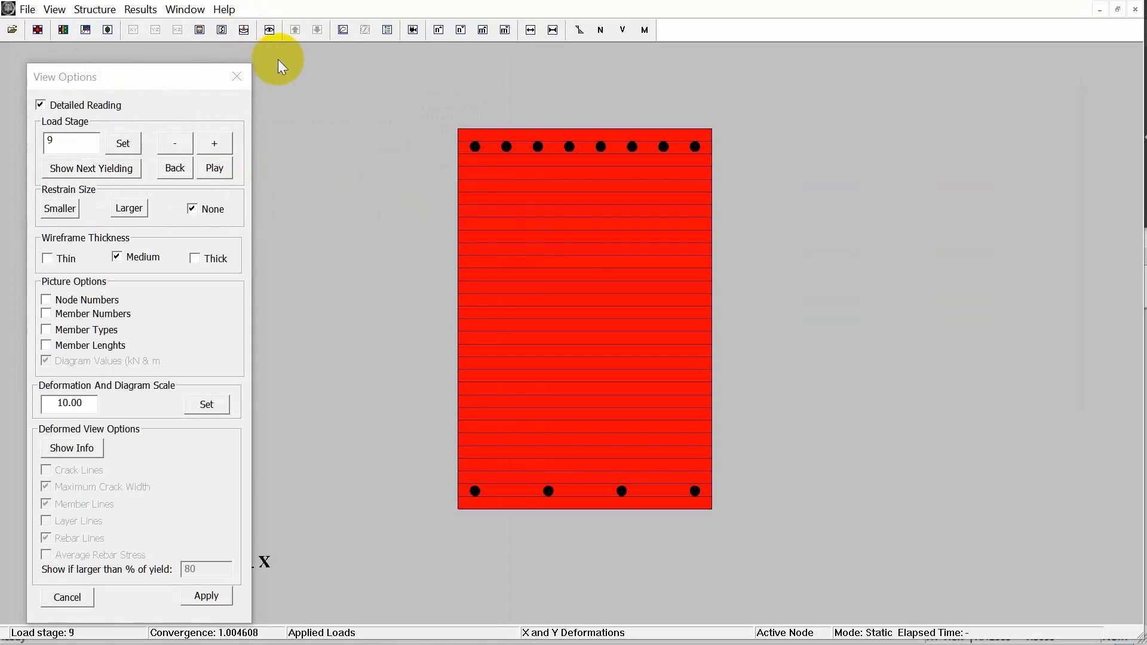
scroll(513, 275, "up", 3)
left_click_drag(513, 272, 539, 272)
left_click(238, 351)
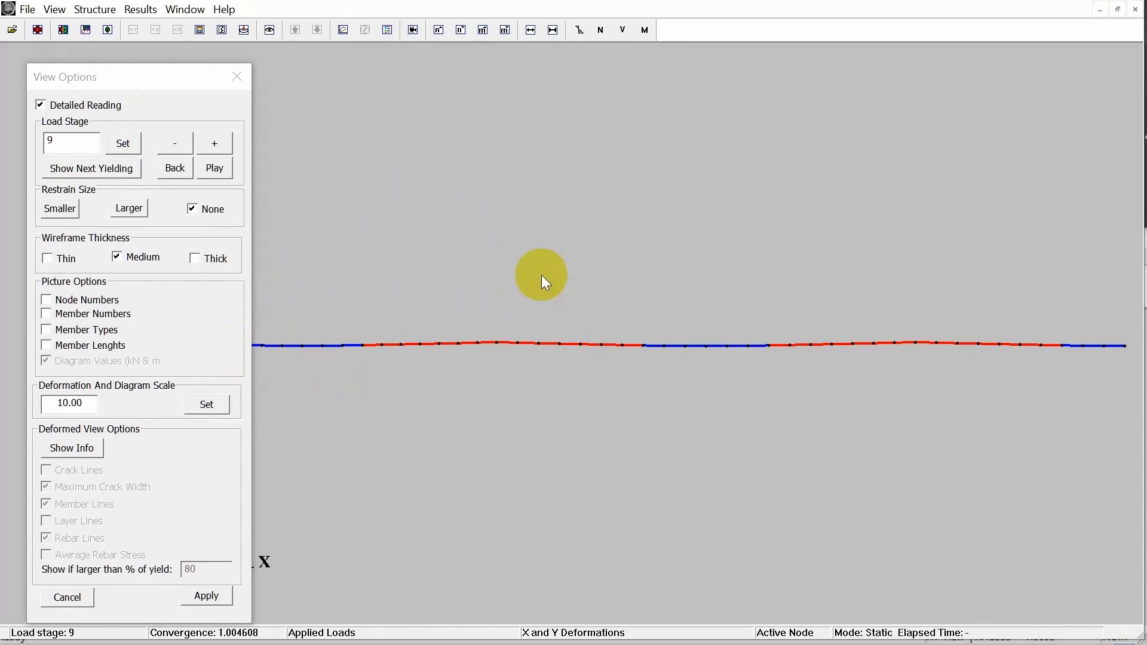
left_click(98, 299)
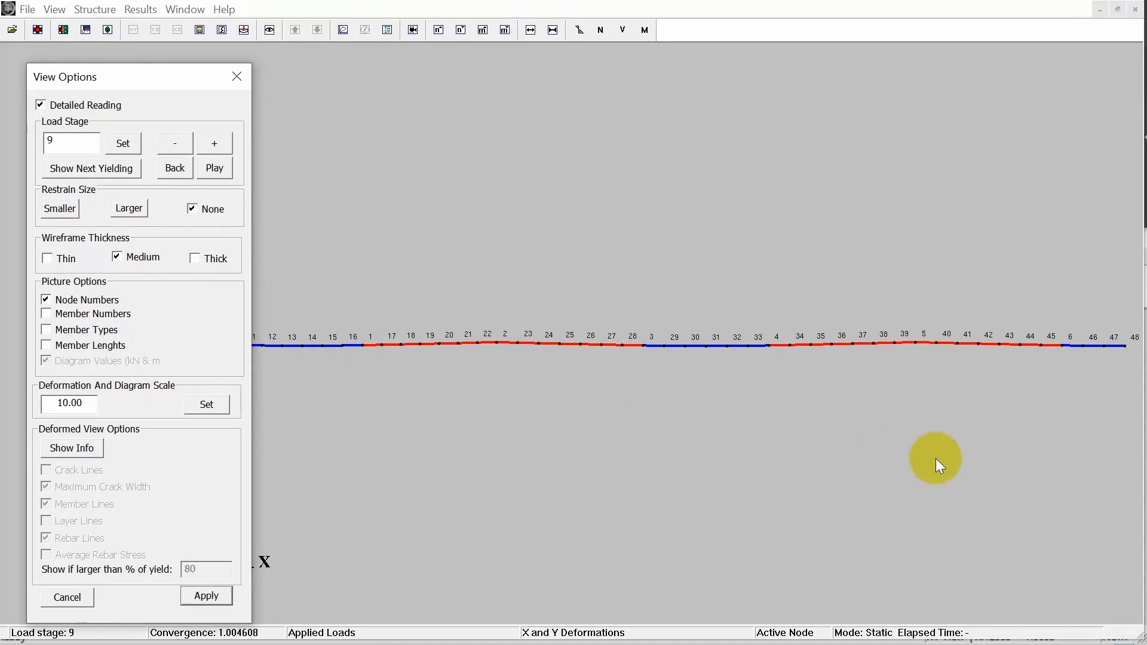
mouse_move(936, 458)
left_mouse_down()
mouse_move(953, 468)
mouse_move(931, 469)
mouse_move(934, 435)
mouse_move(928, 445)
left_mouse_up()
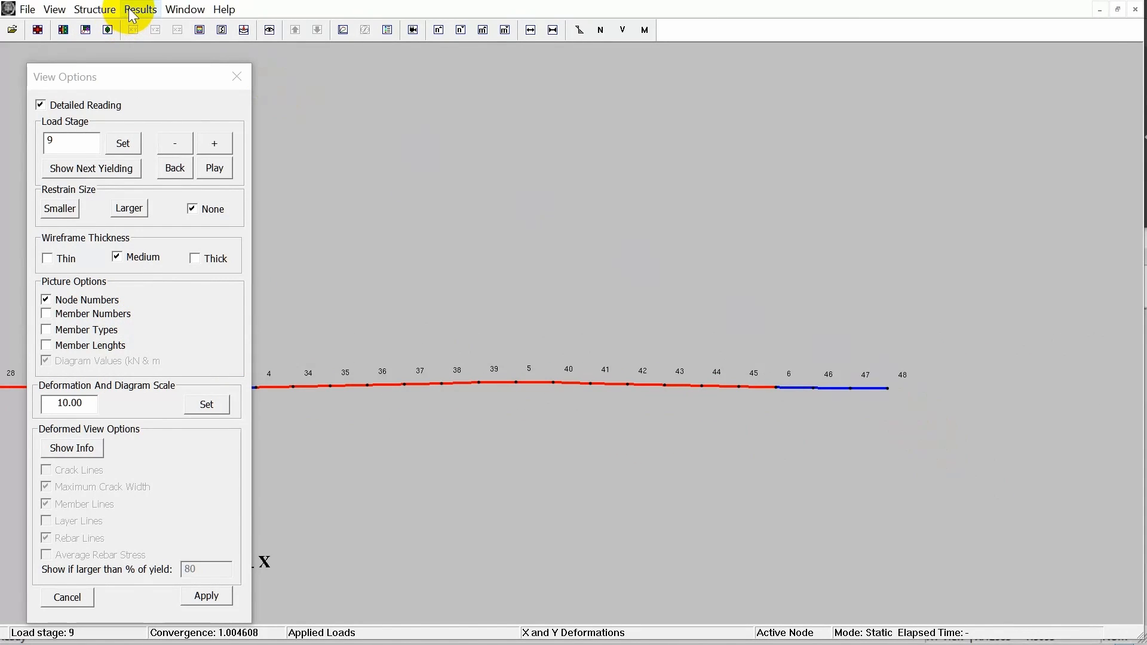
Set up data plotting with y-displacement dy as the first variable and Load/Disp Factor as the second.
left_click(343, 30)
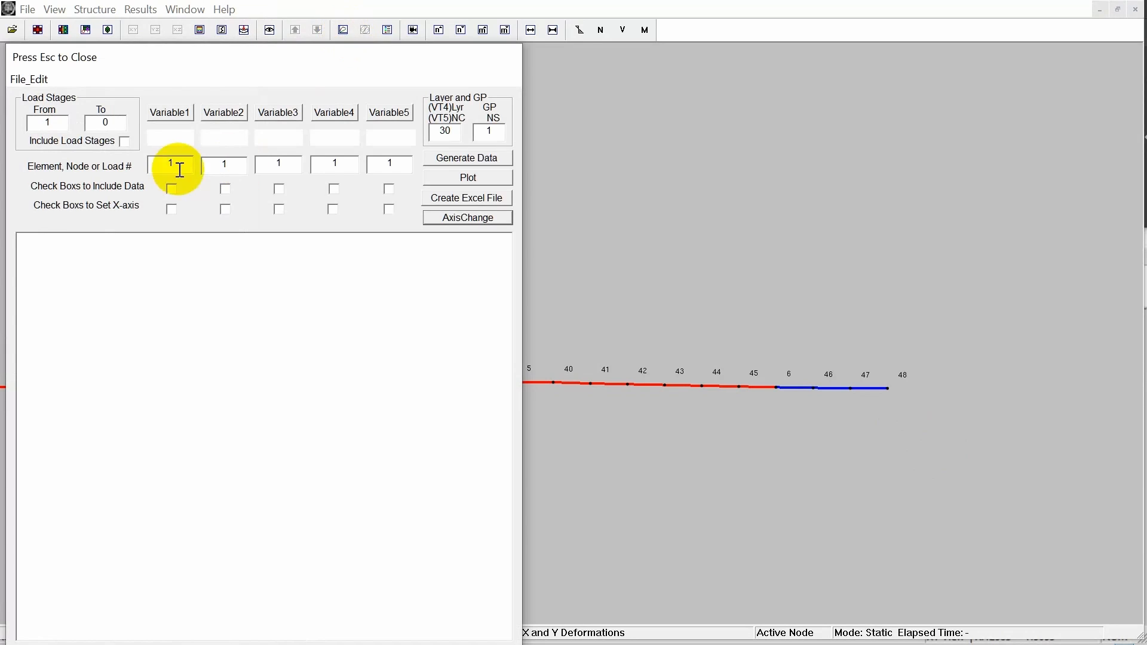
left_click(169, 113)
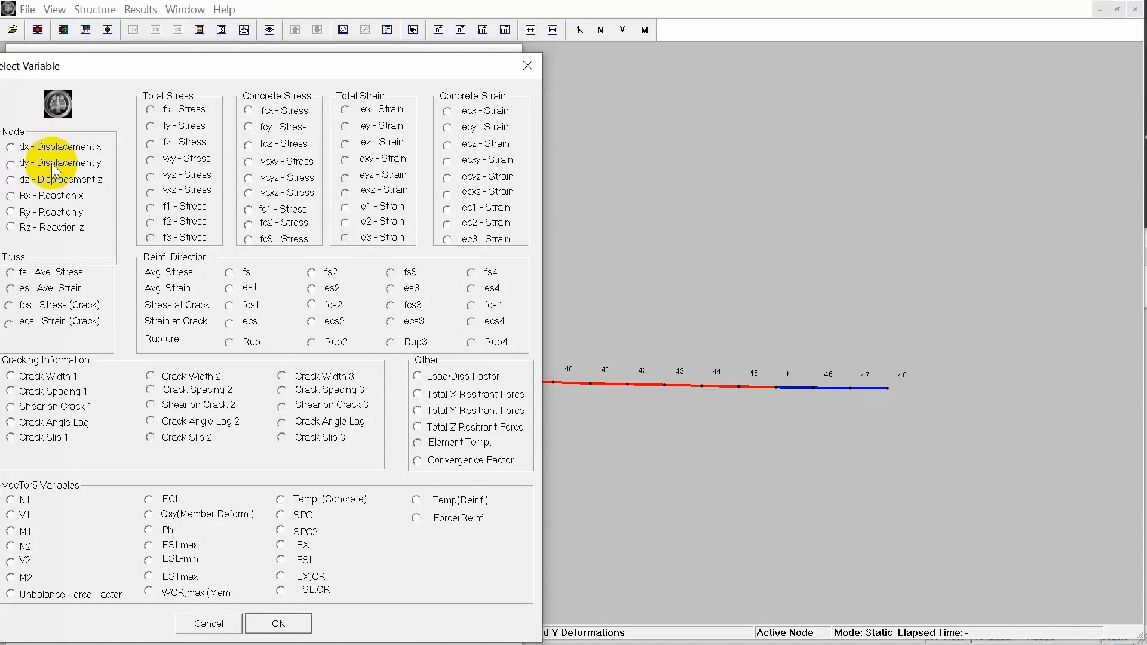
left_click(12, 165)
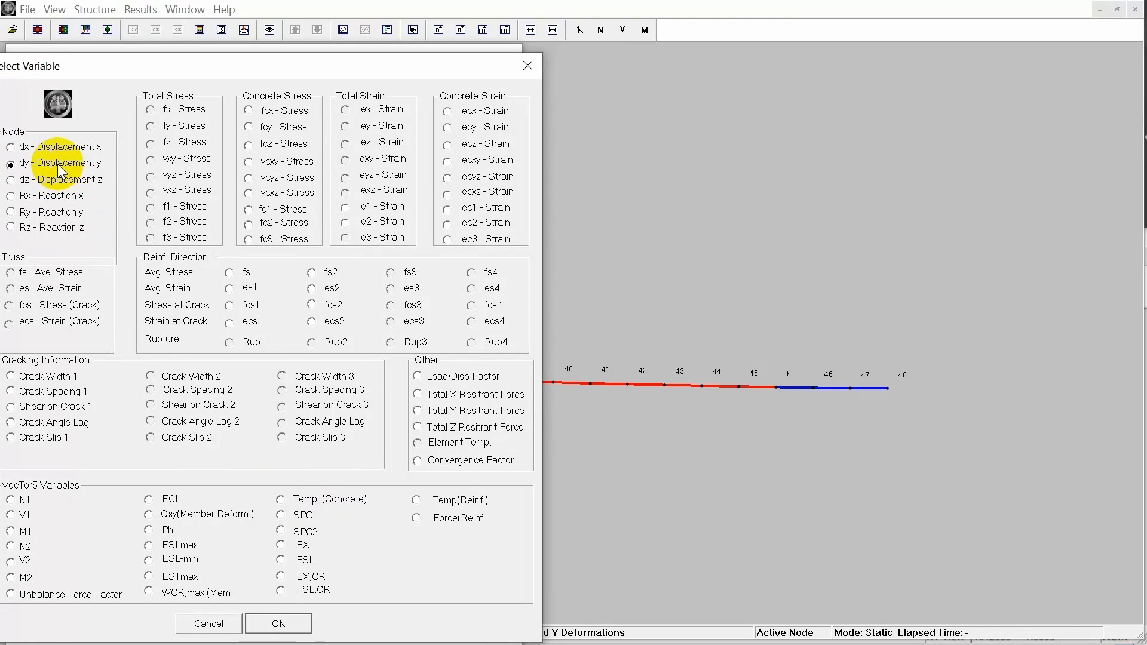
left_click(288, 621)
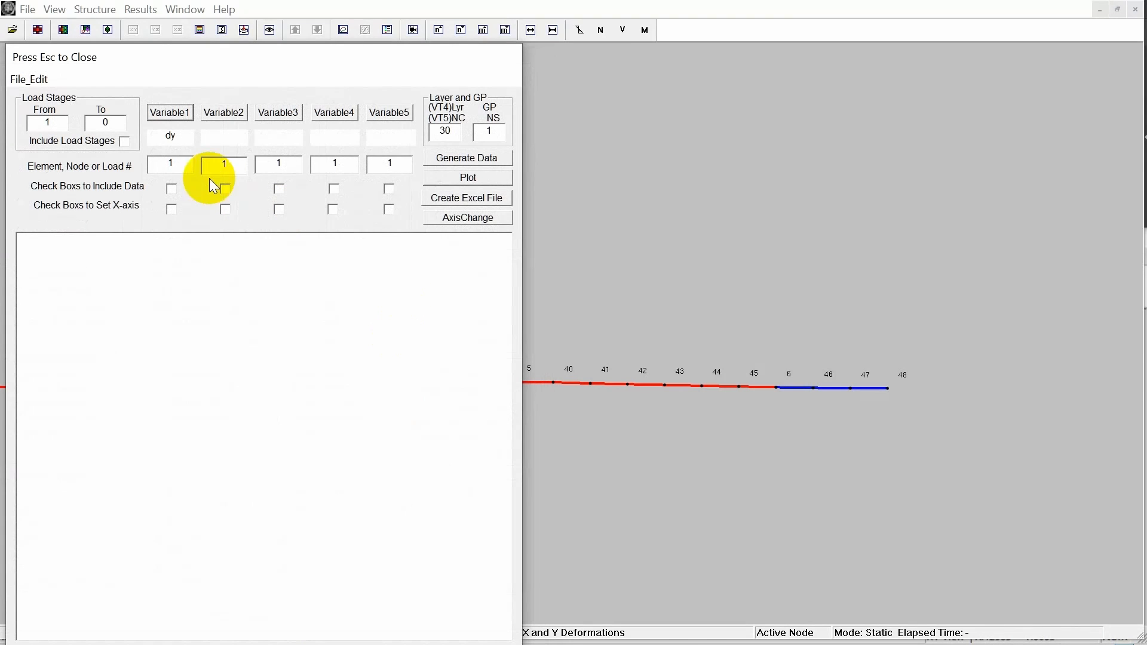
left_click(233, 118)
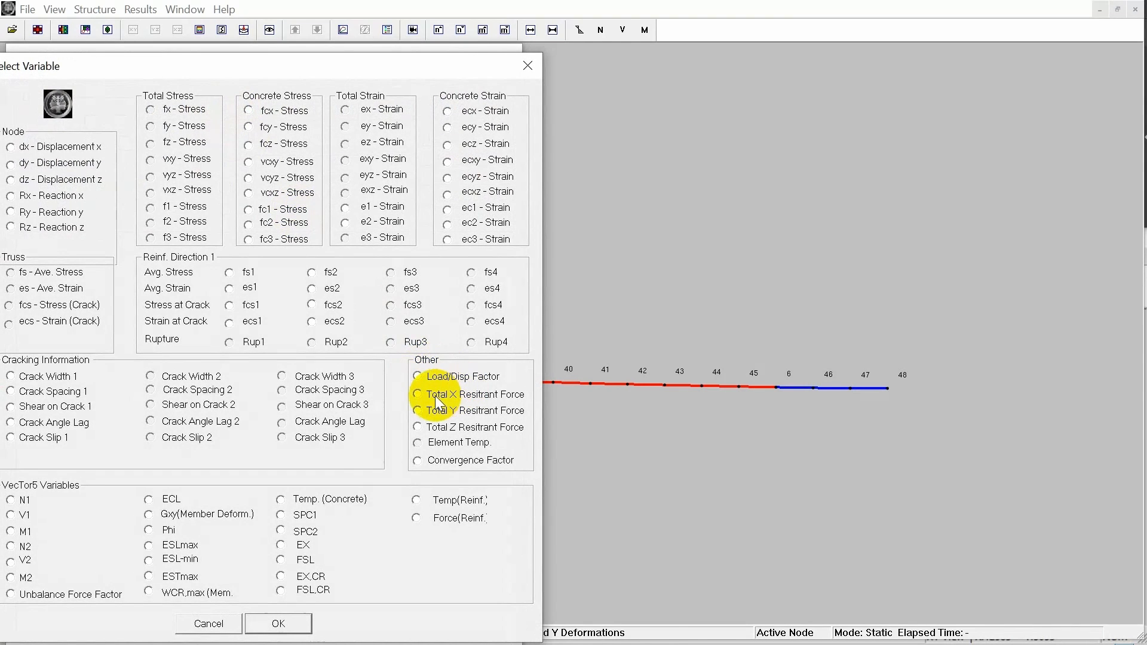
left_click(436, 375)
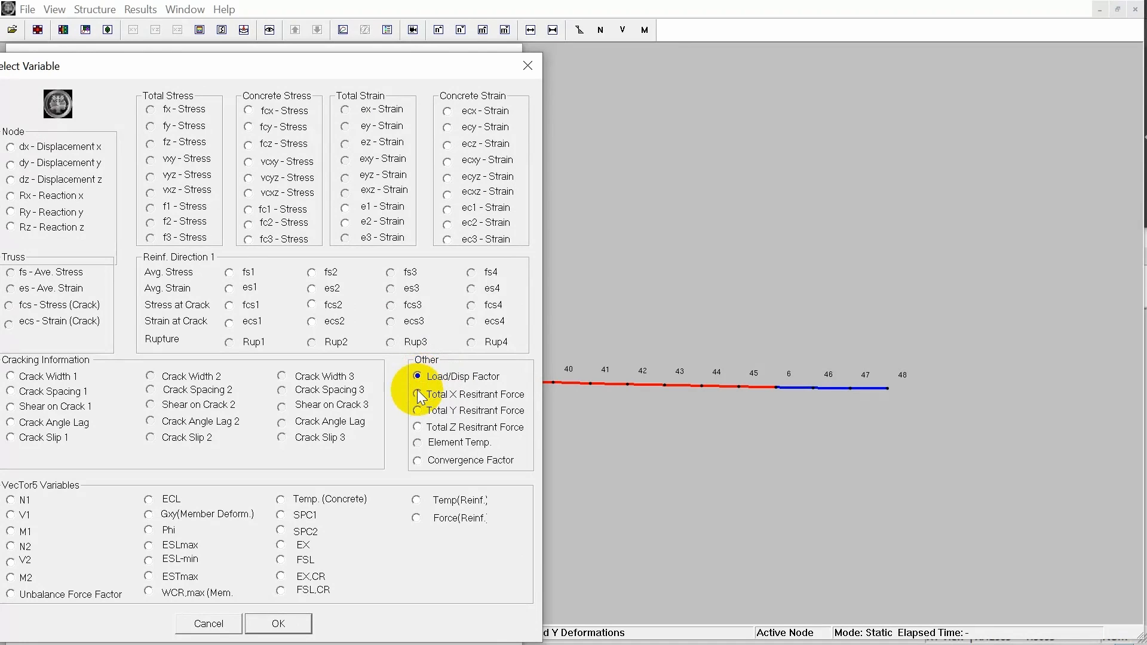
left_click(280, 622)
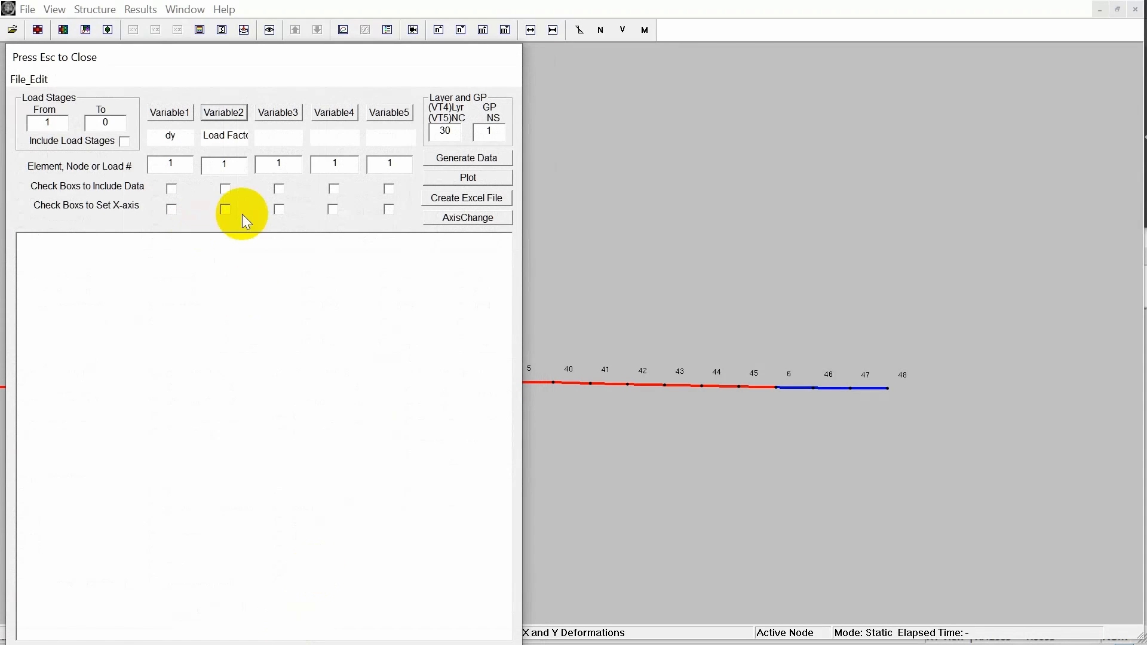
Assign node 48 to the dy variable, include both variables' data, and set the load factor as the X-axis.
left_click(180, 165)
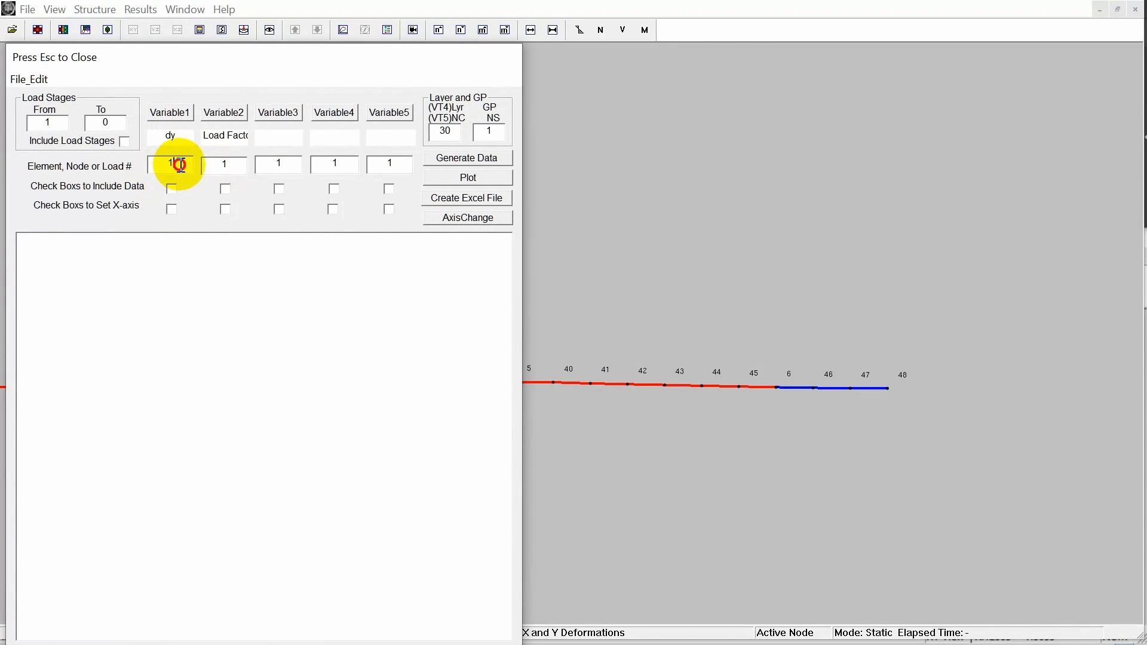
type("48")
left_click(171, 189)
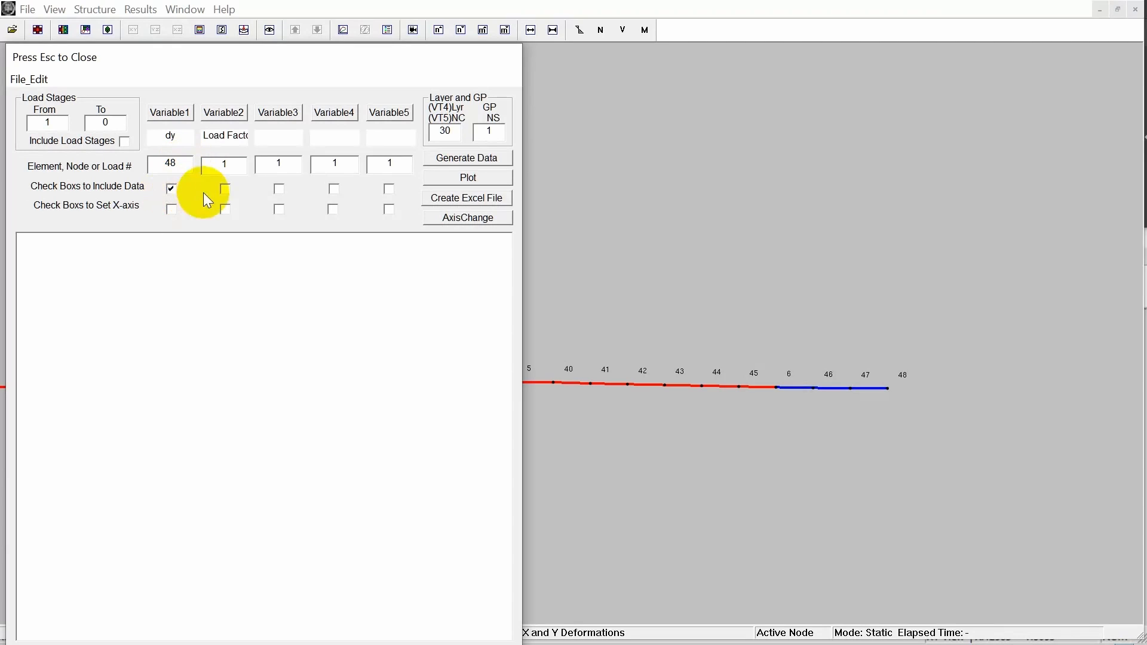
left_click(226, 210)
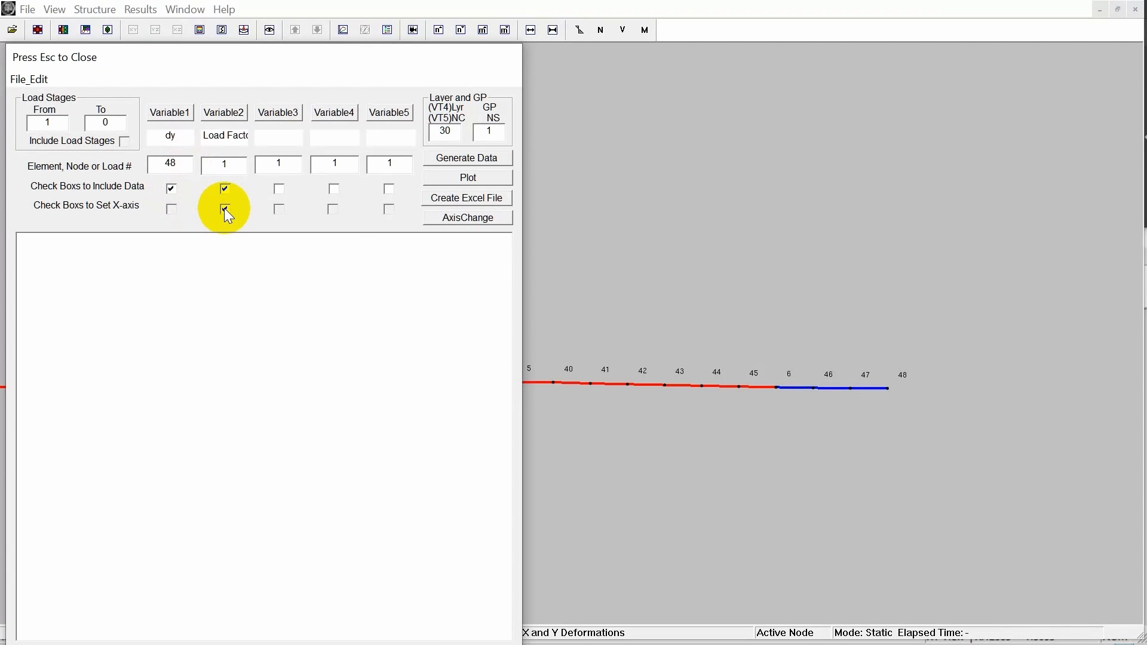
Generate the dy and load factor data for load stages 1 to 11 and select the resulting rows.
left_click(468, 159)
left_click(316, 393)
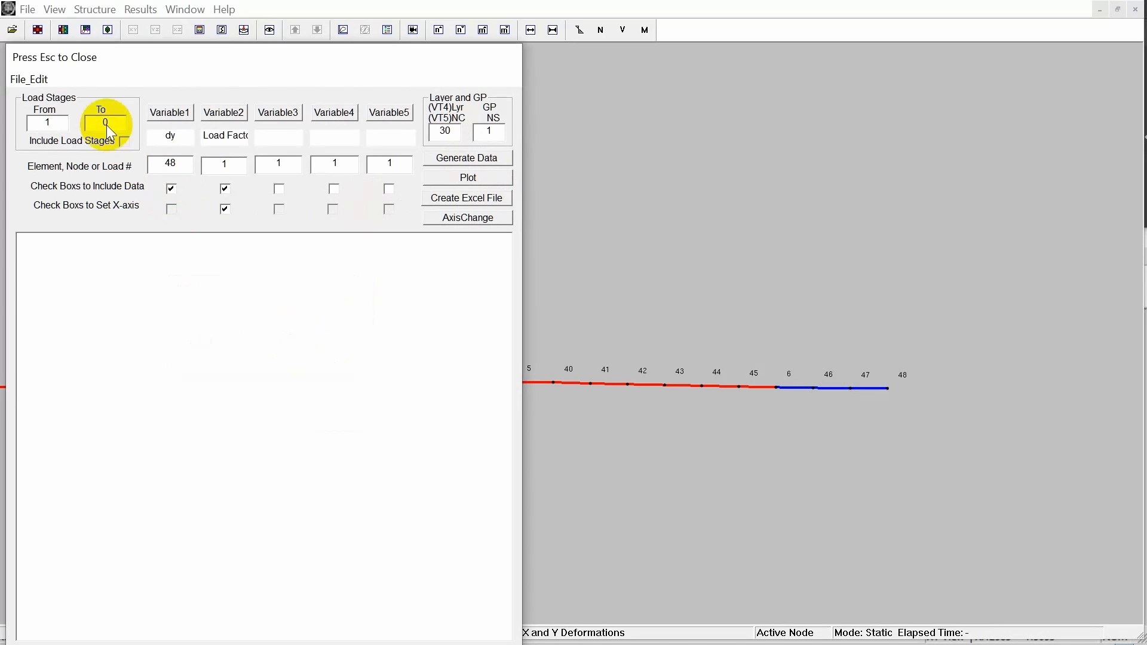
left_click_drag(153, 446, 16, 336)
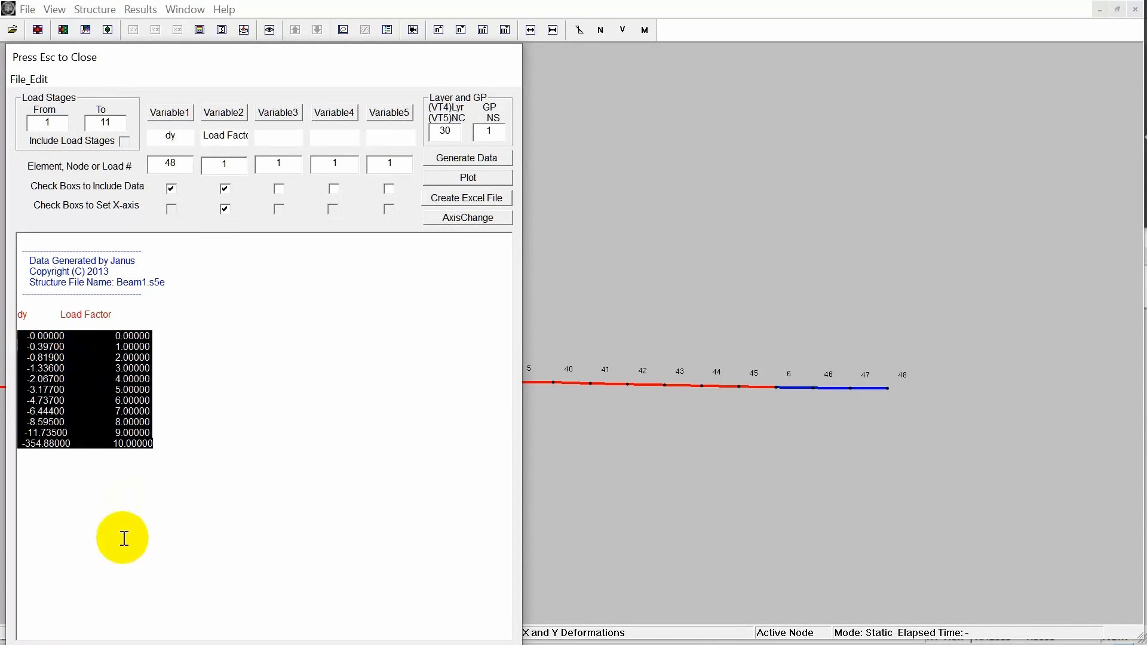
key("alt+Tab")
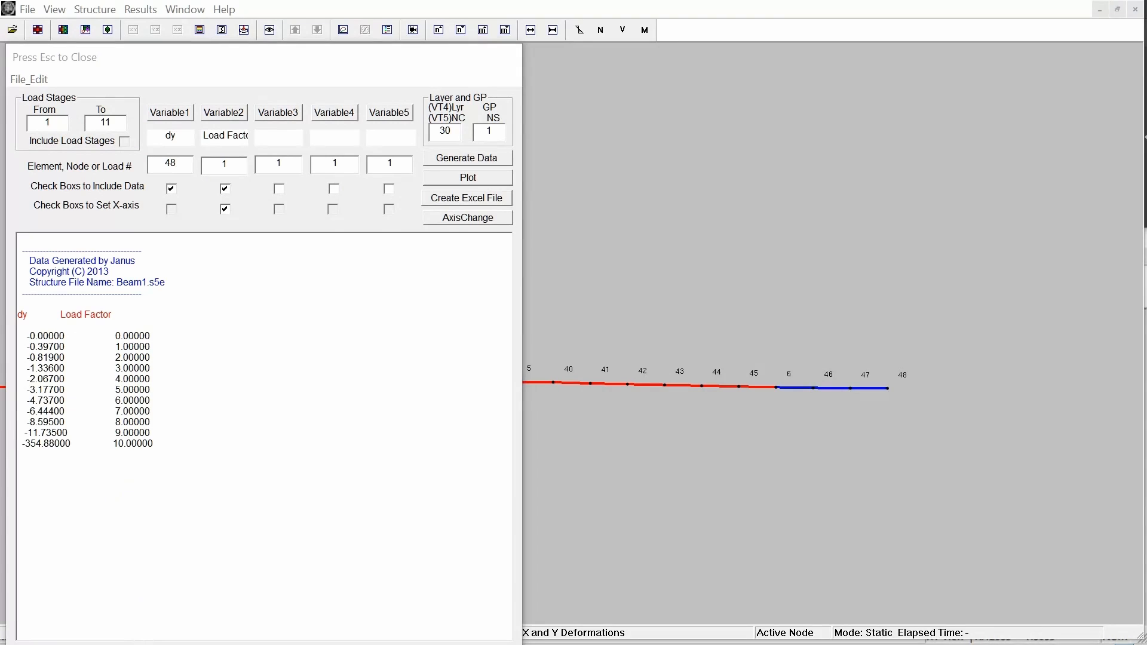
In the Excel load-deflection table, colour the load stage 11 displacement in cell E18 red.
left_click(487, 193)
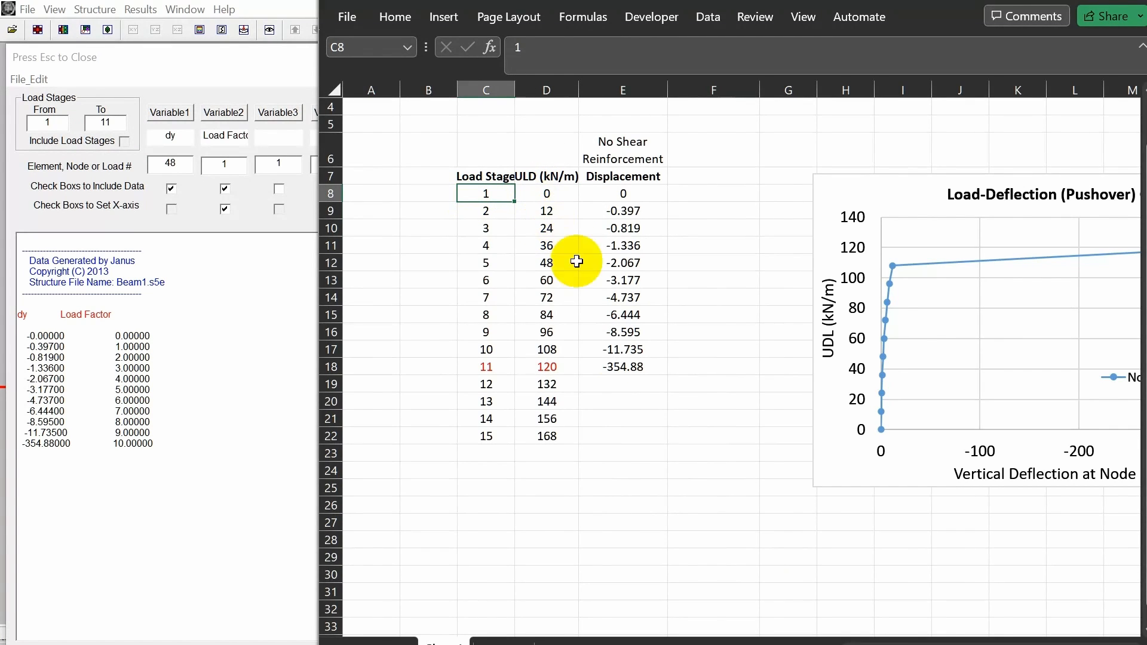
left_click(625, 370)
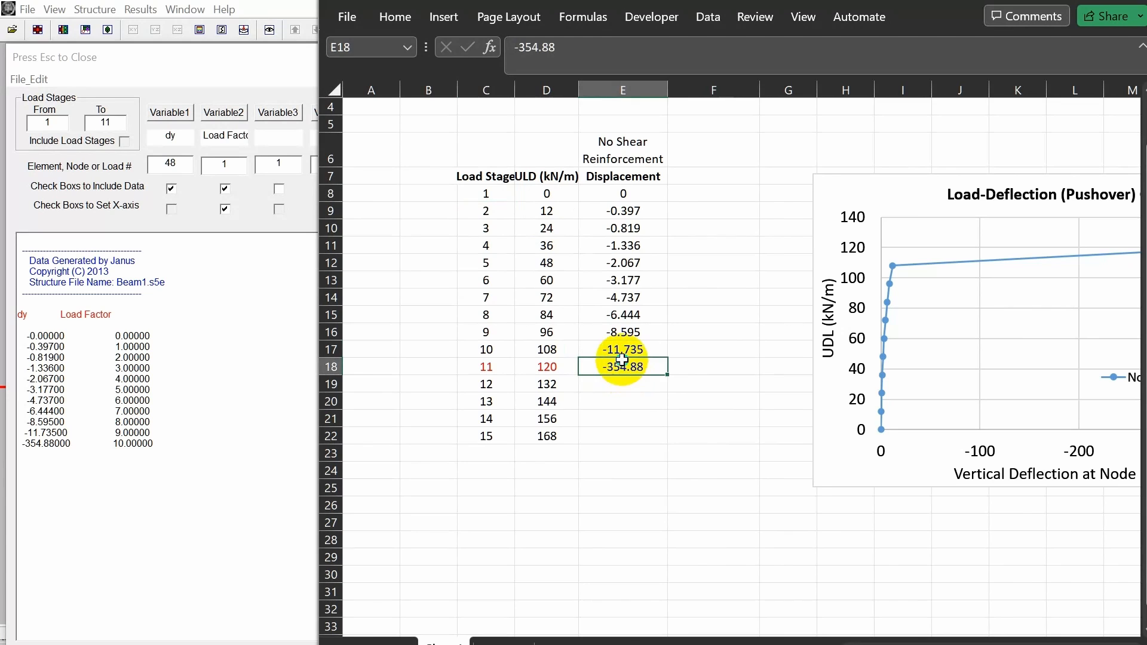
right_click(625, 370)
left_click(735, 247)
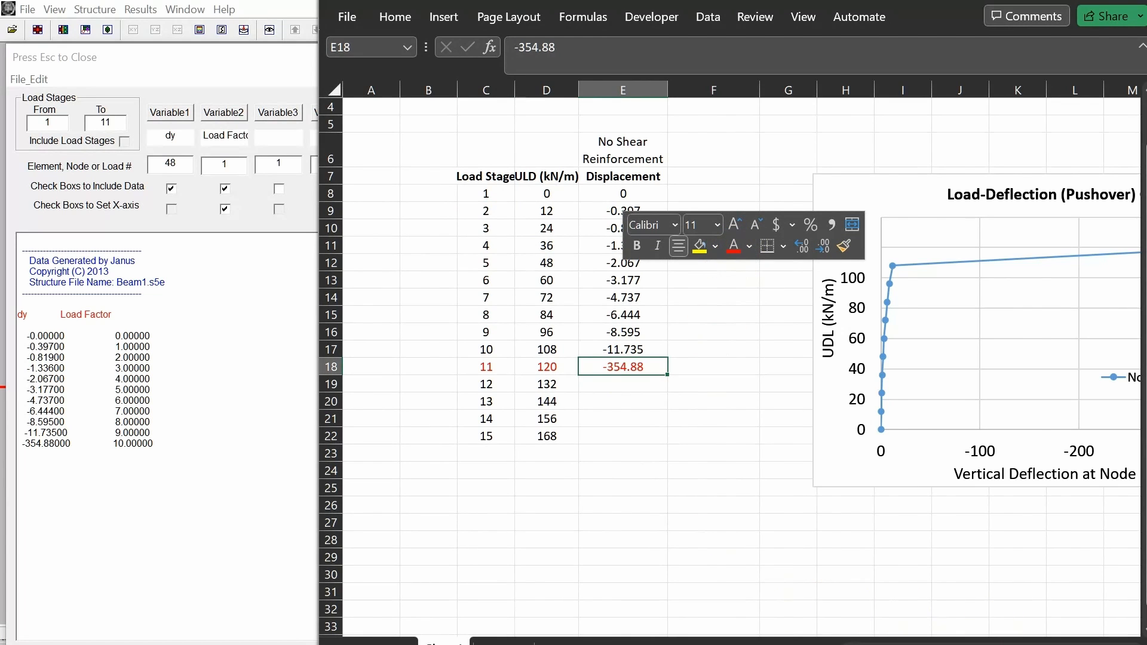
Limit the Load-Deflection chart series to rows 8 to 17, excluding load stage 11, and move the chart closer to the table.
scroll(747, 359, "right", 2)
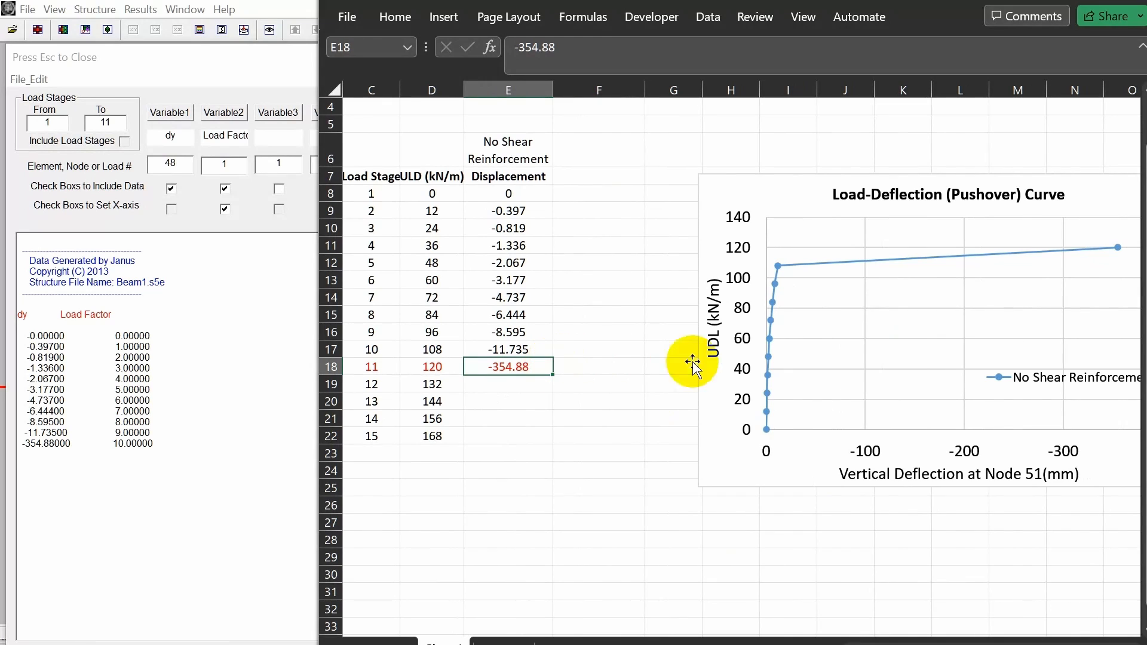
left_click(815, 263)
mouse_move(561, 381)
left_mouse_down()
mouse_move(525, 366)
mouse_move(547, 367)
left_mouse_up()
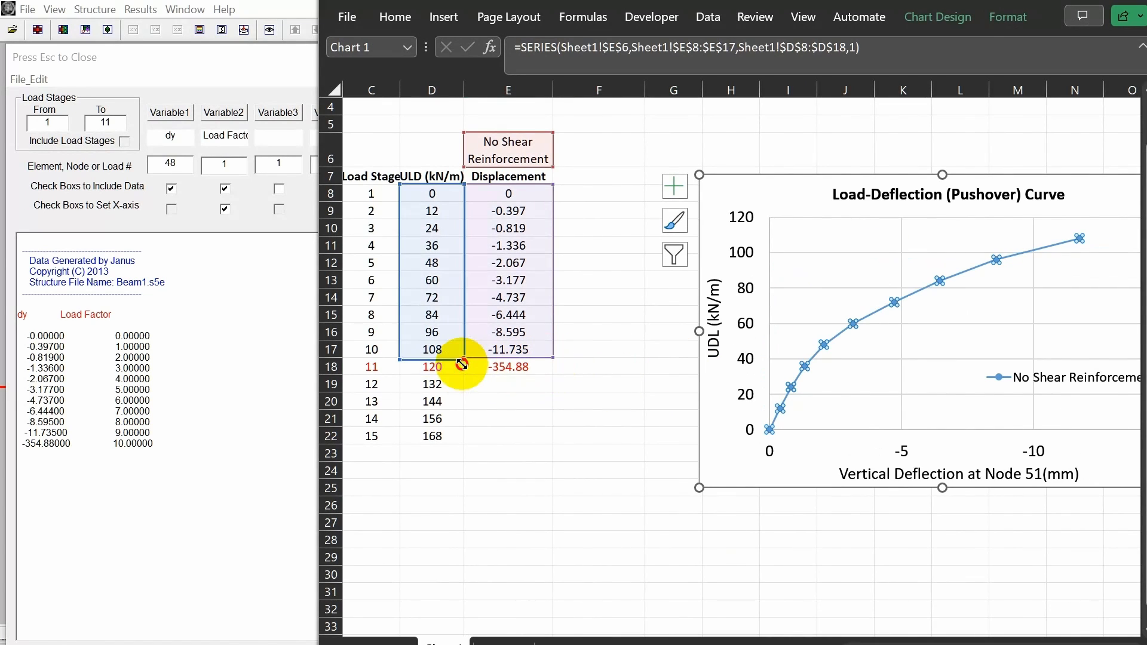
left_click_drag(692, 425, 601, 436)
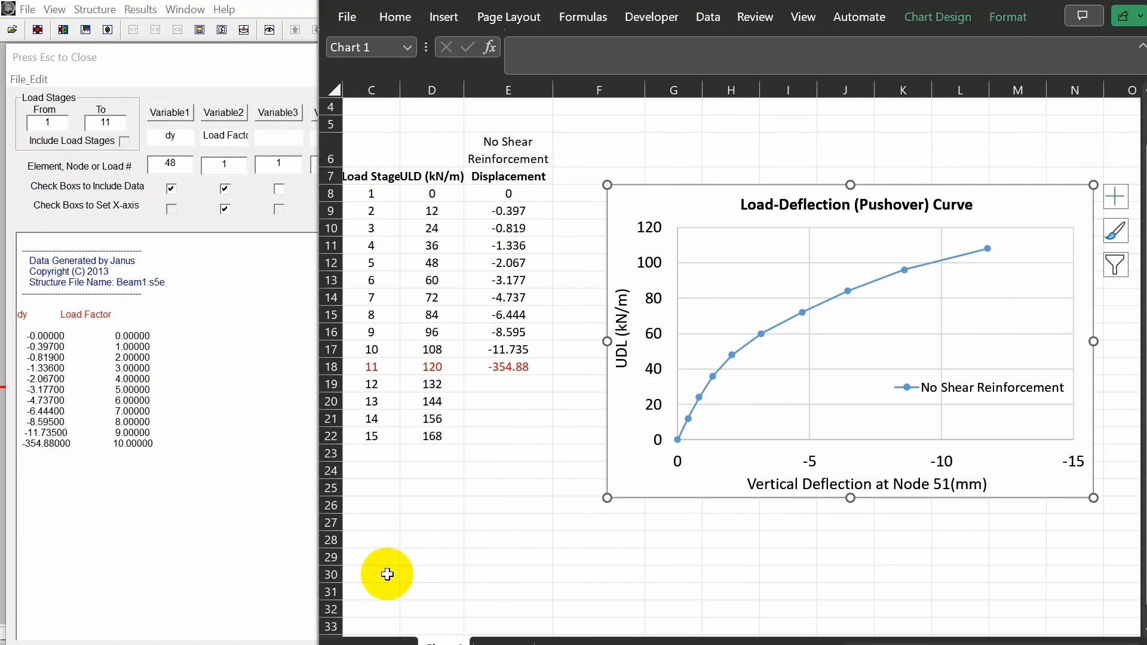
Return to Janus, close the data window, and compare the deformed beam at load stages 9 and 10.
left_click(226, 399)
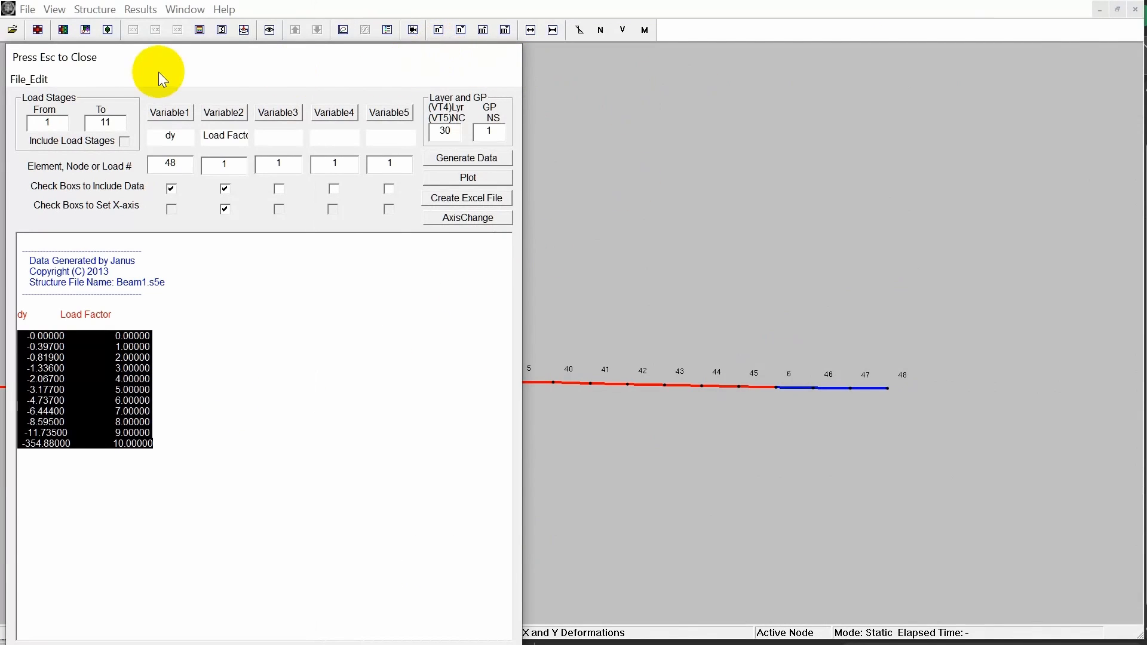
key("Escape")
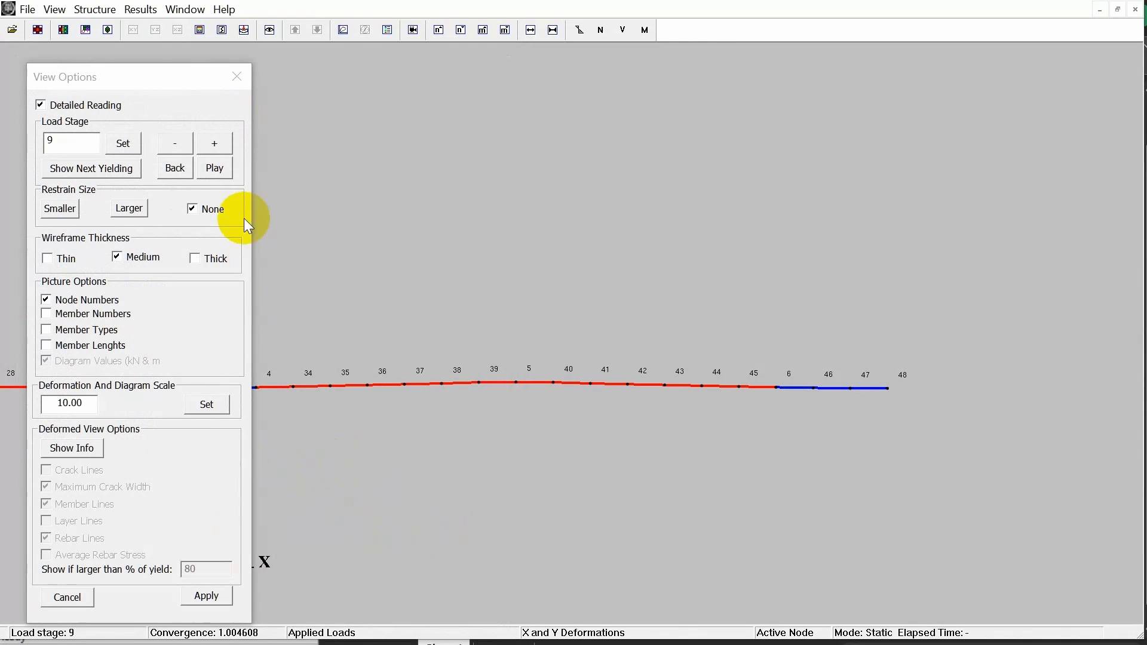
key("Page_Up")
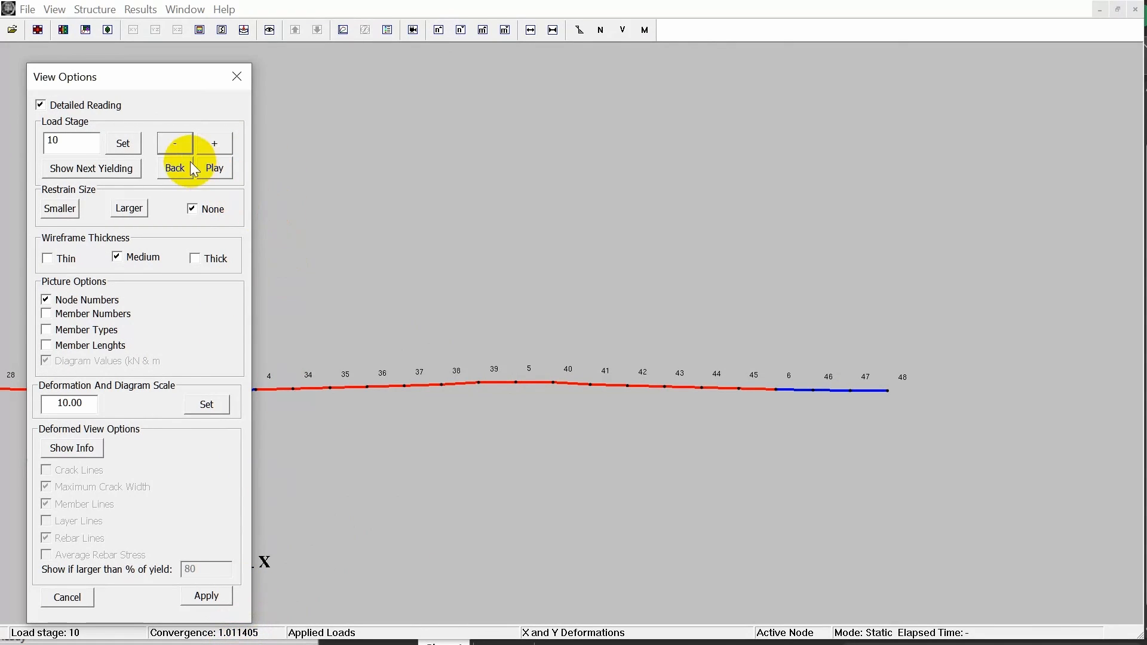
left_click(175, 143)
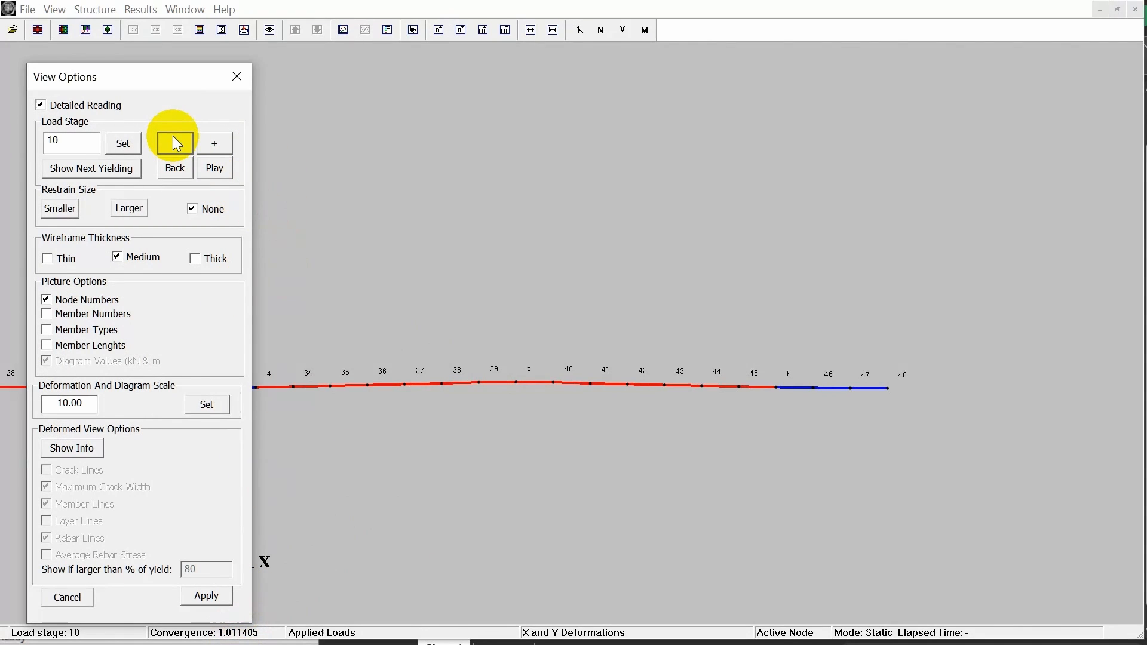
left_click(215, 143)
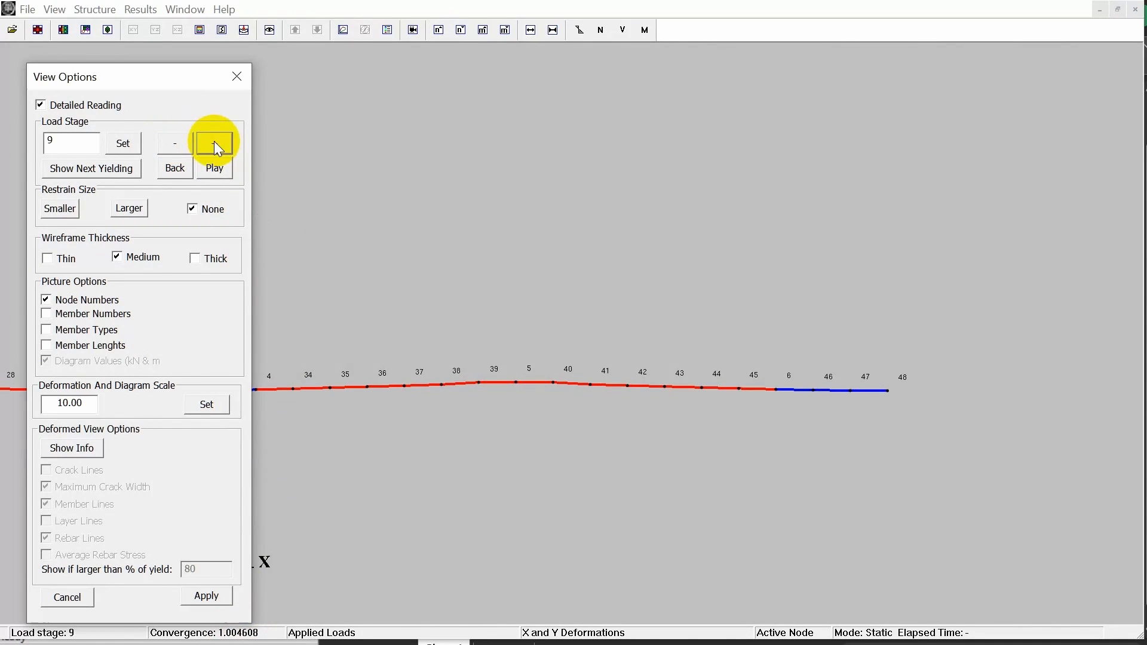
Display the deformed member view at load stage 10 with Crack Lines on and examine the cracks near the supports.
left_click(246, 31)
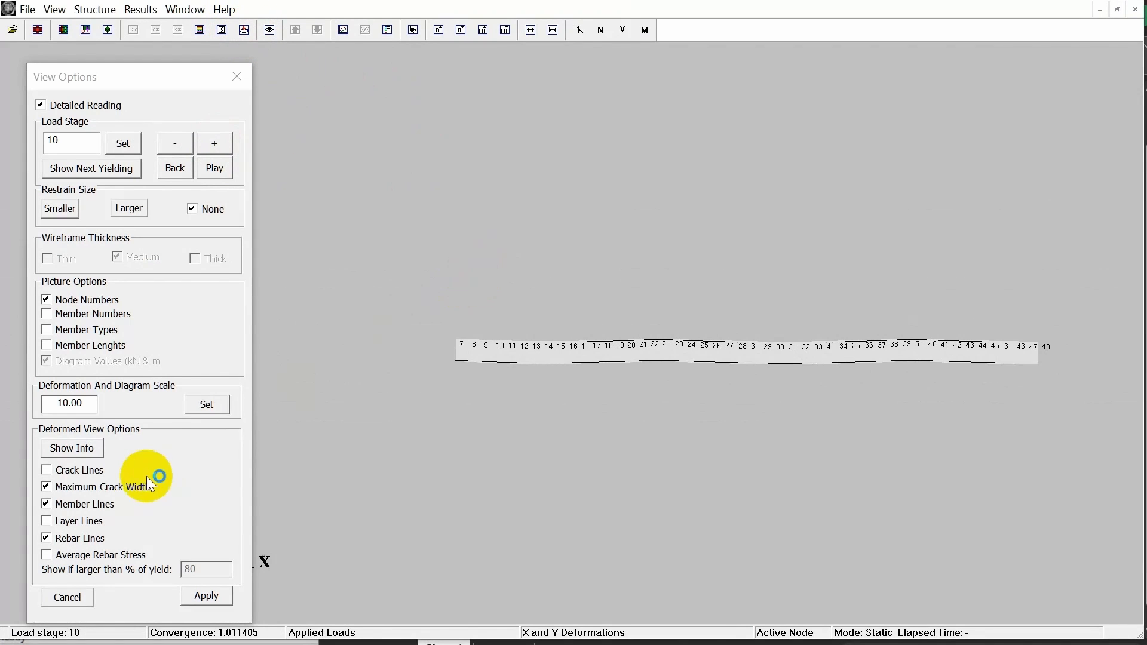
left_click(101, 469)
scroll(596, 260, "up", 2)
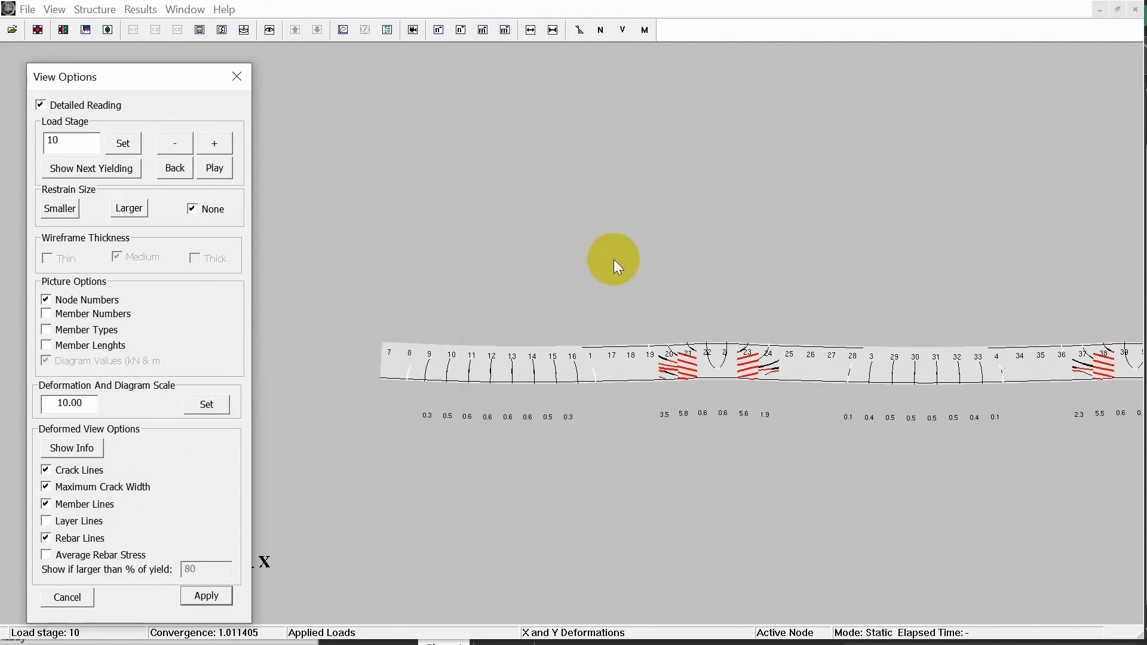
Change the Excel chart's horizontal axis title to "Vertical Deflection at Node 48 (mm)".
left_click_drag(655, 261, 643, 261)
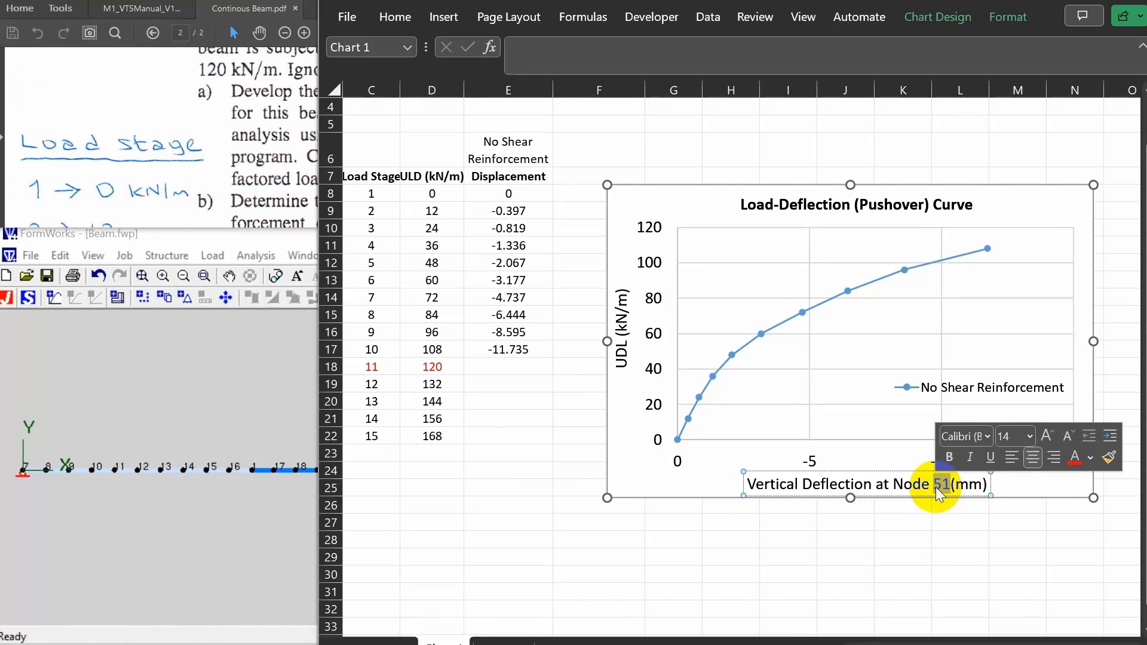
type("48")
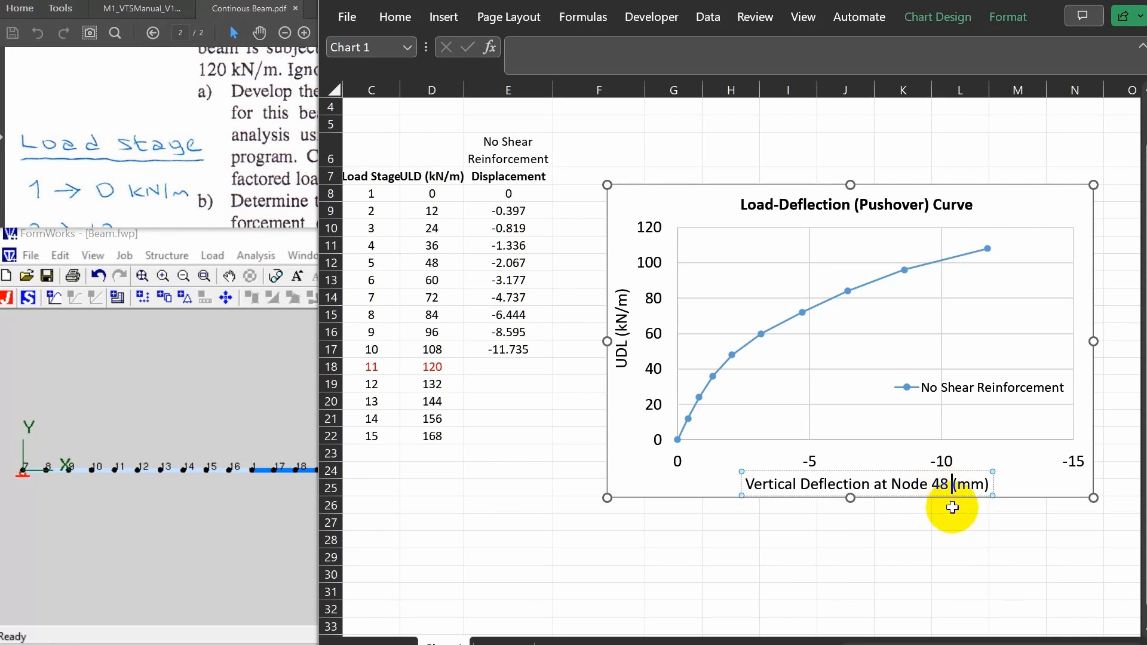
left_click(966, 541)
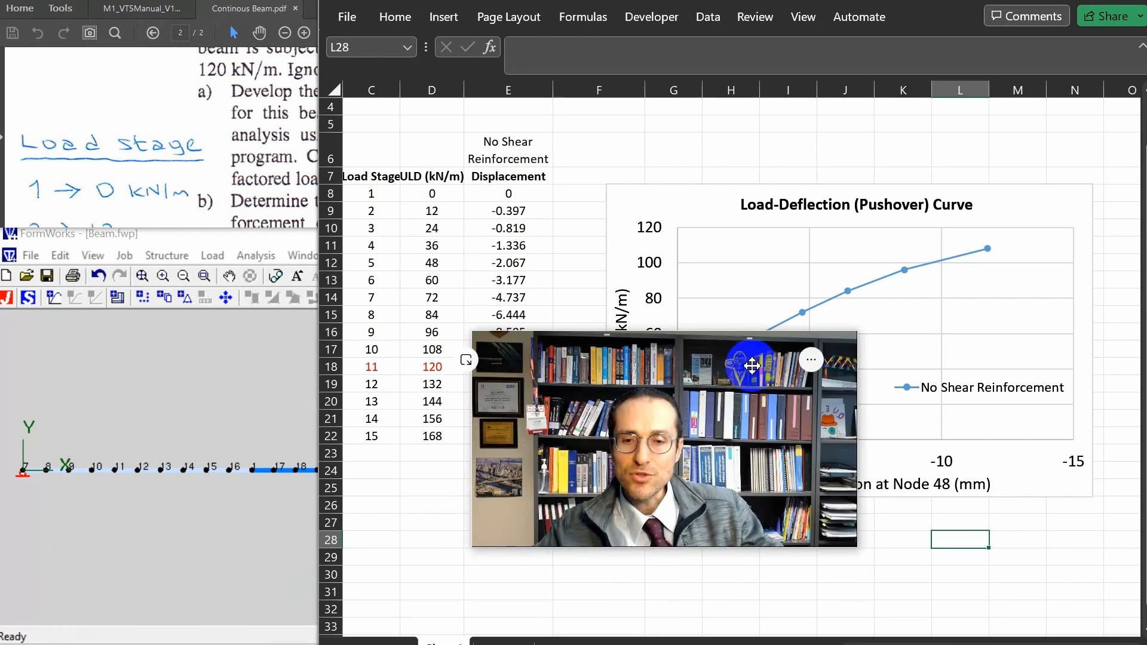
left_click_drag(753, 366, 756, 396)
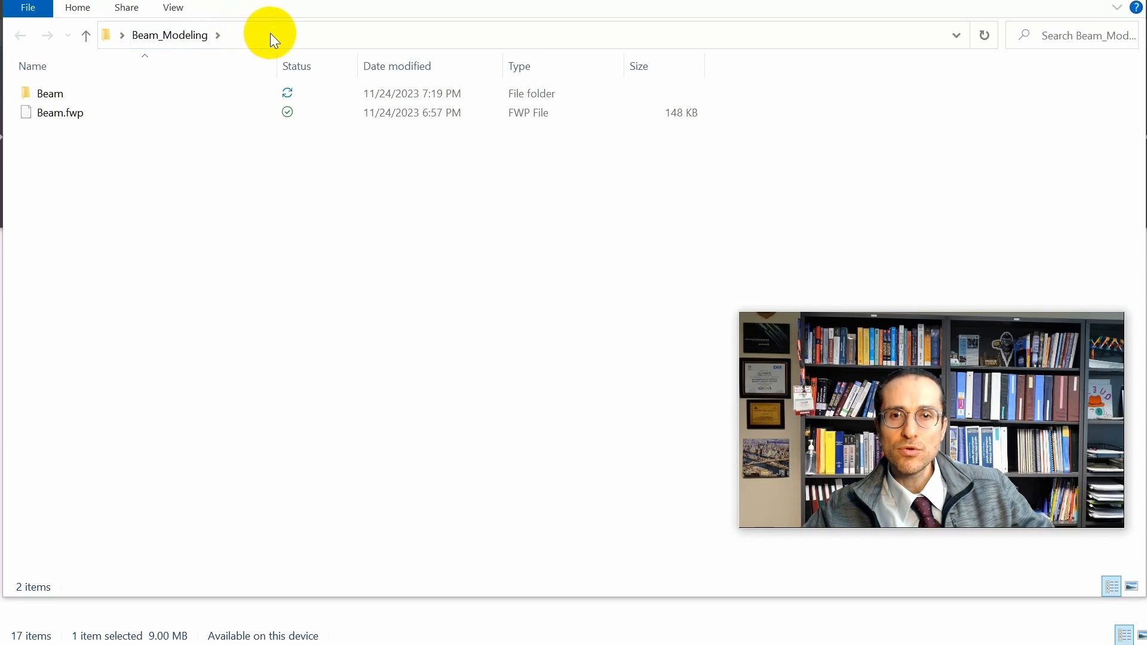
Duplicate Beam.fwp in the Beam_Modeling folder and name the copy Beam_Stirrups.fwp.
left_click(58, 118)
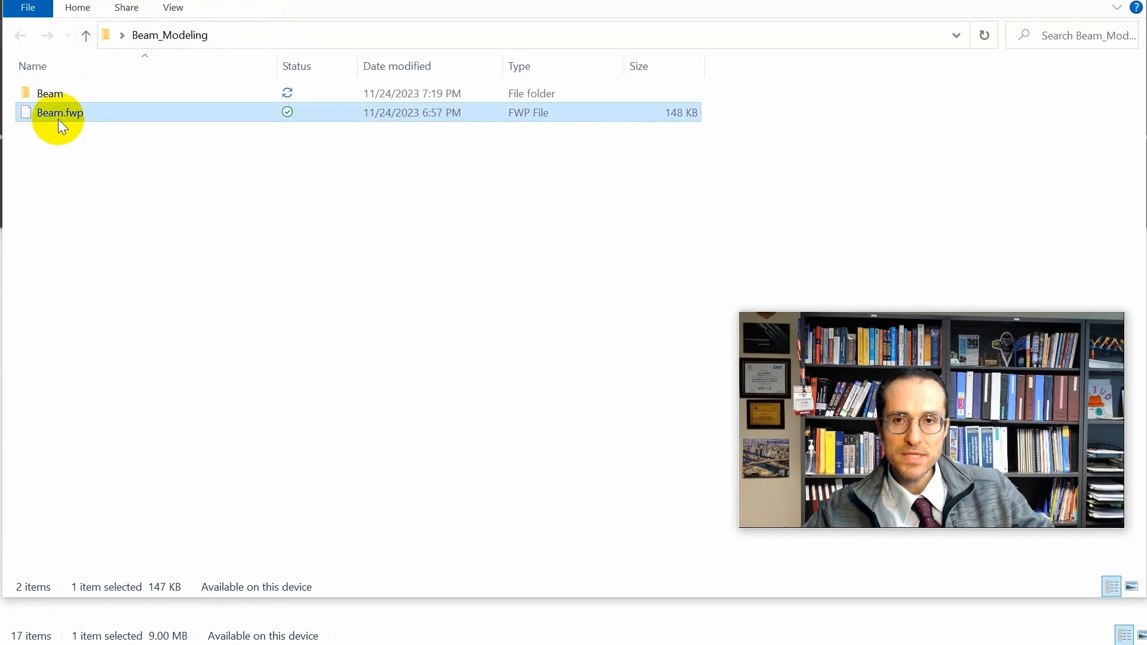
left_click_drag(80, 116, 119, 185)
left_click(185, 230)
key("F2")
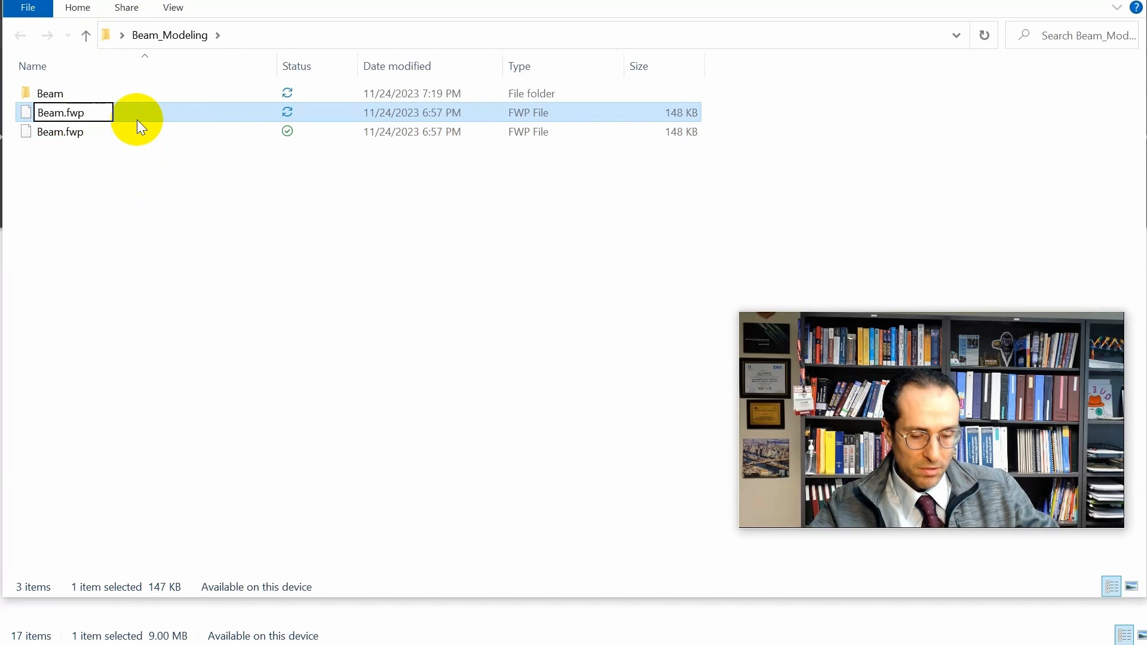
type("Beam_Stirrups")
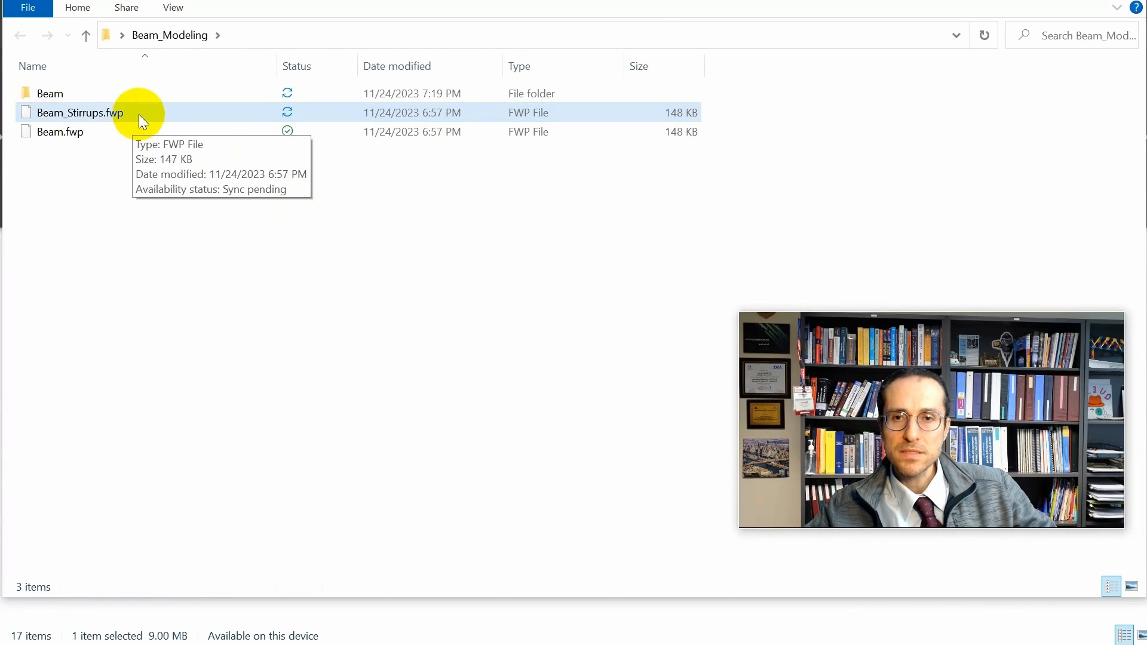
key("Return")
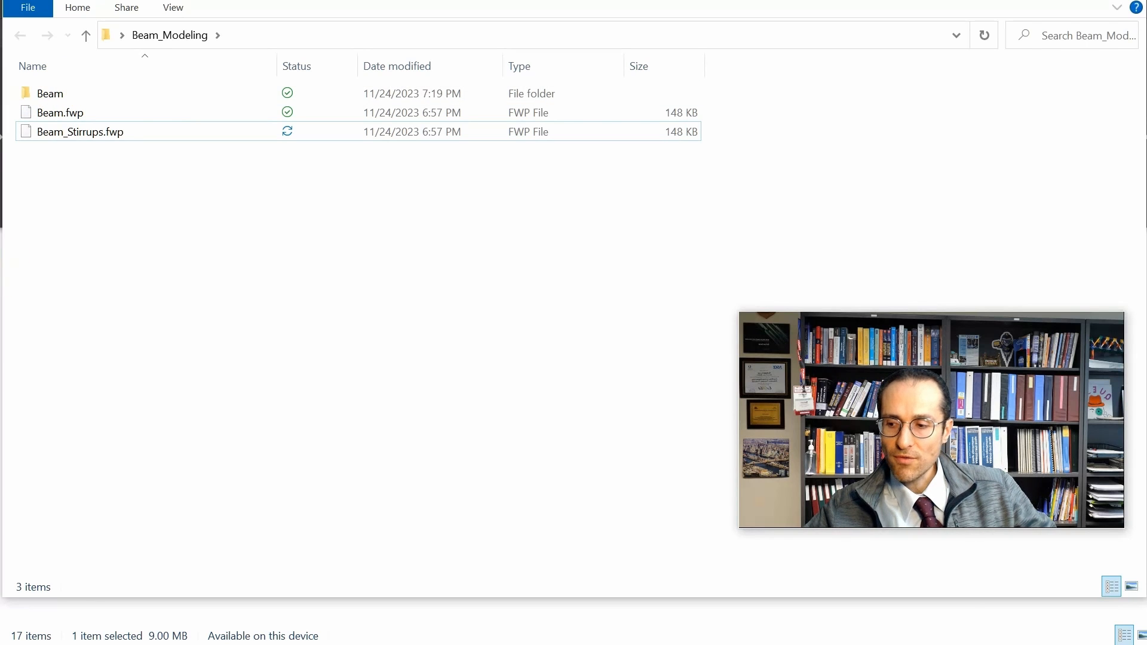
Start FormWorks, open Beam_Stirrups.fwp from the Beam_Modeling folder, and arrange its window so the beam model is accessible.
key("super")
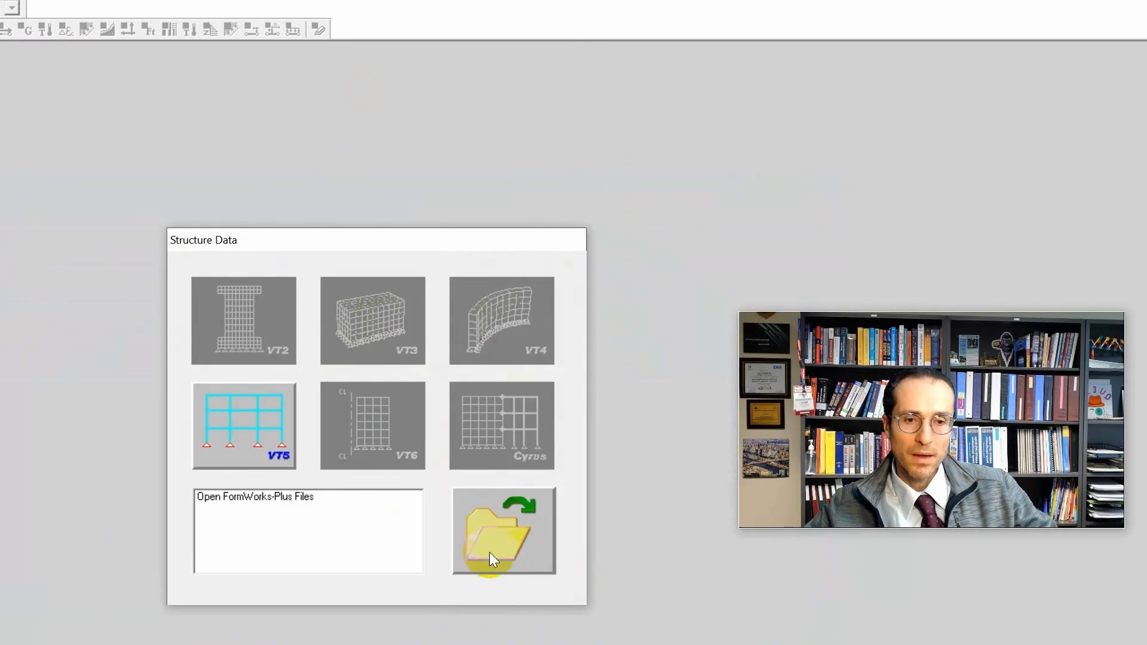
left_click(489, 552)
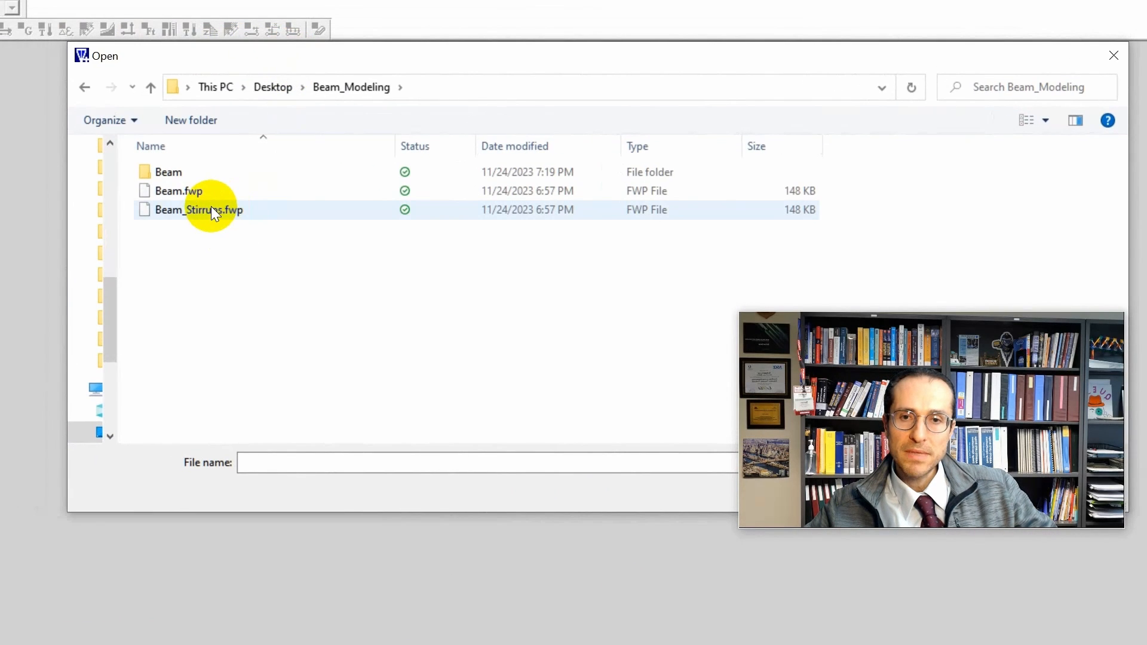
double_click(210, 207)
left_click_drag(210, 64, 321, 23)
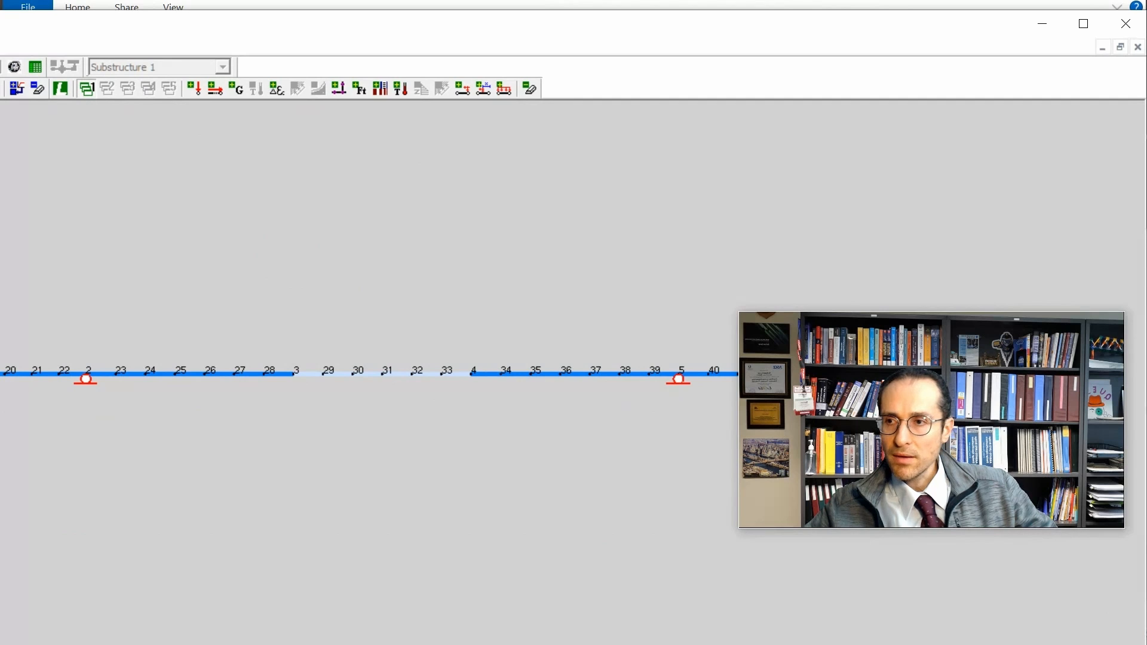
mouse_move(0, 175)
left_mouse_down()
mouse_move(28, 177)
mouse_move(13, 175)
left_mouse_up()
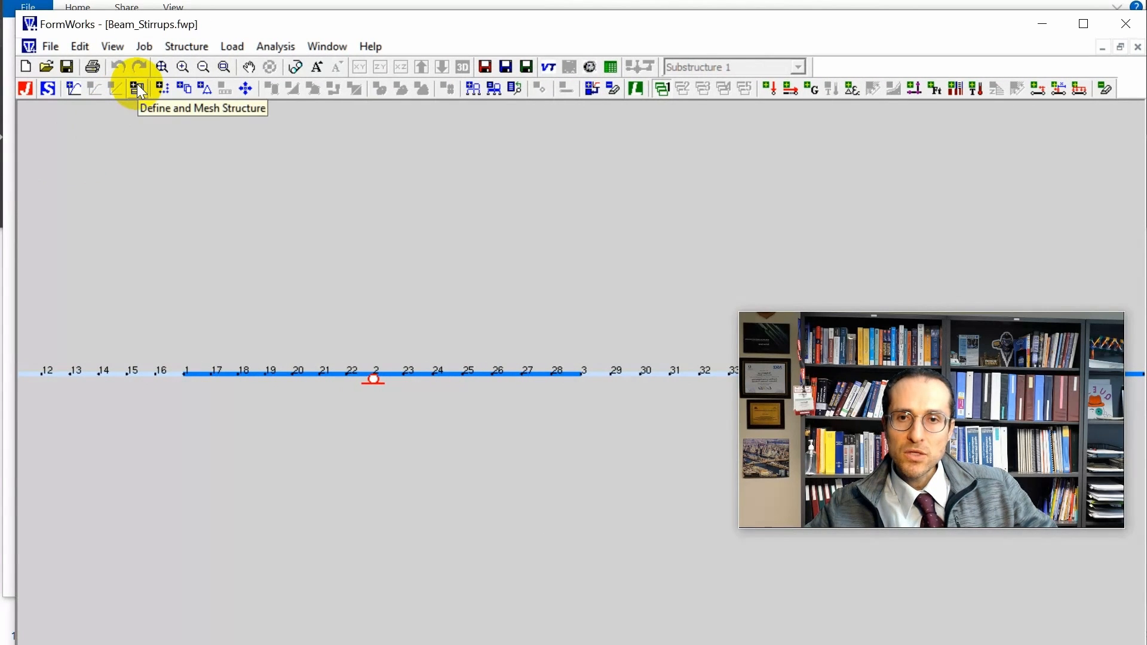
Open the general material properties of the Span cross-section and reposition the dialog.
left_click(46, 91)
left_click_drag(418, 207, 453, 49)
left_click_drag(869, 361, 934, 183)
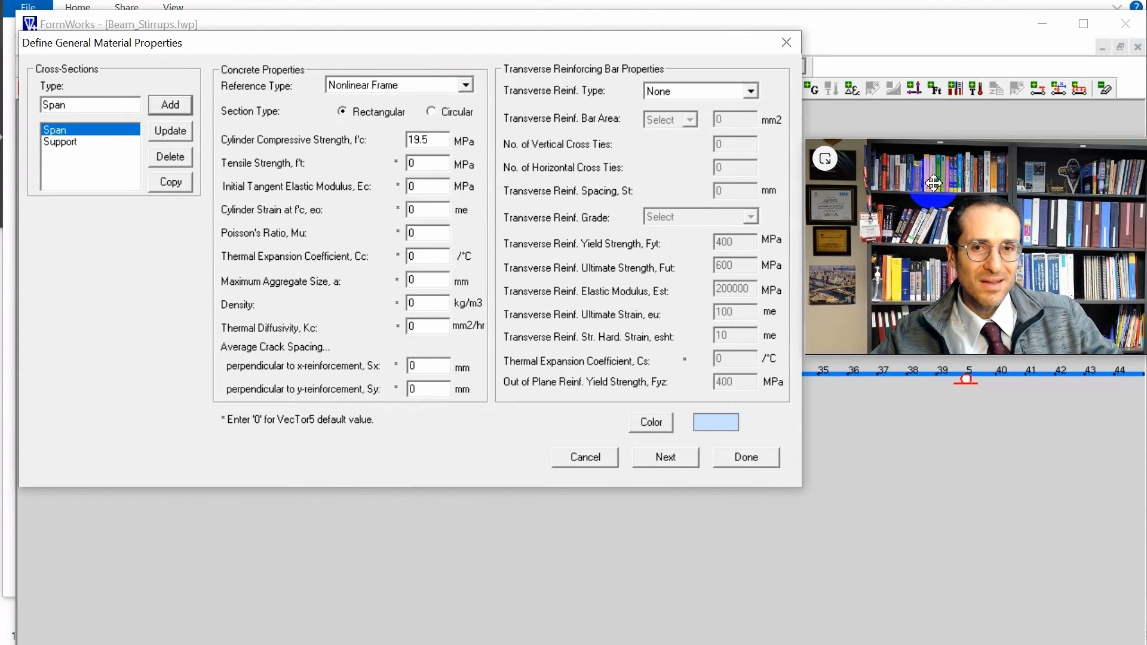
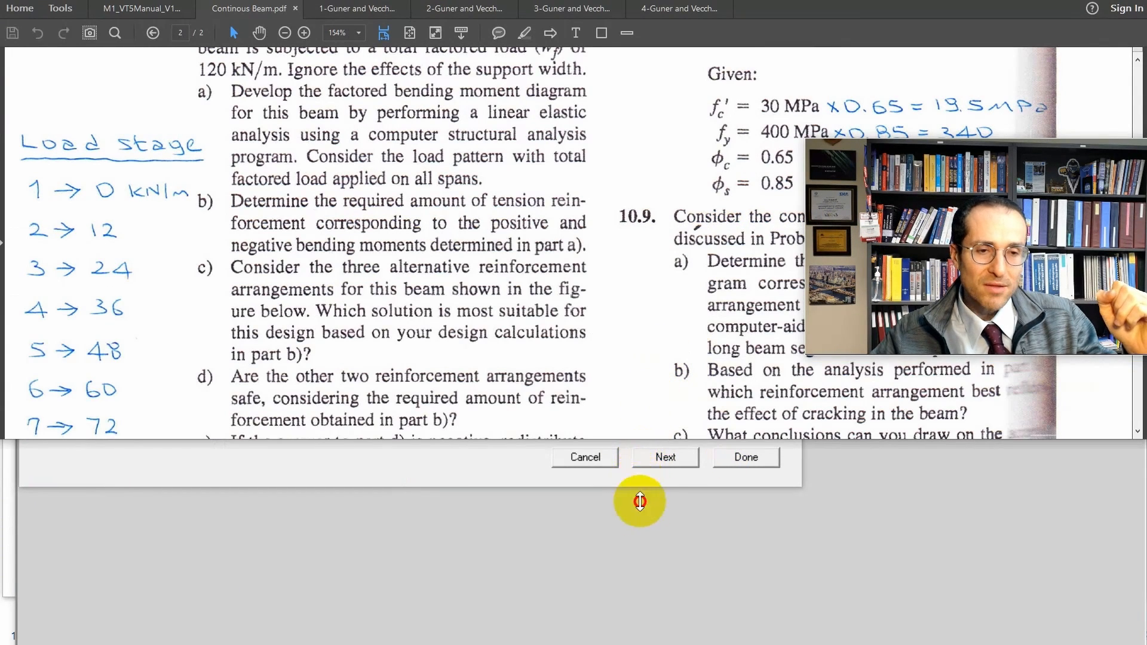
Consult the minimum shear reinforcement notes beside the beam drawings in Continous Beam.pdf for stirrup size, spacing and diameter.
left_click_drag(640, 502, 633, 627)
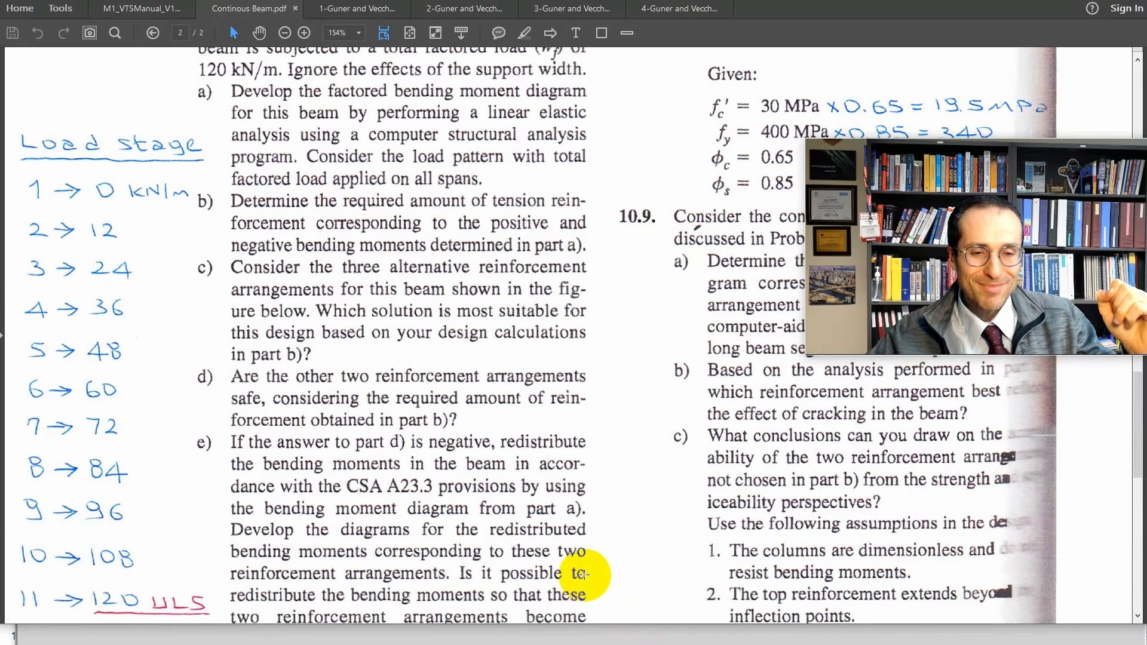
scroll(520, 402, "down", 10)
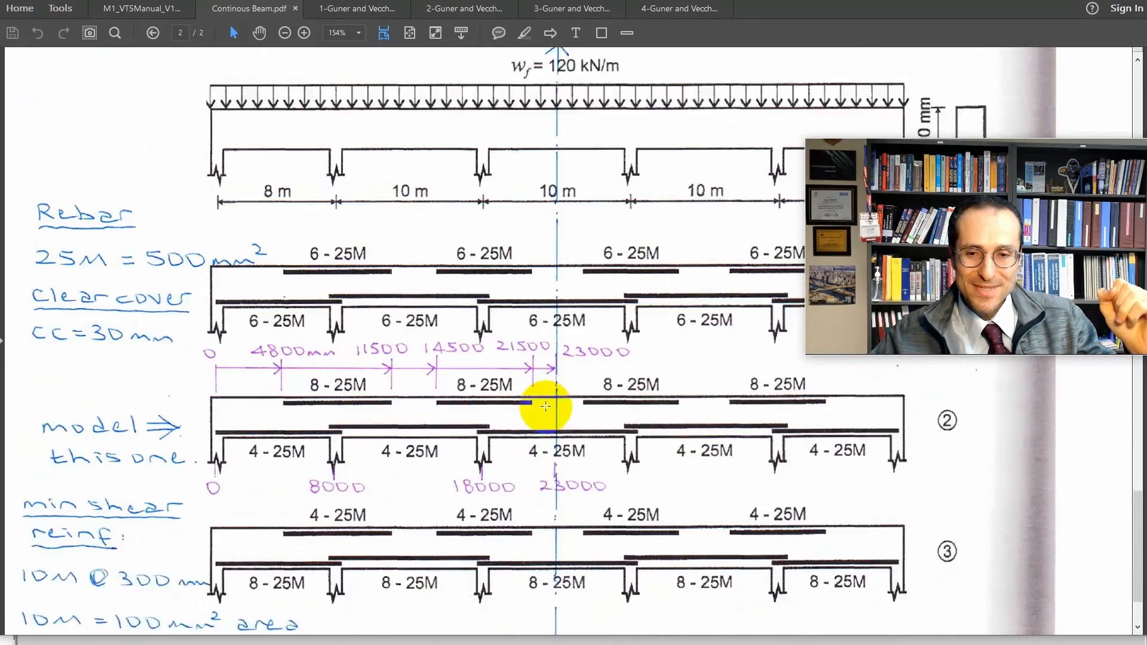
scroll(545, 407, "down", 3)
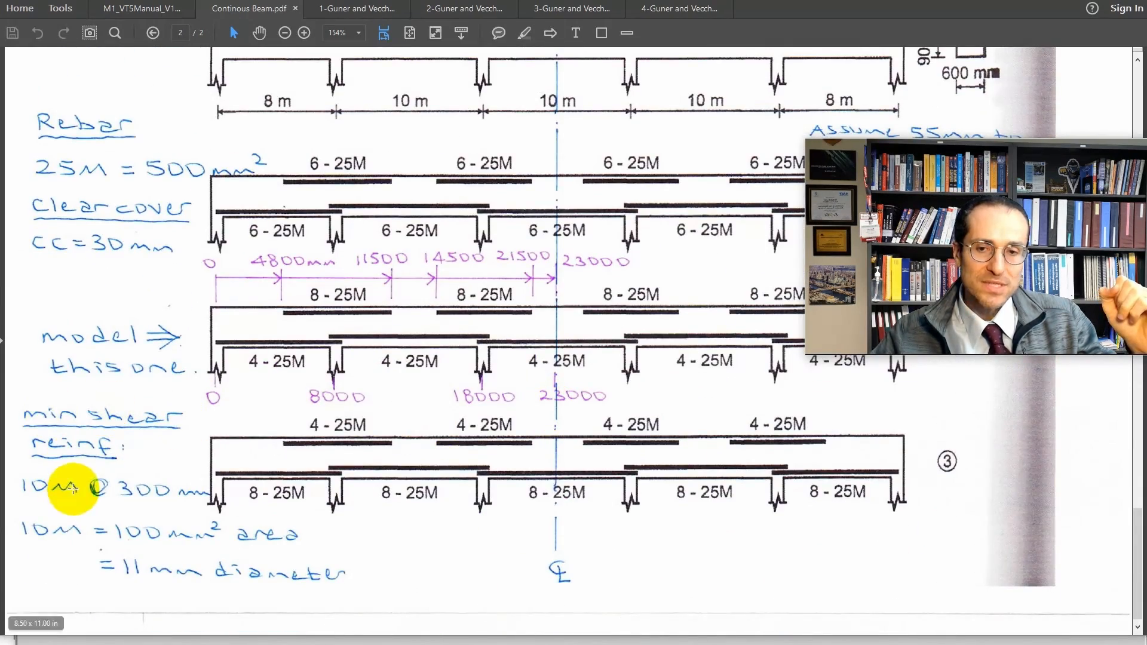
left_click(169, 558)
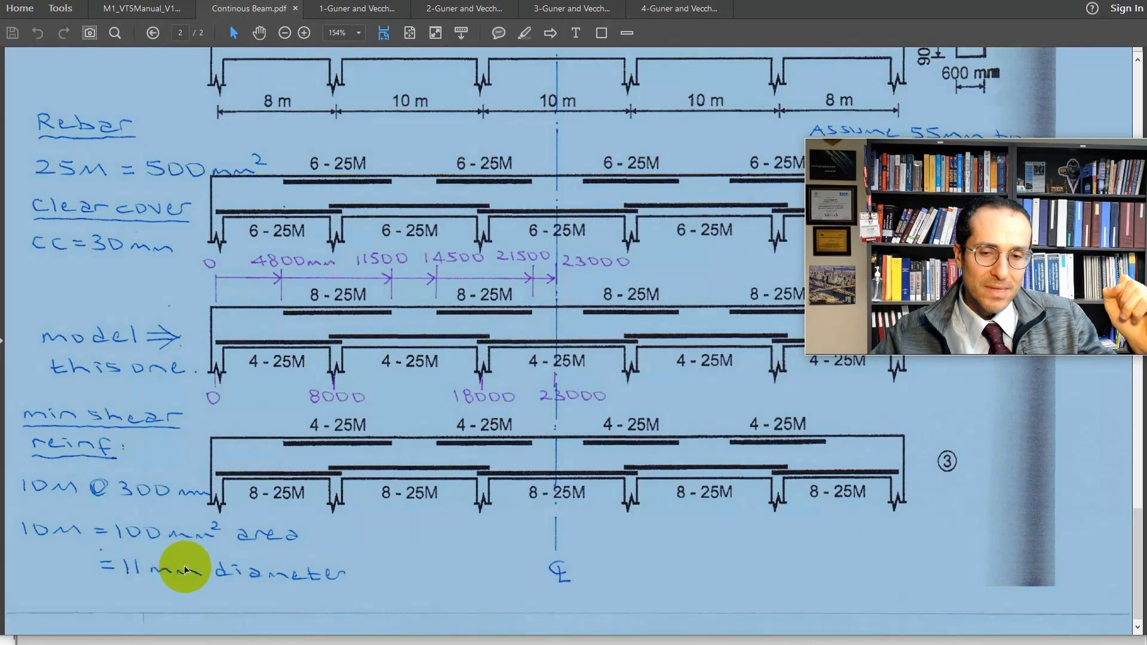
Set the Span section's transverse reinforcement to Closed with 10M bars, 300 mm spacing and grade 400R.
left_click(538, 263)
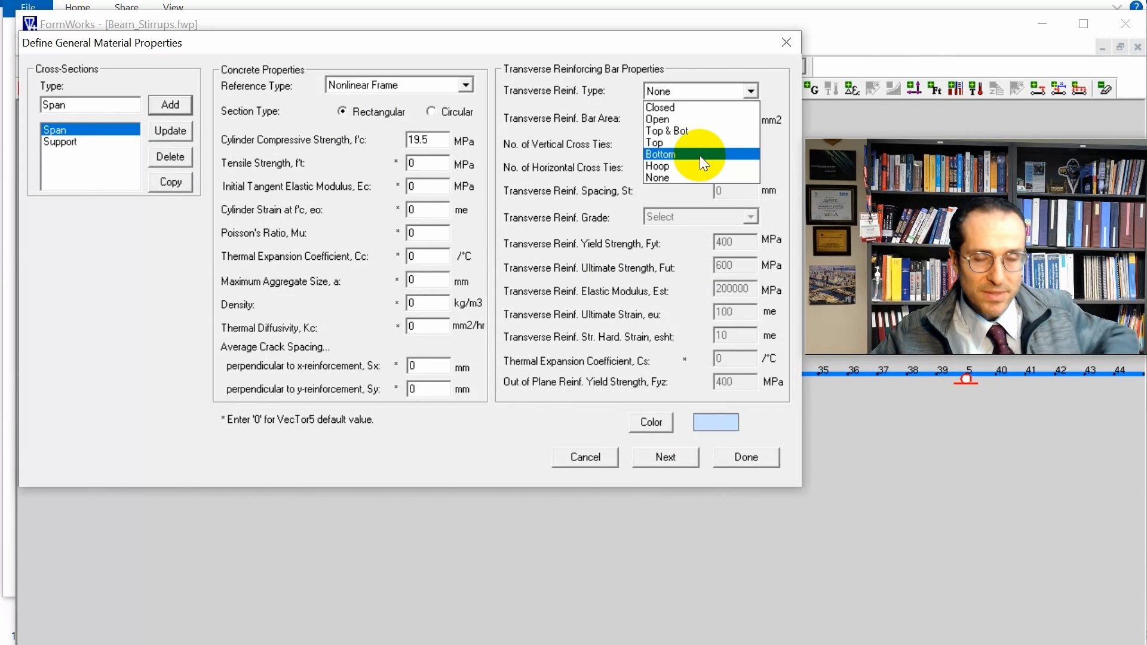
left_click(701, 111)
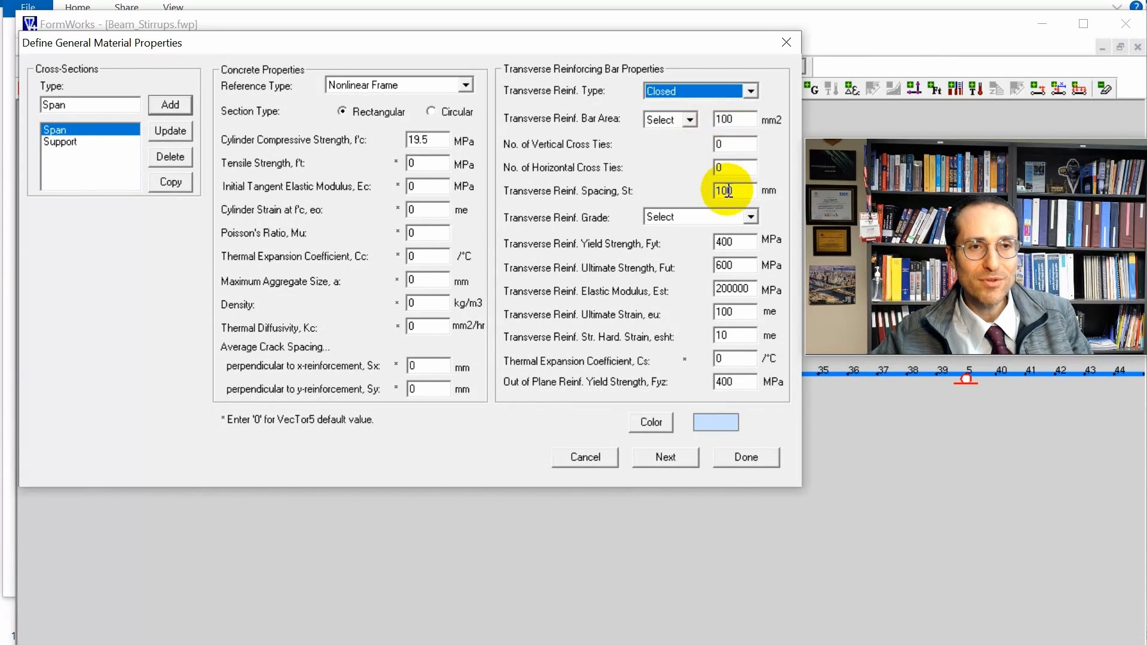
left_click(666, 123)
left_click(668, 139)
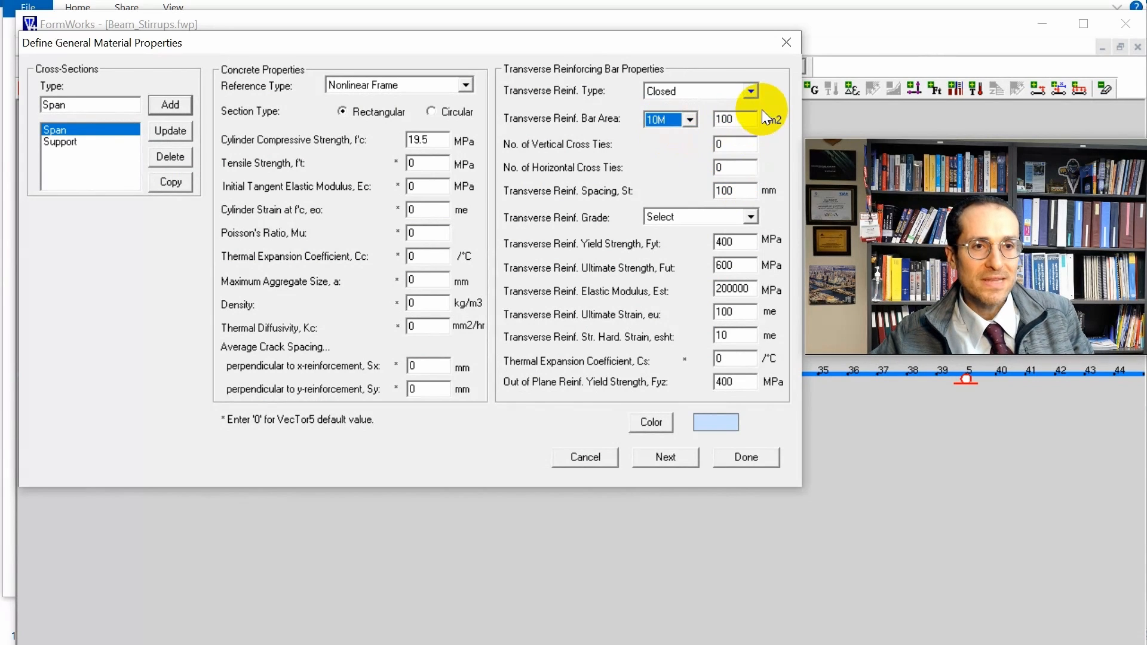
double_click(744, 189)
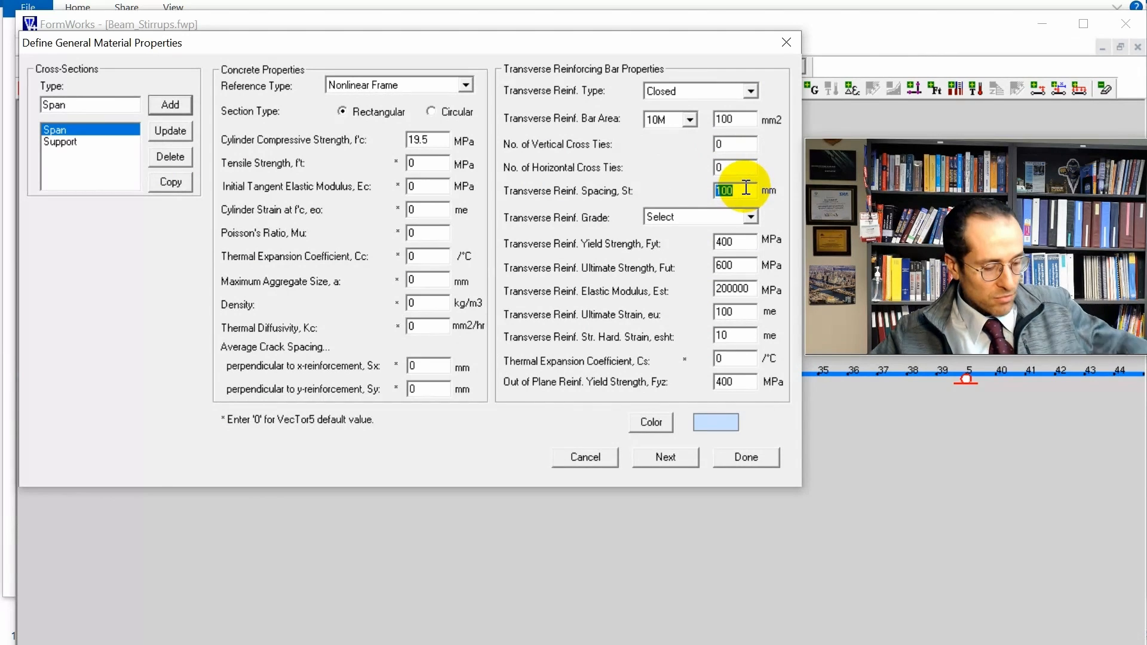
type("300")
left_click(750, 217)
left_click(752, 243)
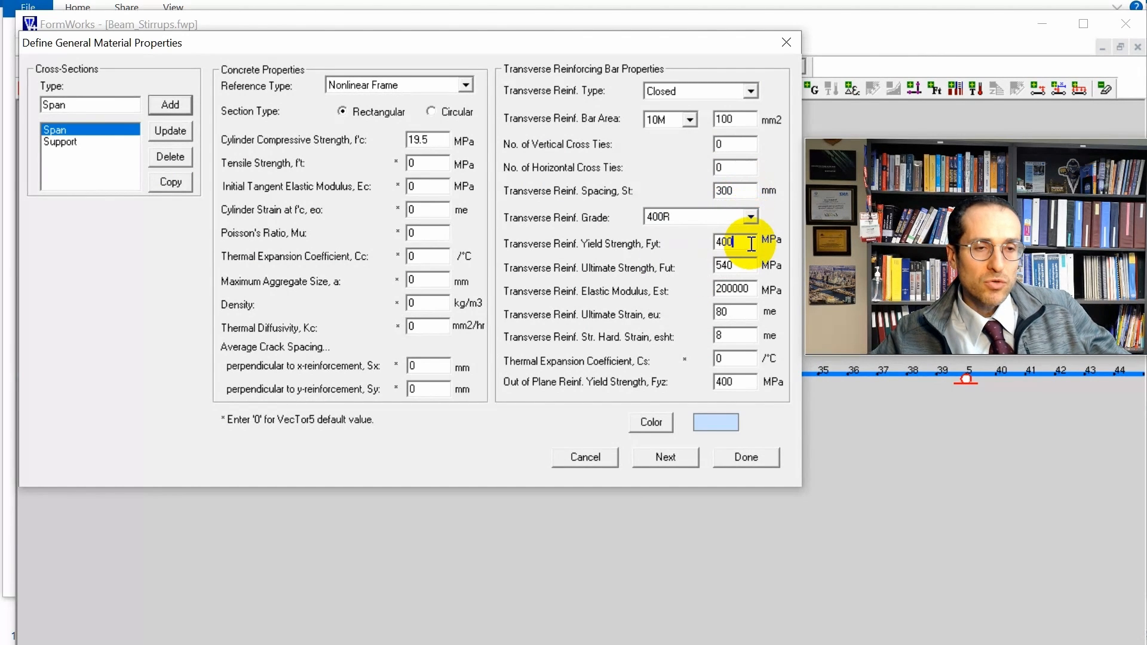
Set the Span stirrups' yield strength to 340 MPa, ultimate strength to 459 MPa and out-of-plane yield strength to 340 MPa, and update the section.
double_click(751, 243)
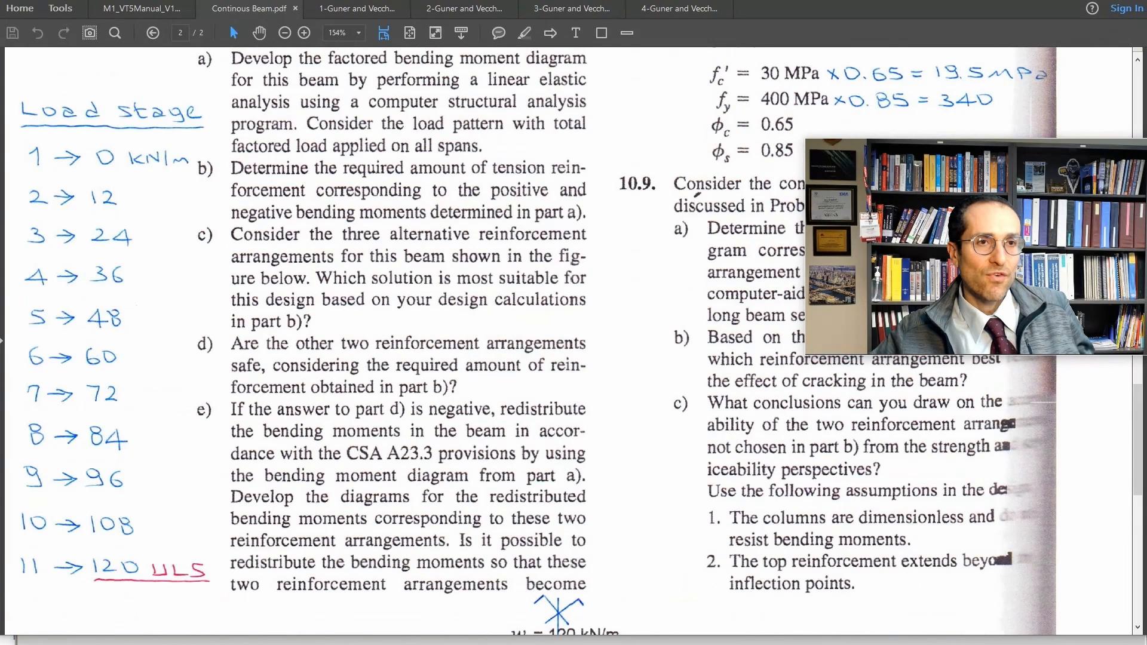
double_click(755, 267)
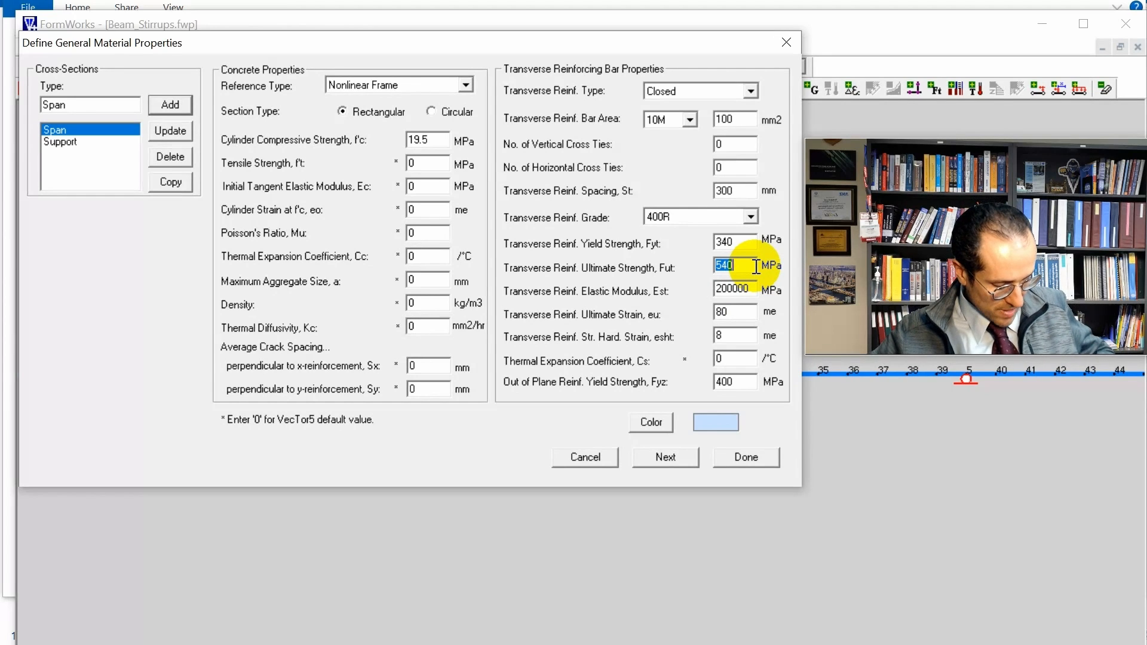
type("459")
left_click(736, 381)
double_click(734, 381)
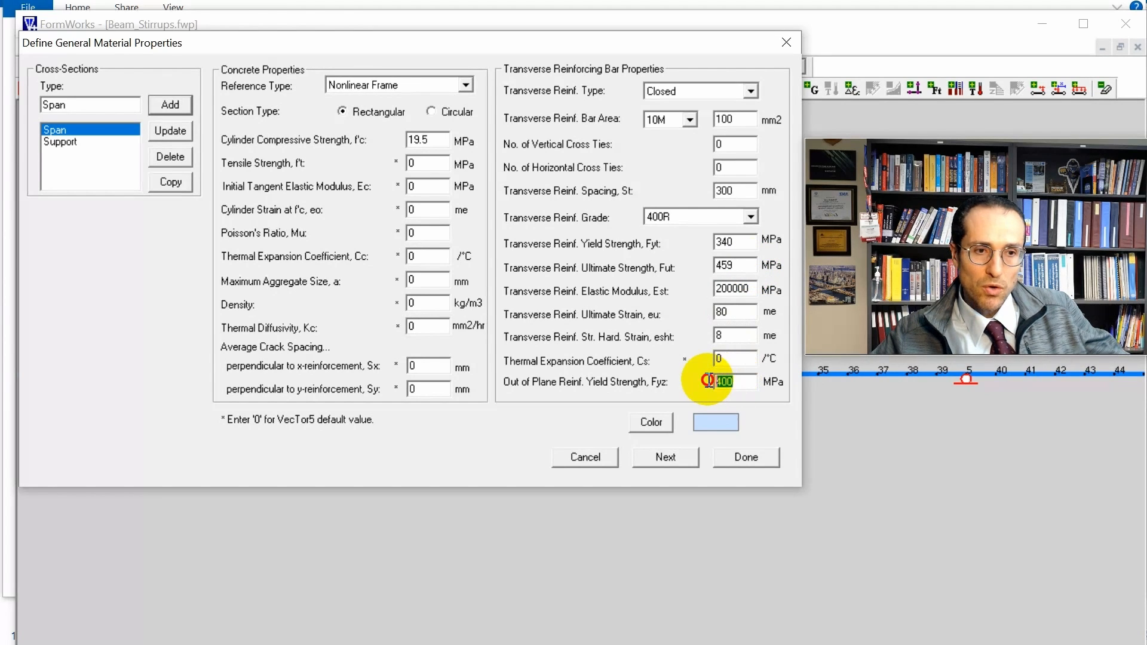
type("340")
left_click(170, 130)
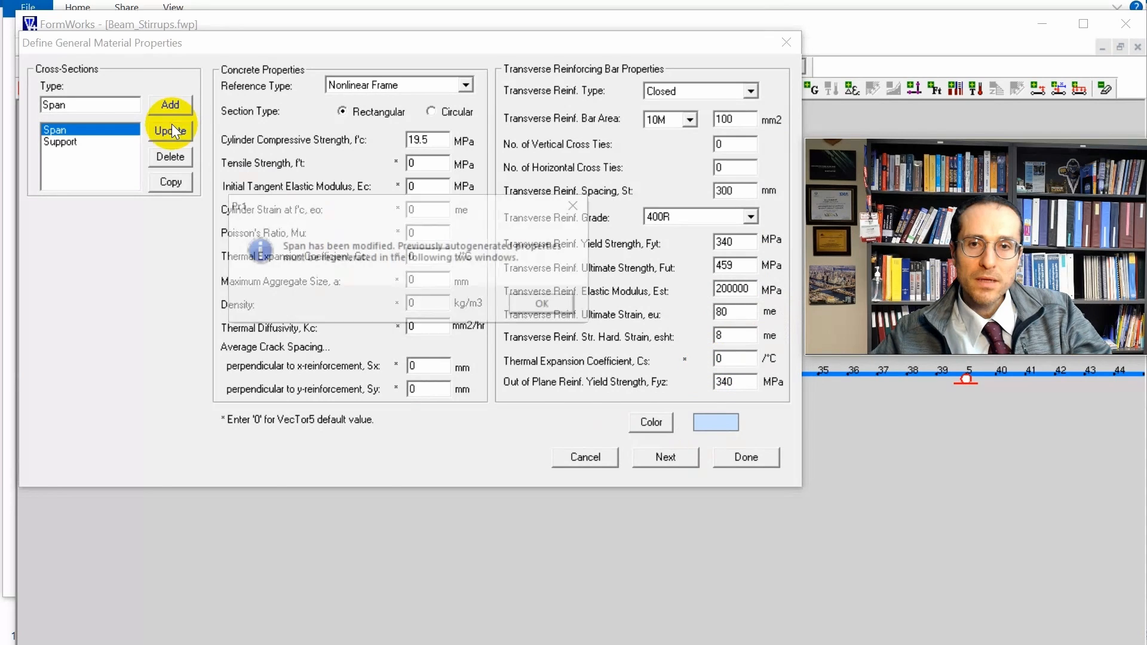
left_click(545, 305)
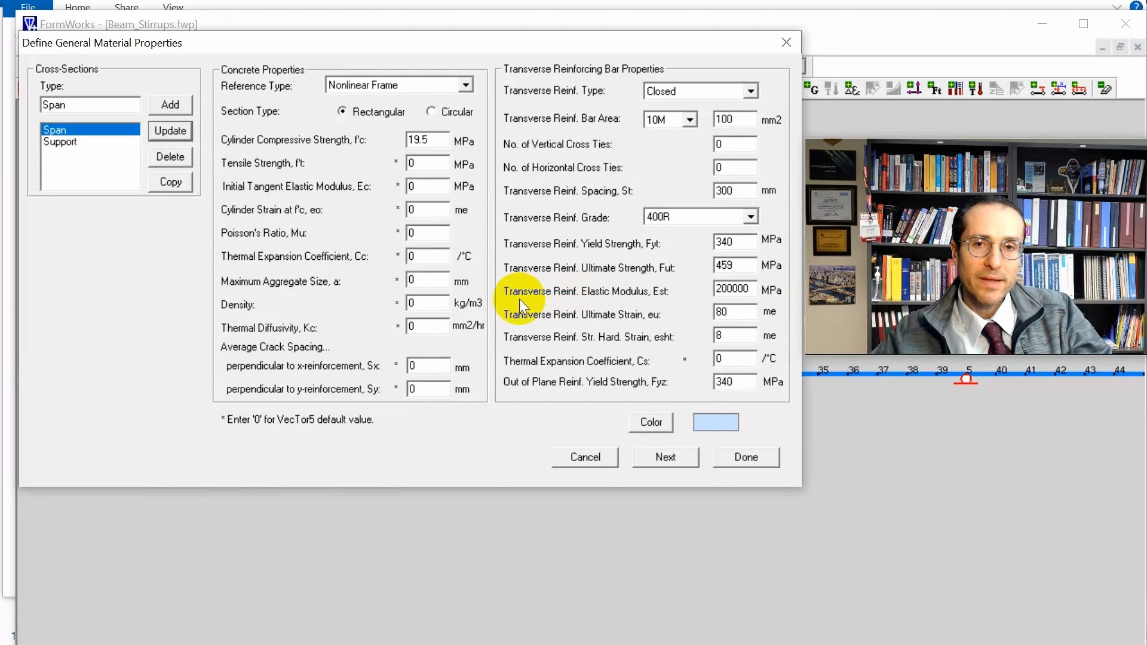
Regenerate the Span section's concrete layers with the existing dimensions and review the properties of Zones 1 to 5.
left_click(681, 465)
left_click_drag(486, 243, 540, 227)
left_click_drag(838, 154, 897, 127)
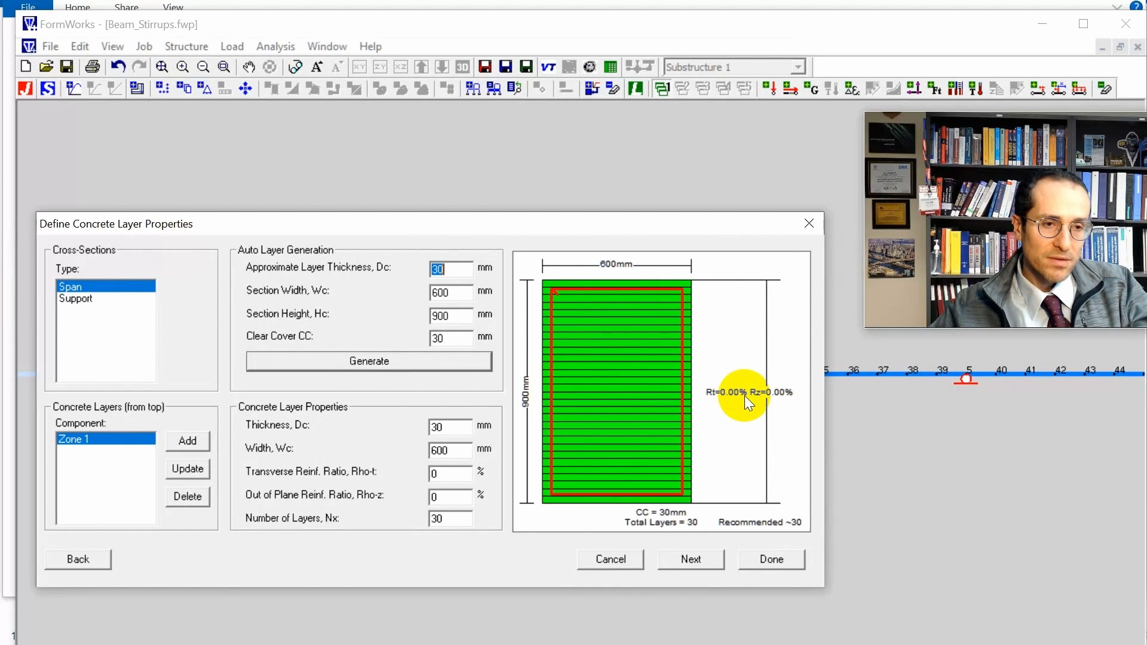
left_click(367, 361)
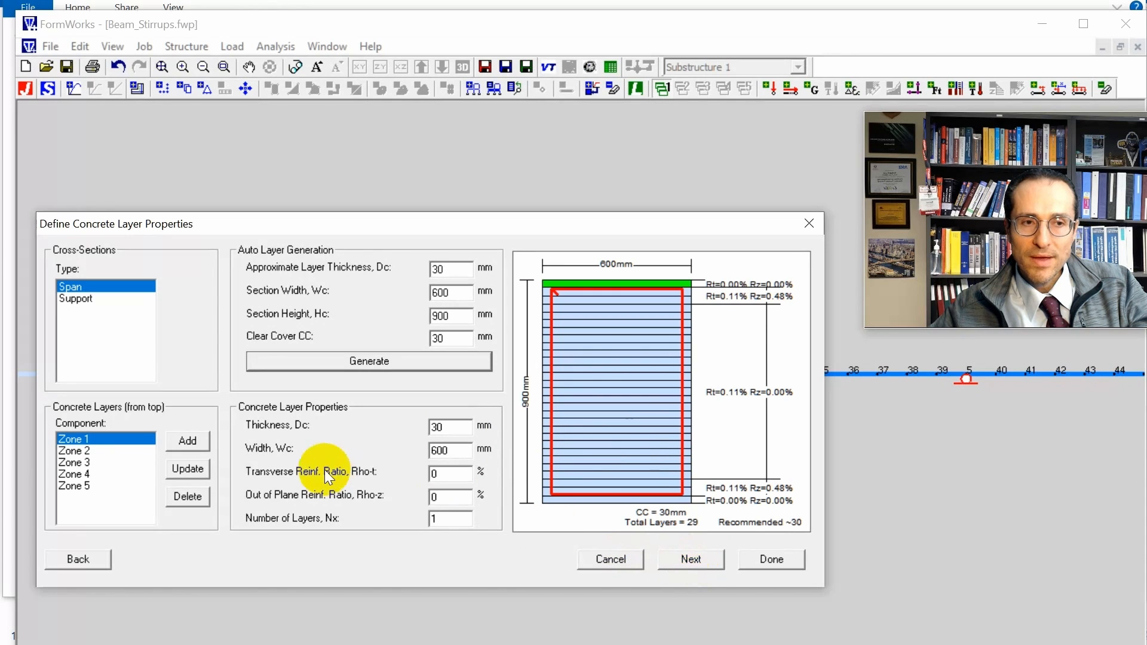
left_click(84, 451)
left_click(88, 464)
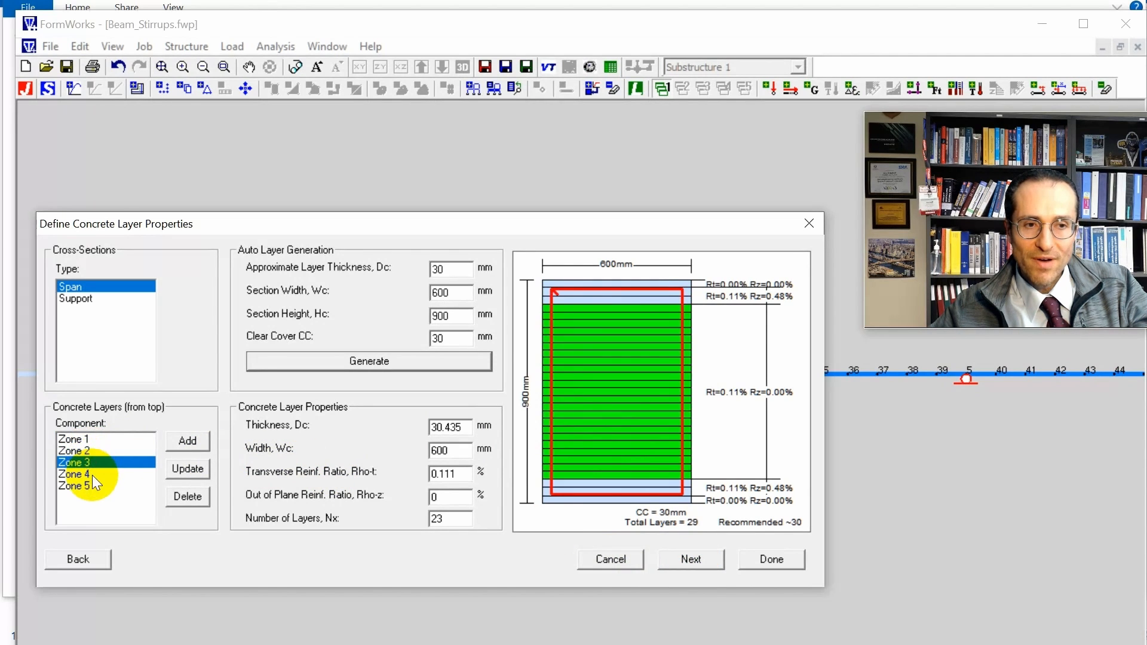
left_click(92, 474)
left_click(91, 487)
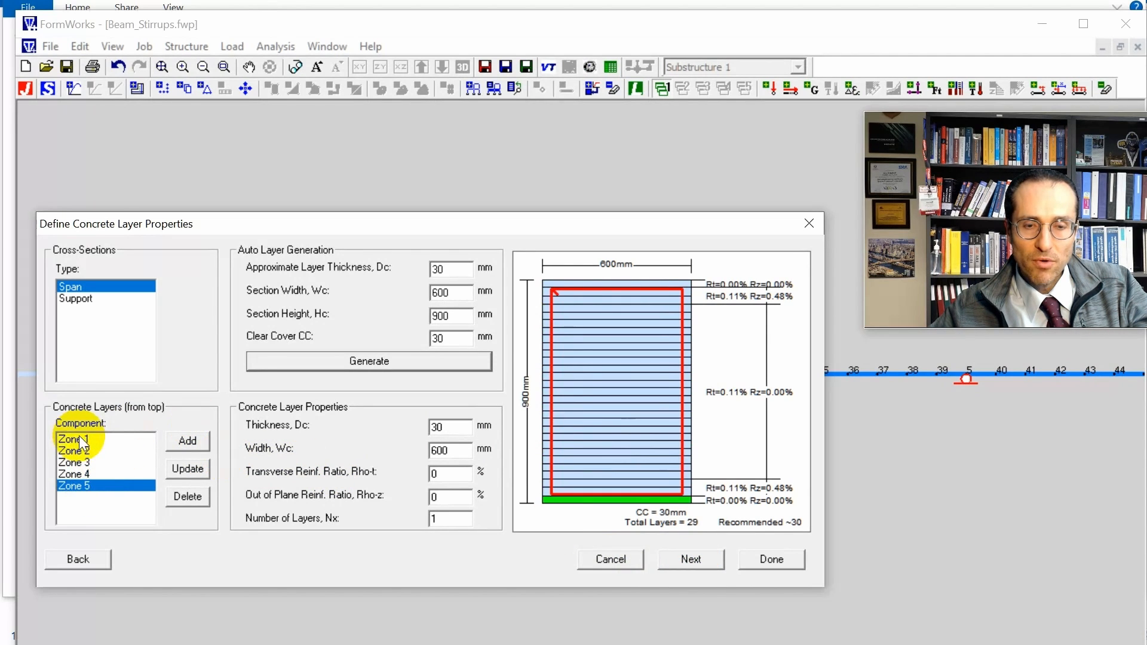
left_click(81, 440)
Reposition the Span section's longitudinal reinforcement layer to Bot1 at 846 mm from the top, update it and finish the section definition.
left_click(691, 558)
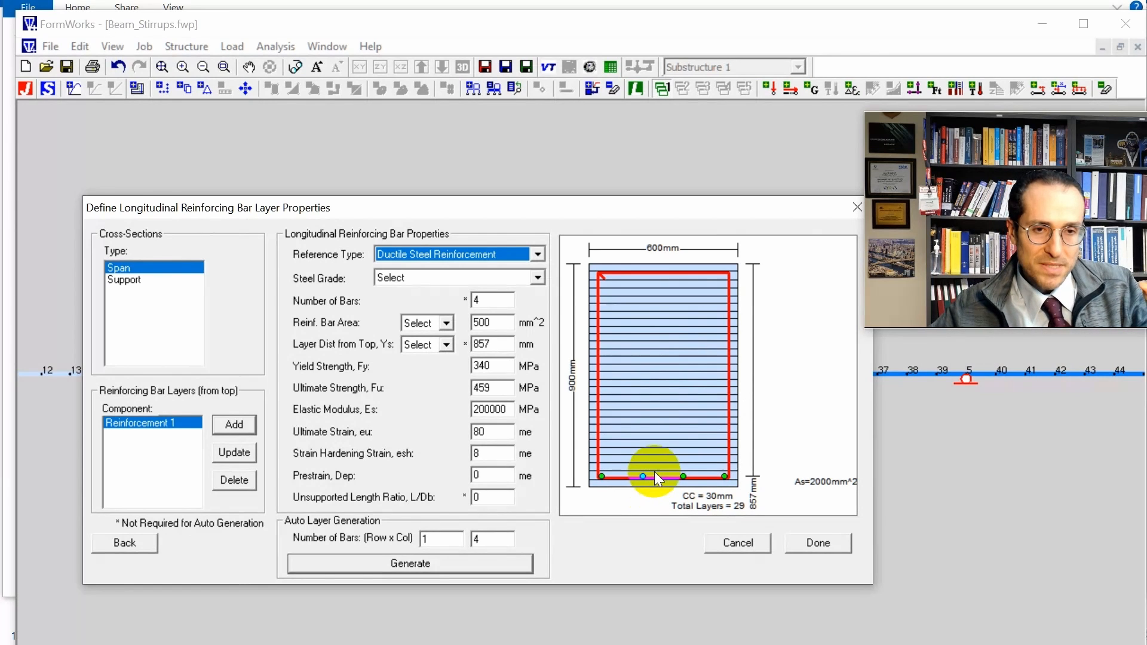
left_click(447, 345)
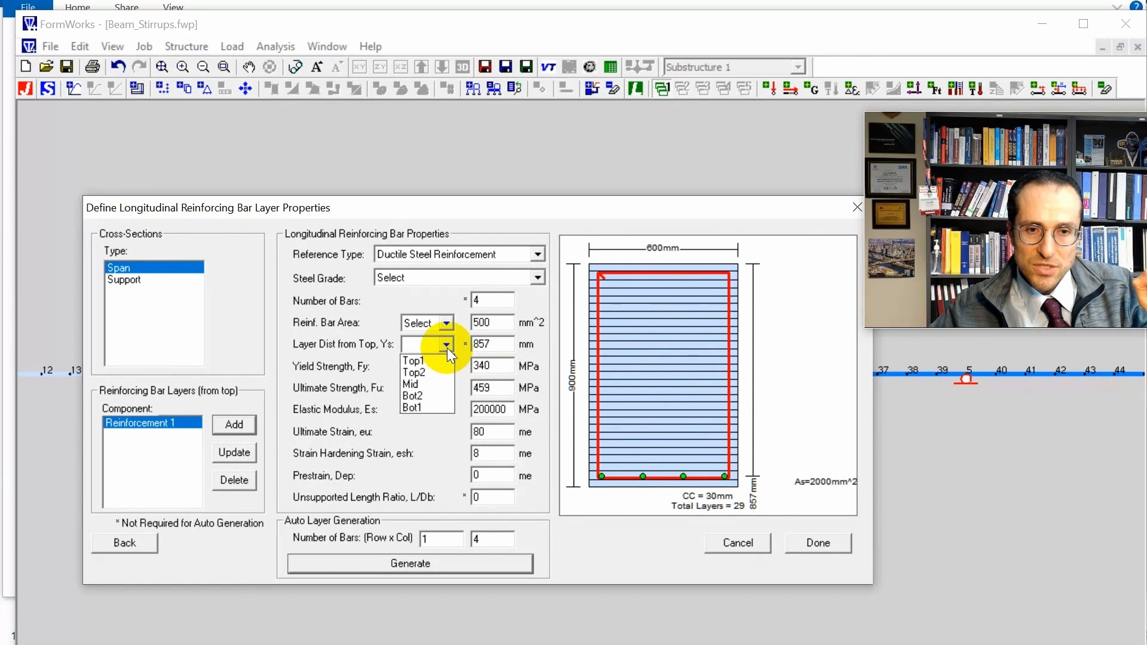
left_click(449, 402)
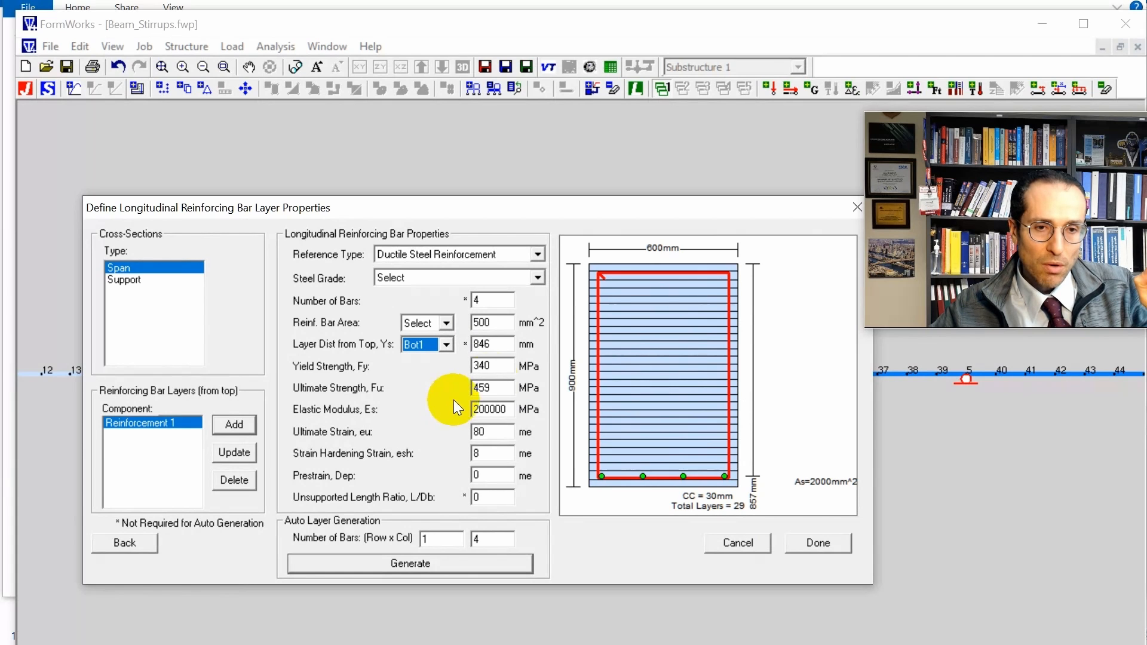
left_click(246, 452)
left_click(604, 437)
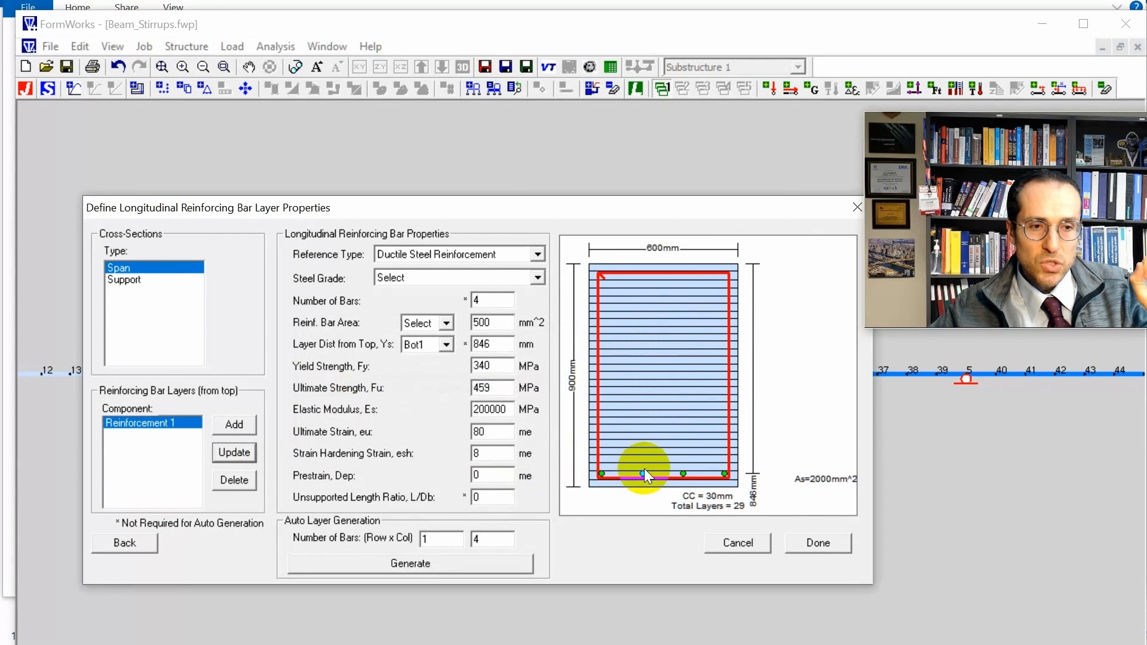
left_click(809, 542)
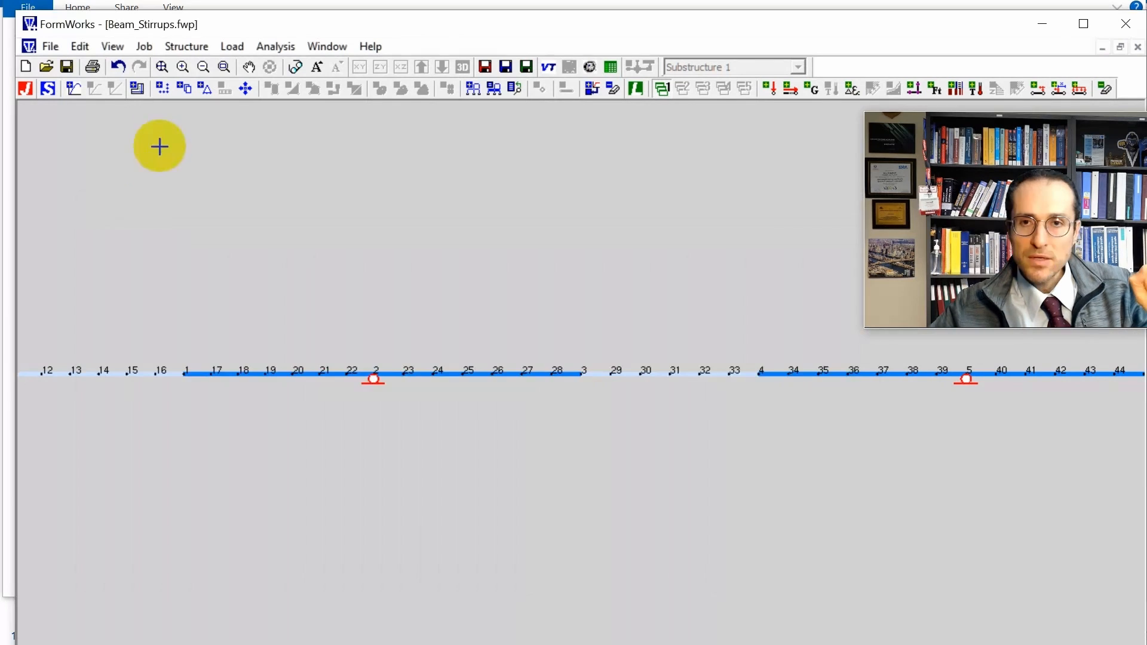
Set the Support section's transverse reinforcement to Closed with a yield strength of 340 MPa and an ultimate strength of 459 MPa.
left_click(78, 92)
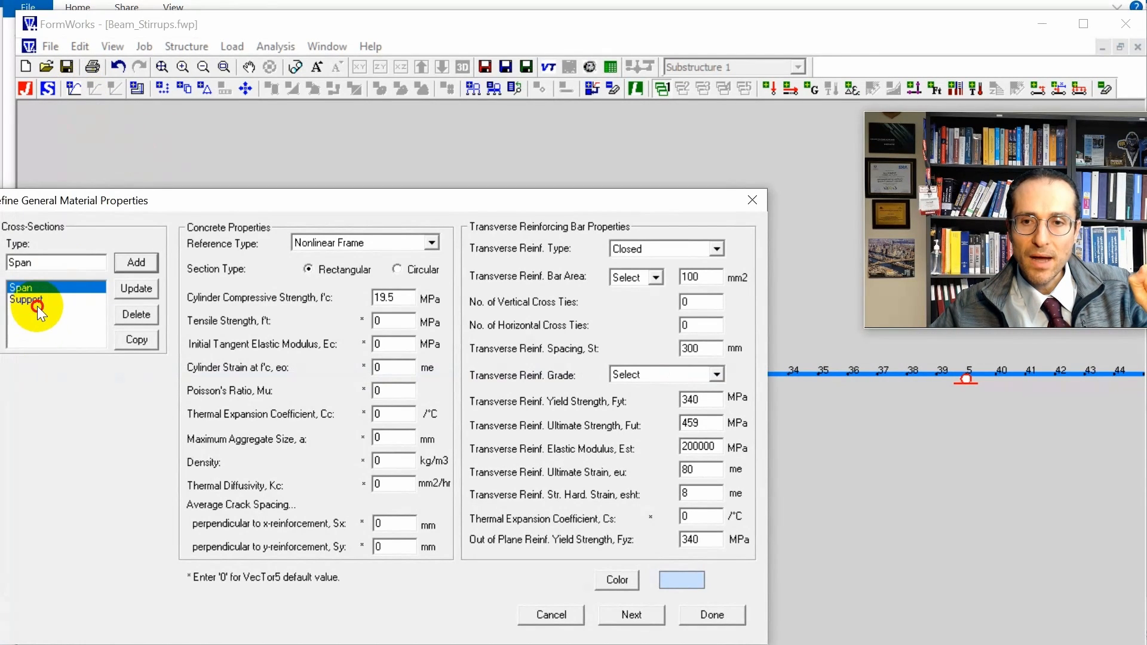
left_click(37, 303)
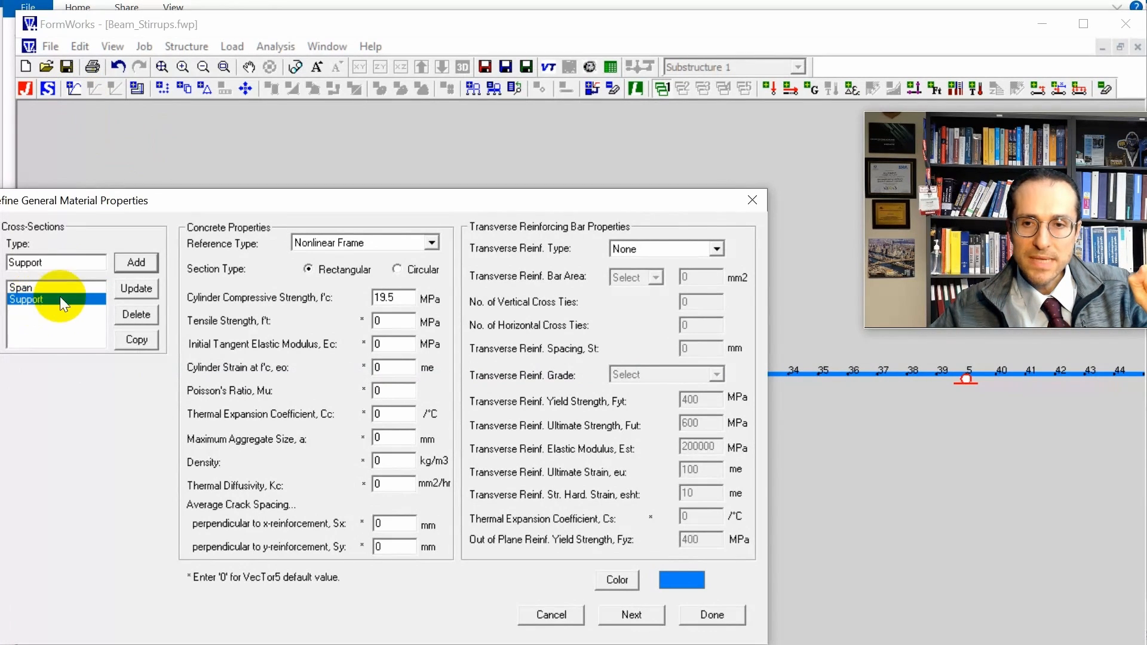
left_click(722, 251)
left_click(689, 270)
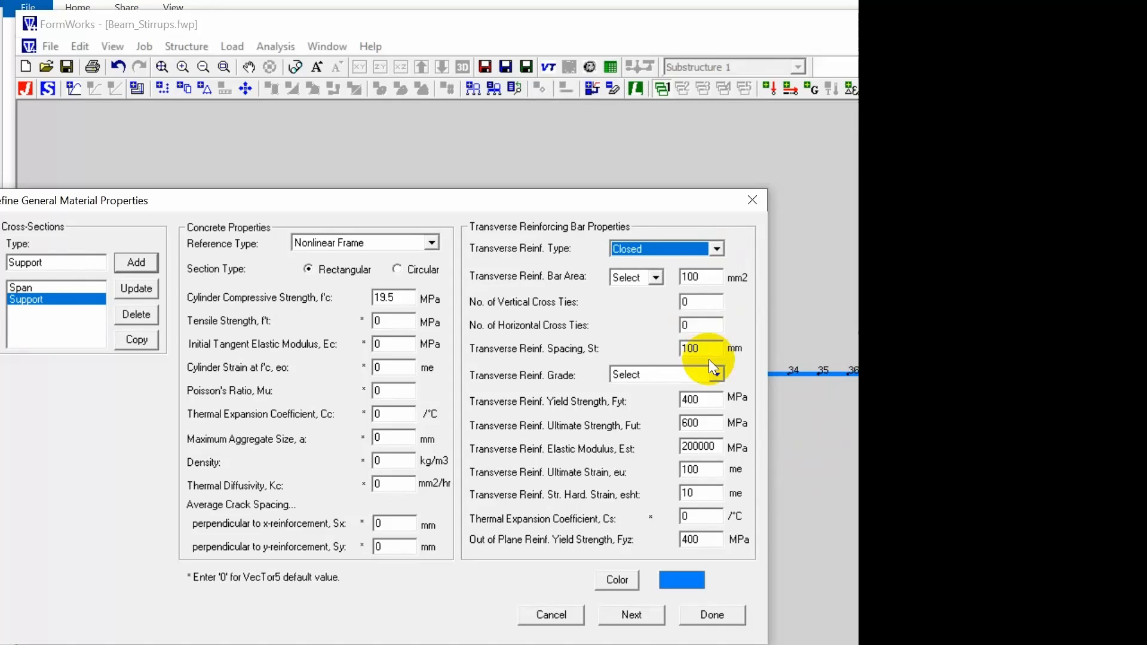
double_click(692, 398)
type("340")
type("459")
Set the Support stirrups' out-of-plane yield strength to 340 MPa and spacing to 300 mm, and update the section.
double_click(720, 539)
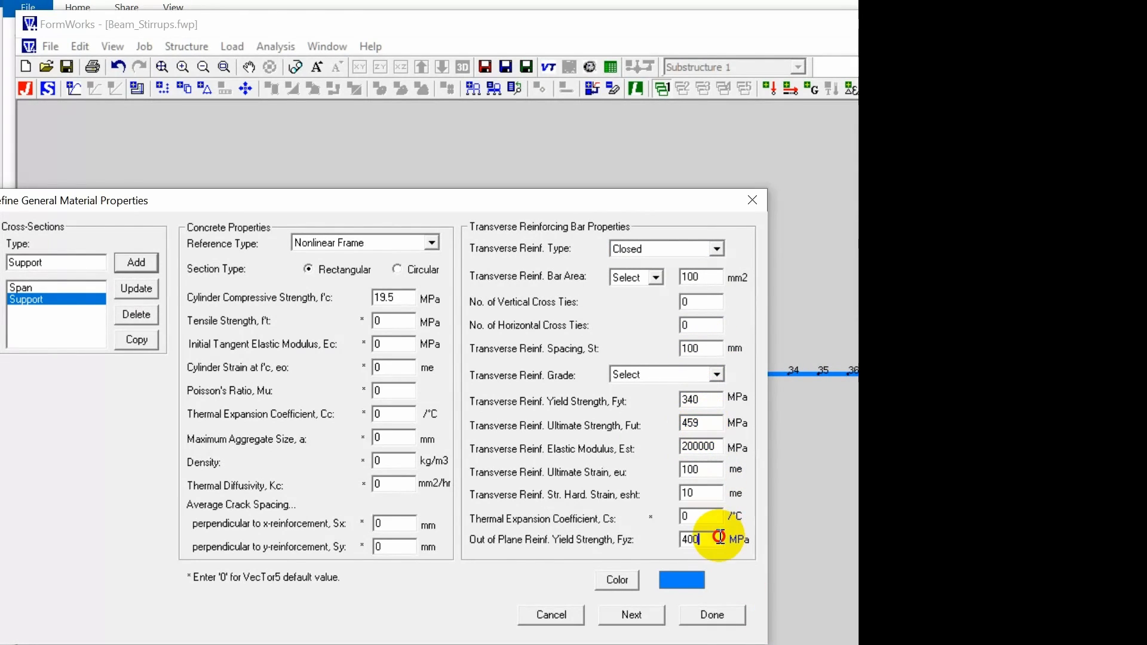
type("34")
double_click(714, 348)
type("300")
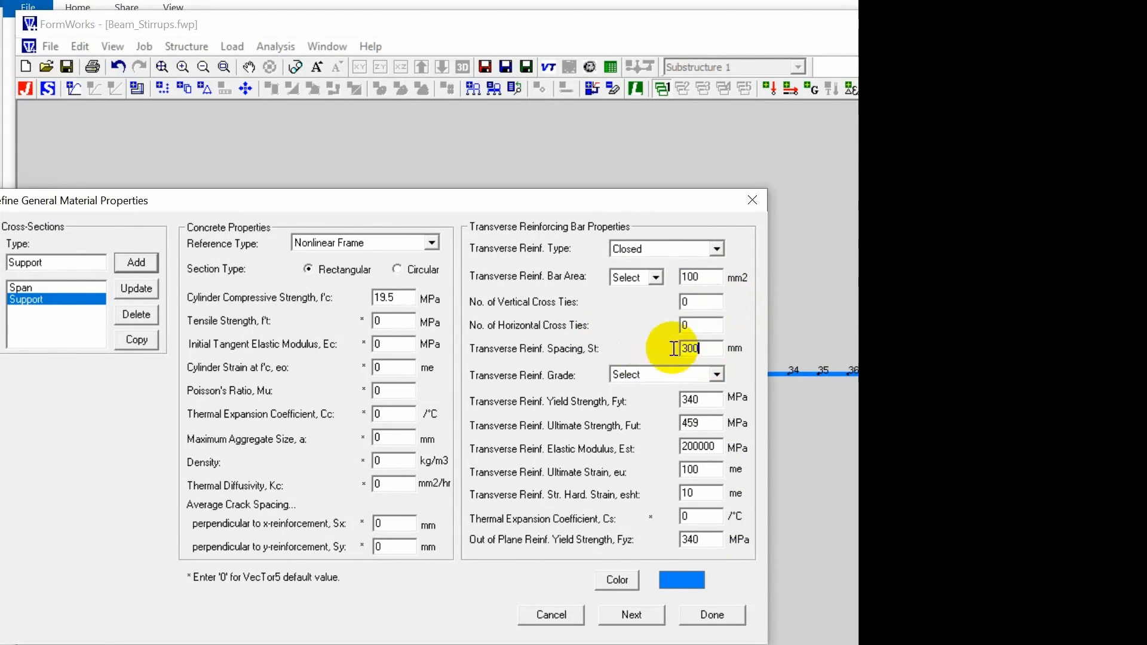
left_click(136, 288)
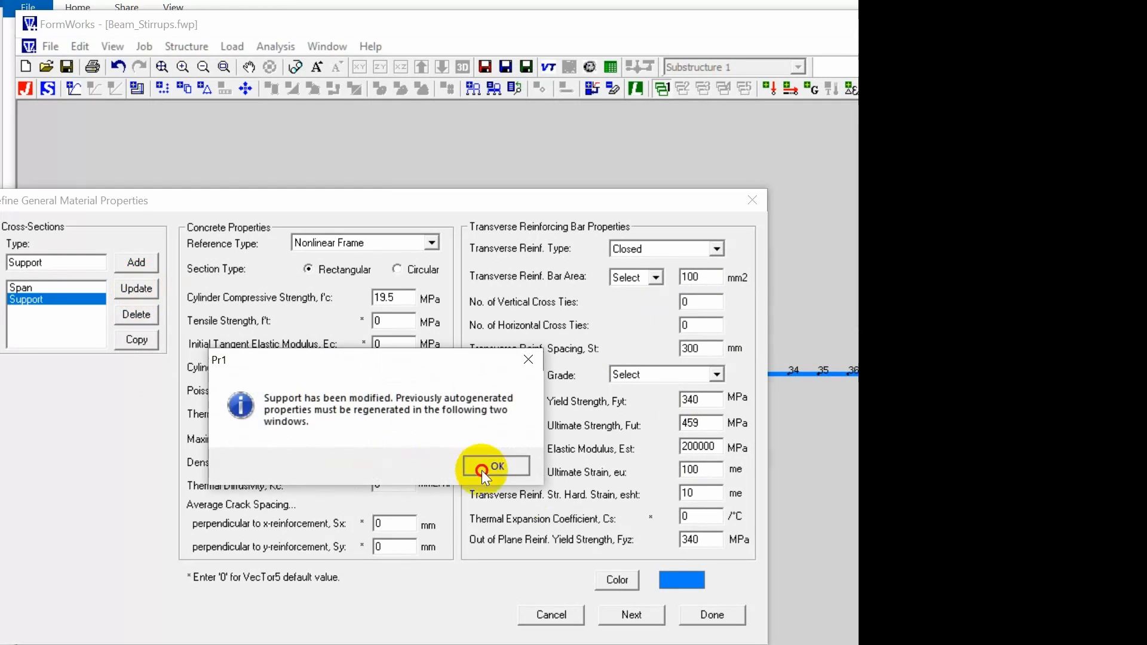
left_click(482, 469)
Regenerate the Support section's concrete layers with the existing dimensions and proceed to its longitudinal reinforcement layers.
left_click(632, 615)
left_click(388, 381)
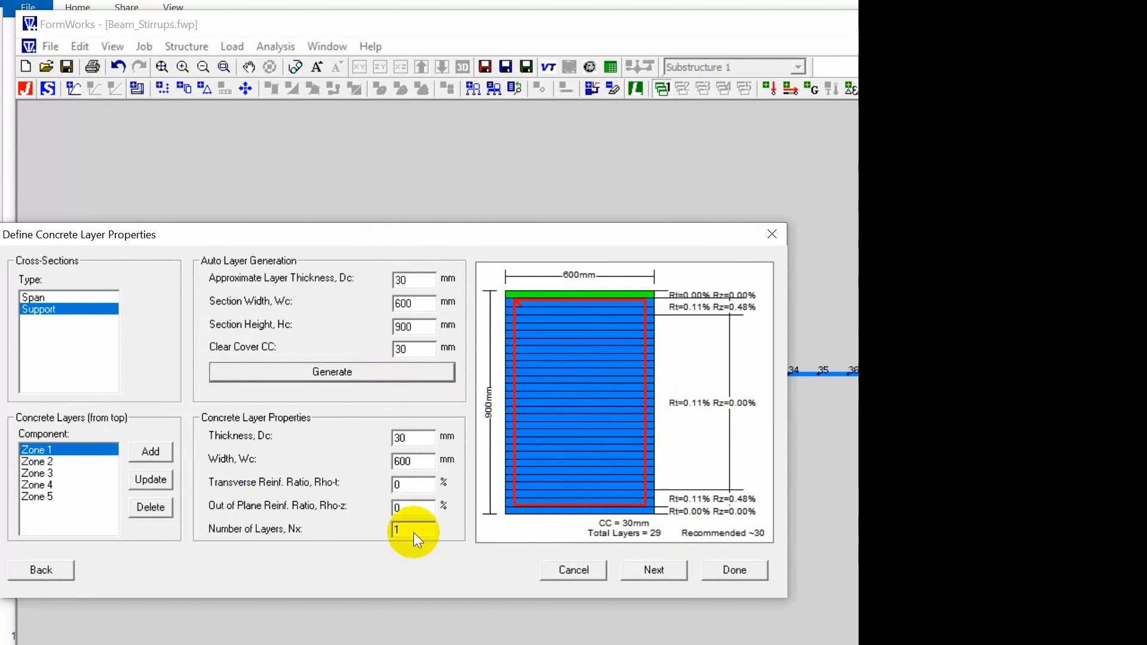
left_click(654, 569)
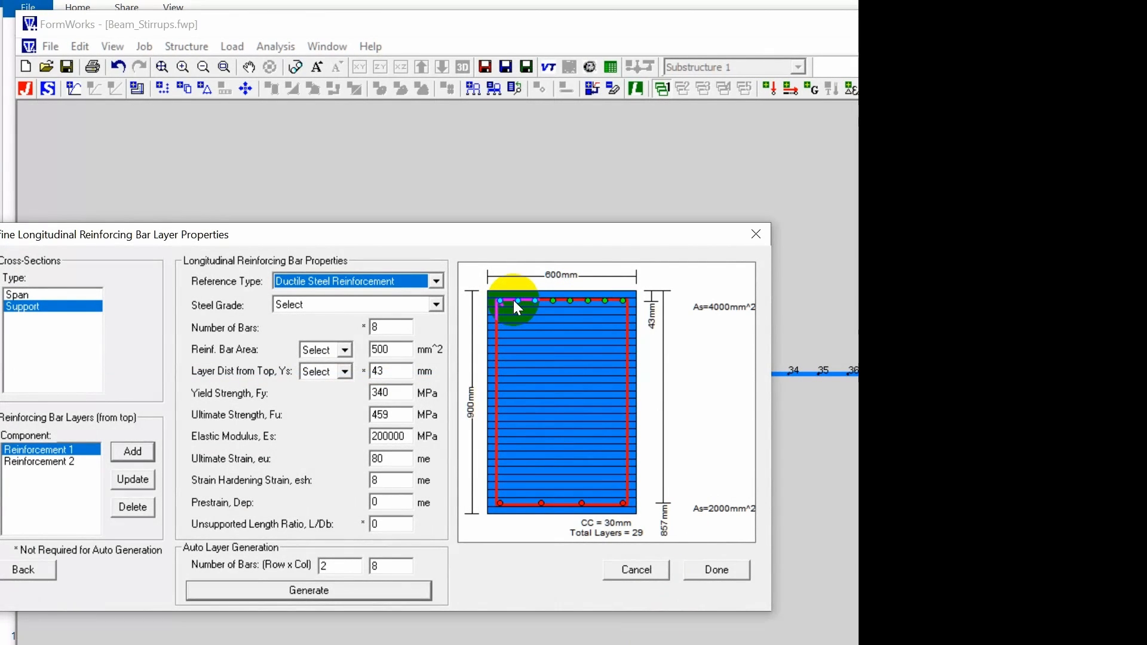
Reposition the Support section's top bars to Top1 at 54 mm and its bottom bars to 846 mm from the top, and finish the definition.
left_click(77, 453)
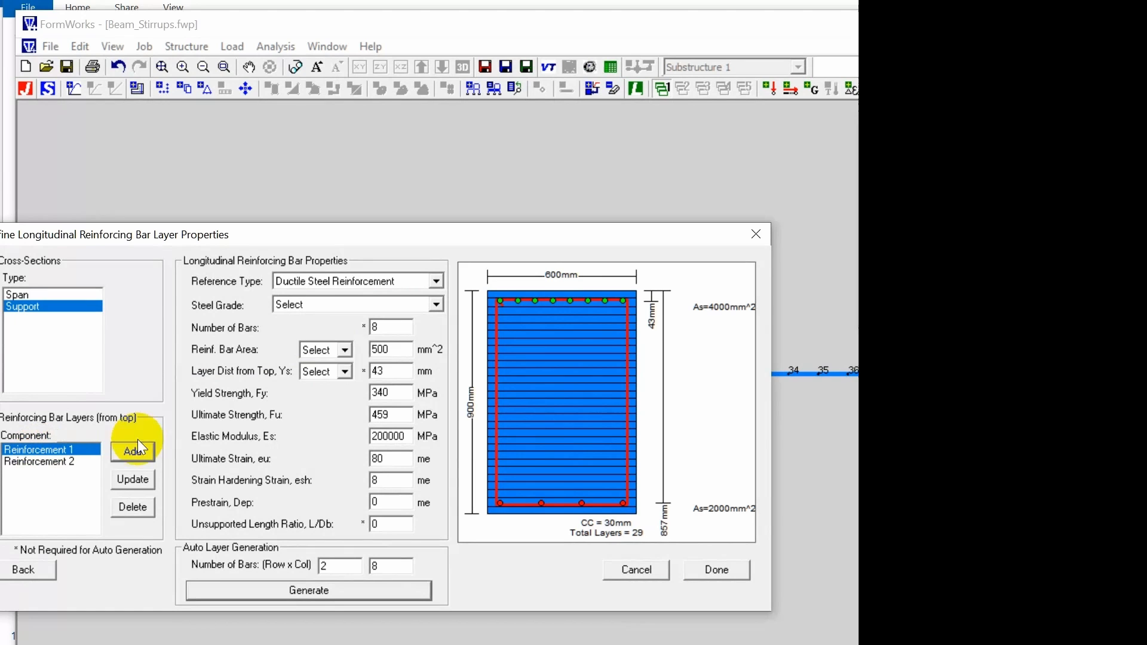
left_click(346, 371)
left_click(342, 389)
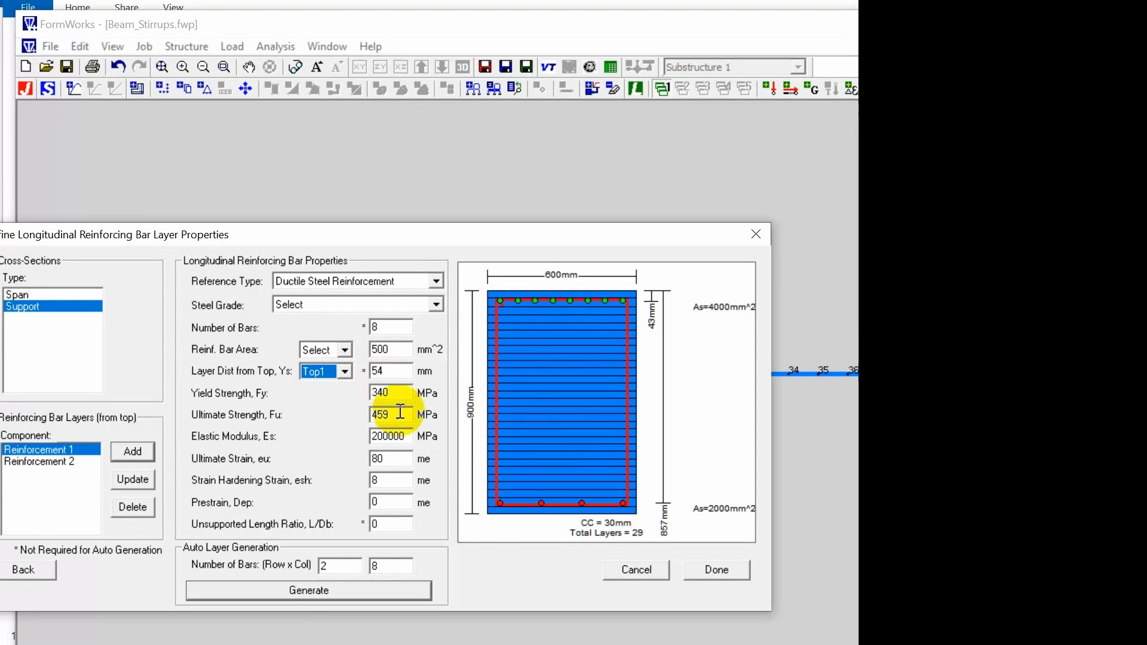
left_click(142, 460)
left_click(575, 447)
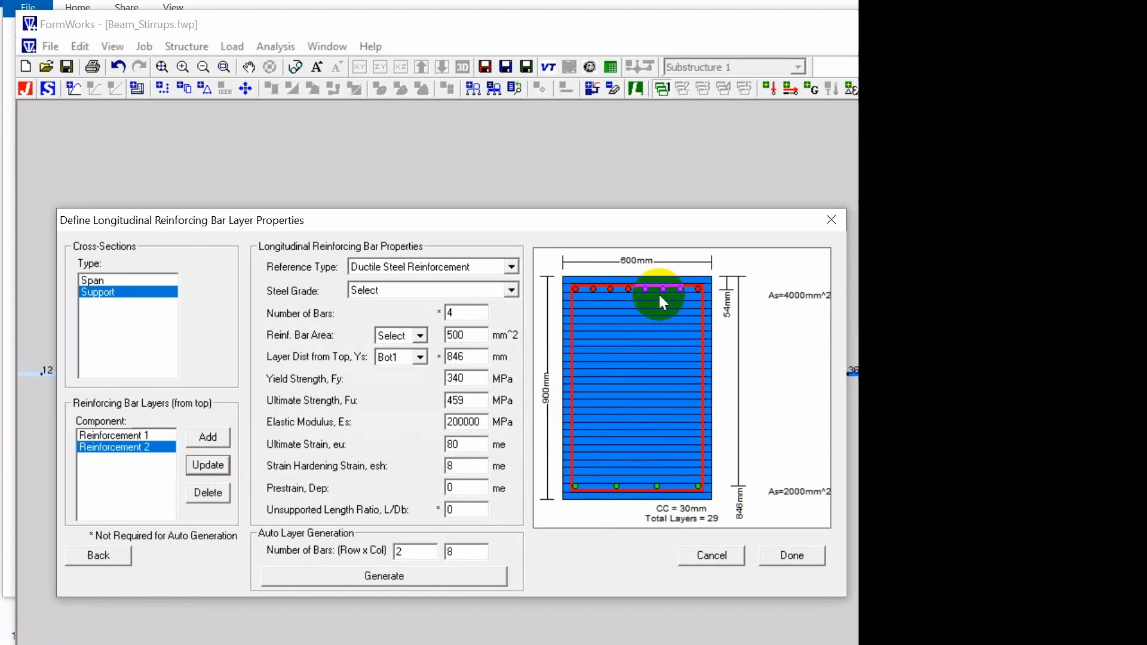
left_click(799, 555)
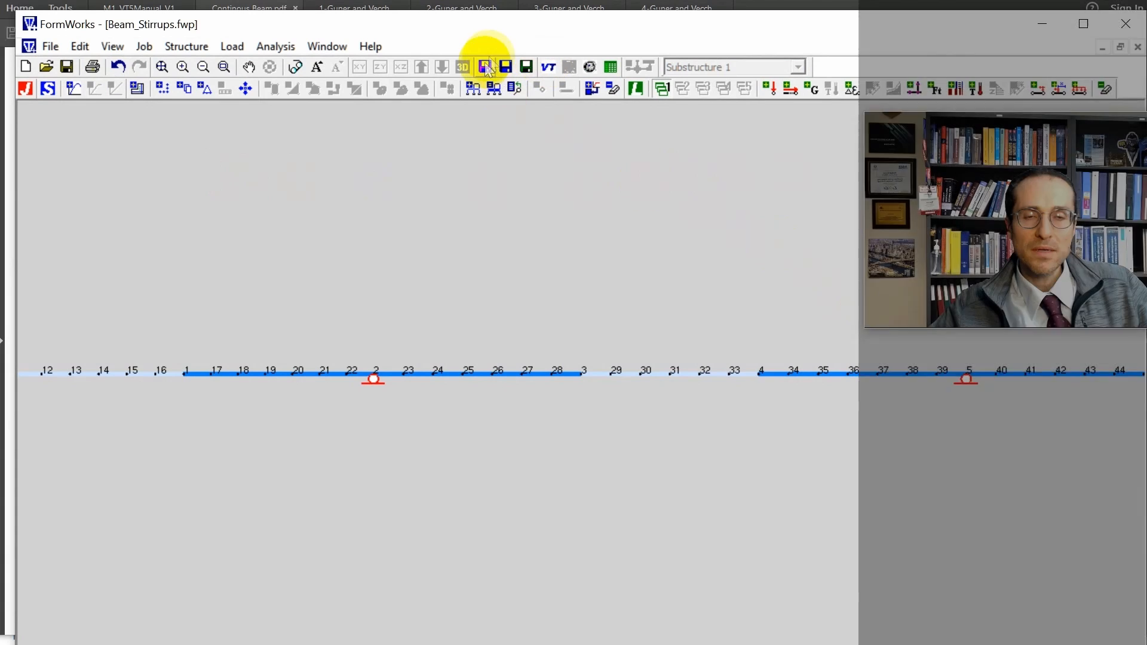
Save the job file as VecTor.job, then the structure file and the load file under their proposed names in the Beam_Stirrups folder.
left_click(485, 66)
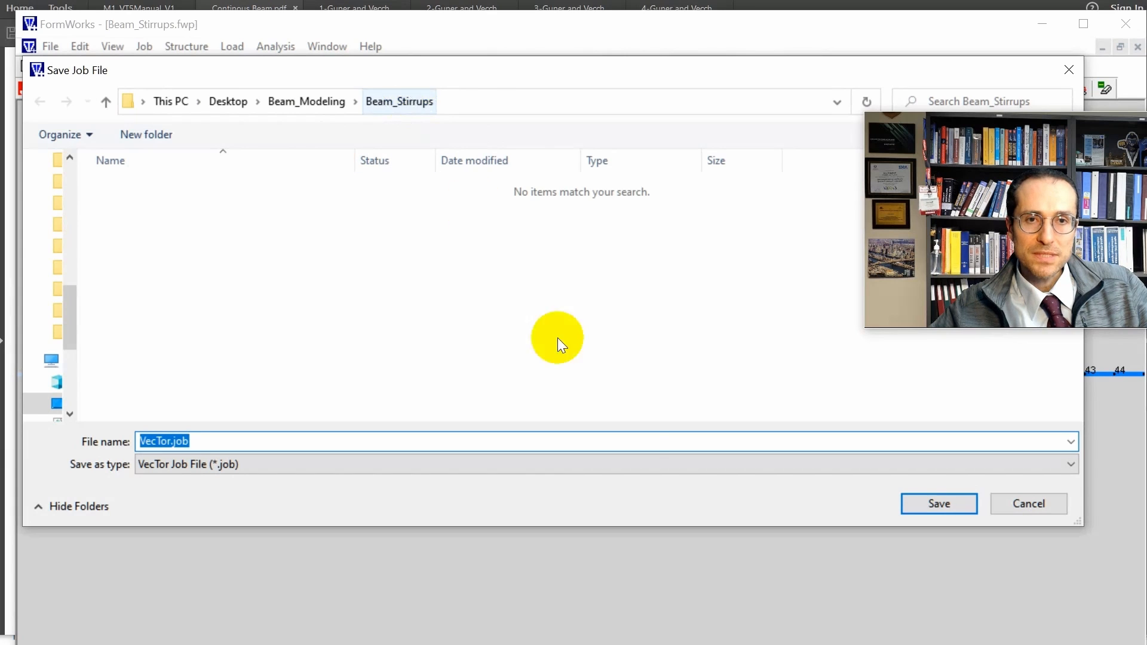
left_click(945, 502)
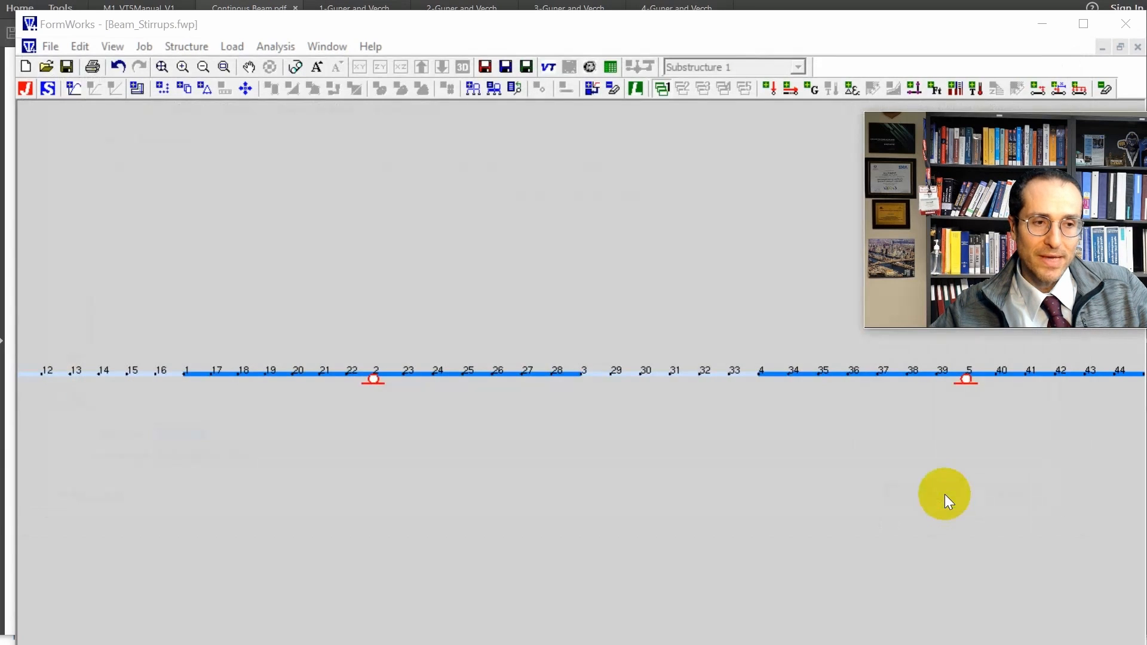
left_click(505, 67)
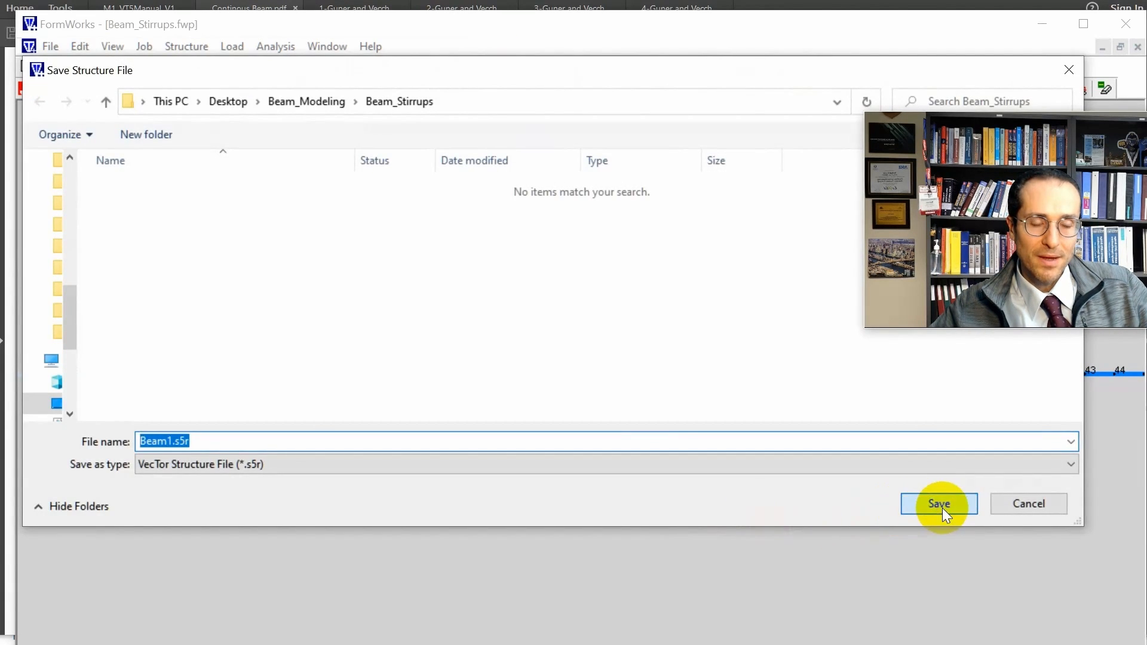
left_click(940, 505)
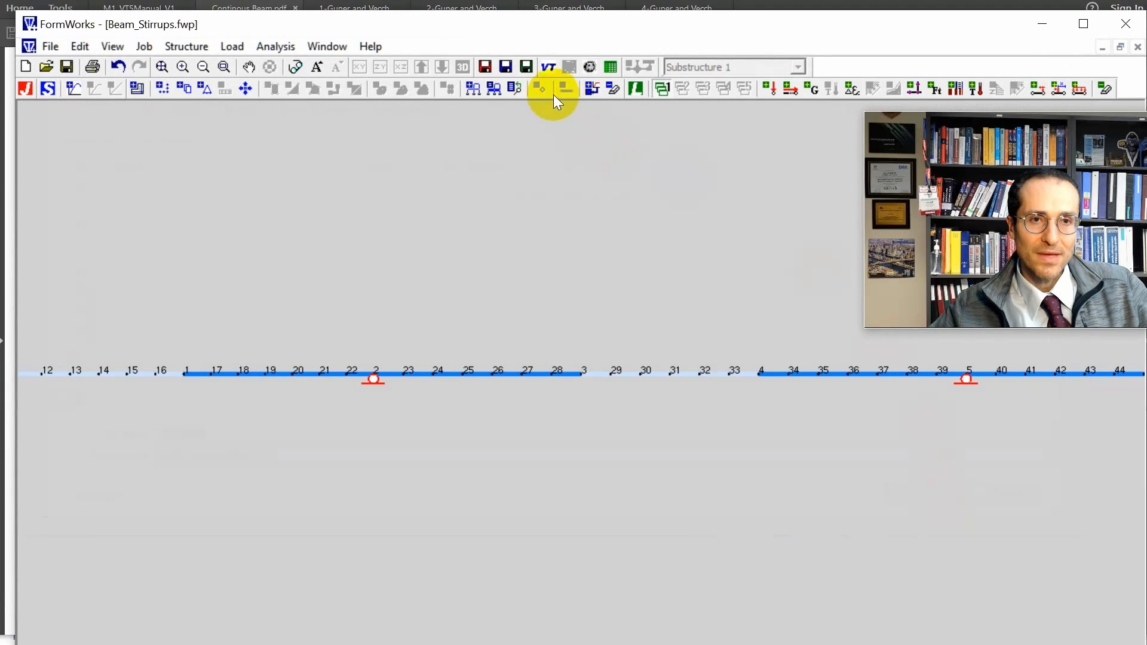
left_click(526, 68)
left_click(956, 503)
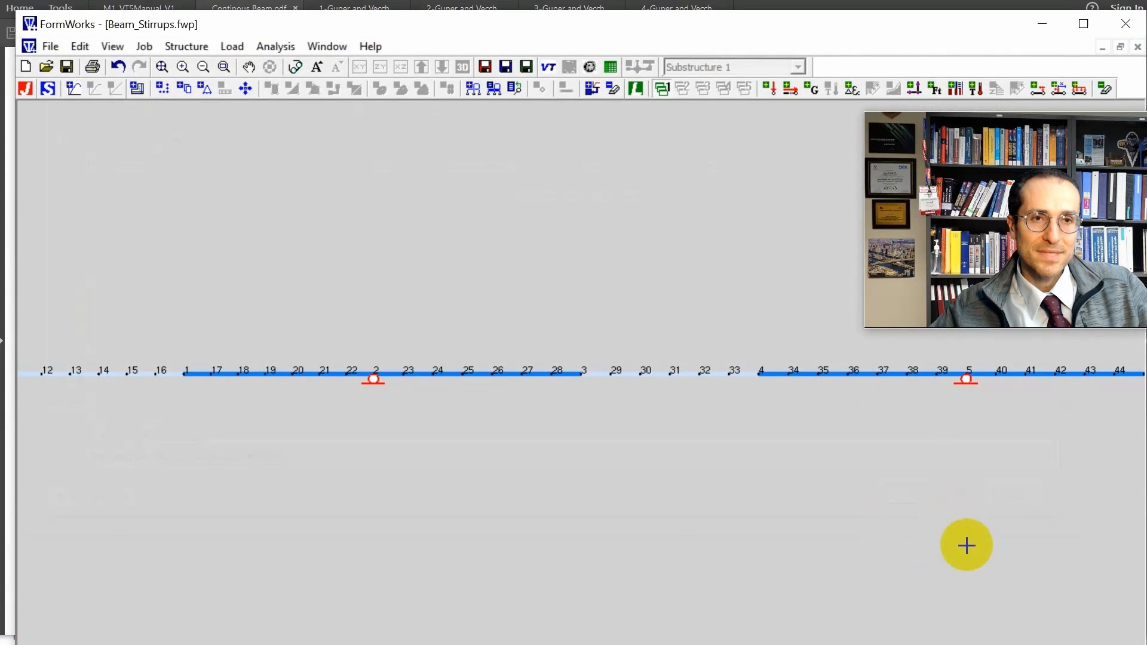
Run the VecTor5 analysis of the stirrup-reinforced beam and review its iteration convergence and failure output.
left_click(549, 66)
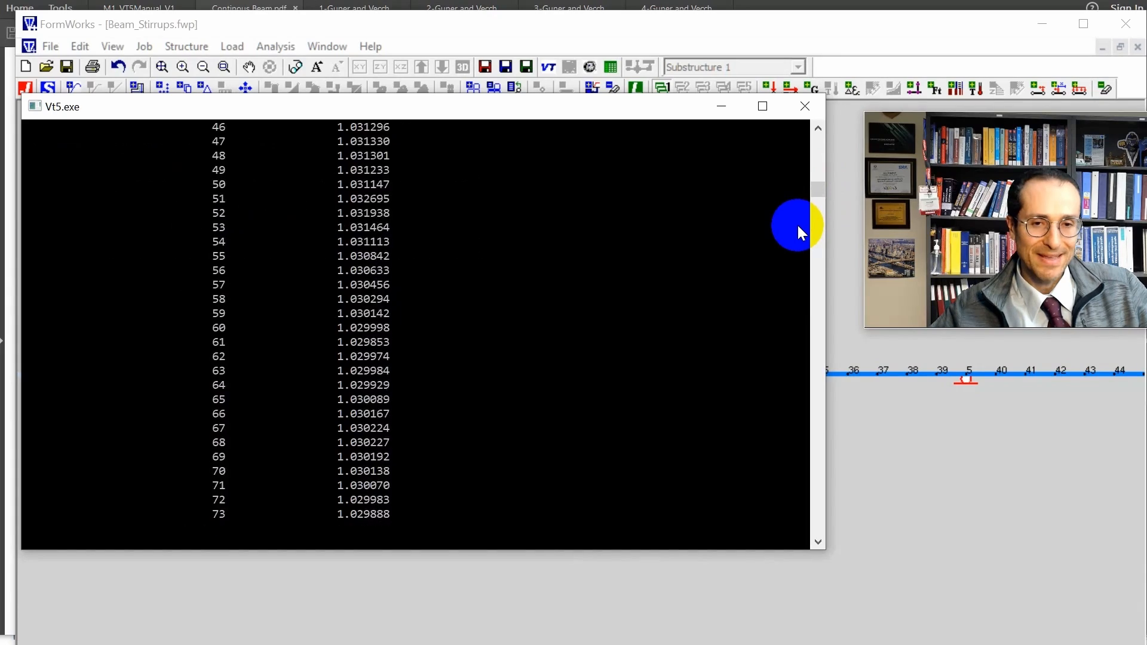
left_click(823, 207)
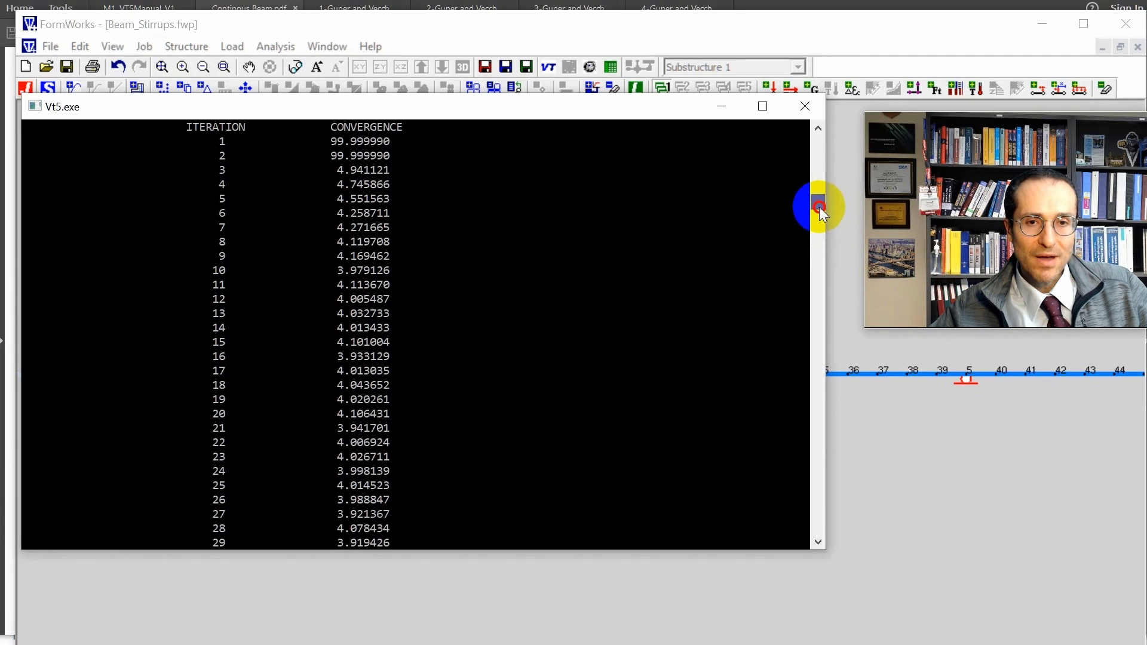
left_click_drag(822, 206, 830, 205)
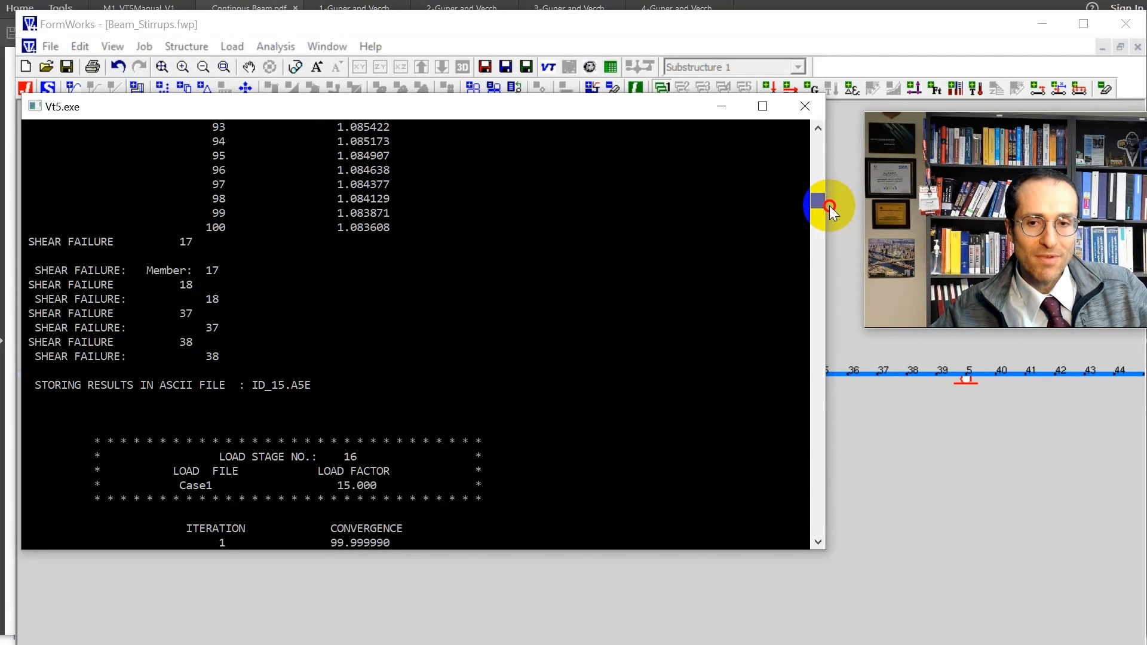
Switch to the Janus post-processor and load VecTor.job from the Beam_Stirrups folder.
left_click(588, 88)
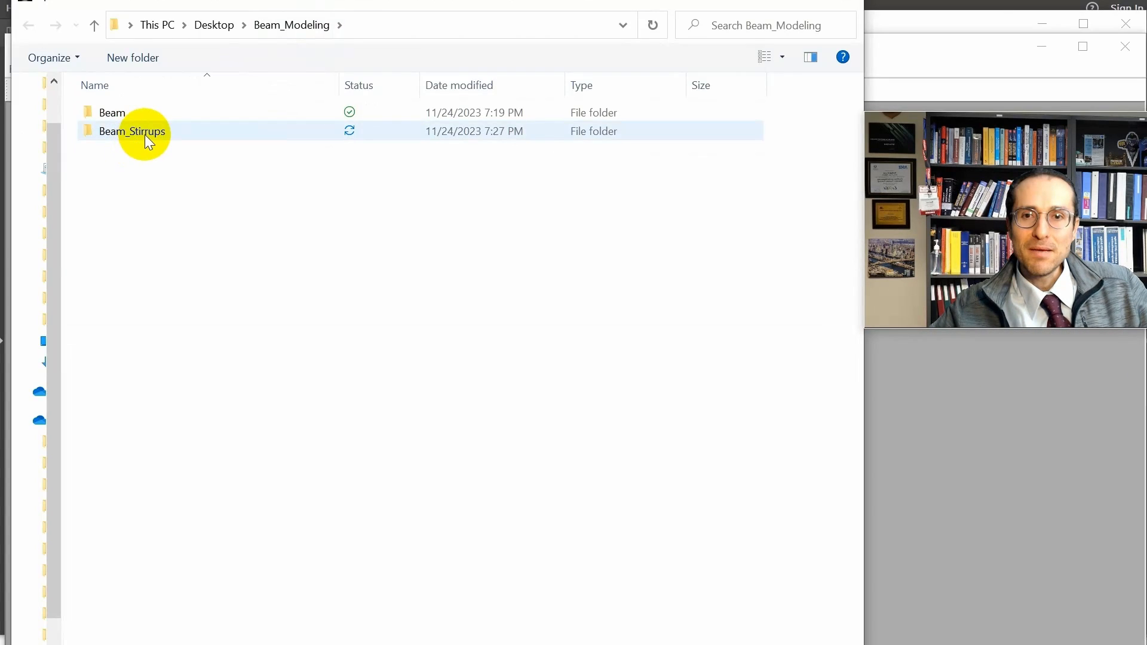
double_click(144, 135)
double_click(132, 112)
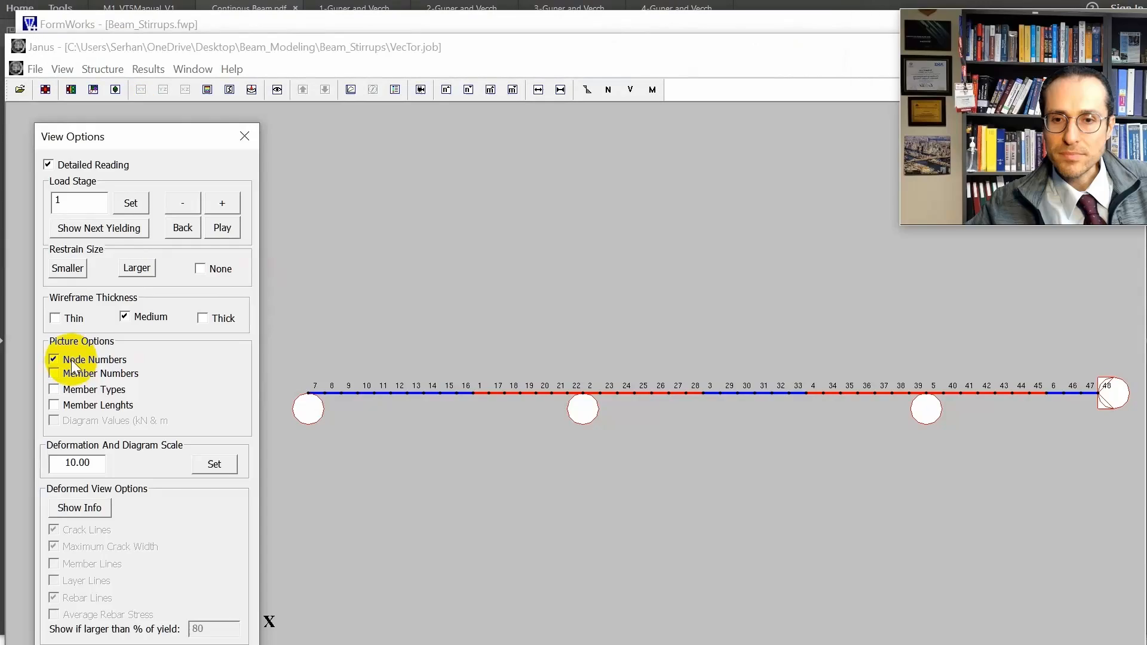
Hide the node numbers and the support restraints, and display the beam's deformed shape with its crack pattern.
left_click(67, 360)
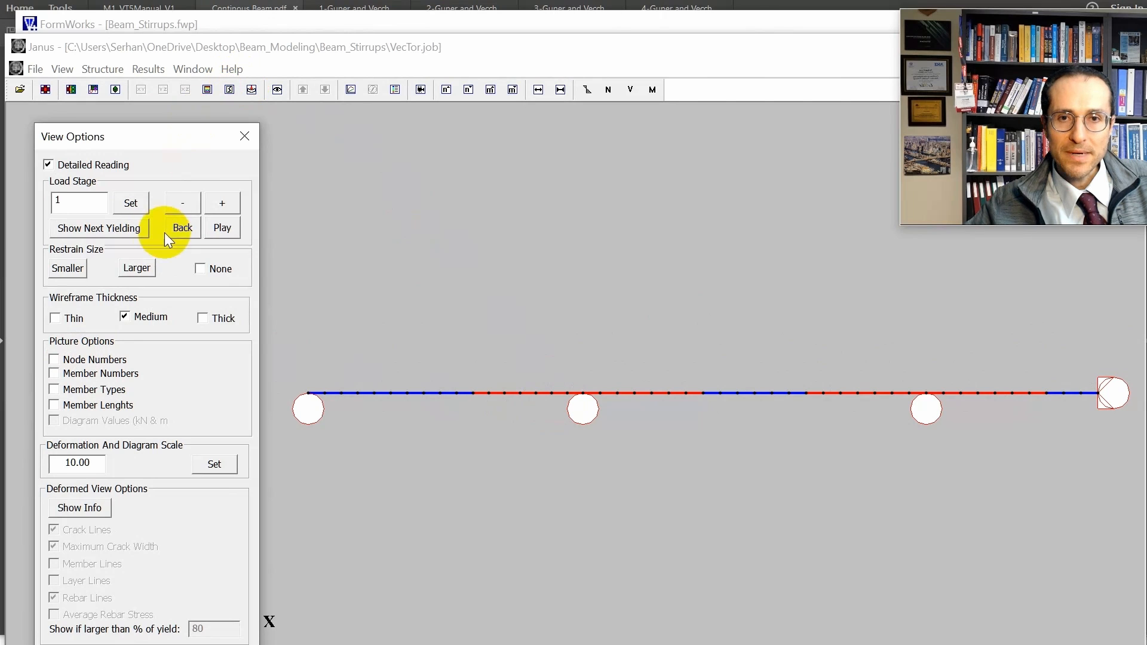
left_click(195, 269)
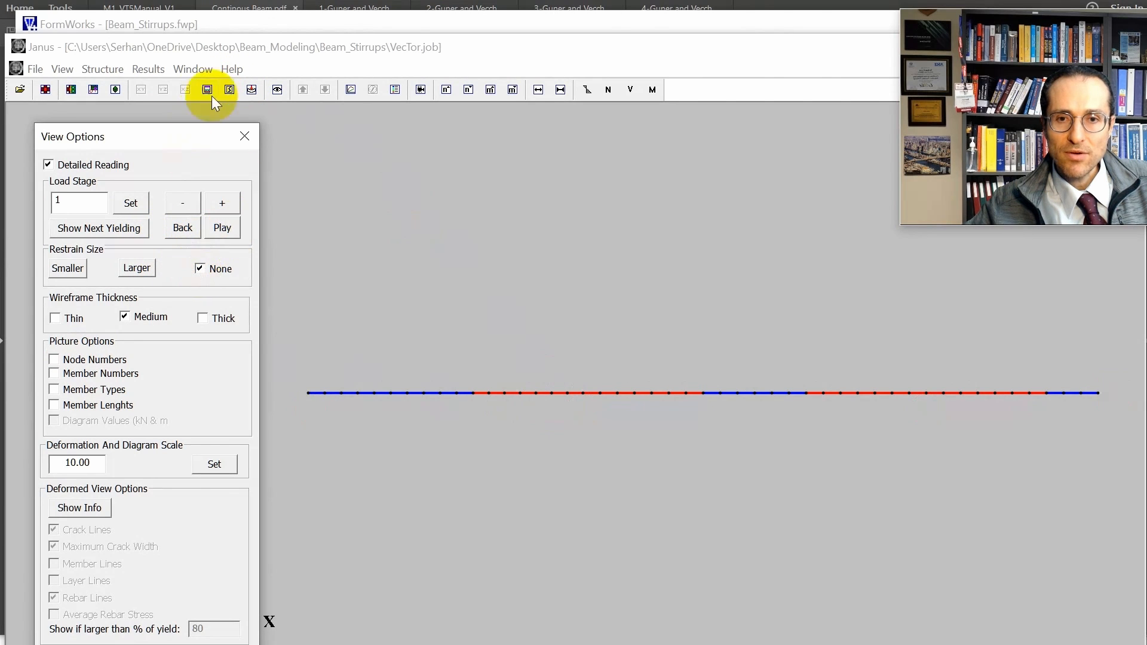
left_click(250, 91)
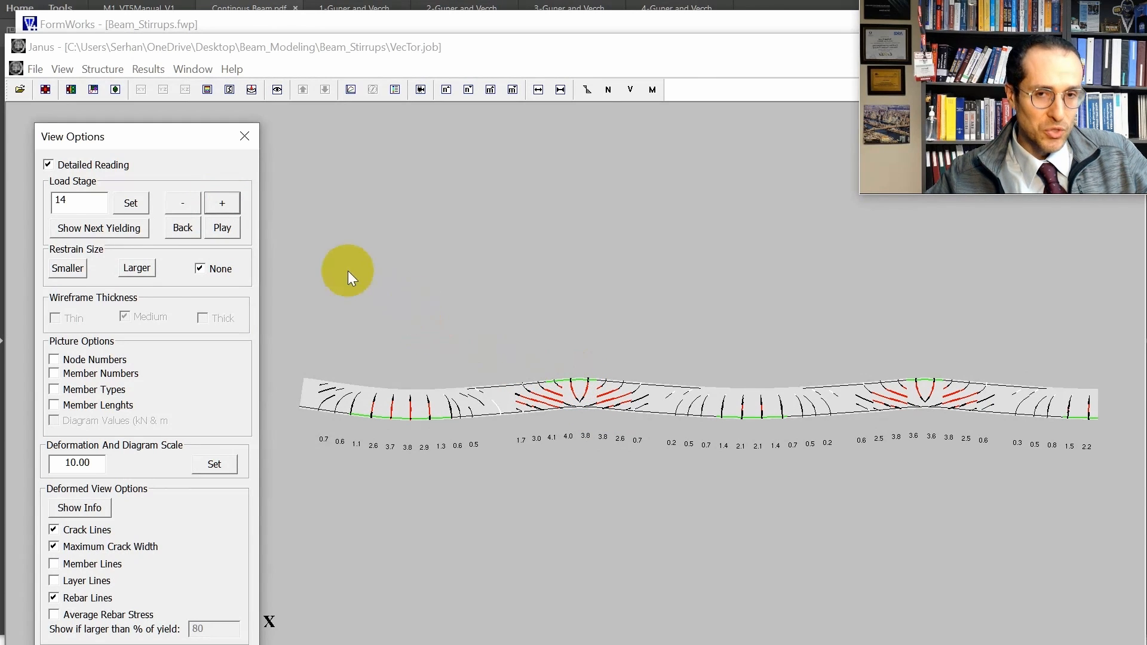
Examine the deformed shape, crack pattern and crack widths across load stages 11 to 16, returning to stage 14.
triple_click(190, 196)
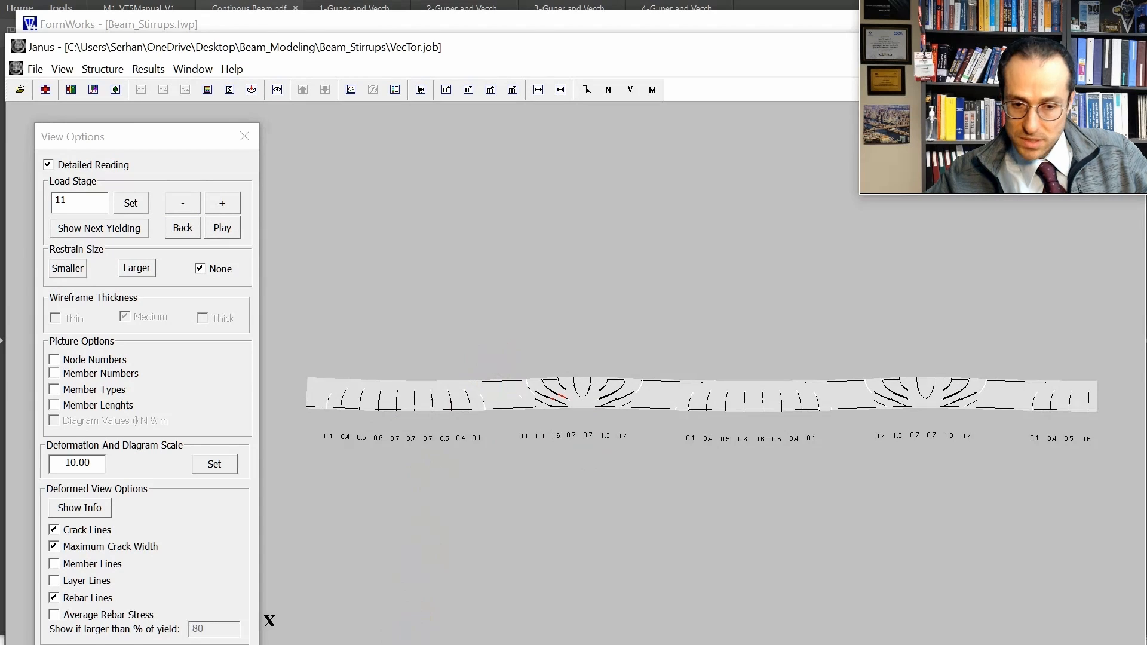
left_click_drag(369, 644, 369, 627)
left_click_drag(134, 128, 116, 61)
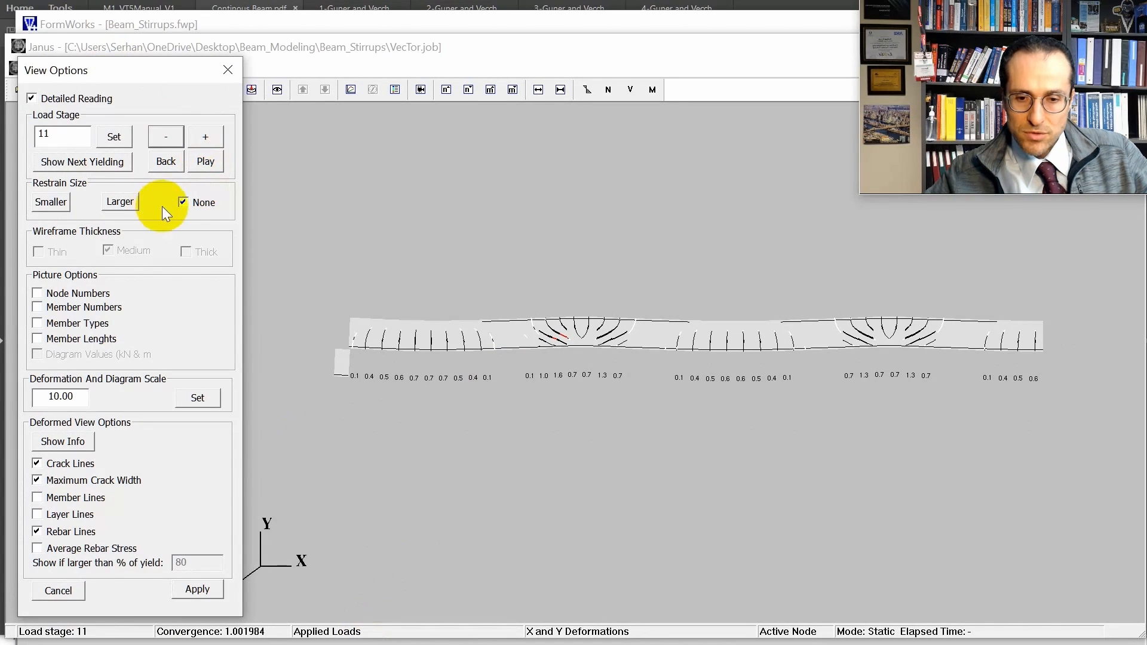
left_click(206, 136)
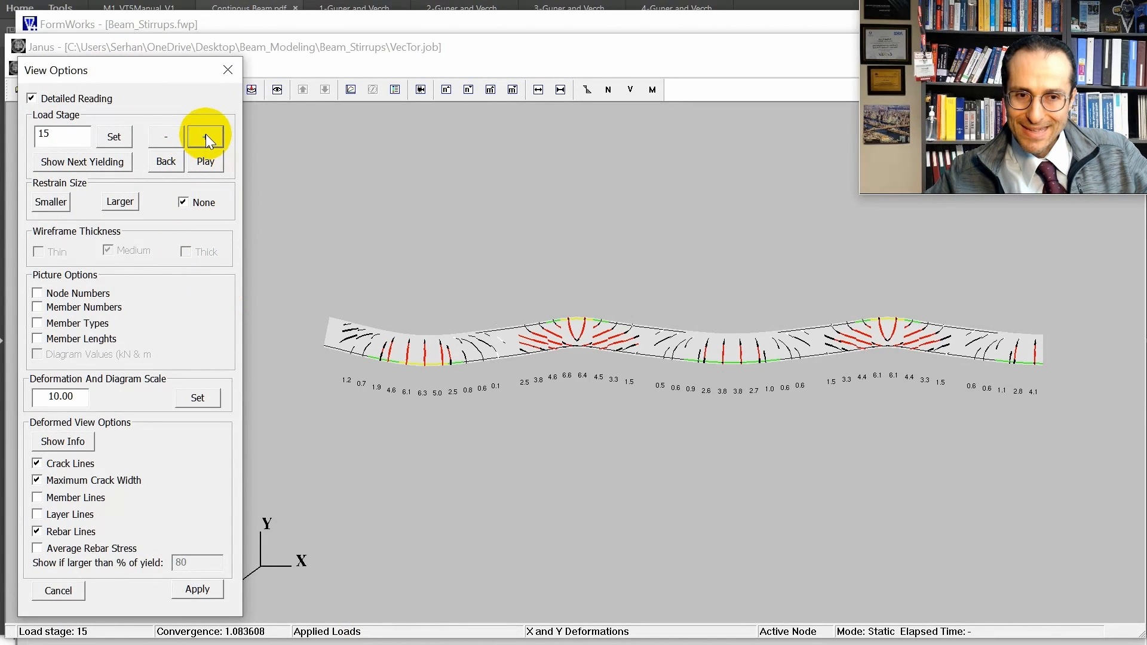
left_click(206, 135)
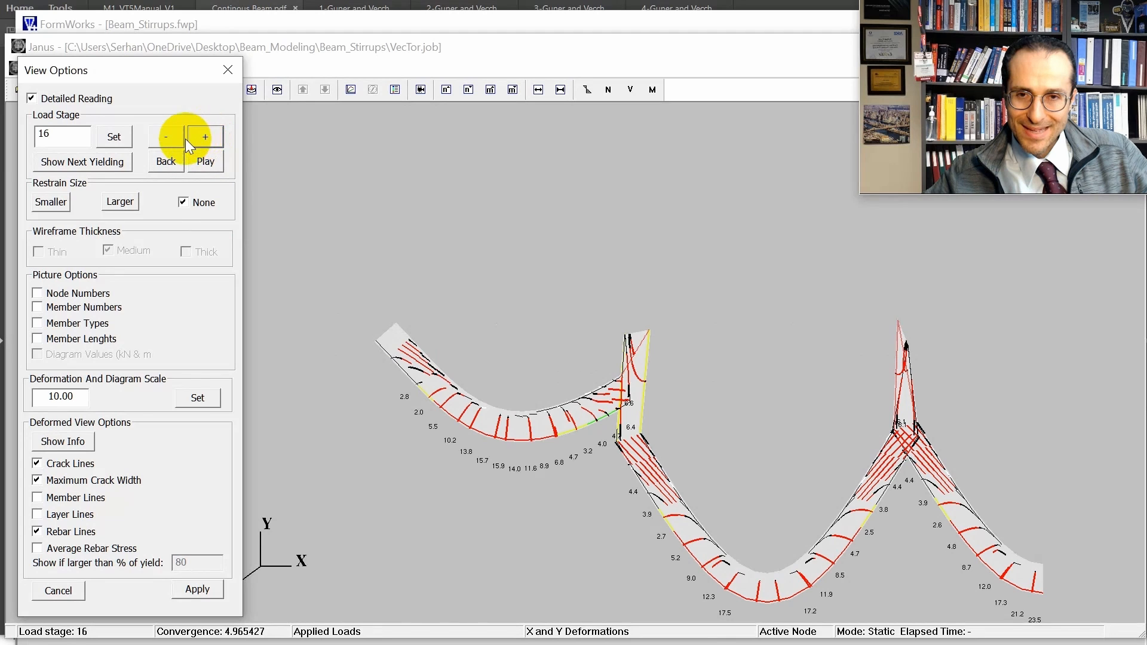
left_click(175, 140)
left_click(179, 138)
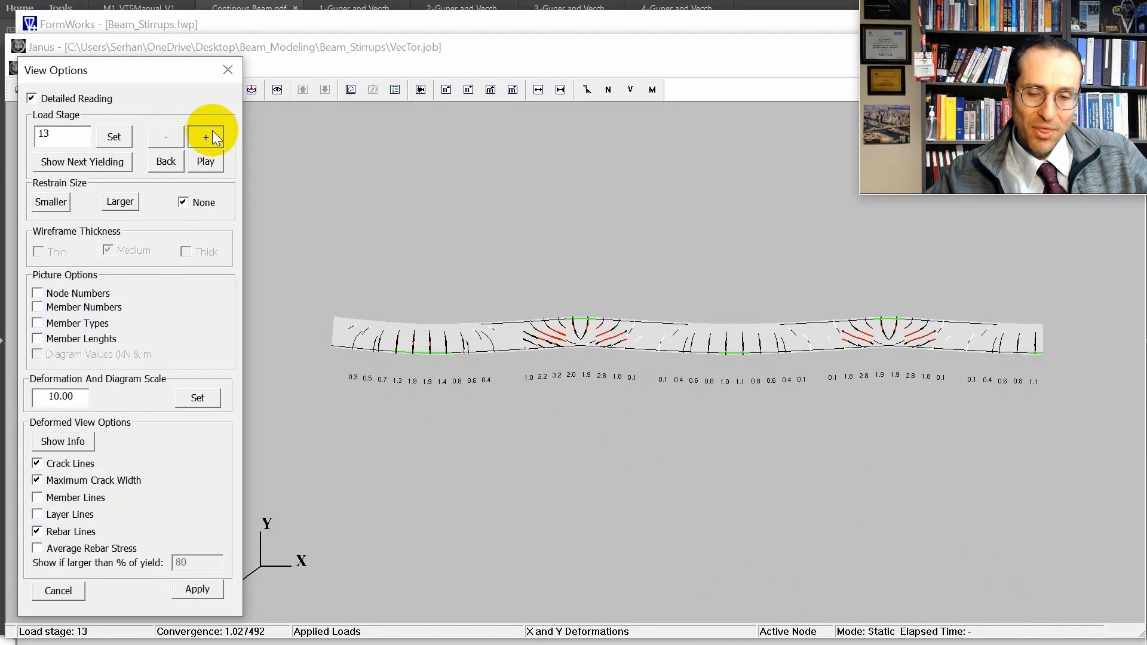
left_click(213, 137)
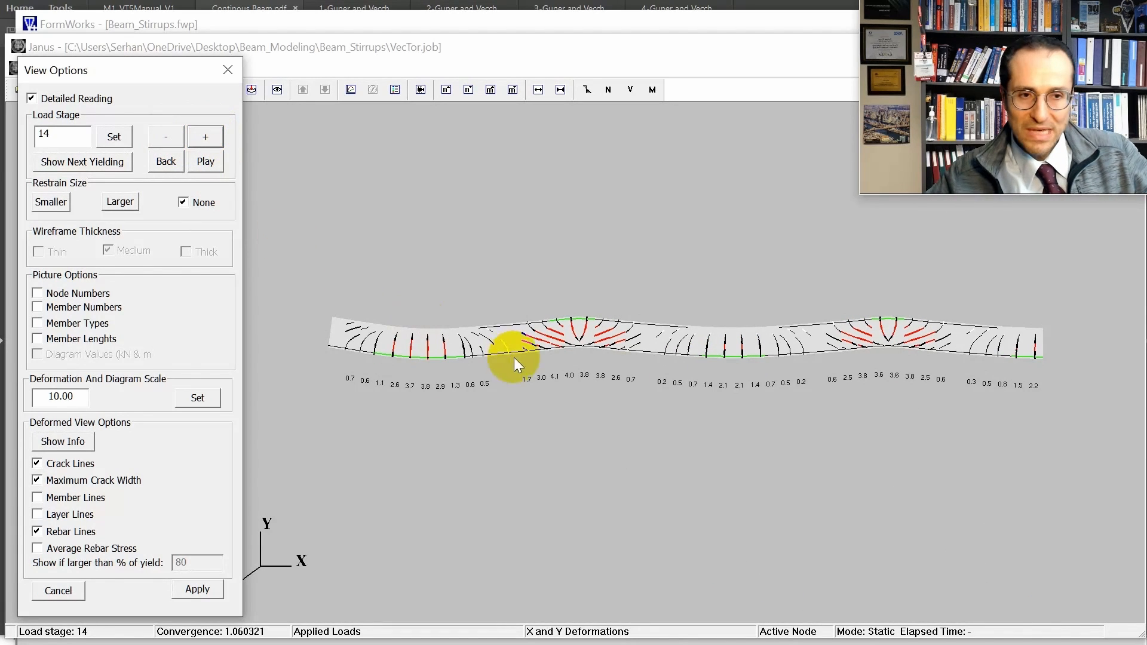
left_click_drag(145, 71, 141, 114)
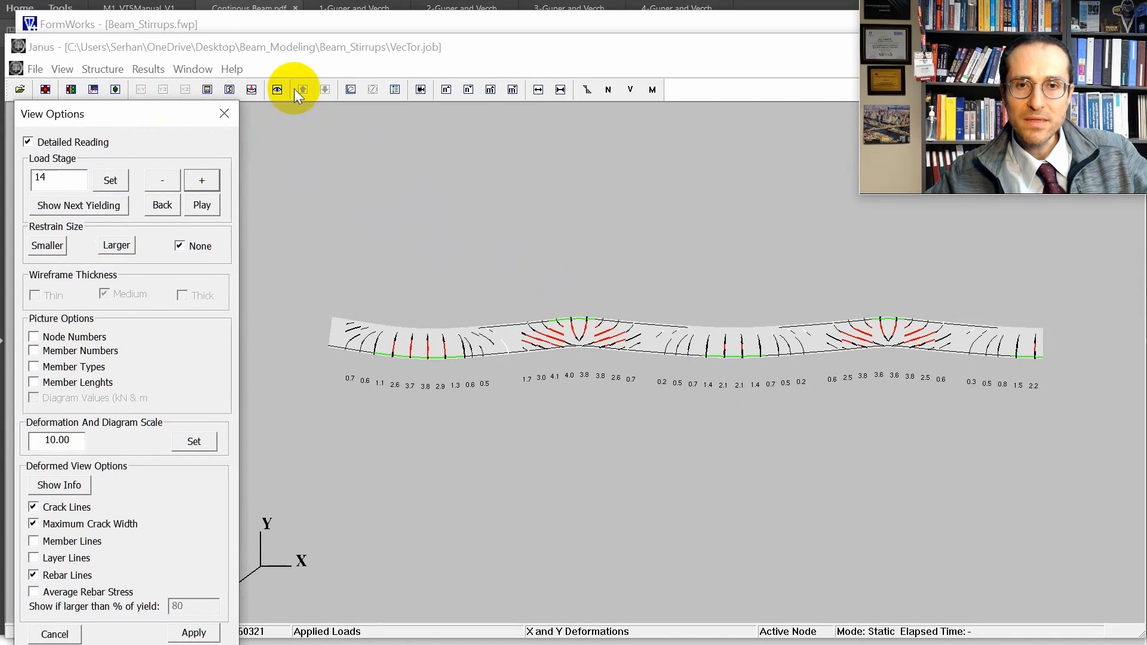
Set up a data extraction that includes dy at node 48 and Load Factor, using Load Factor for the x-axis.
left_click(351, 90)
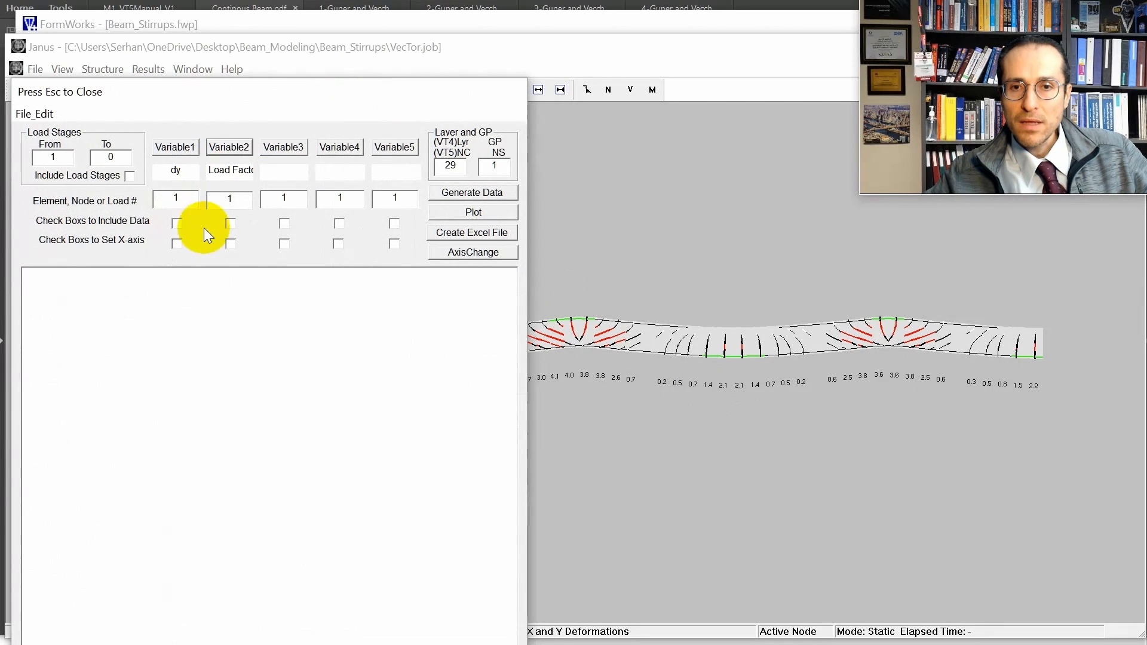
left_click(230, 224)
left_click(178, 225)
double_click(175, 198)
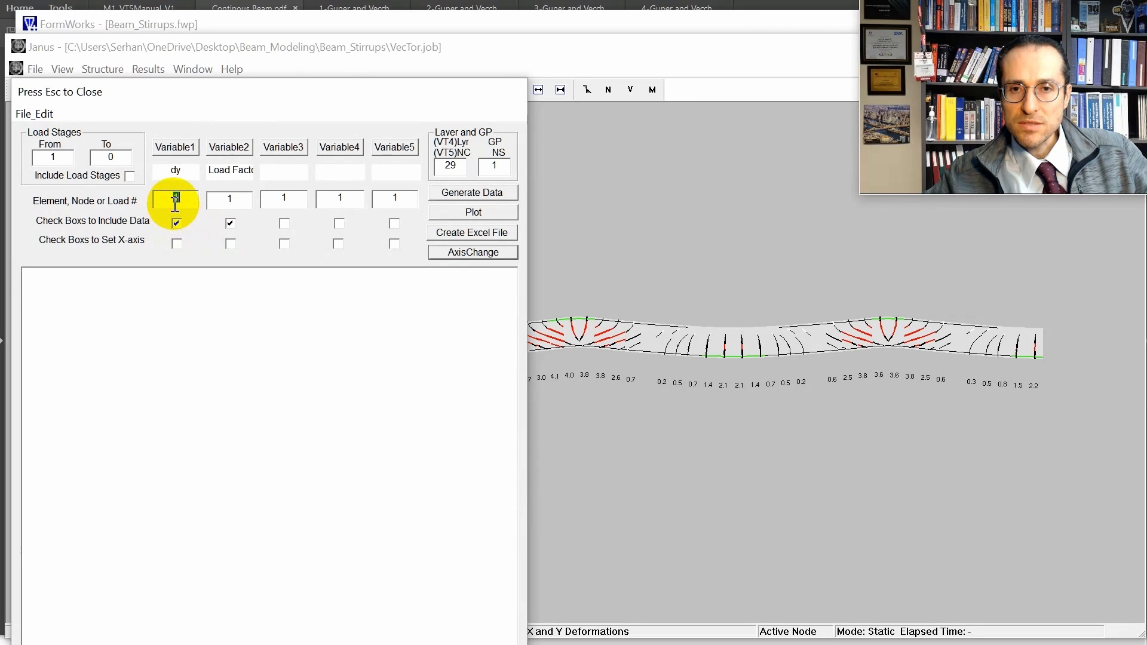
type("48")
left_click(230, 243)
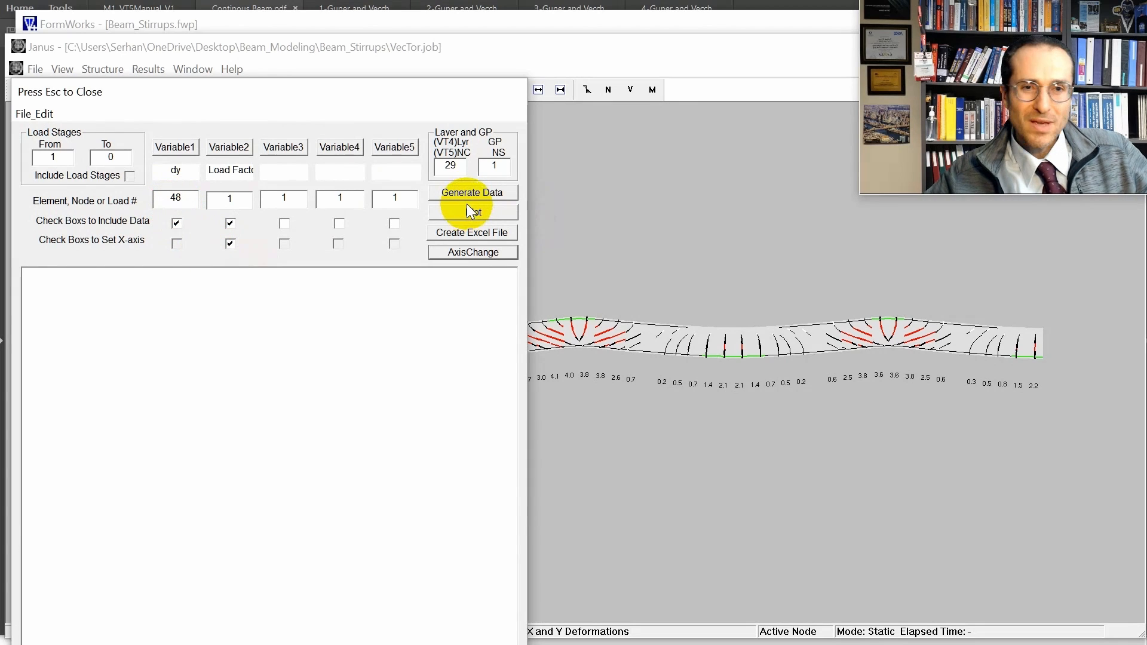
Generate the displacement and load factor data for load stages 1 to 17 and copy the resulting data rows.
left_click(469, 194)
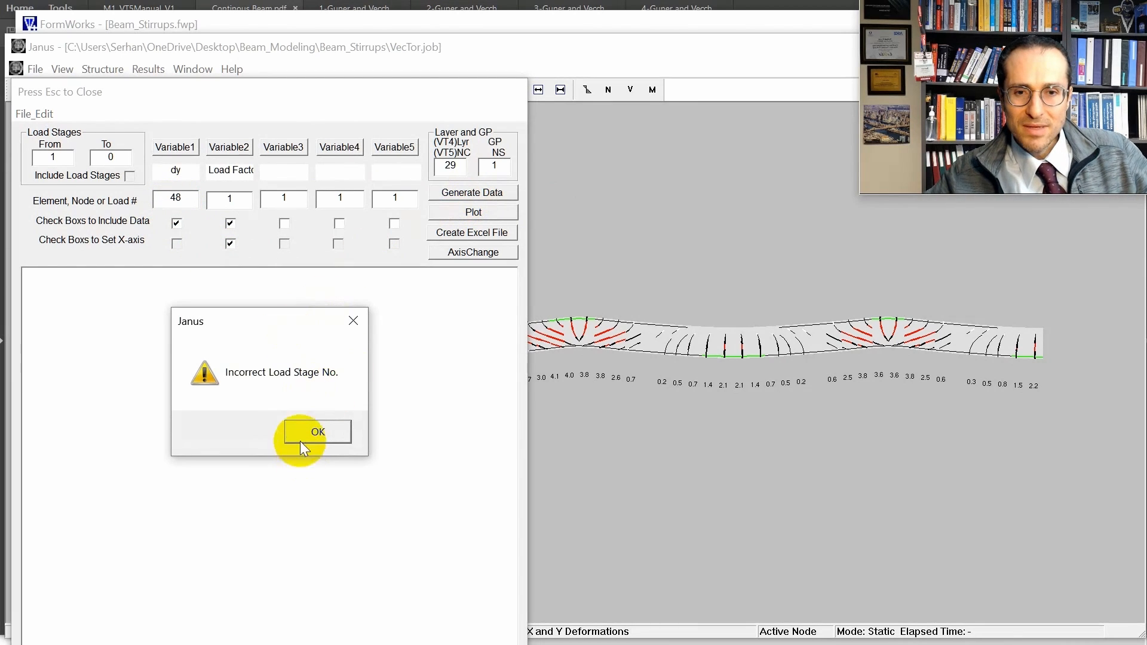
left_click(301, 442)
double_click(110, 158)
type("17")
left_click(472, 193)
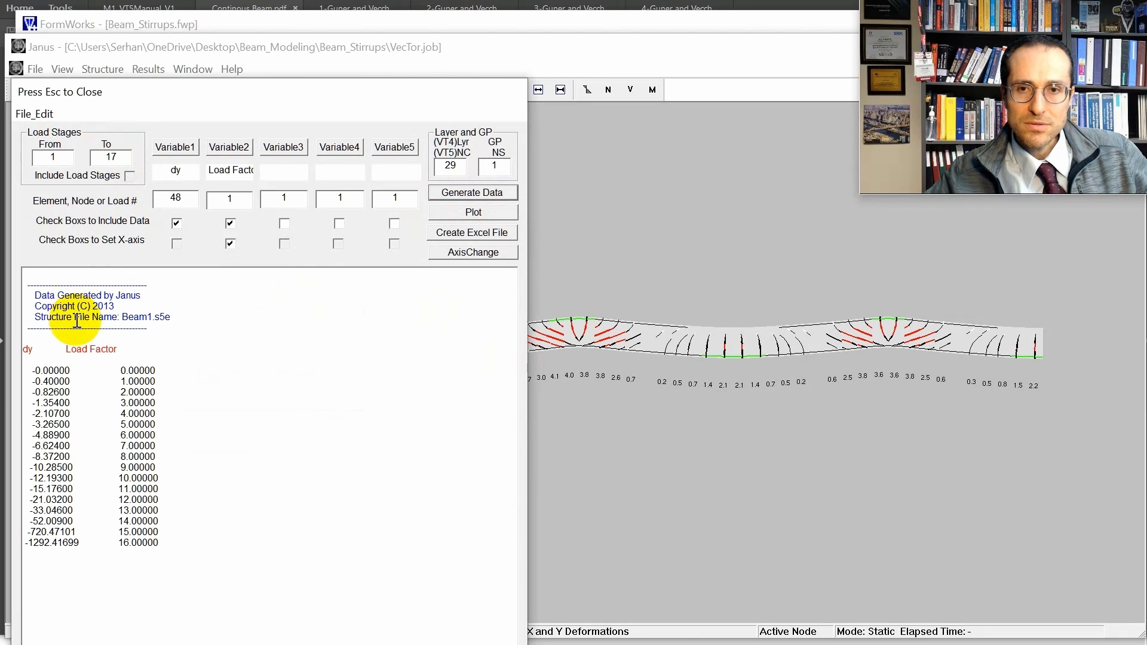
left_click_drag(159, 545, 27, 369)
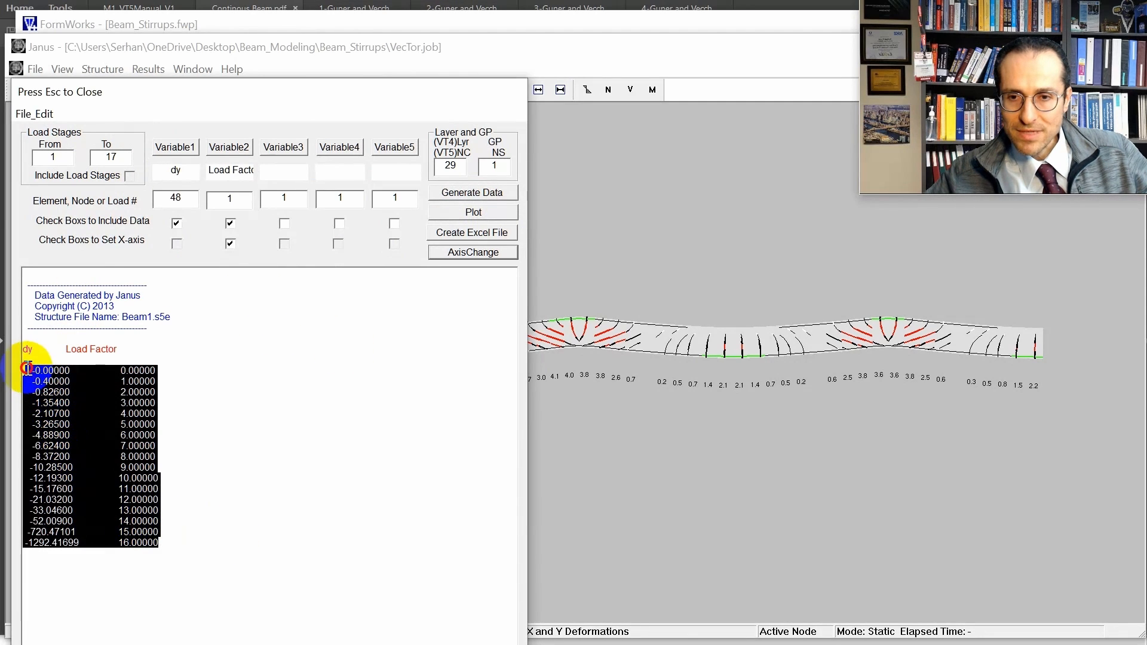
key("ctrl+c")
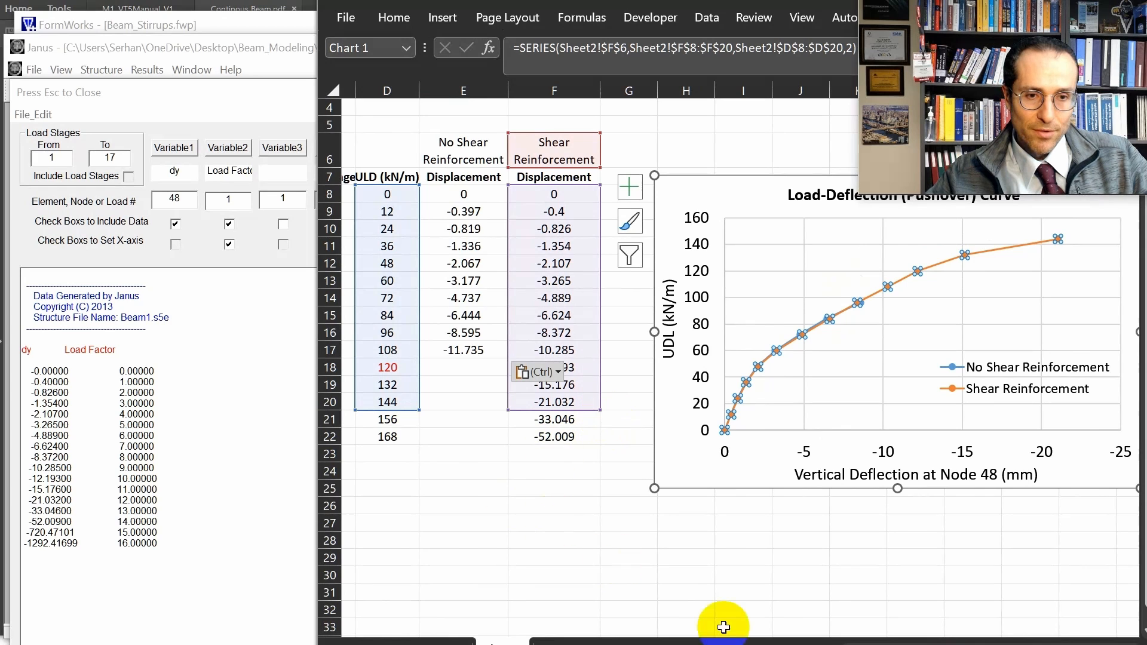
In Excel, extend the Shear Reinforcement series' load and displacement ranges to row 21, and move the chart closer to the table.
scroll(585, 455, "left", 3)
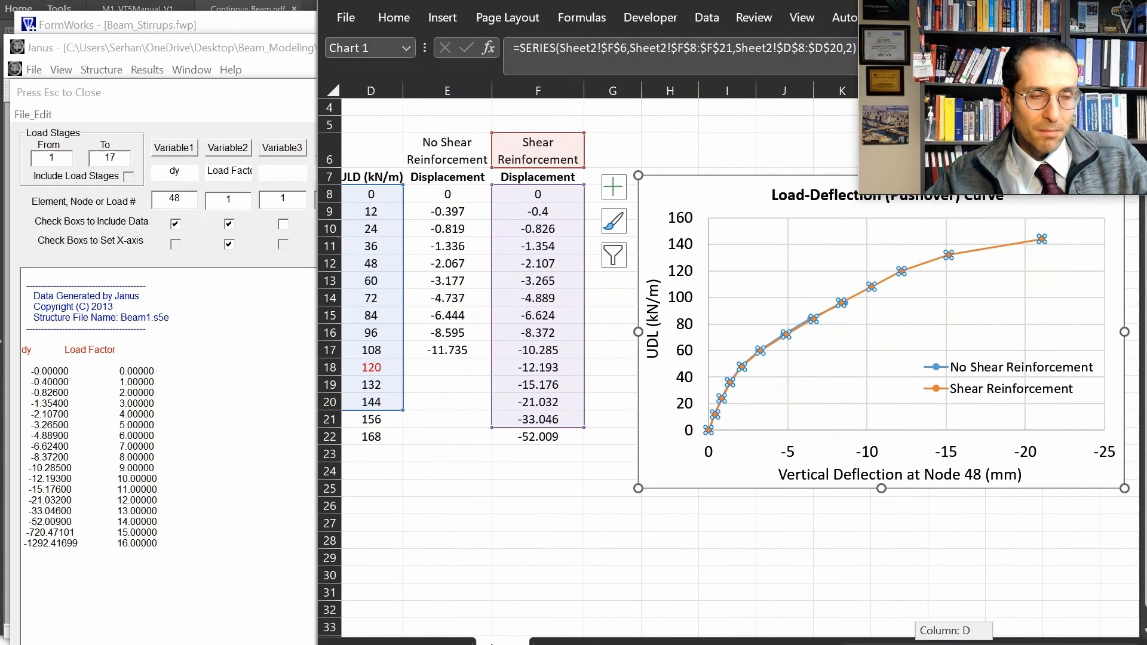
left_click_drag(956, 644, 953, 644)
mouse_move(415, 411)
left_mouse_down()
mouse_move(404, 391)
mouse_move(395, 404)
mouse_move(414, 428)
left_mouse_up()
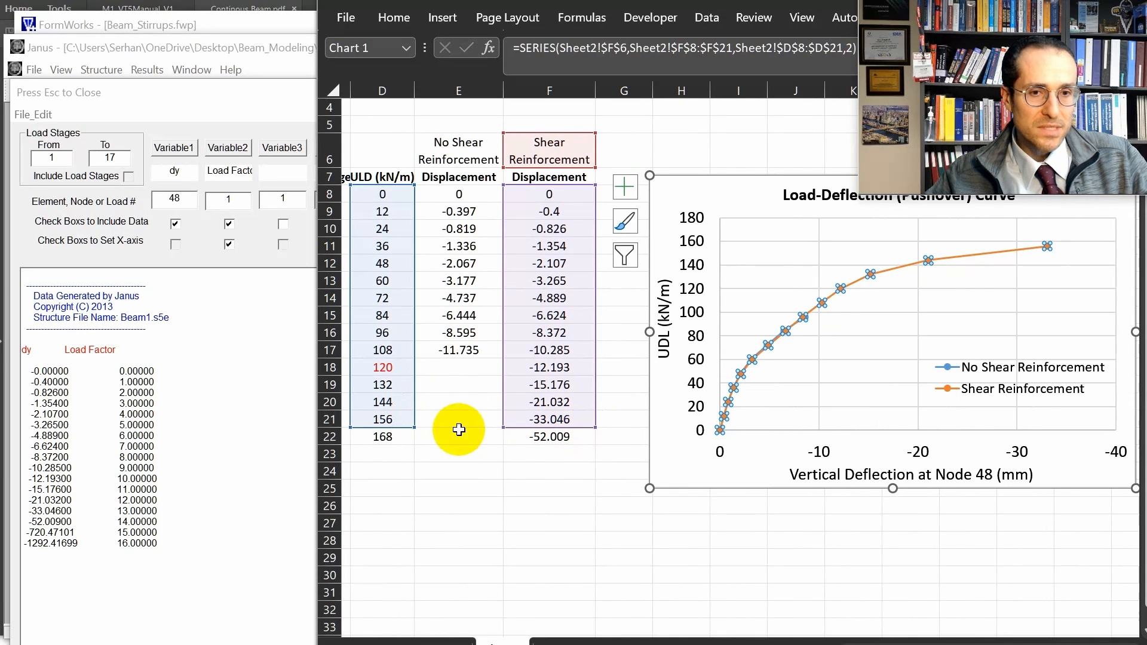
left_click_drag(694, 463, 662, 461)
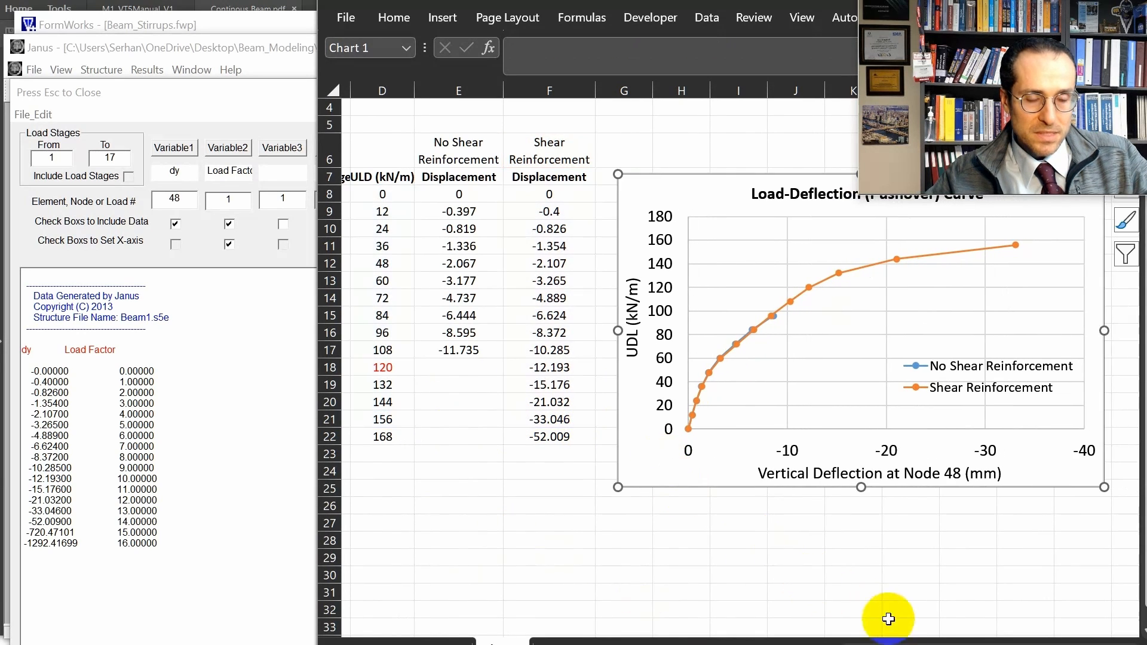
Shorten the Shear Reinforcement series' displacement and load ranges in the chart so both end at row 20.
left_click_drag(585, 436, 532, 433)
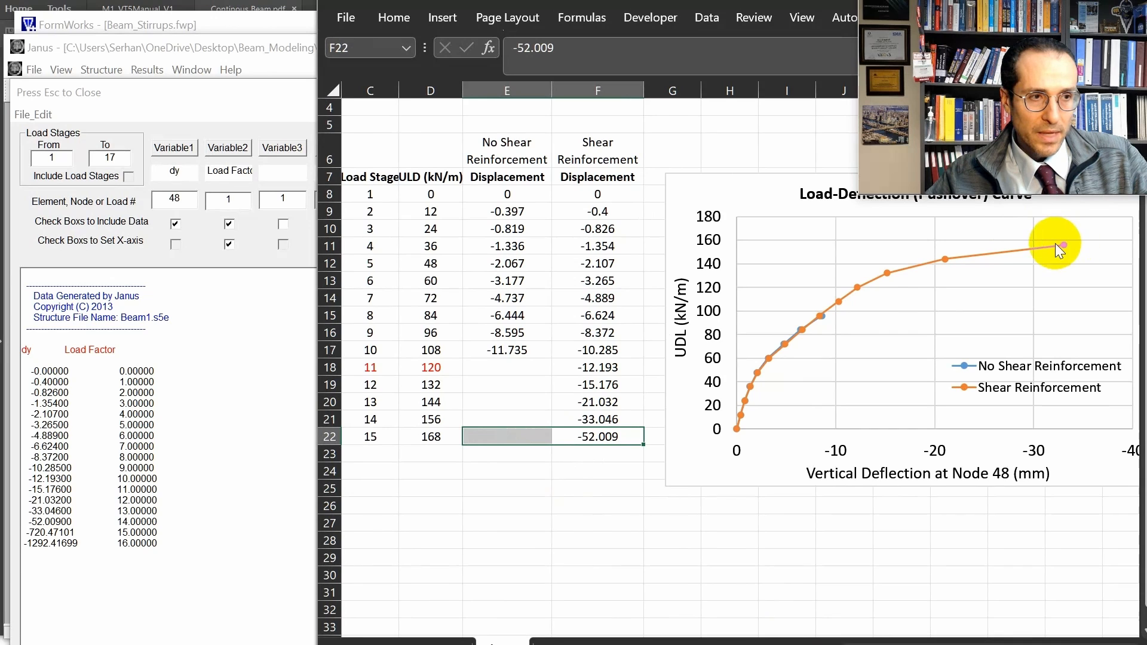
left_click(1063, 245)
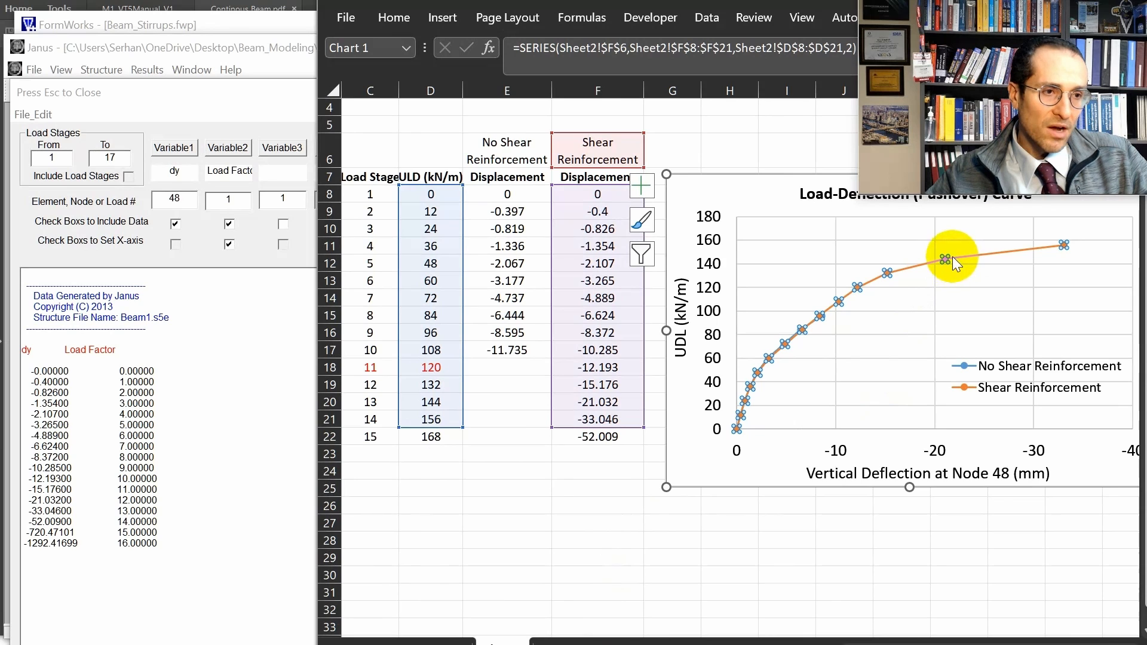
left_click(1025, 281)
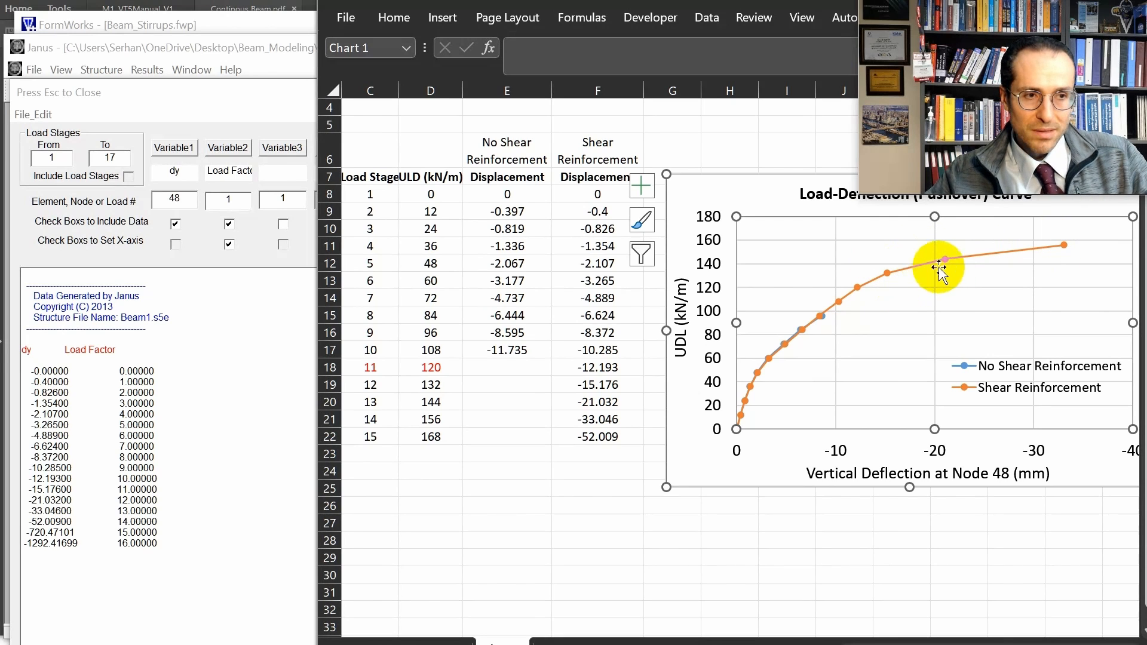
left_click(1065, 245)
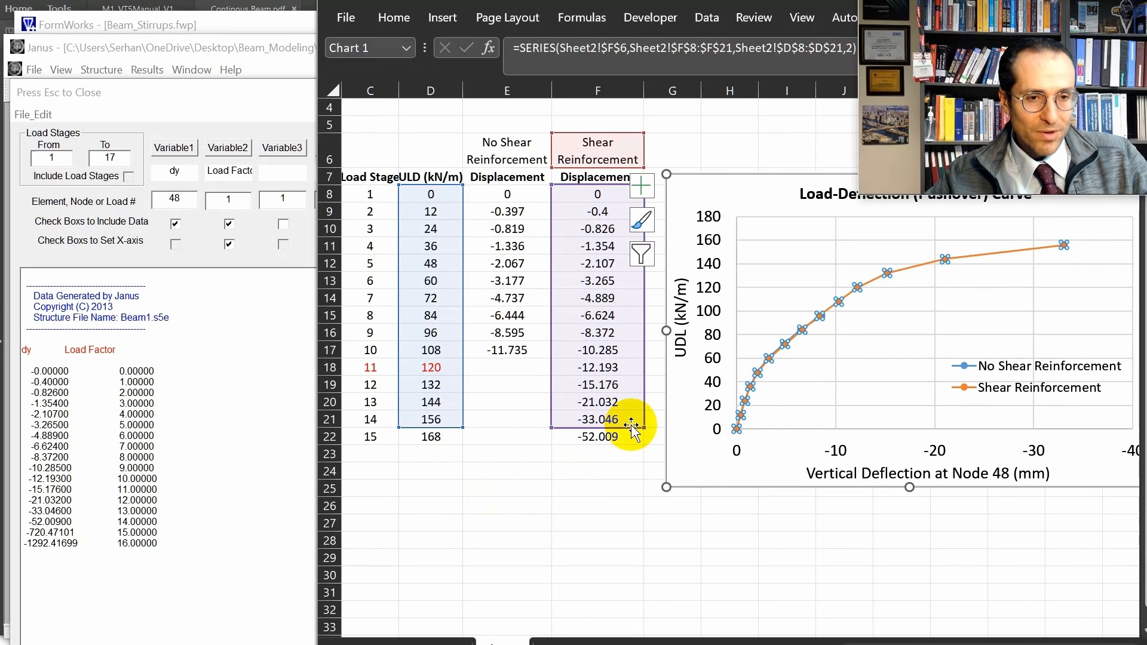
left_click_drag(644, 428, 641, 415)
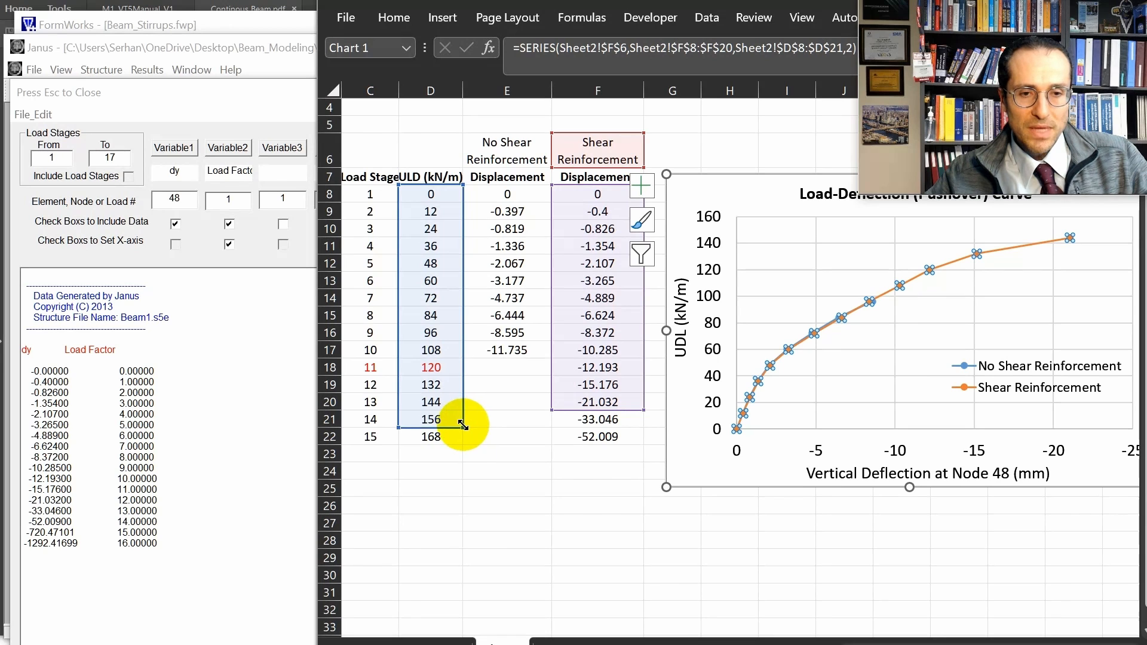
left_click_drag(464, 427, 464, 415)
left_click_drag(510, 477, 510, 480)
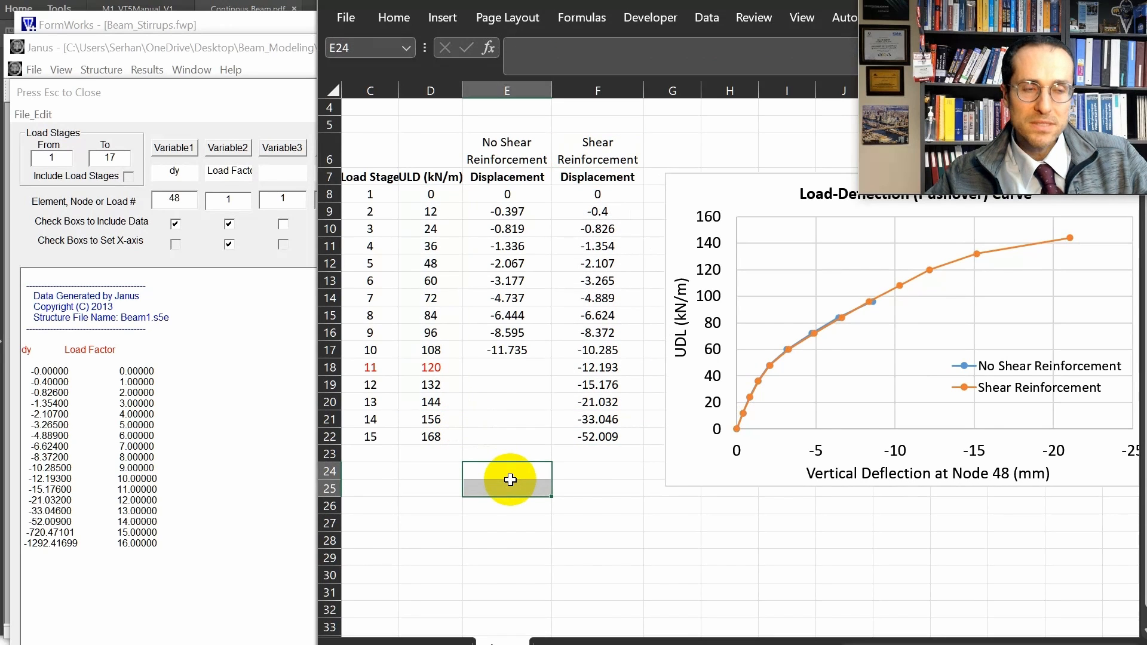
left_click(913, 276)
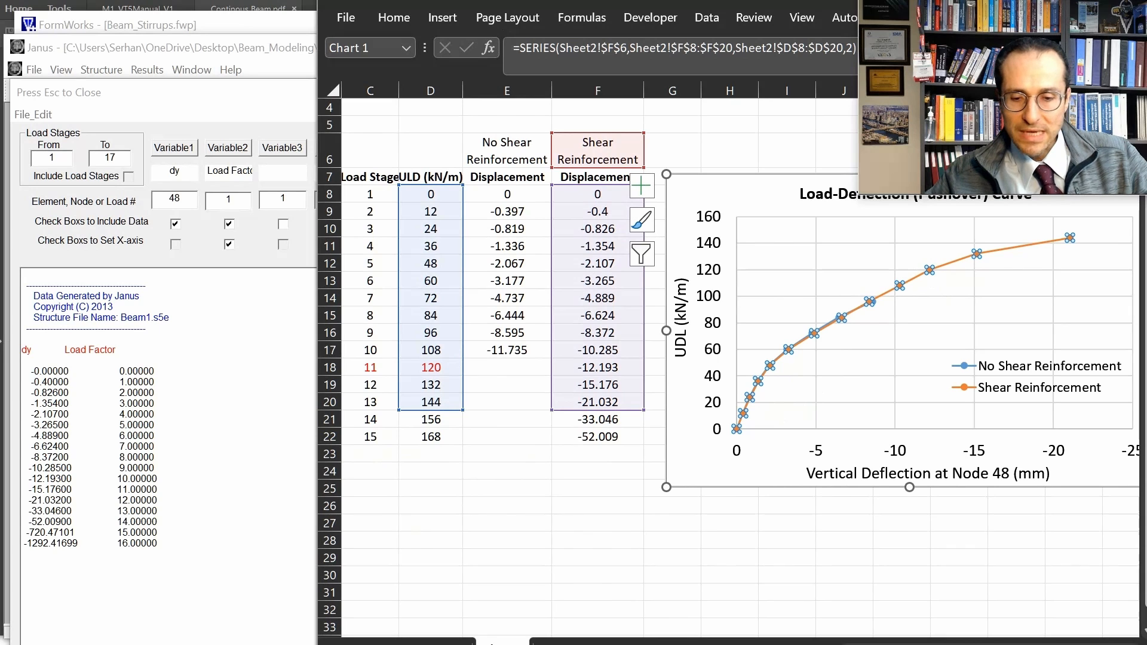
Switch to Janus, close the data extraction window, and compare the crack pattern at load stages 14 and 15, returning to stage 14.
key("alt+Tab")
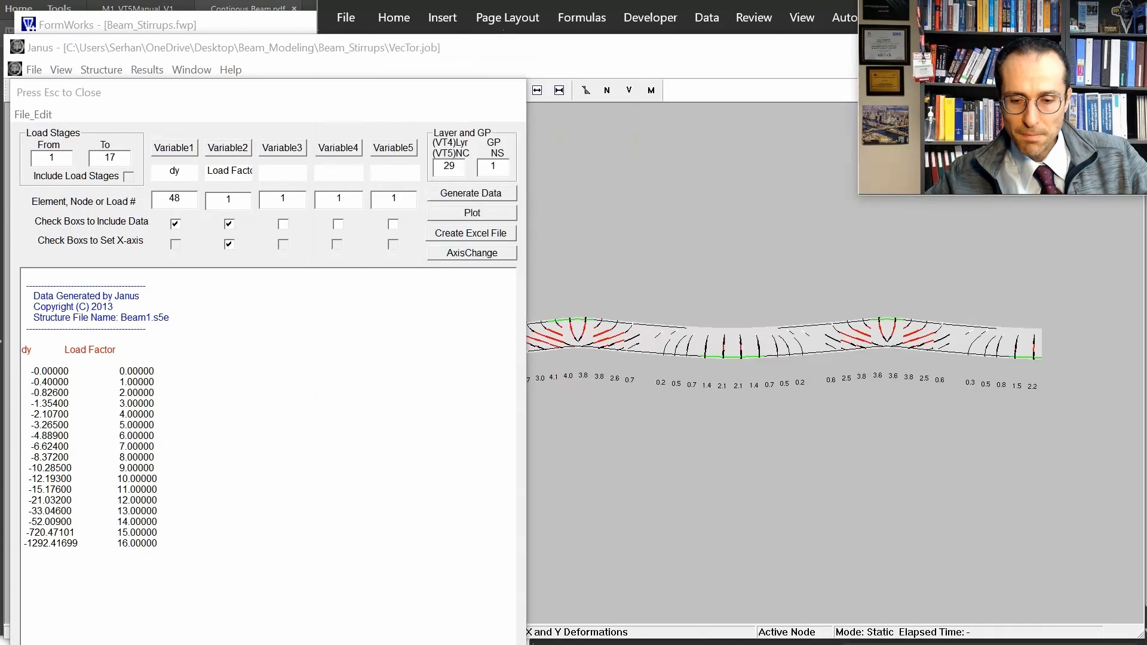
key("Escape")
left_click_drag(108, 66, 121, 71)
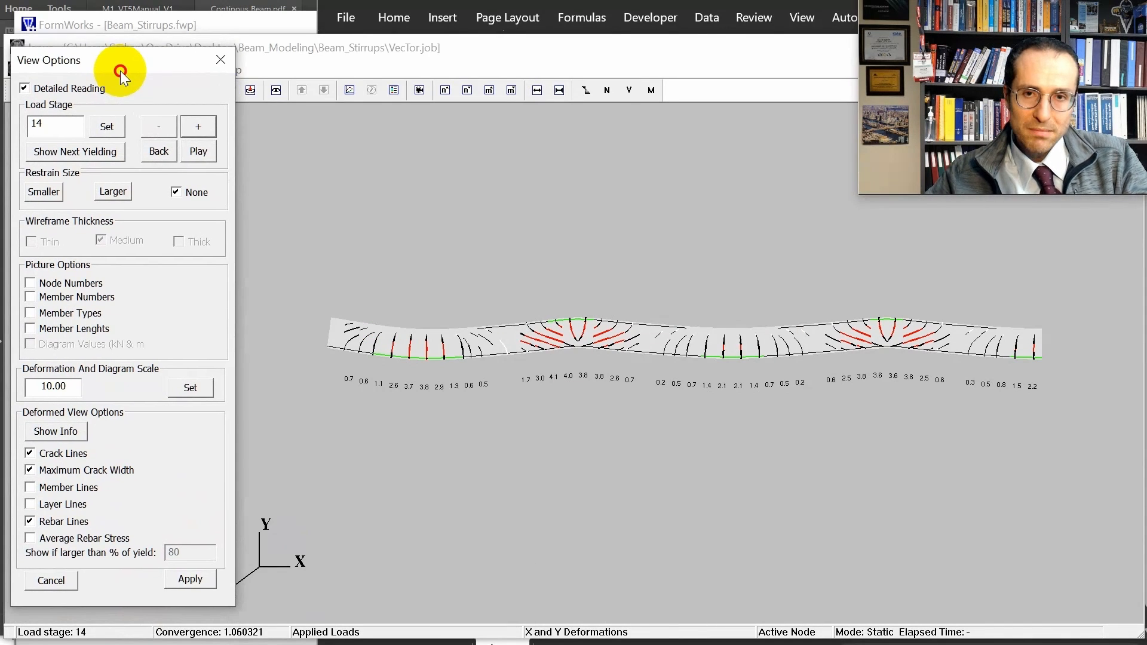
left_click(195, 126)
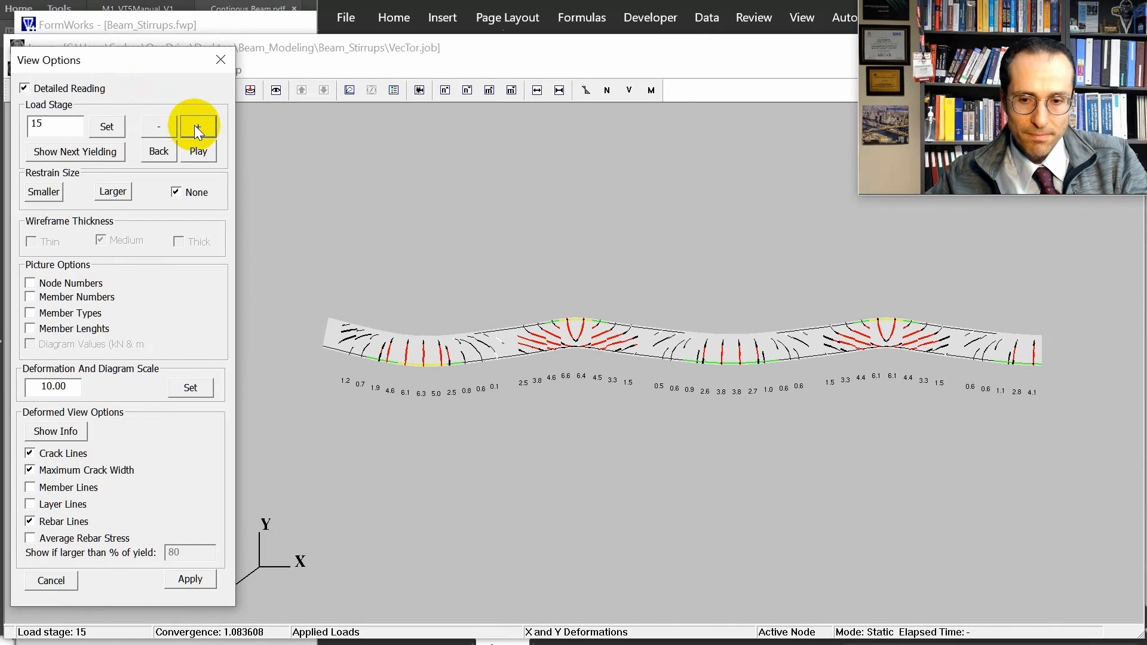
left_click(159, 129)
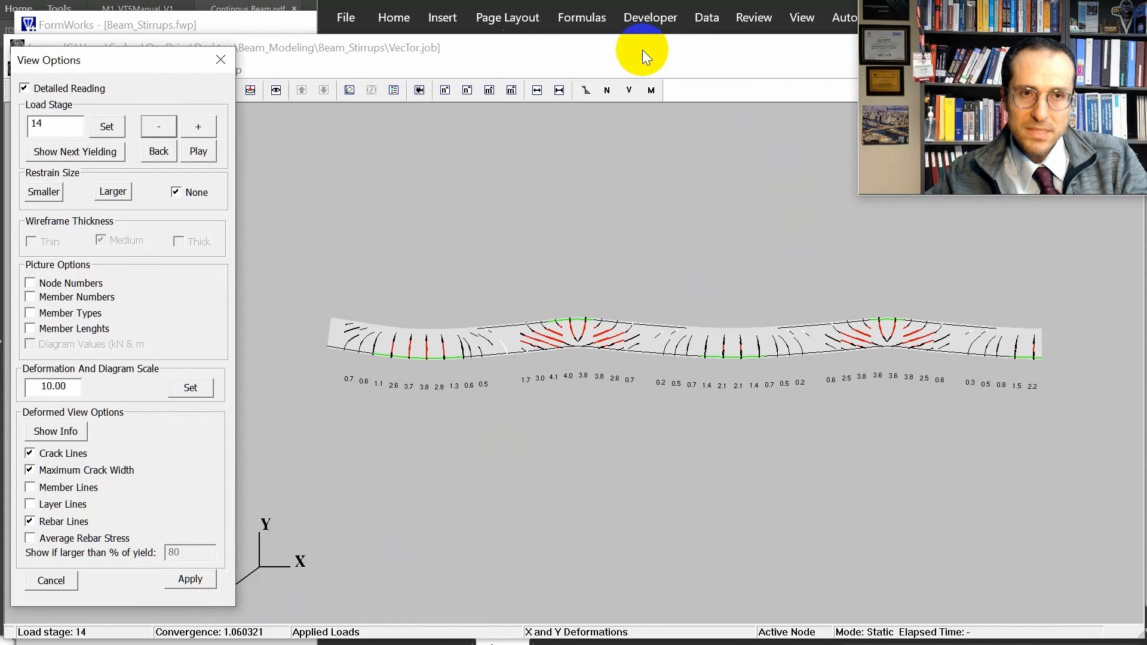
left_click(777, 43)
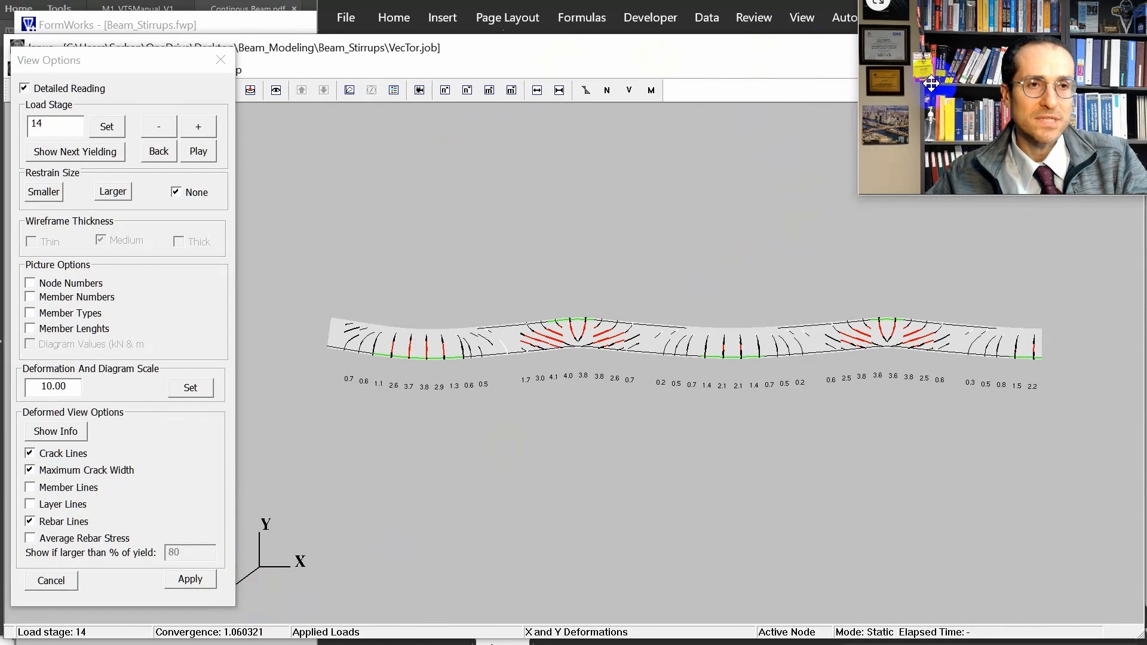
Return to Excel and move the load-deflection chart down beside the table so its title is fully visible, and deselect it.
key("alt+Tab")
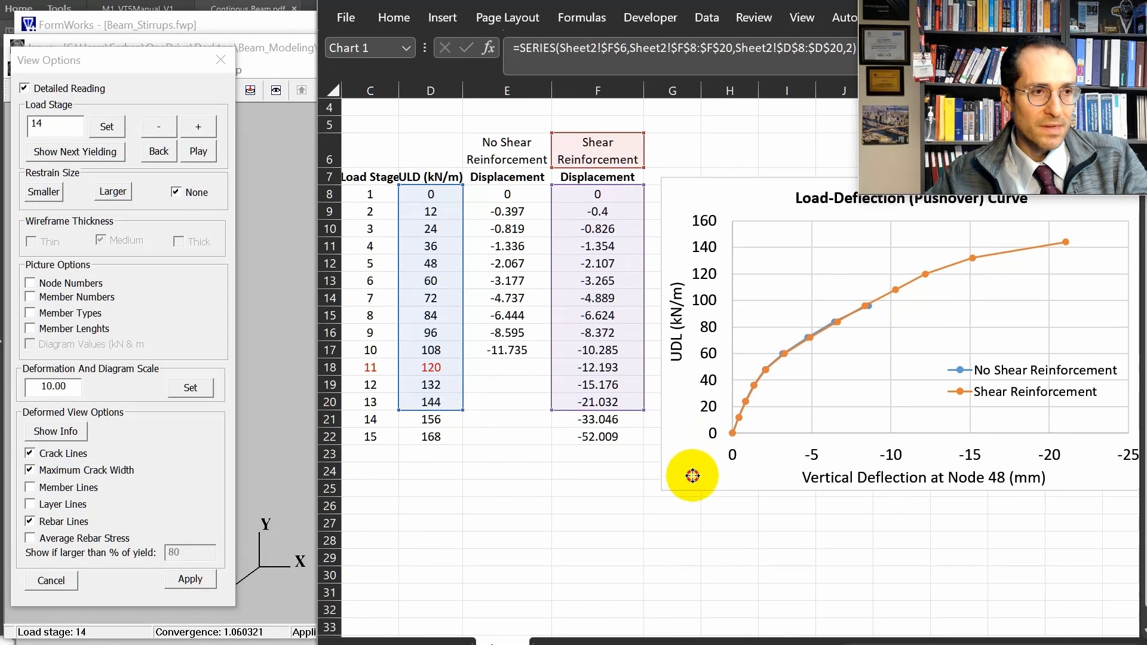
left_click(674, 532)
left_click(848, 608)
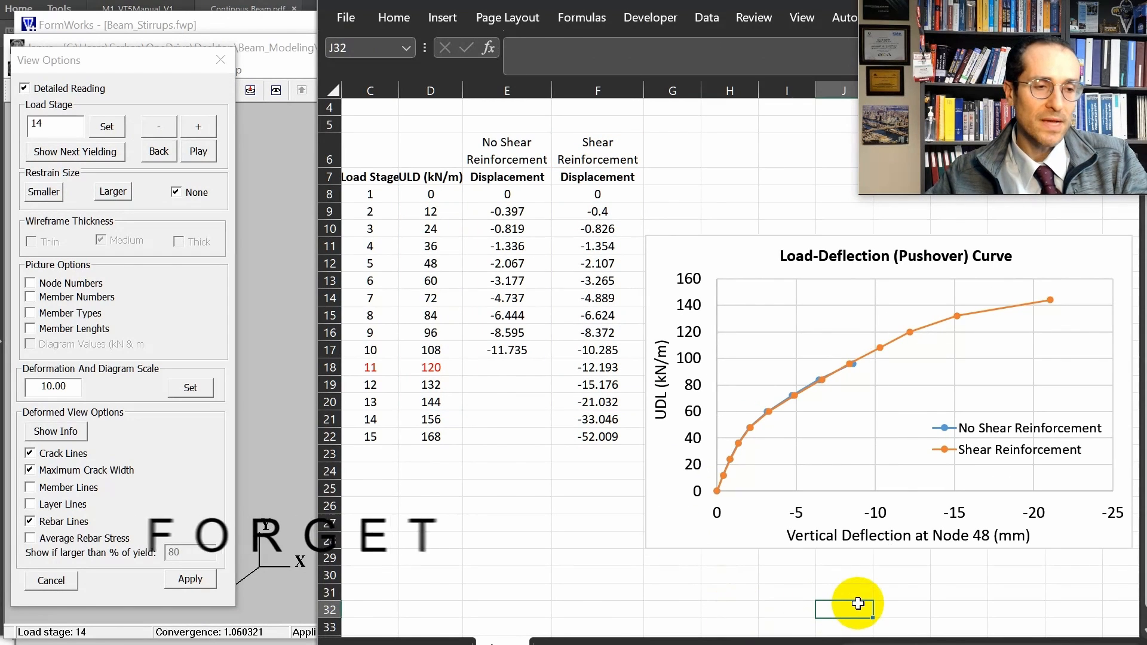